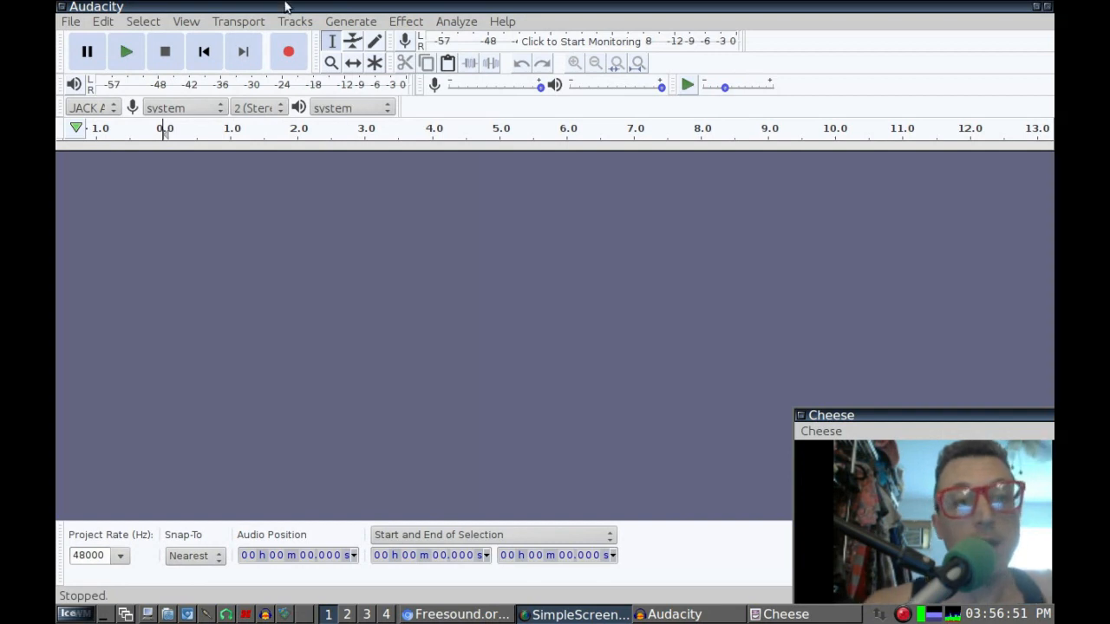
Step: Look up the installed Audacity version in the About information and close it
{"action": "left_click", "coordinate": [350, 25]}
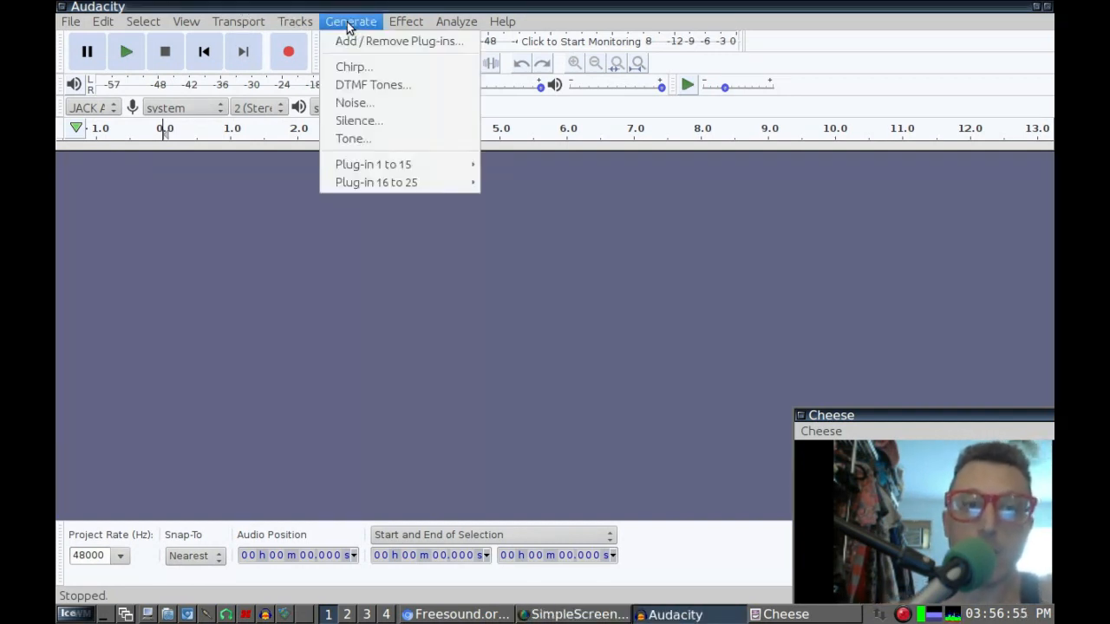
{"action": "left_click", "coordinate": [350, 24]}
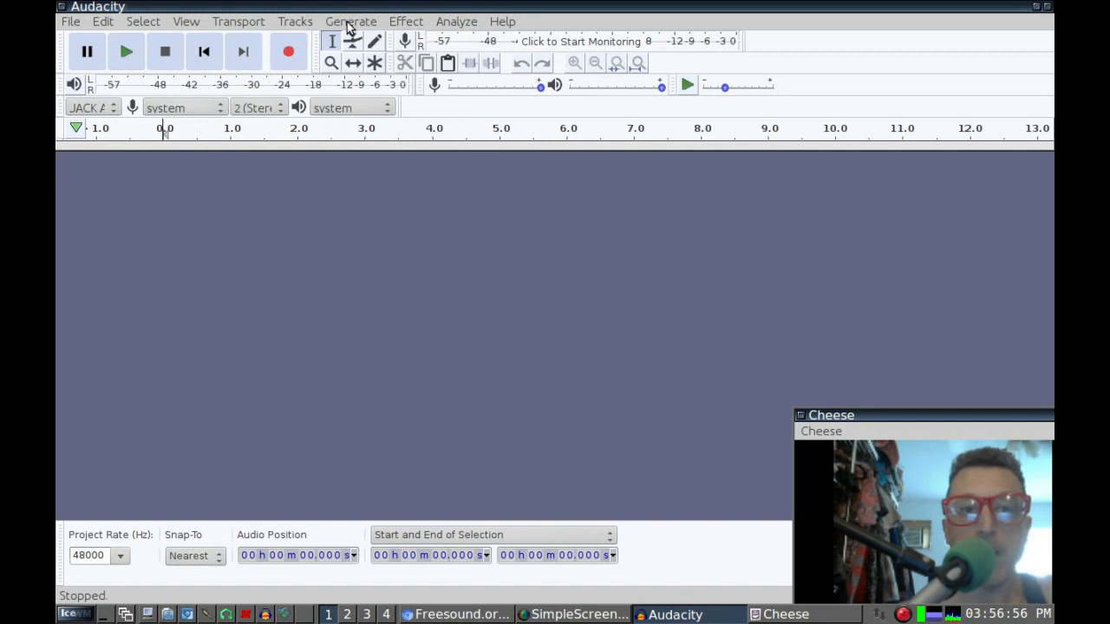
{"action": "left_click", "coordinate": [511, 23]}
{"action": "left_click", "coordinate": [516, 157]}
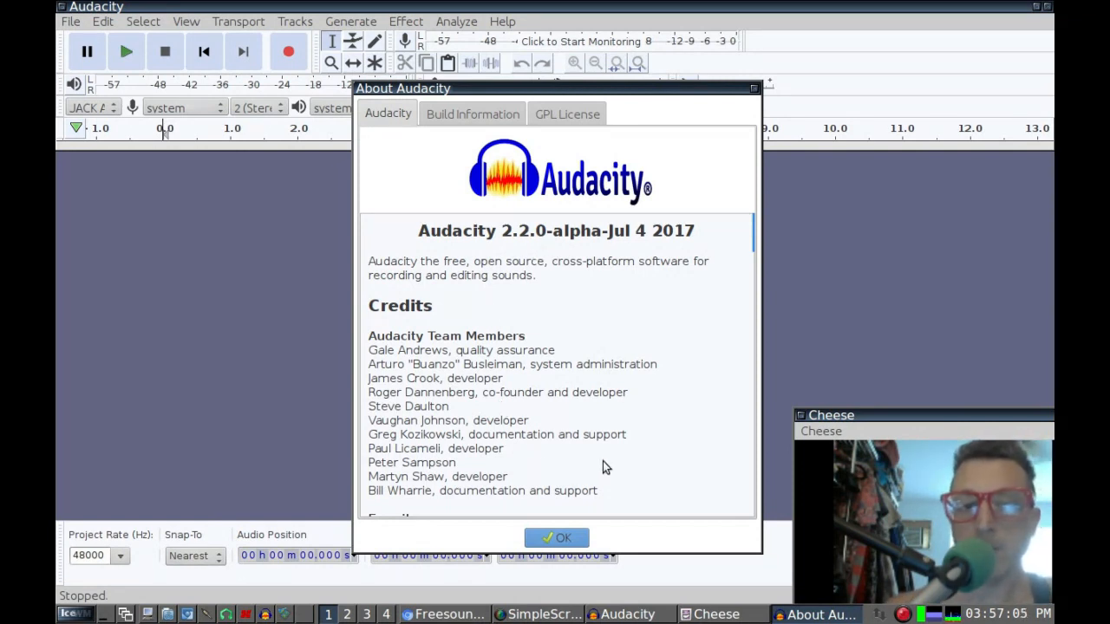
{"action": "left_click", "coordinate": [560, 539]}
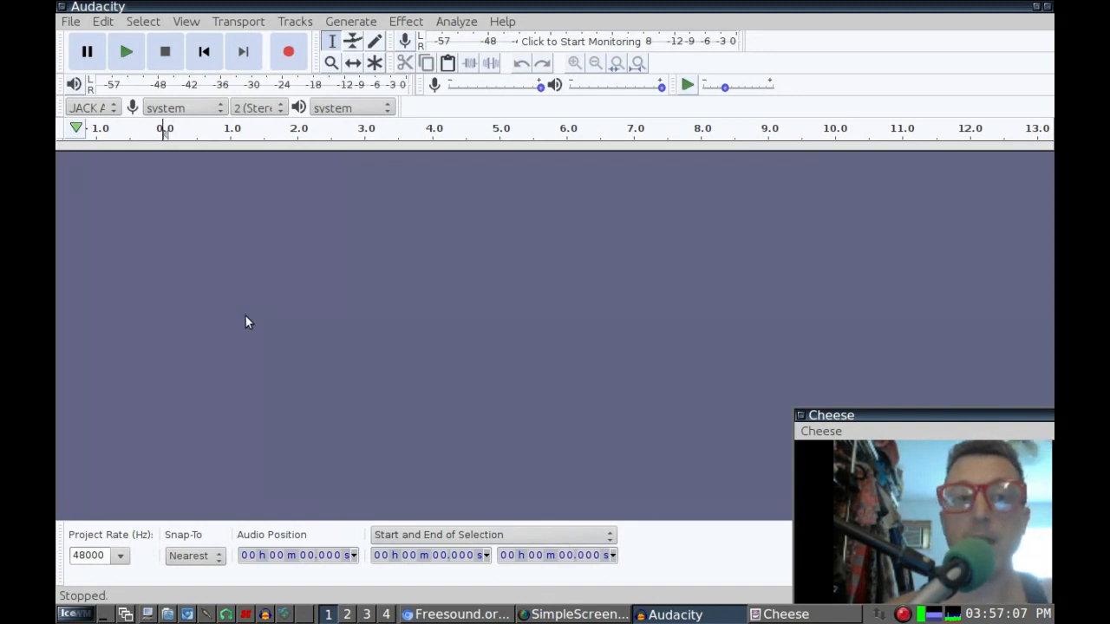
{"action": "left_click", "coordinate": [109, 24]}
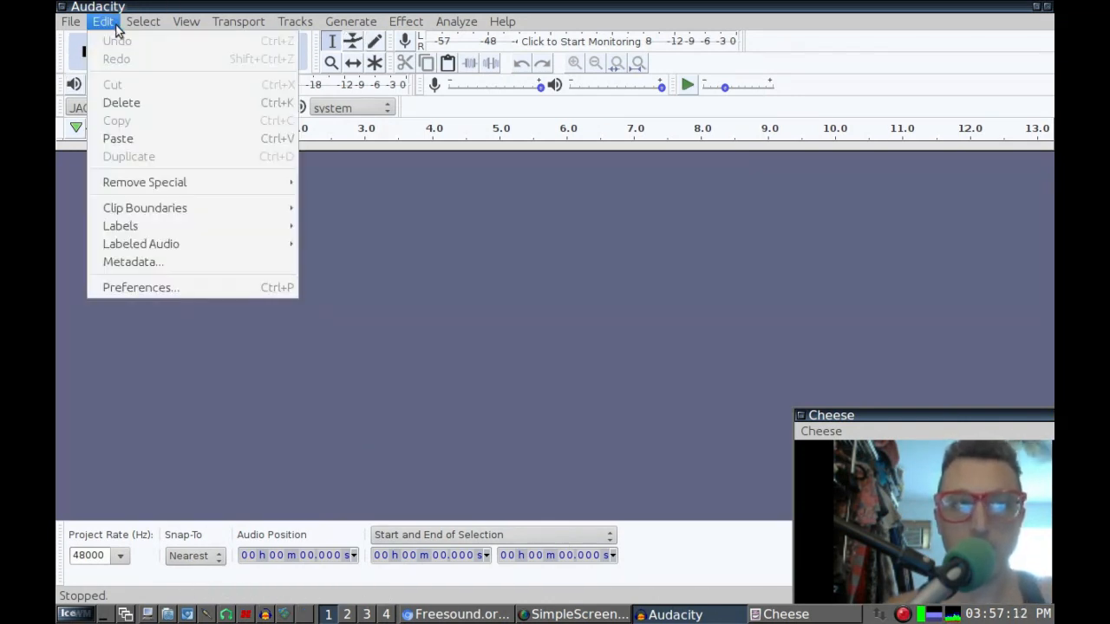
{"action": "left_click", "coordinate": [67, 21]}
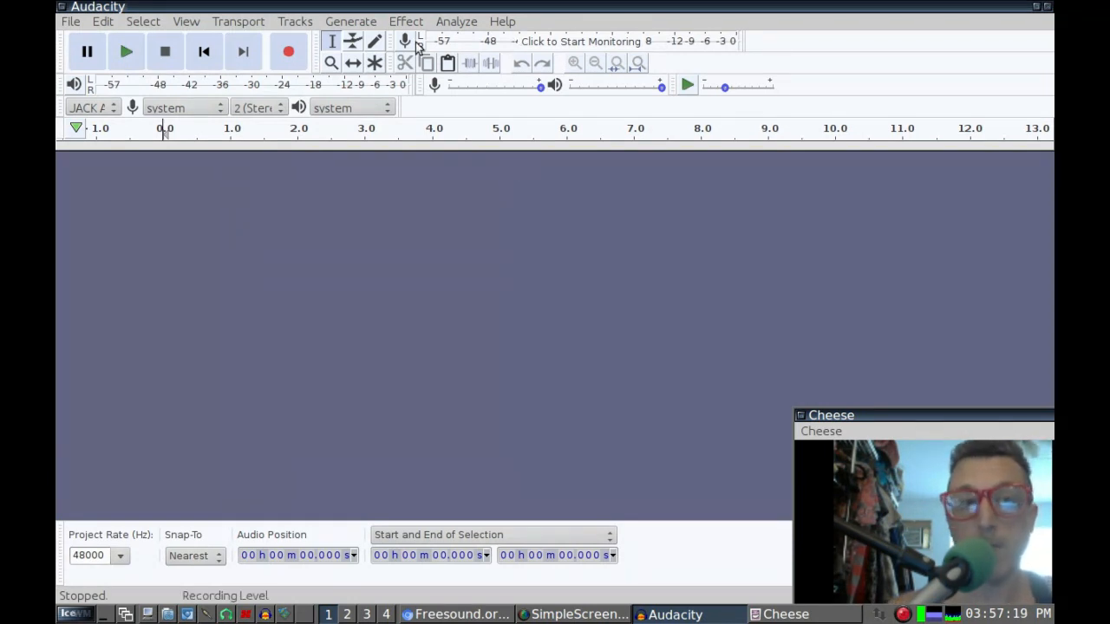
Step: Generate a metronome-tick rhythm track at 120 beats per minute with 4 beats per measure and 32 measures
{"action": "left_click", "coordinate": [363, 26]}
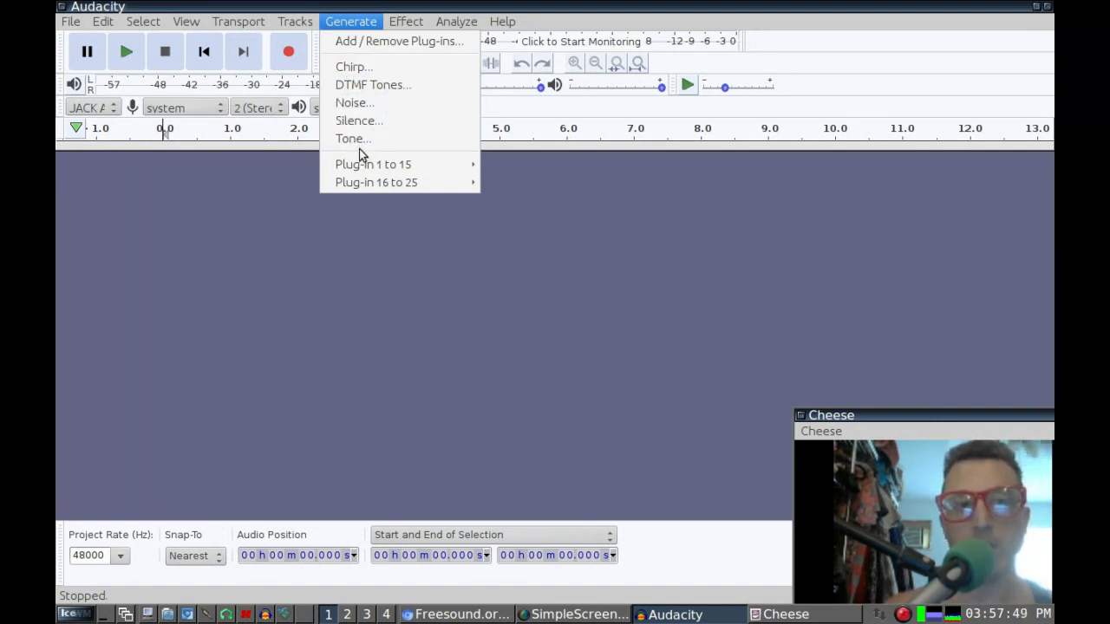
{"action": "mouse_move", "coordinate": [359, 182]}
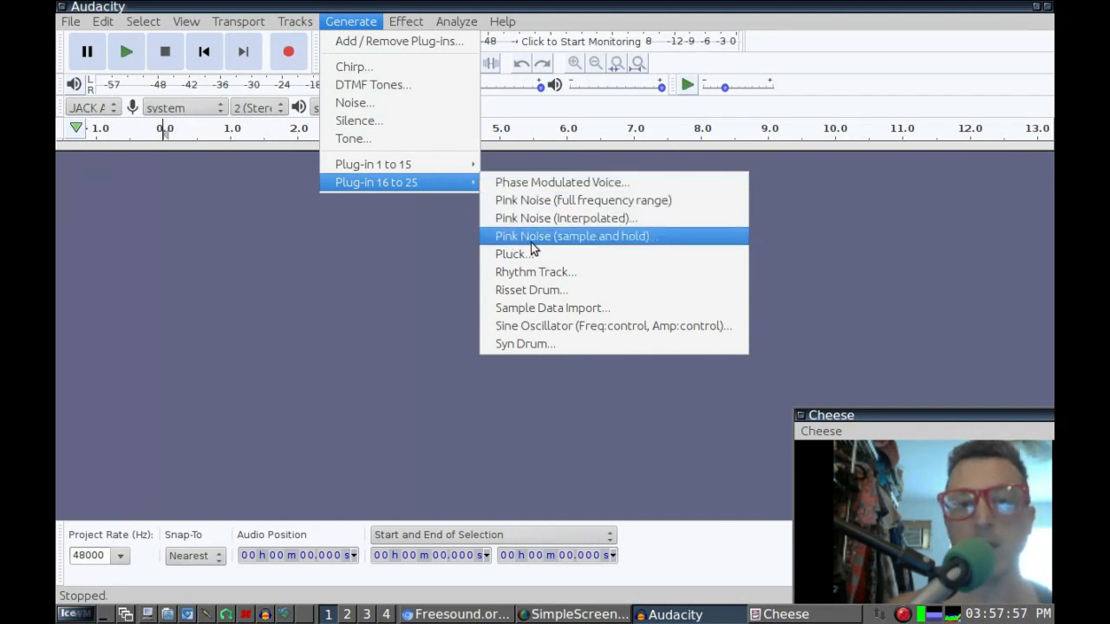
{"action": "mouse_move", "coordinate": [396, 169]}
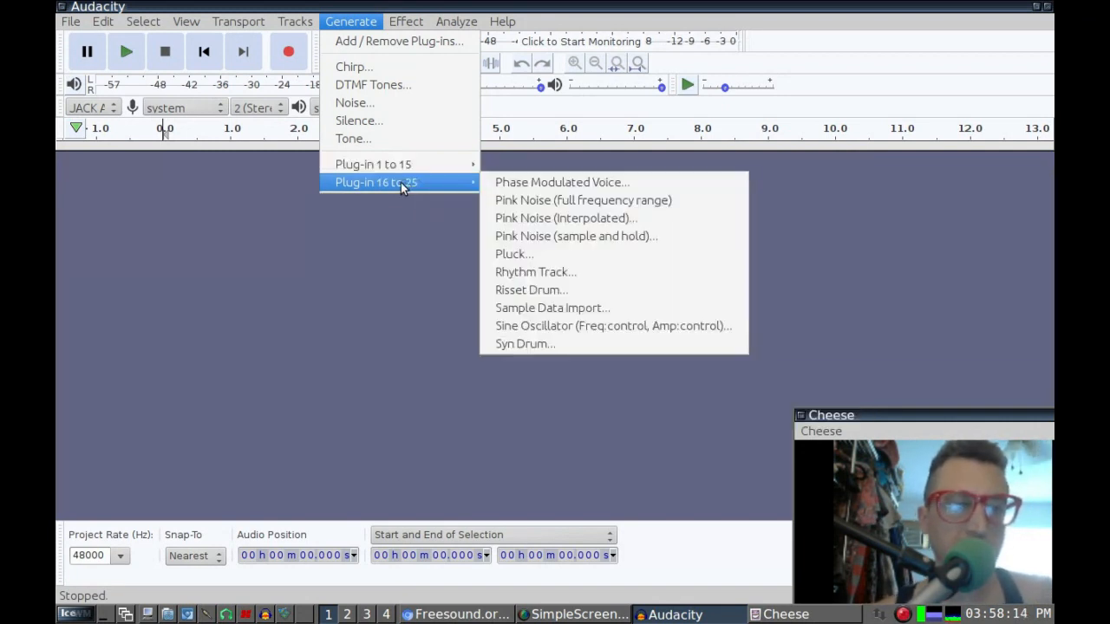
{"action": "left_click", "coordinate": [516, 272]}
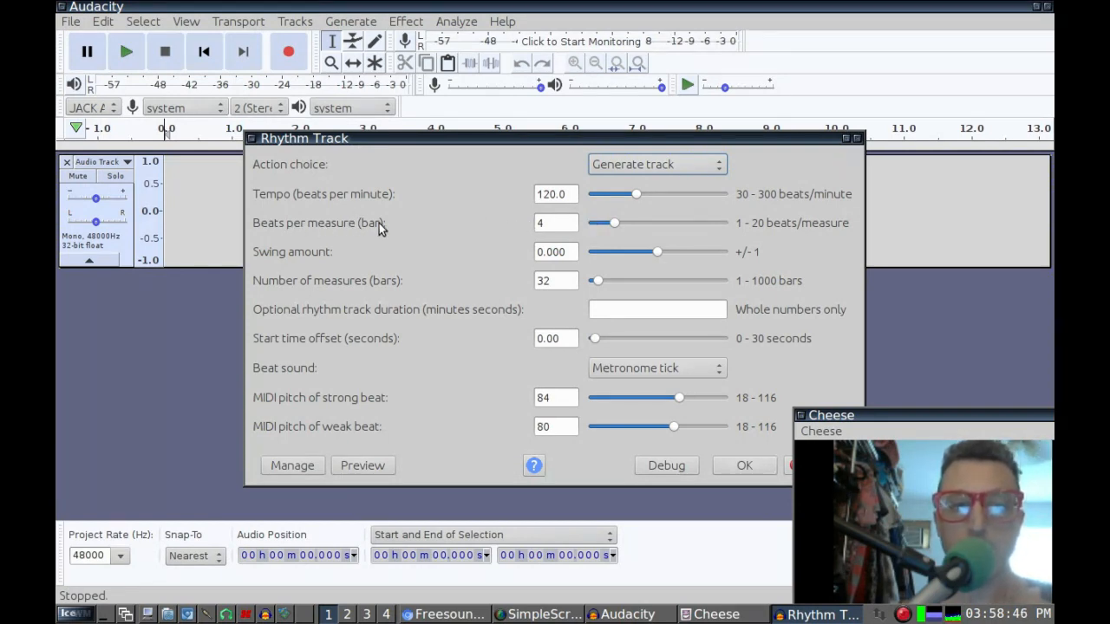
{"action": "left_click", "coordinate": [614, 226]}
{"action": "left_click_drag", "start_coordinate": [614, 225], "coordinate": [628, 229]}
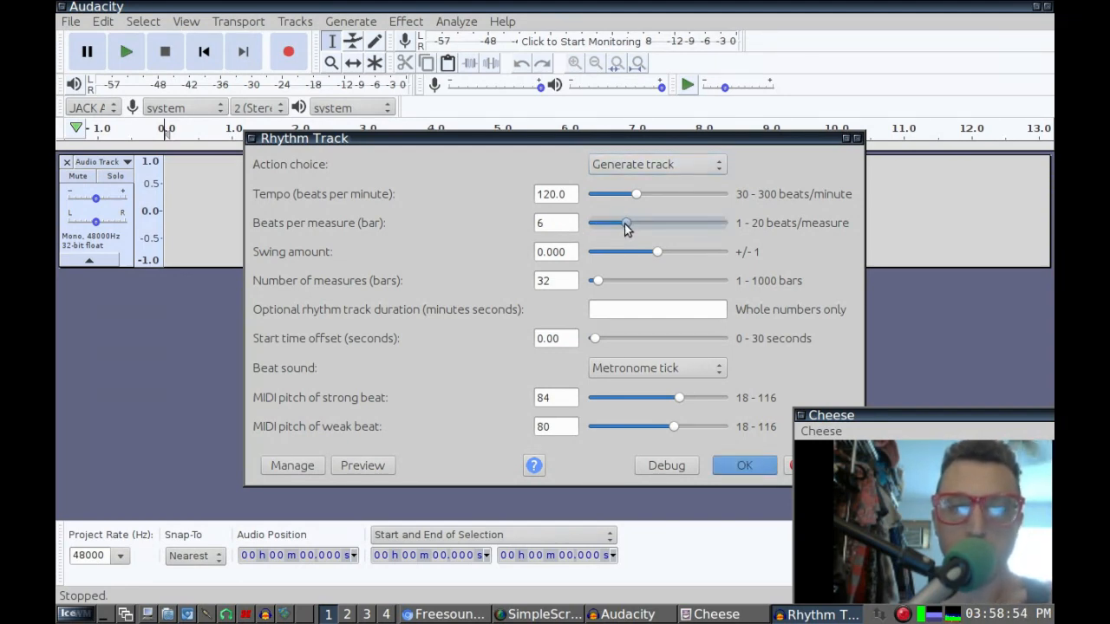
{"action": "left_click_drag", "start_coordinate": [634, 227], "coordinate": [616, 228]}
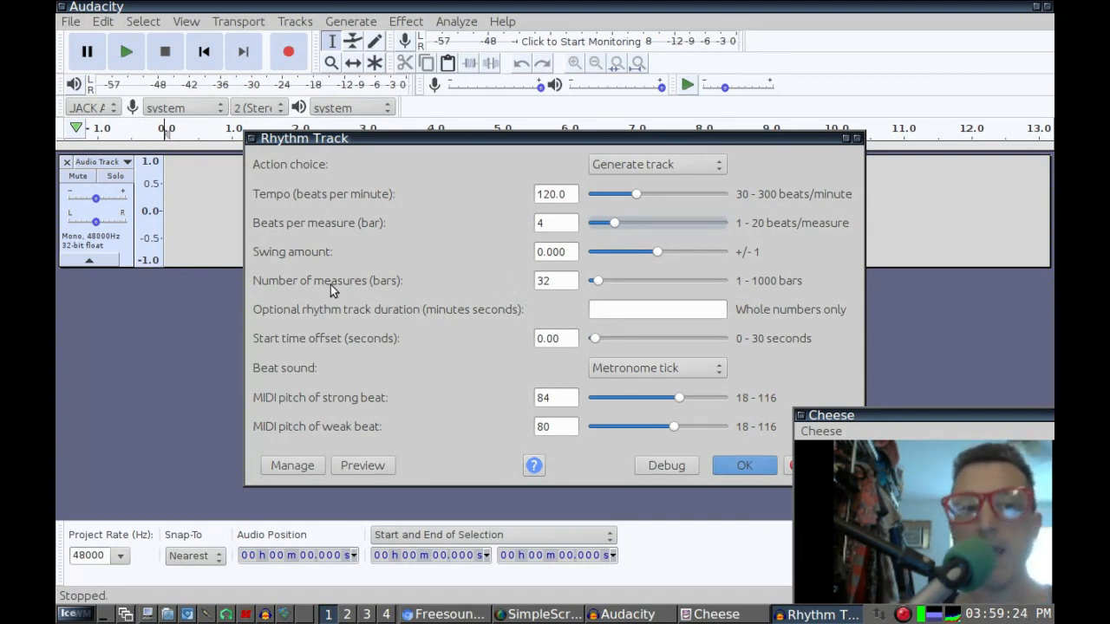
{"action": "left_click", "coordinate": [556, 281]}
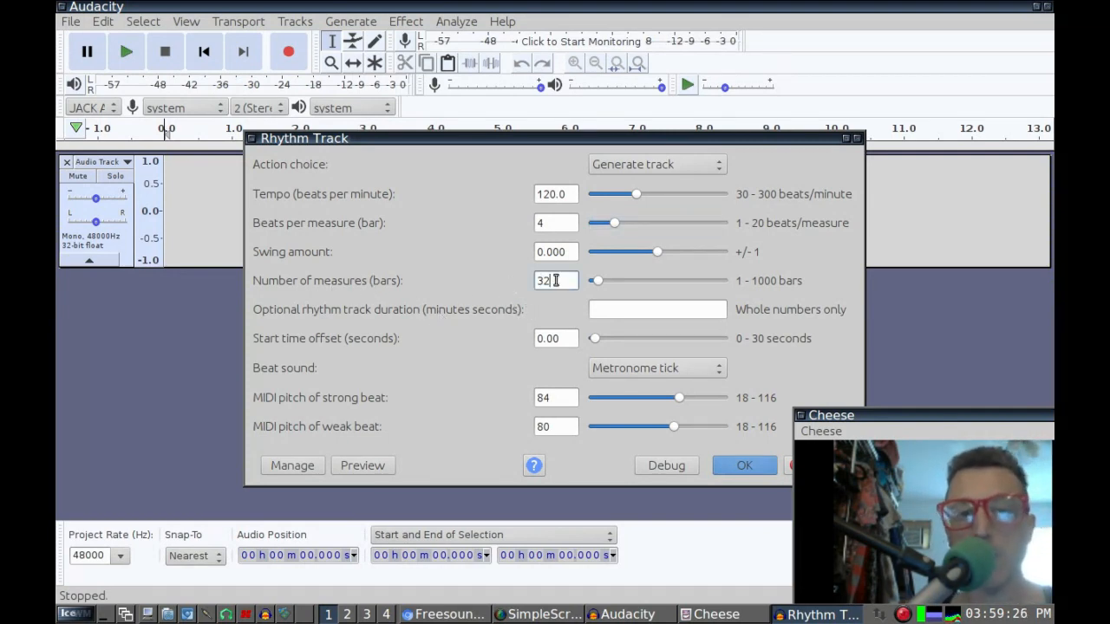
{"action": "double_click", "coordinate": [556, 280]}
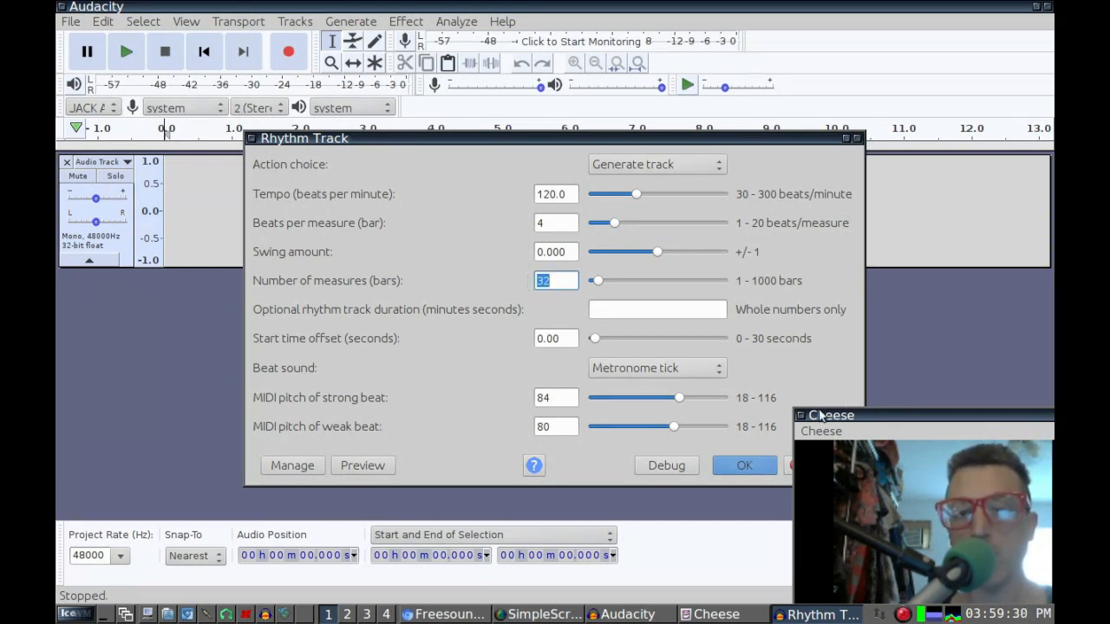
{"action": "left_click", "coordinate": [746, 465]}
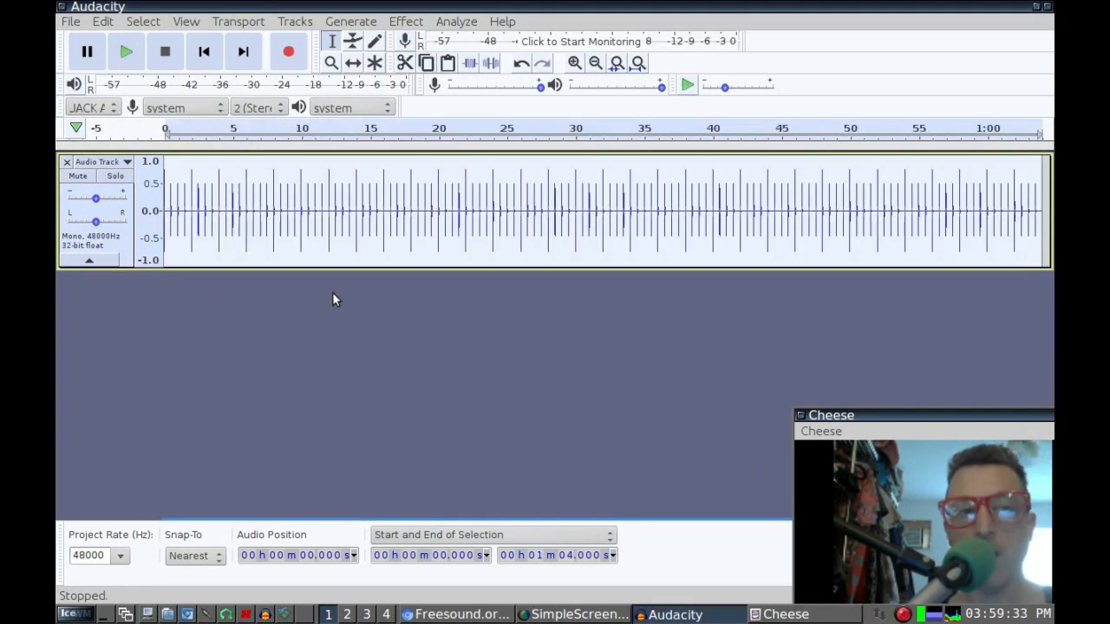
Step: Play the generated rhythm track briefly and stop playback
{"action": "left_click", "coordinate": [126, 50]}
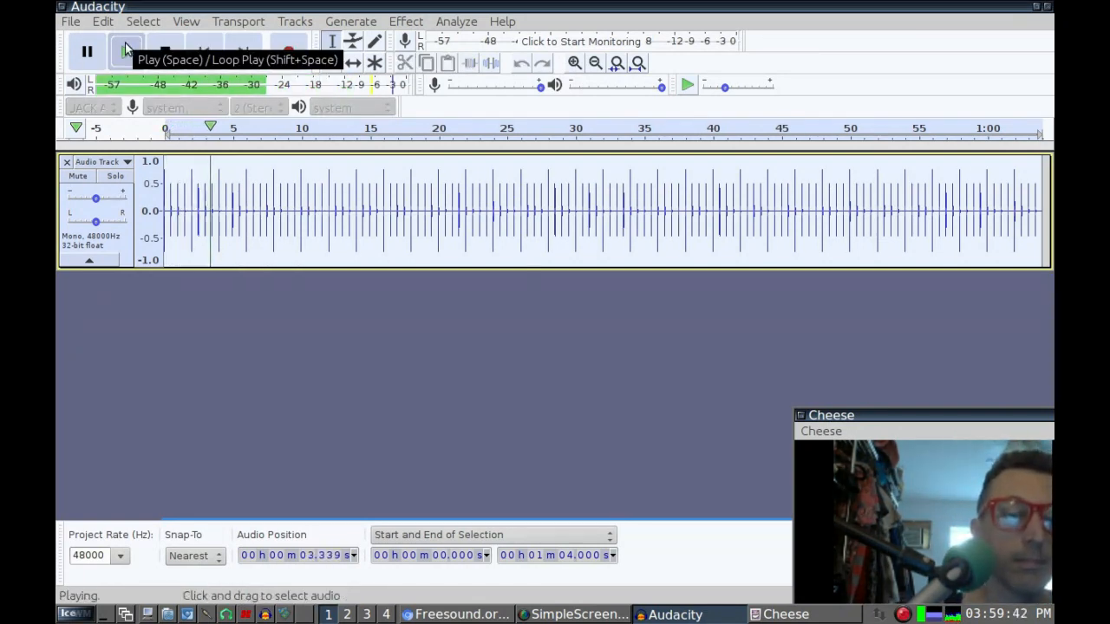
{"action": "left_click", "coordinate": [149, 54]}
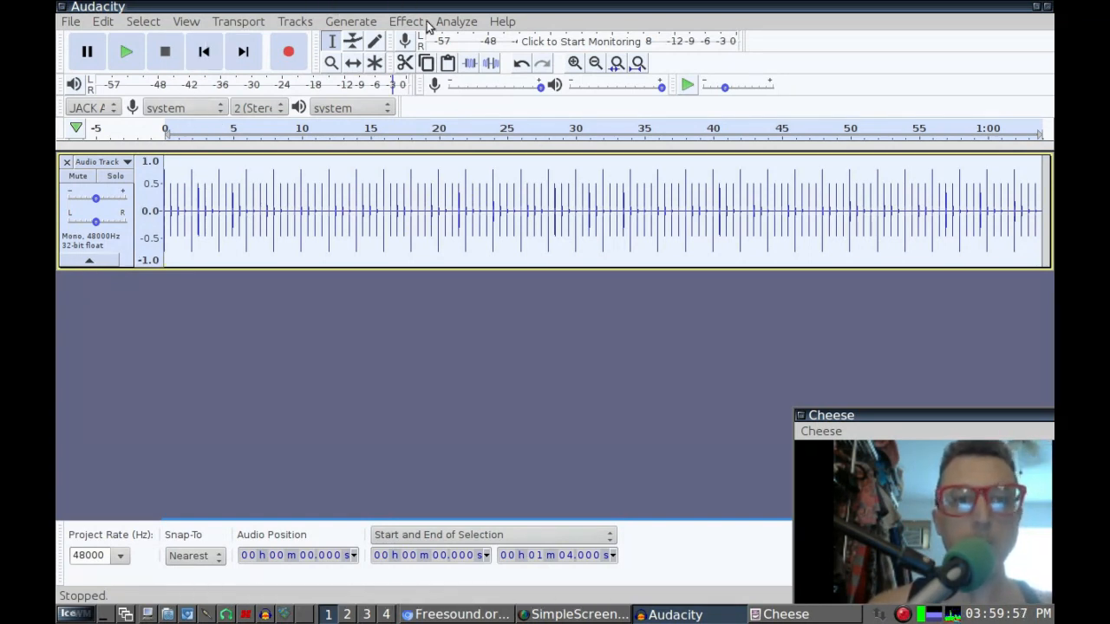
Step: Run Beat Finder on the rhythm track with a threshold of 65 percent to label the beats
{"action": "left_click", "coordinate": [457, 22]}
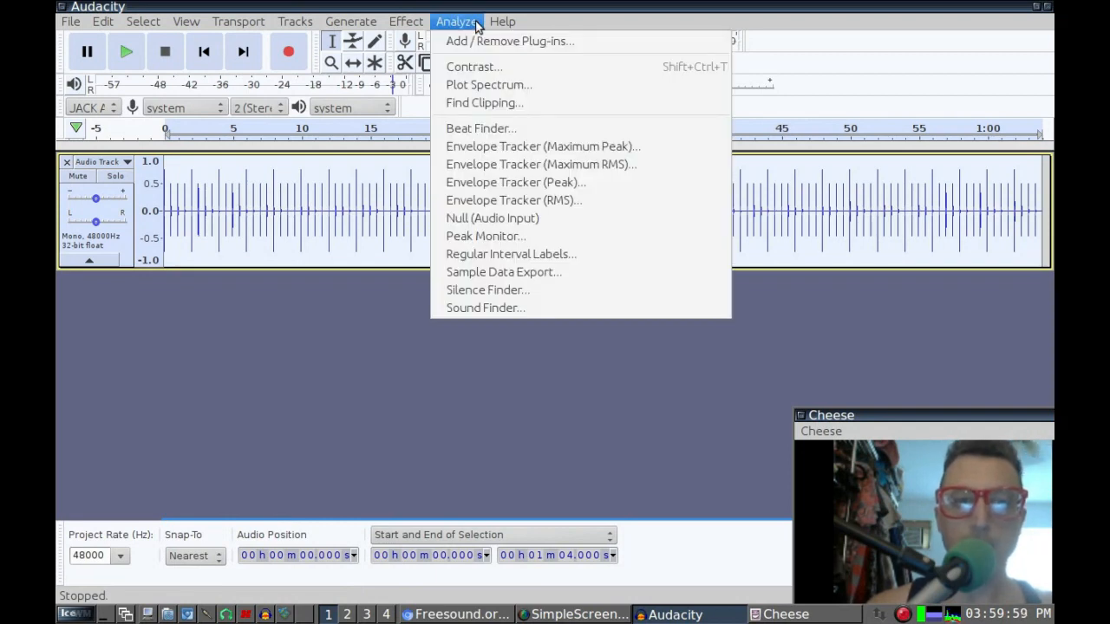
{"action": "left_click", "coordinate": [462, 15]}
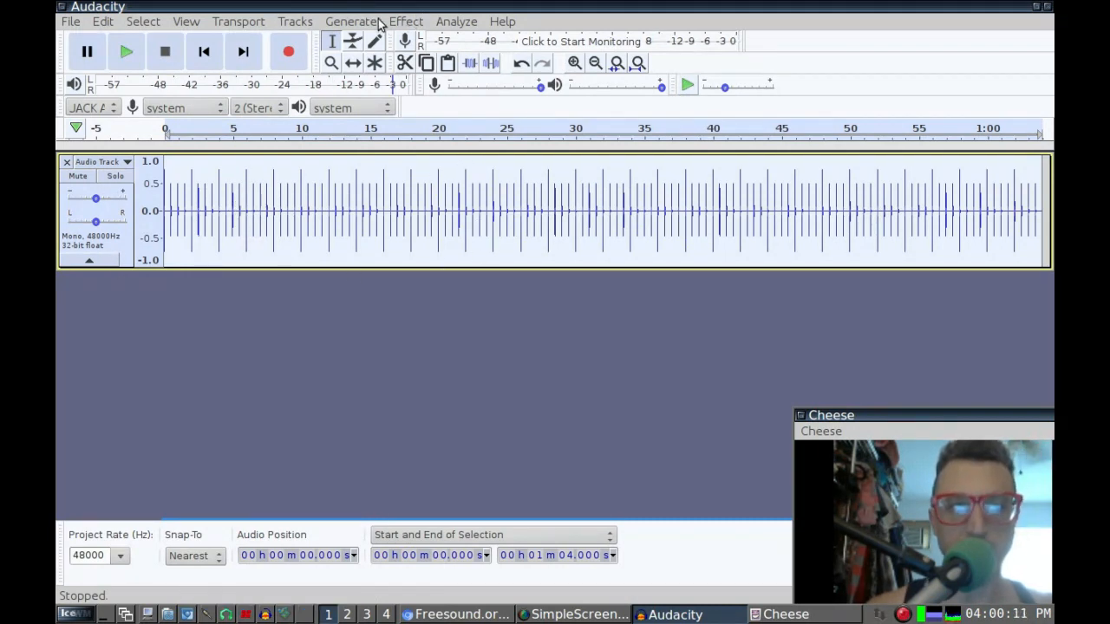
{"action": "left_click", "coordinate": [440, 22]}
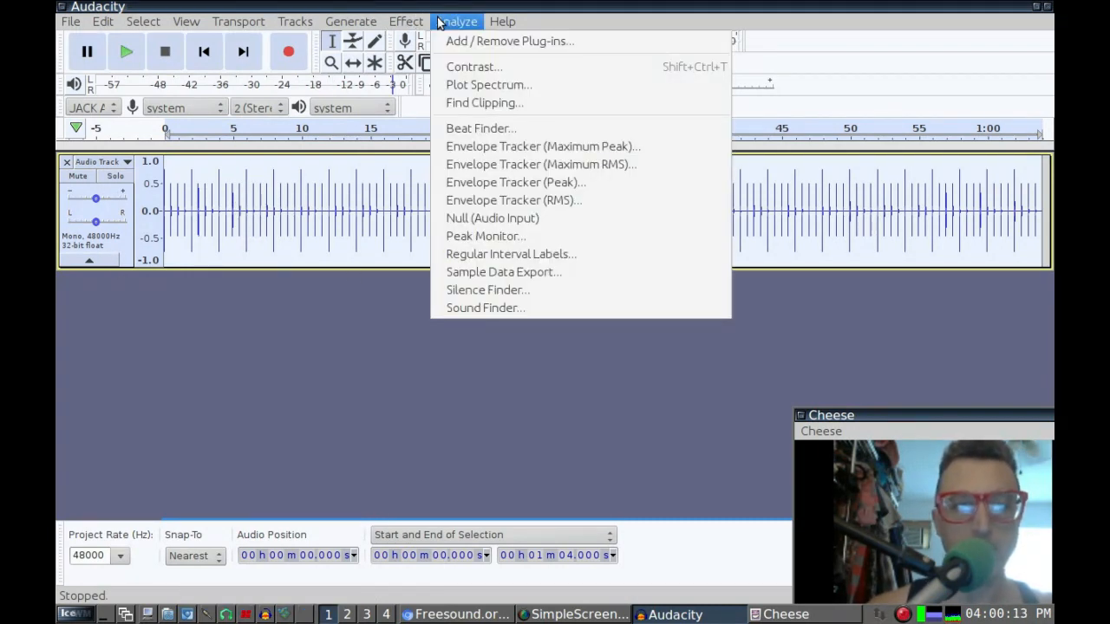
{"action": "left_click", "coordinate": [531, 132]}
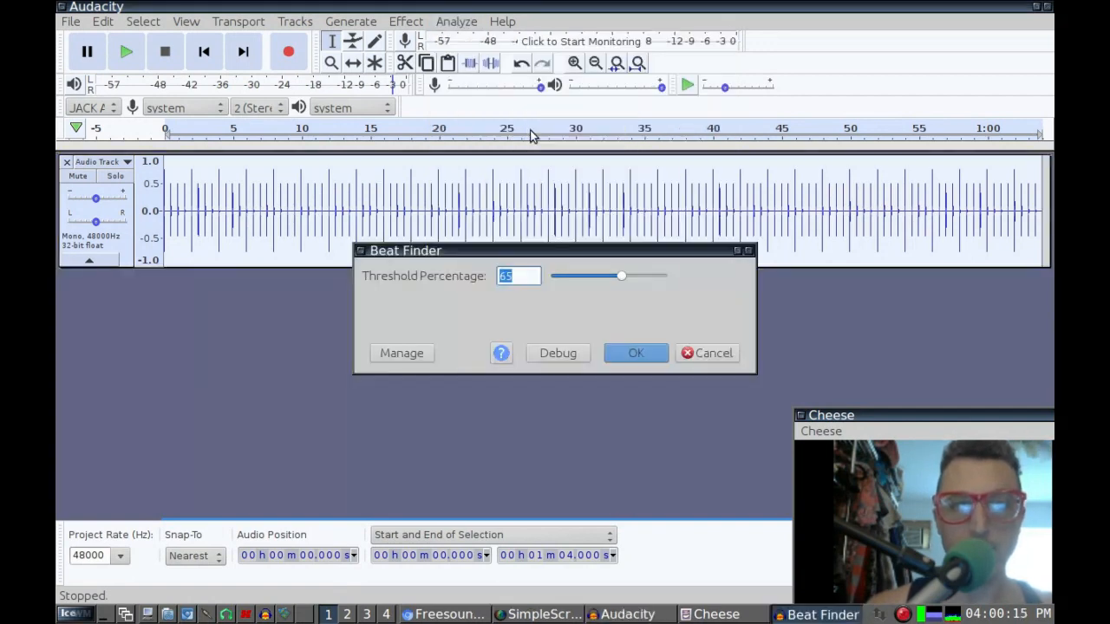
{"action": "left_click", "coordinate": [631, 355]}
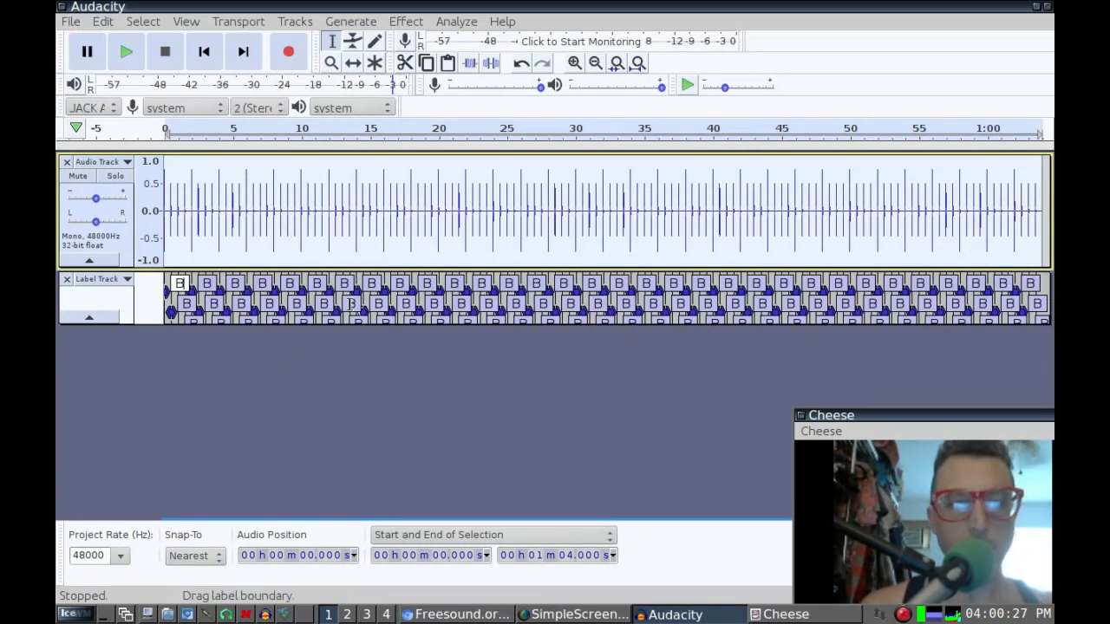
Step: Examine closely how the beat labels line up with the ticks around the 32-second mark
{"action": "left_click", "coordinate": [575, 63]}
{"action": "left_click", "coordinate": [575, 64]}
{"action": "left_click", "coordinate": [575, 64]}
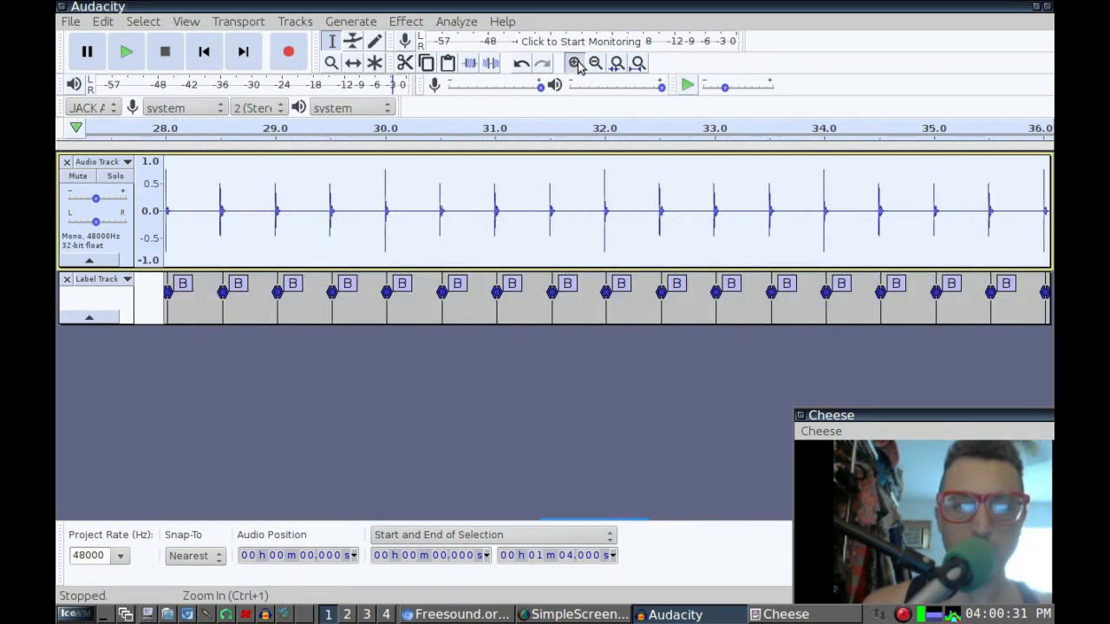
{"action": "left_click", "coordinate": [575, 64]}
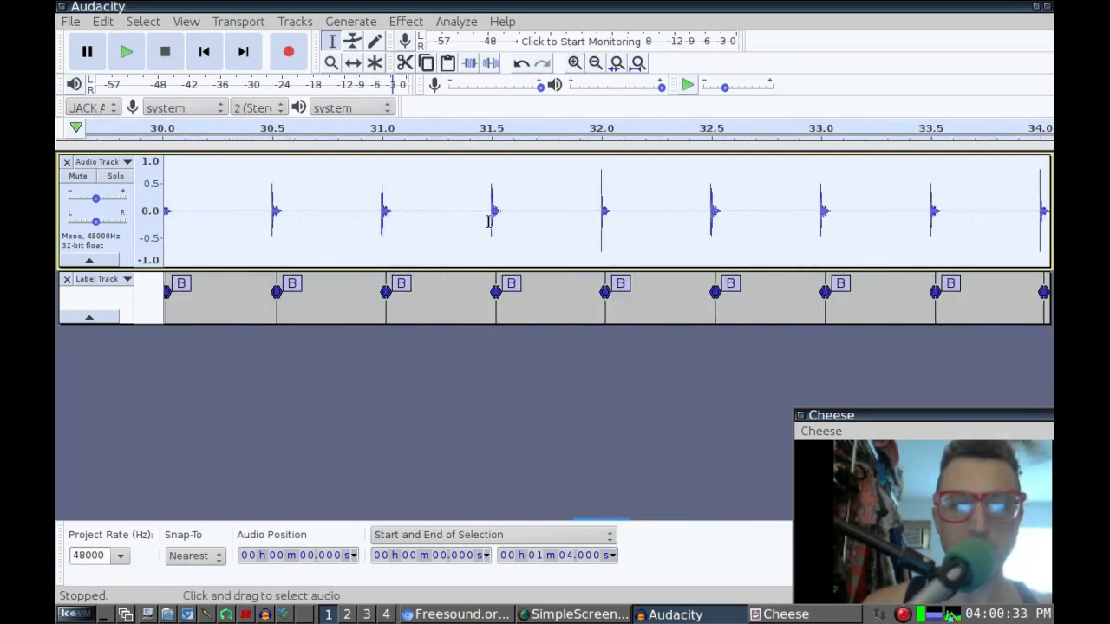
{"action": "left_click", "coordinate": [575, 64]}
{"action": "left_click", "coordinate": [575, 64]}
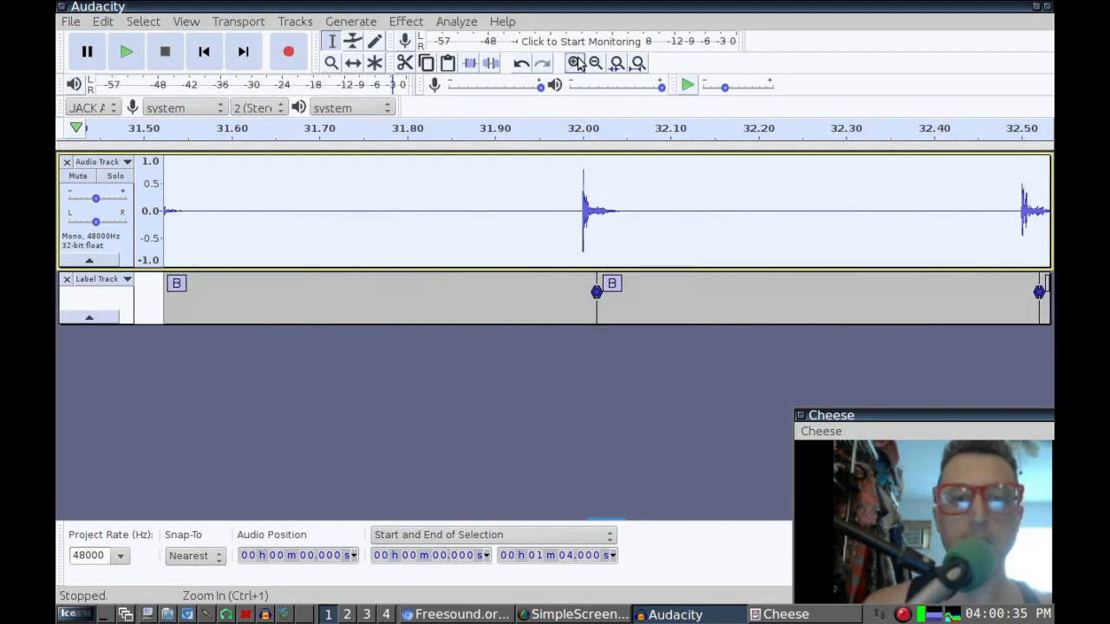
{"action": "left_click", "coordinate": [575, 63]}
{"action": "left_click", "coordinate": [576, 63]}
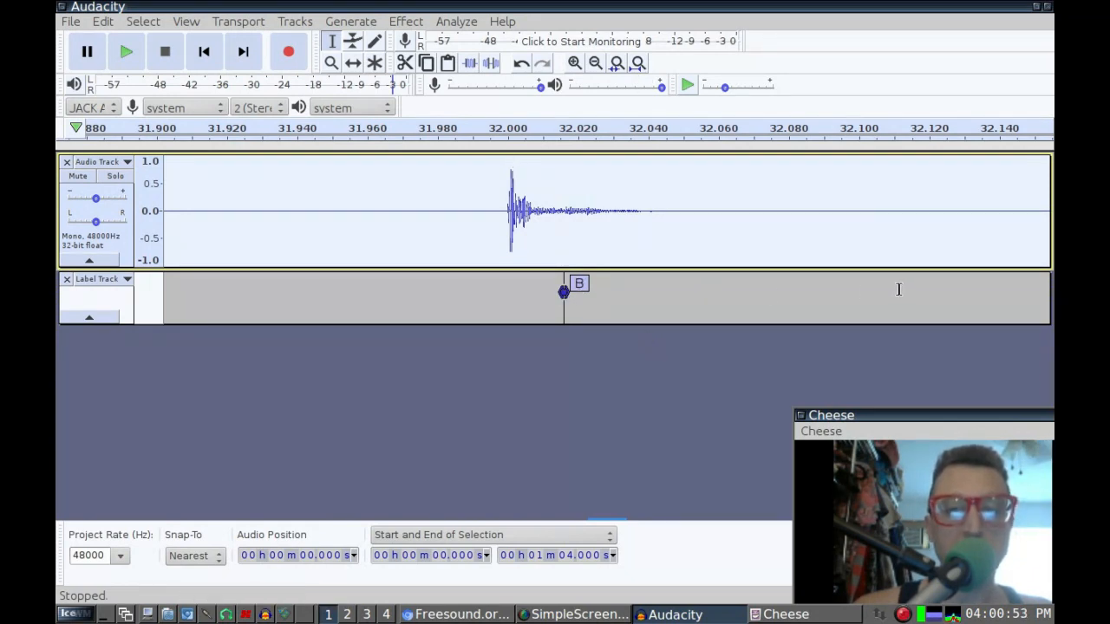
{"action": "left_click", "coordinate": [596, 65]}
{"action": "left_click", "coordinate": [596, 64]}
{"action": "left_click", "coordinate": [596, 65]}
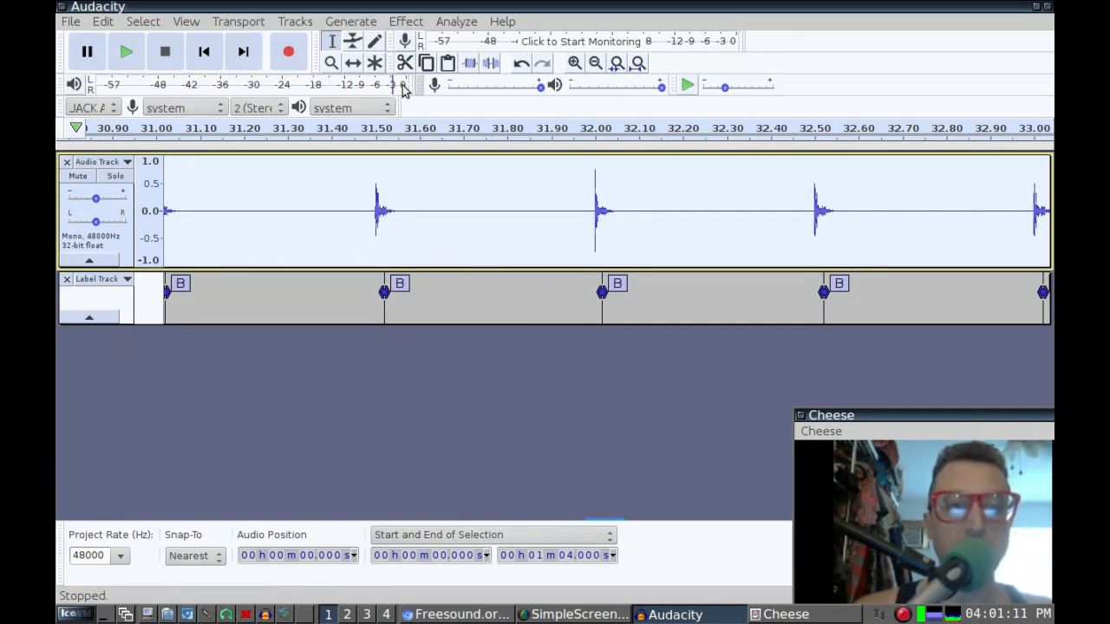
Step: Time-shift the rhythm audio until its start snaps to the first beat label, keeping Snap-To set to Nearest
{"action": "left_click", "coordinate": [353, 67]}
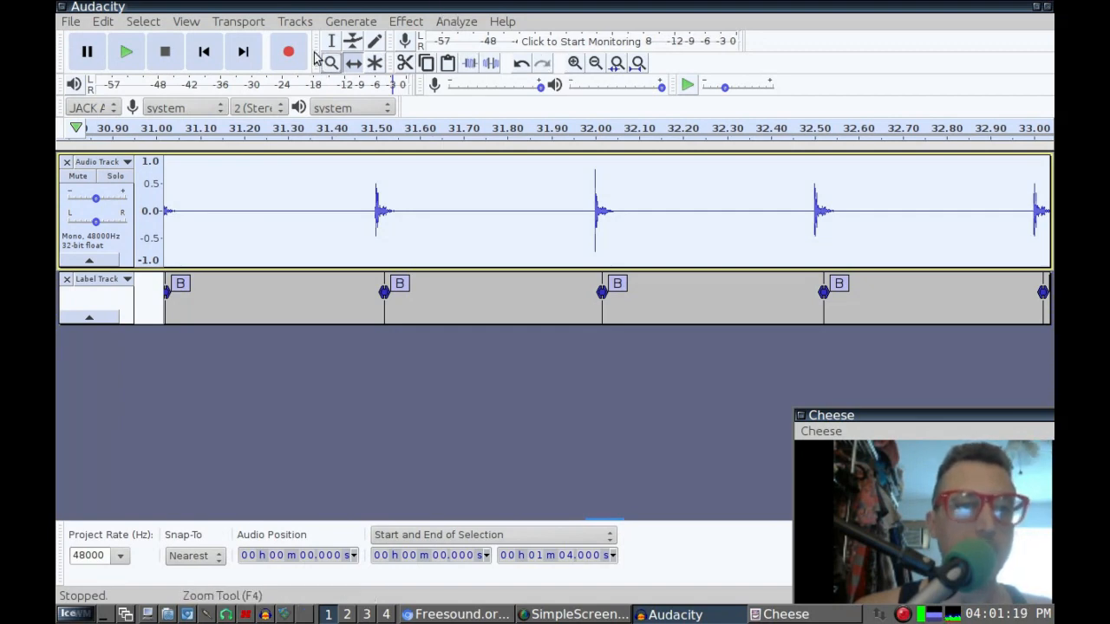
{"action": "left_click", "coordinate": [204, 51]}
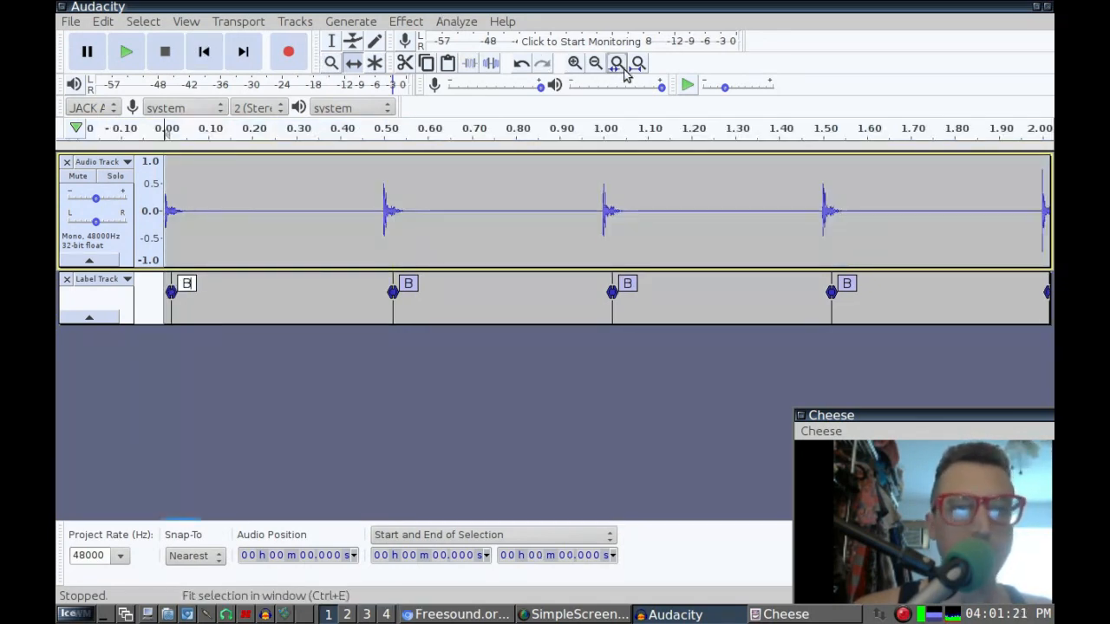
{"action": "left_click", "coordinate": [571, 67]}
{"action": "left_click", "coordinate": [571, 66]}
{"action": "left_click", "coordinate": [571, 67]}
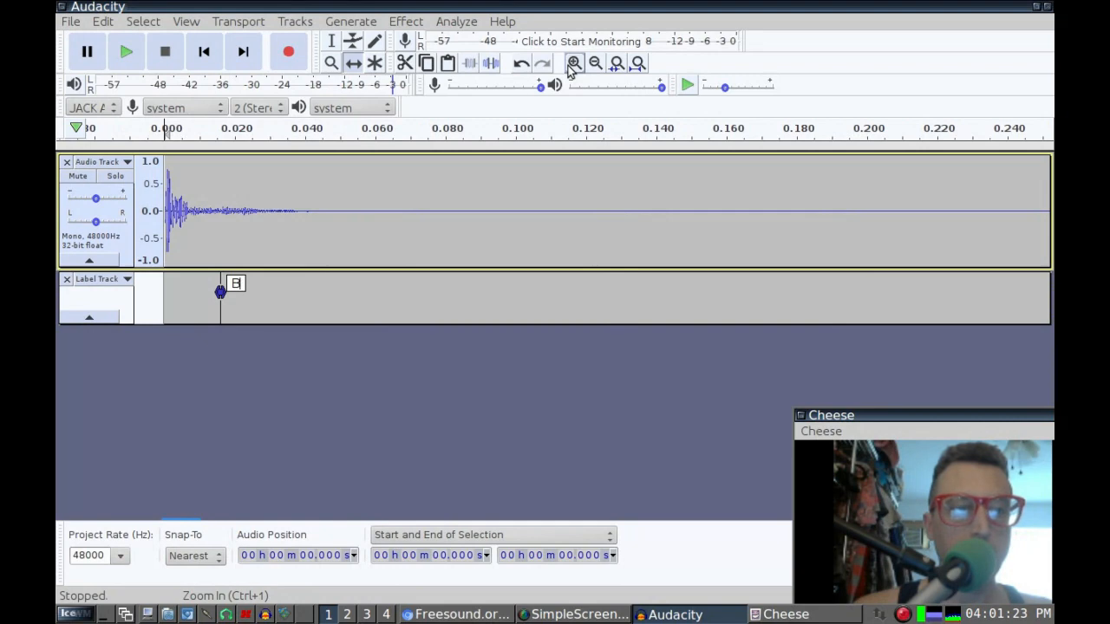
{"action": "mouse_move", "coordinate": [232, 182]}
{"action": "left_mouse_down"}
{"action": "mouse_move", "coordinate": [243, 183]}
{"action": "mouse_move", "coordinate": [232, 187]}
{"action": "left_mouse_up"}
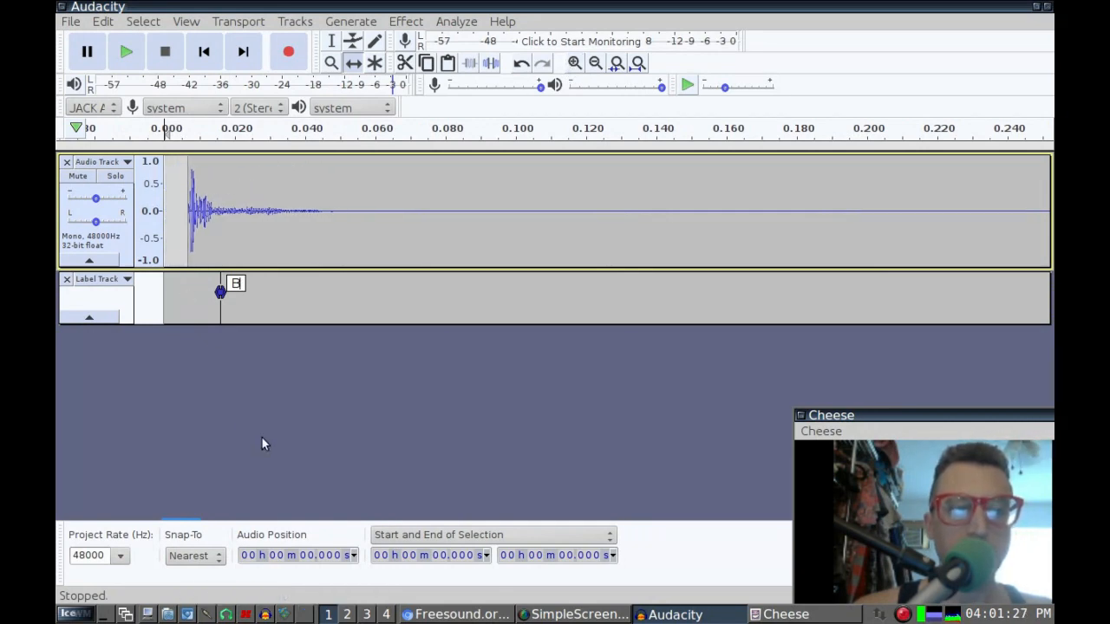
{"action": "left_click", "coordinate": [209, 555]}
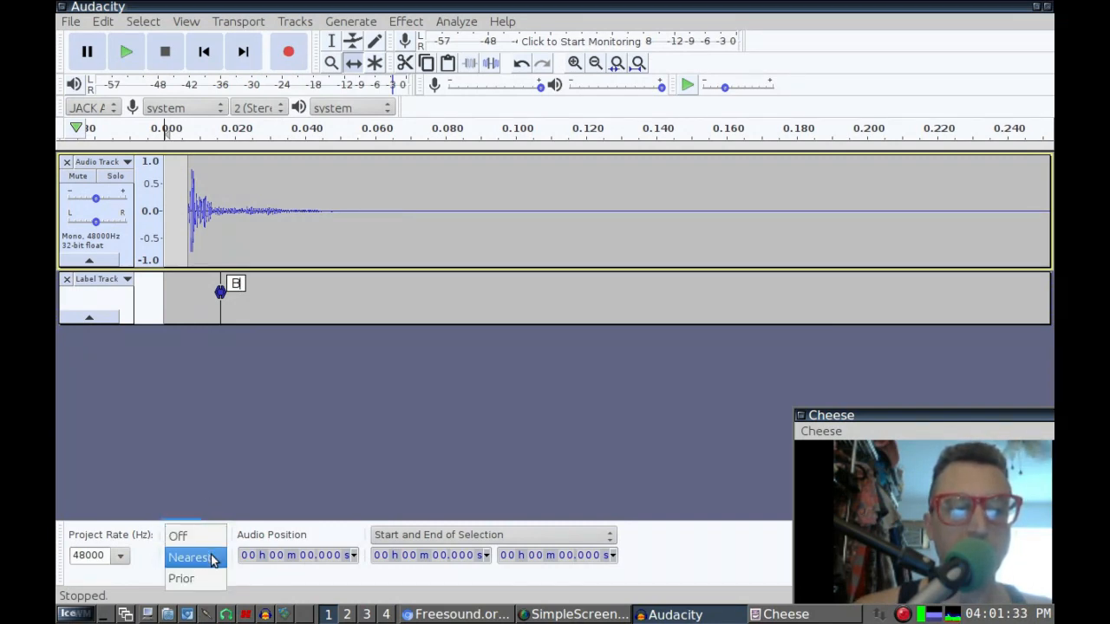
{"action": "left_click", "coordinate": [212, 559]}
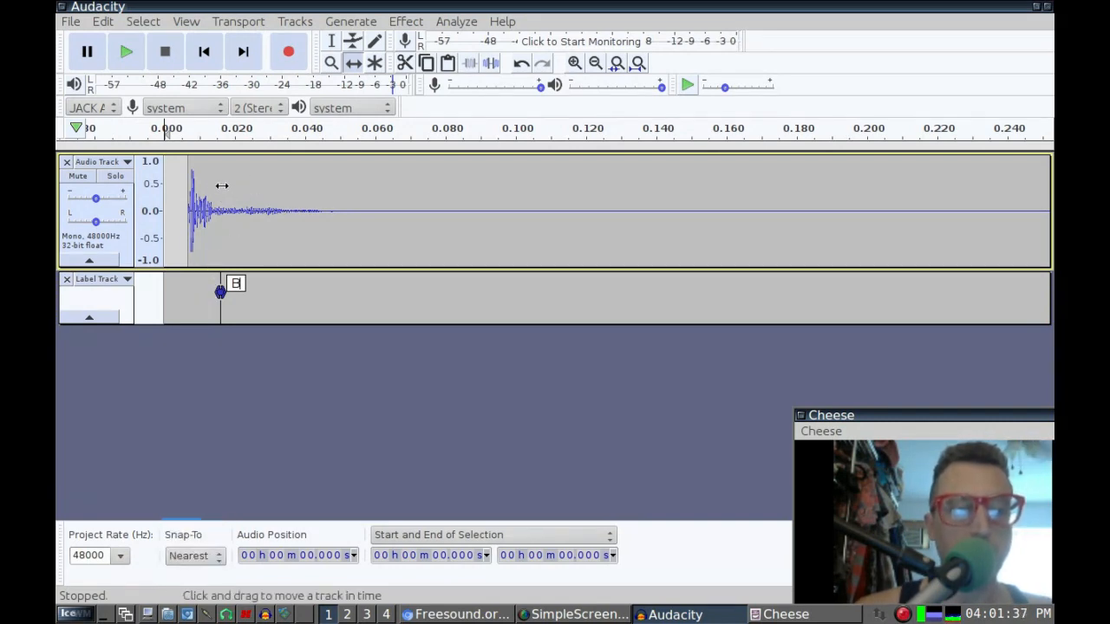
{"action": "left_click_drag", "start_coordinate": [217, 188], "coordinate": [247, 195]}
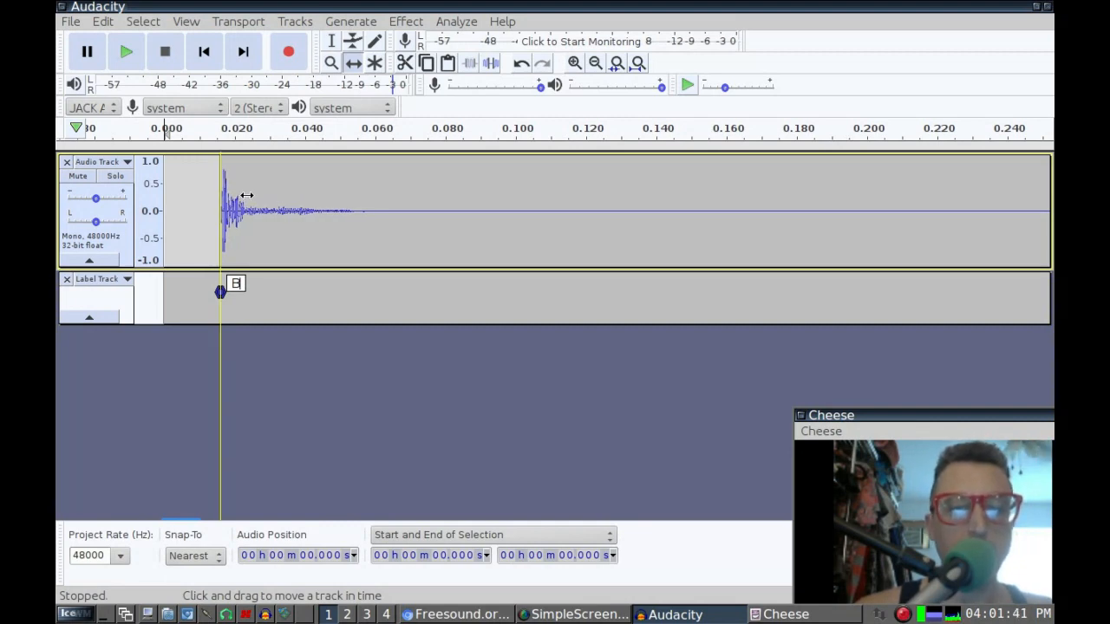
{"action": "left_click_drag", "start_coordinate": [246, 195], "coordinate": [246, 195]}
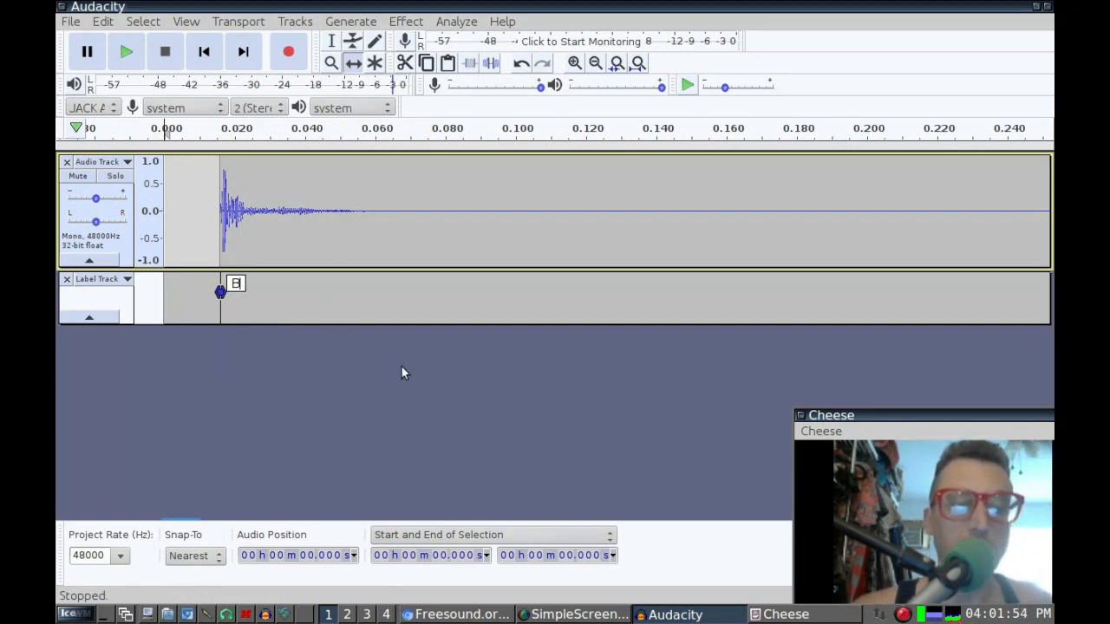
Step: Play the aligned rhythm track against its beat labels from the start and stop playback
{"action": "left_click", "coordinate": [596, 63]}
{"action": "left_click", "coordinate": [596, 63]}
{"action": "left_click", "coordinate": [596, 63]}
{"action": "left_click", "coordinate": [596, 63]}
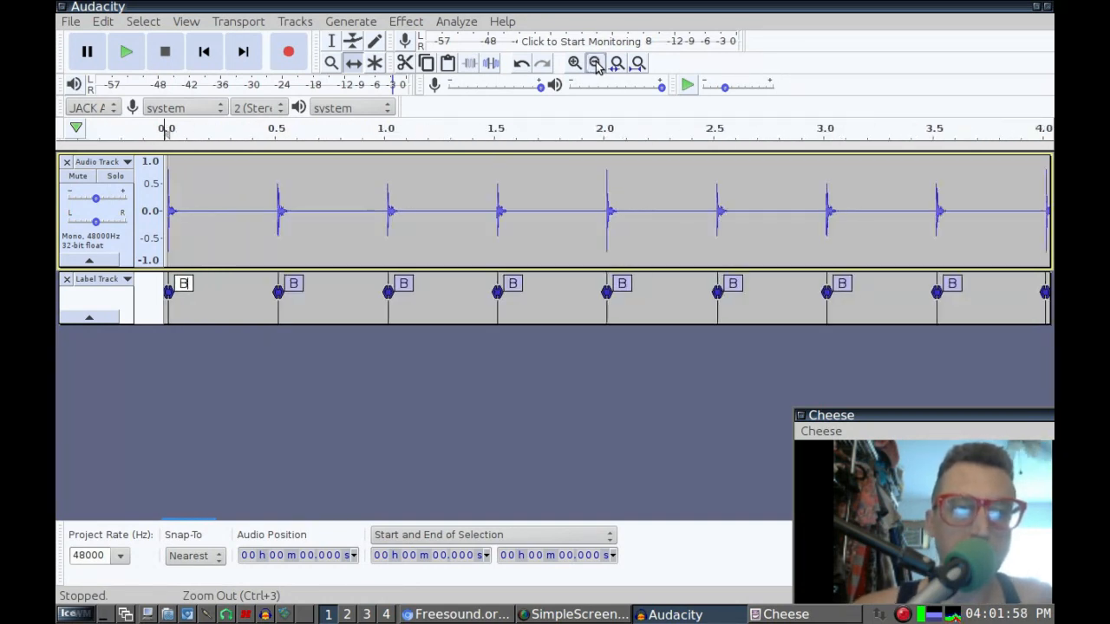
{"action": "left_click", "coordinate": [125, 57]}
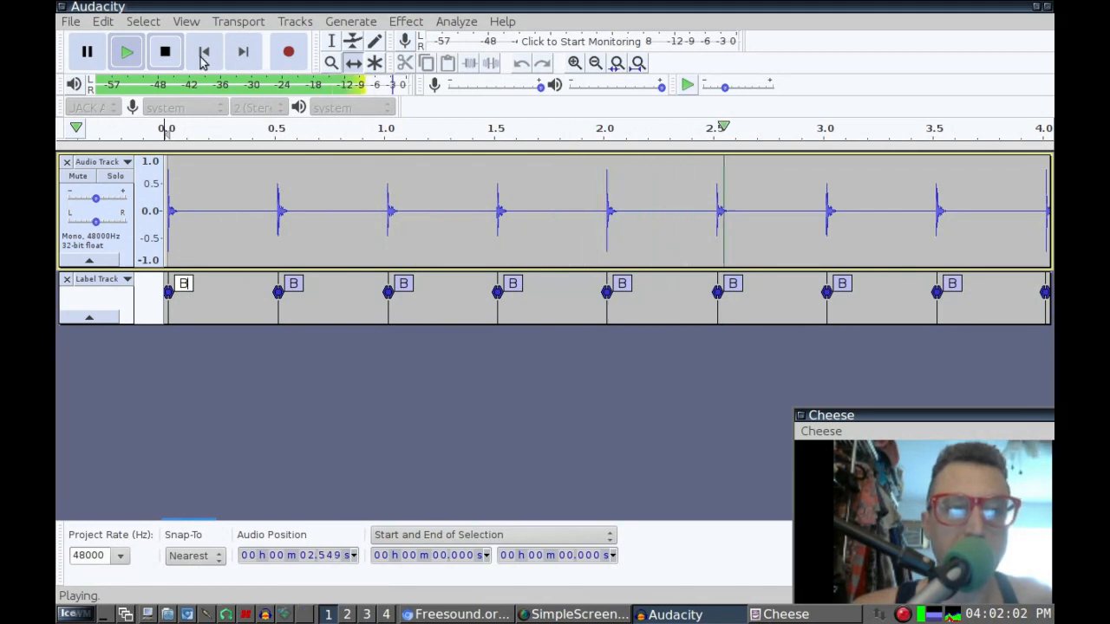
{"action": "left_click", "coordinate": [165, 52]}
Step: Remove the beat label track and the rhythm audio track from the project
{"action": "left_click", "coordinate": [225, 301]}
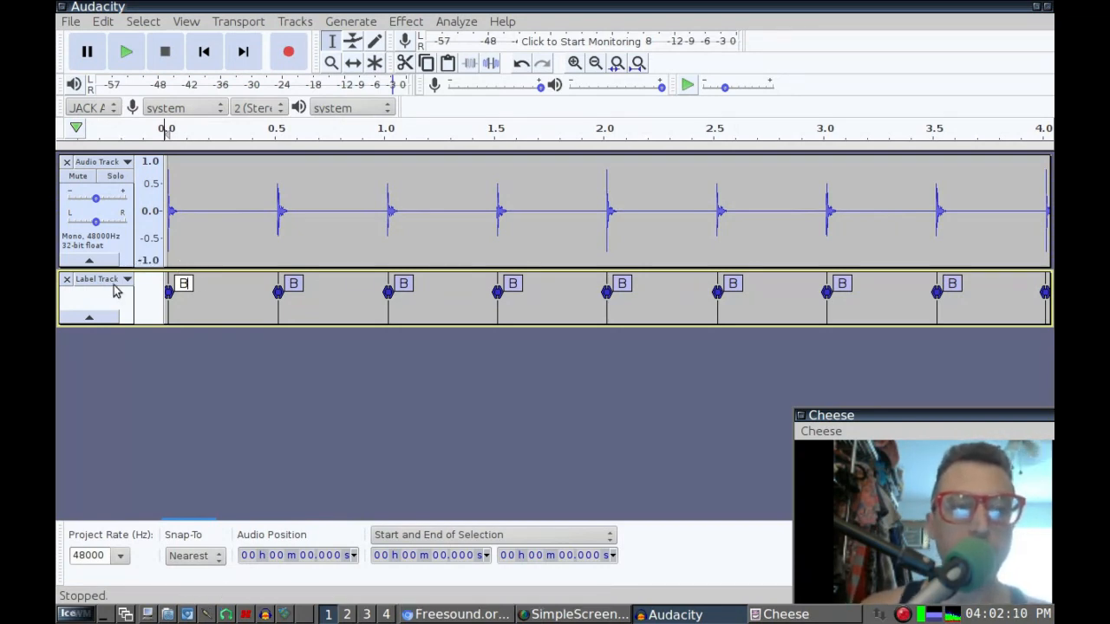
{"action": "left_click", "coordinate": [67, 280]}
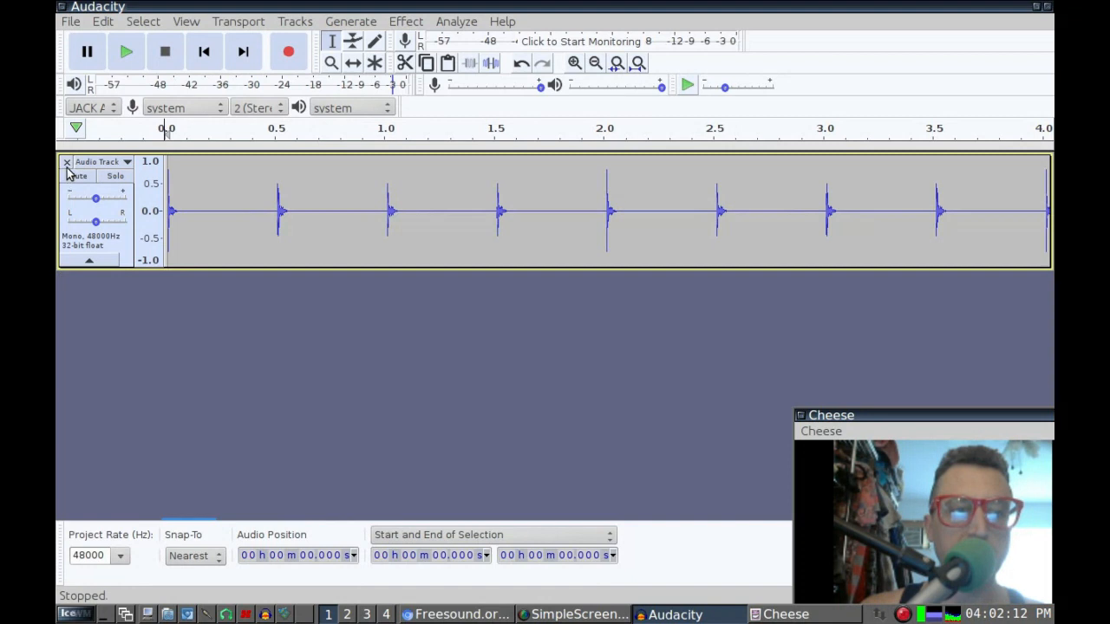
{"action": "left_click", "coordinate": [67, 162]}
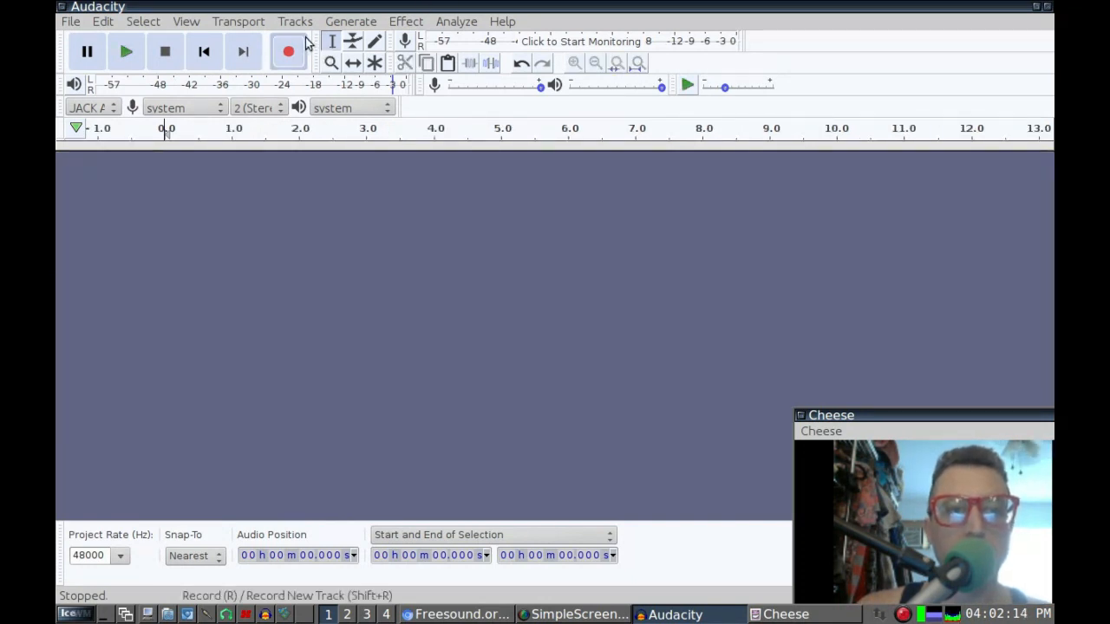
Step: Generate a 30-second sine chirp from 440 to 1320 Hz with linear interpolation and remove its track
{"action": "left_click", "coordinate": [351, 21]}
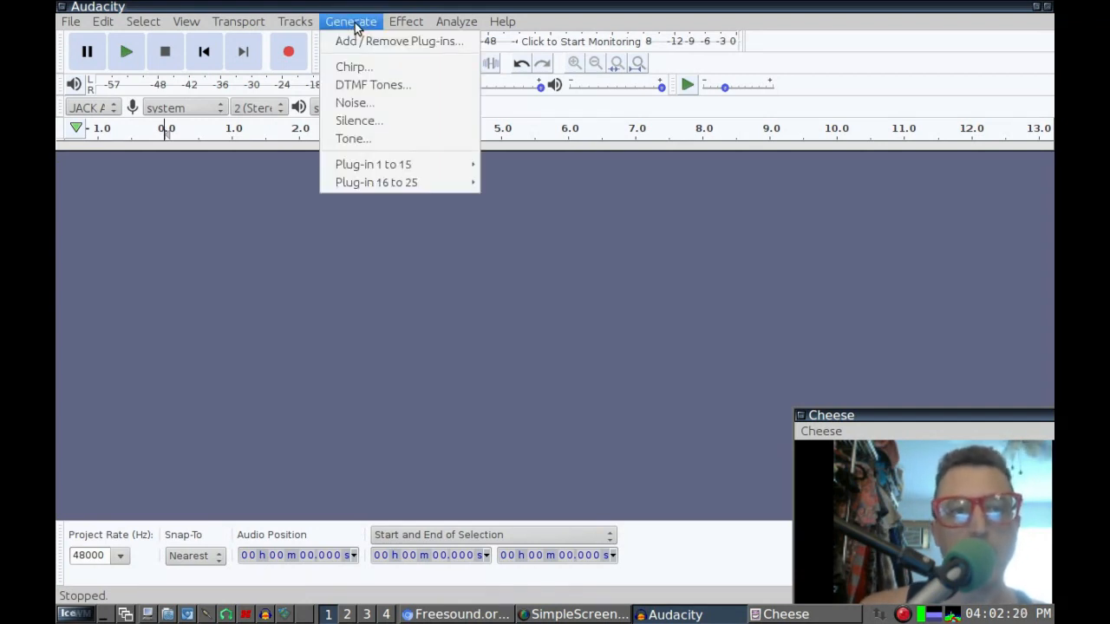
{"action": "left_click", "coordinate": [360, 72]}
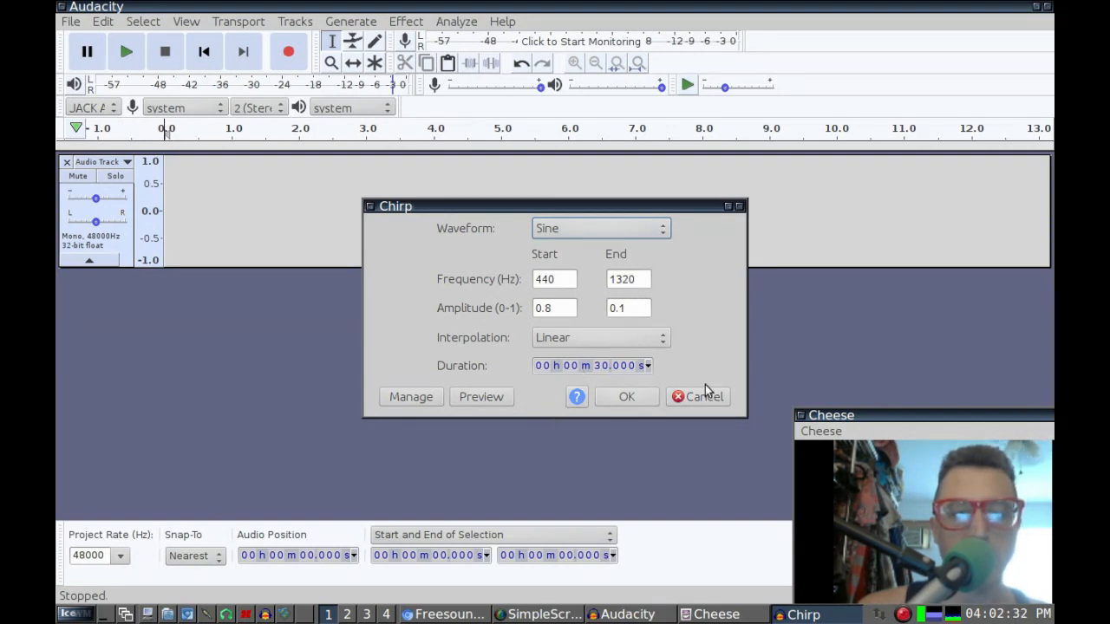
{"action": "left_click", "coordinate": [625, 400]}
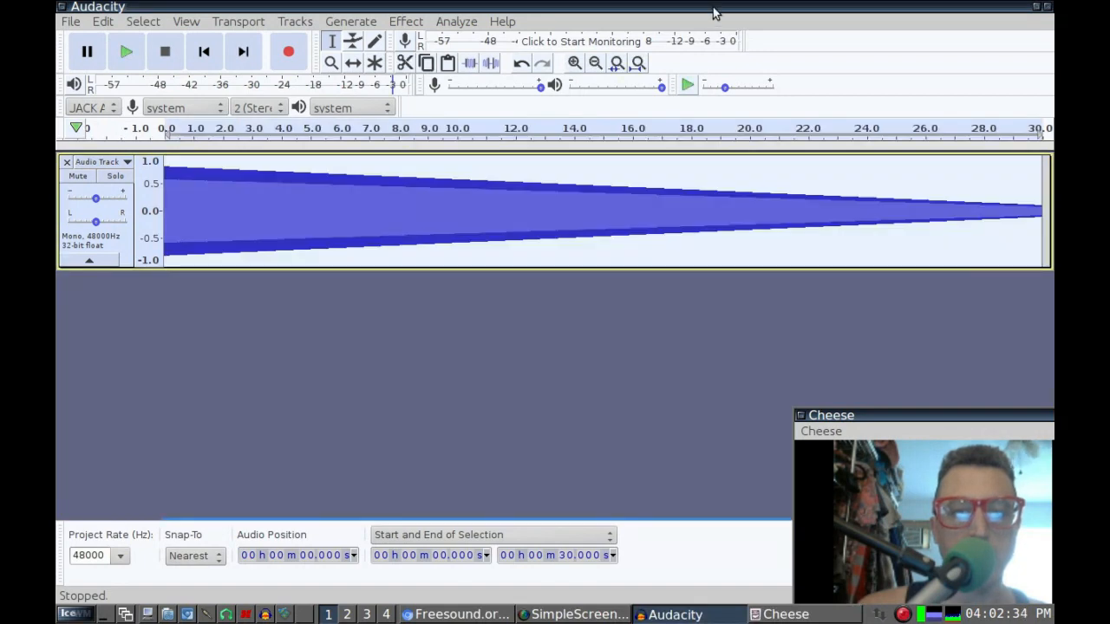
{"action": "left_click", "coordinate": [67, 162]}
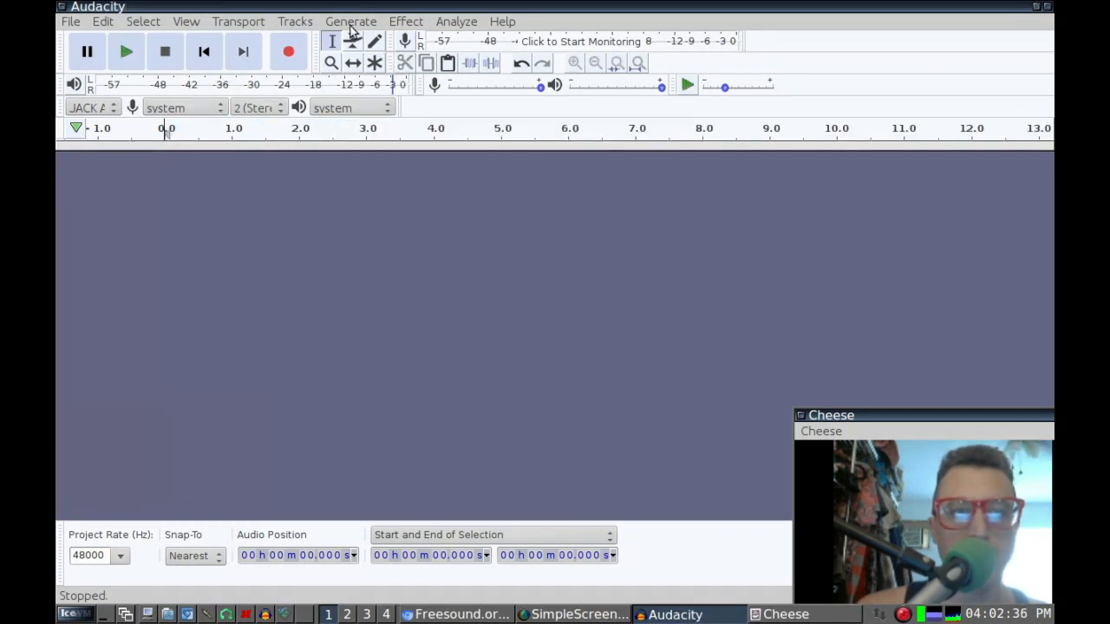
Step: Generate a 30-second C* Click metronome track at 120 bpm with volume and damping 0.75, and play it briefly
{"action": "left_click", "coordinate": [352, 22]}
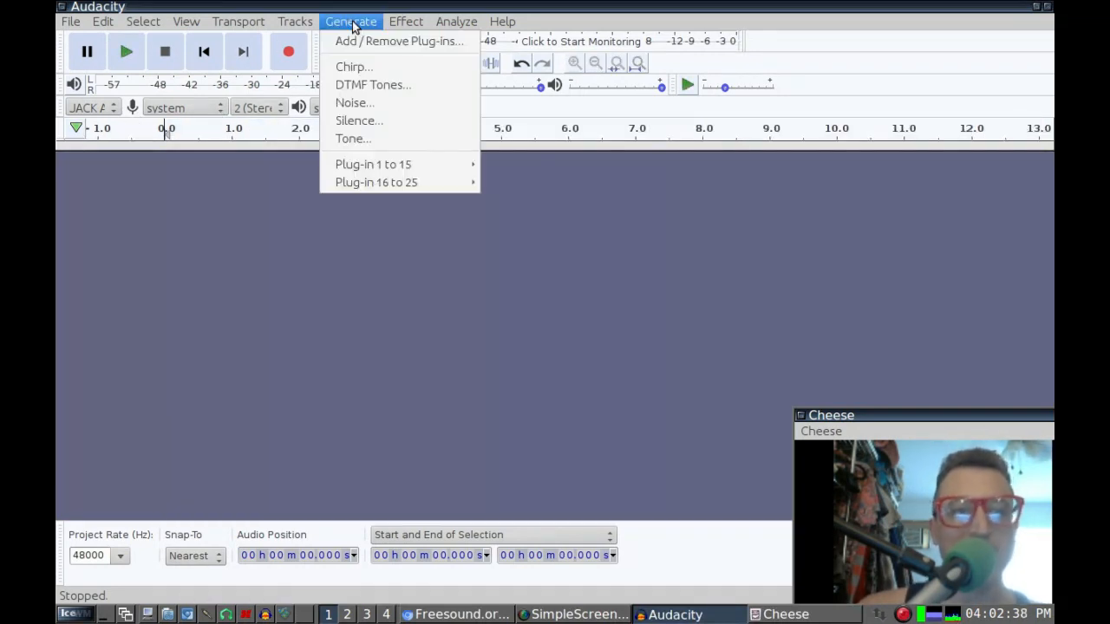
{"action": "mouse_move", "coordinate": [367, 165]}
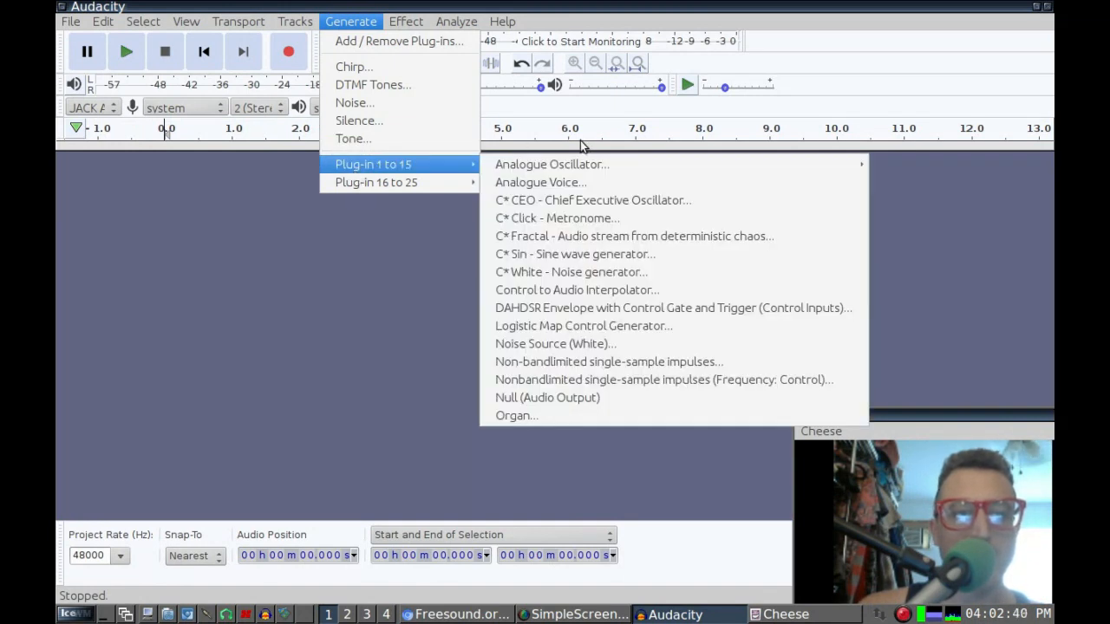
{"action": "left_click", "coordinate": [556, 218]}
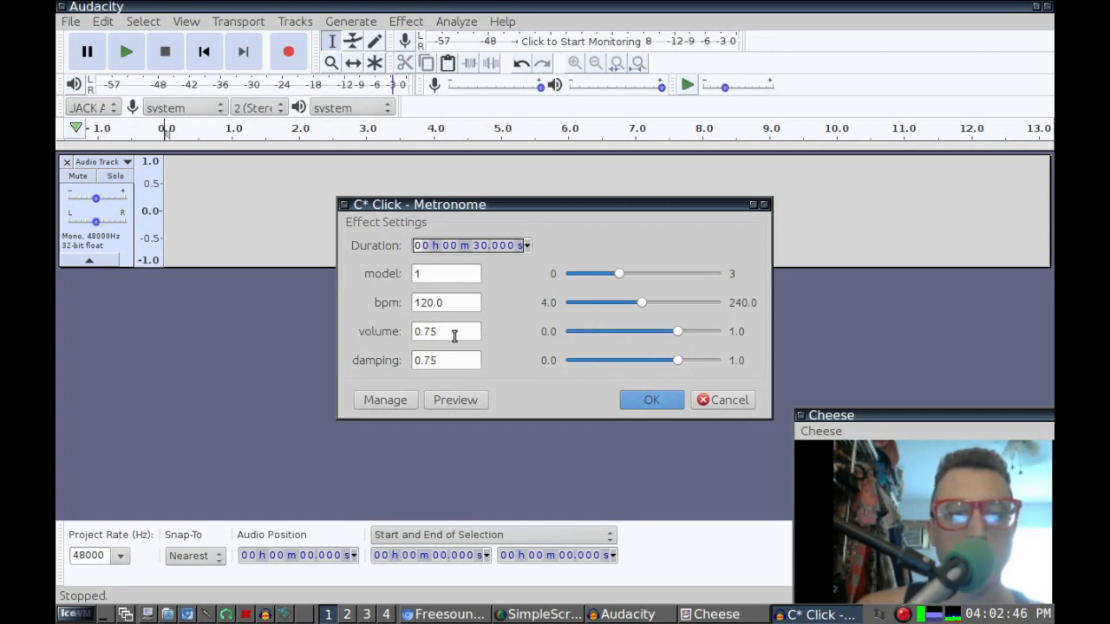
{"action": "left_click", "coordinate": [642, 400]}
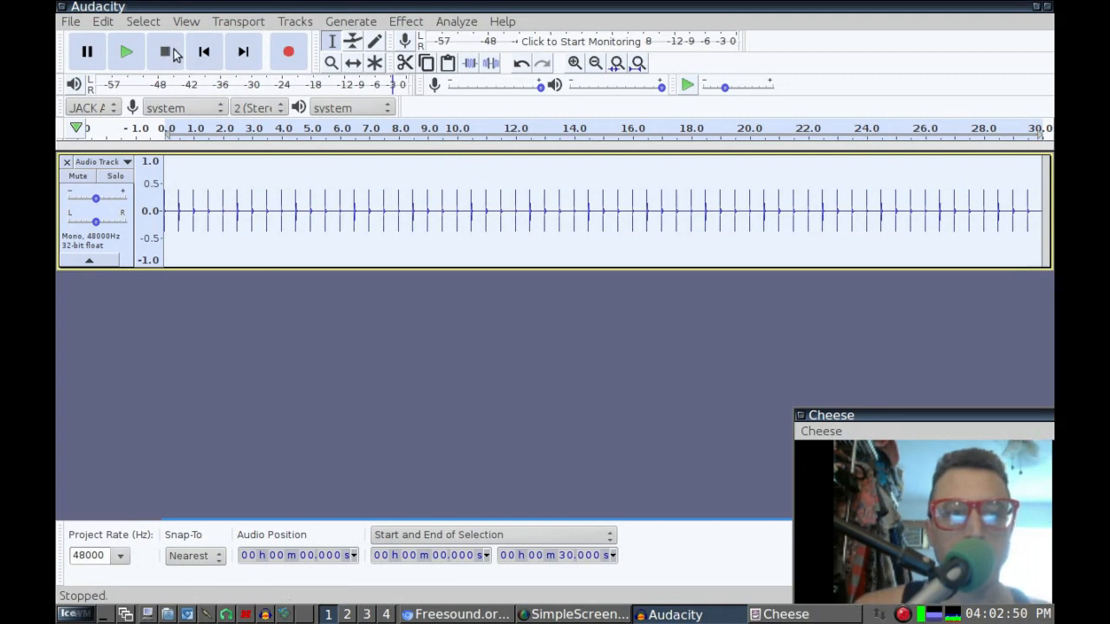
{"action": "left_click", "coordinate": [125, 53]}
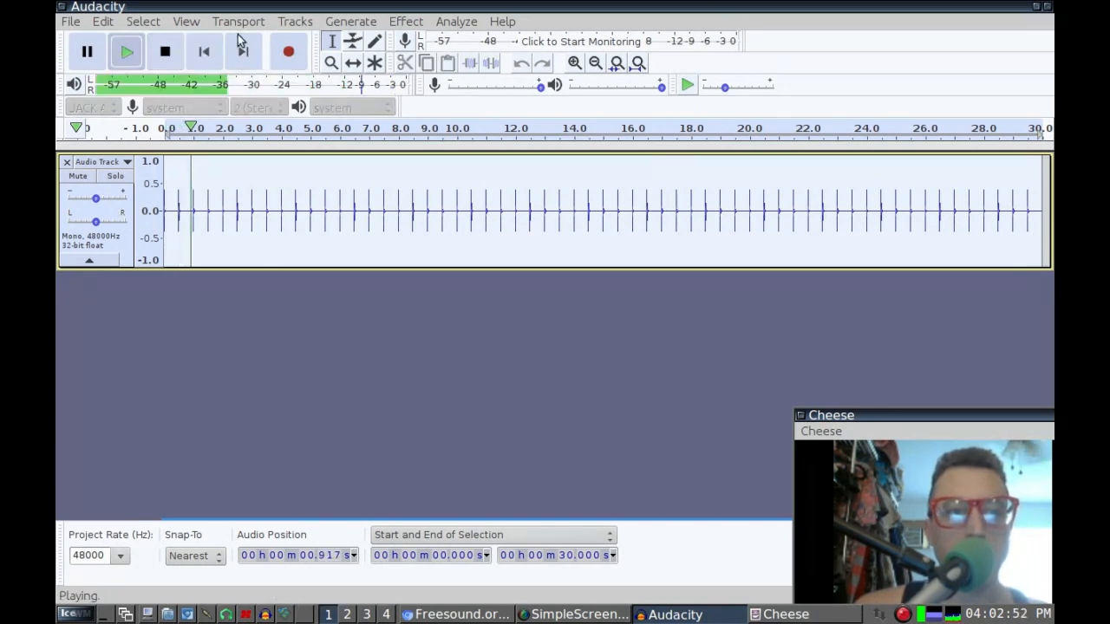
{"action": "left_click", "coordinate": [154, 54]}
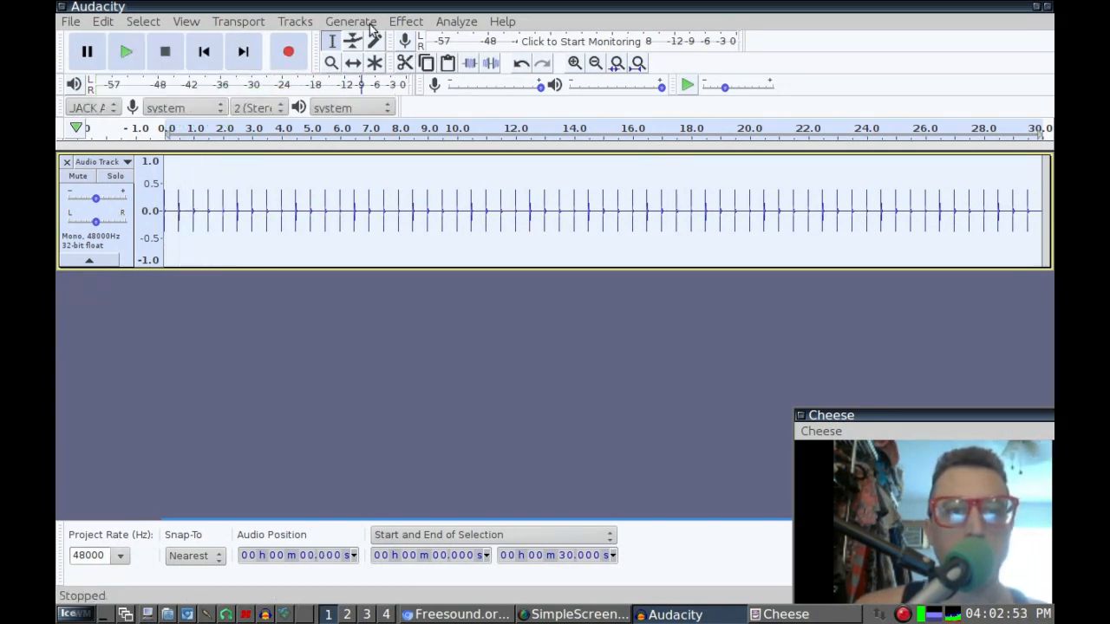
Step: Run Beat Finder on the metronome track to label its beats
{"action": "left_click", "coordinate": [455, 22]}
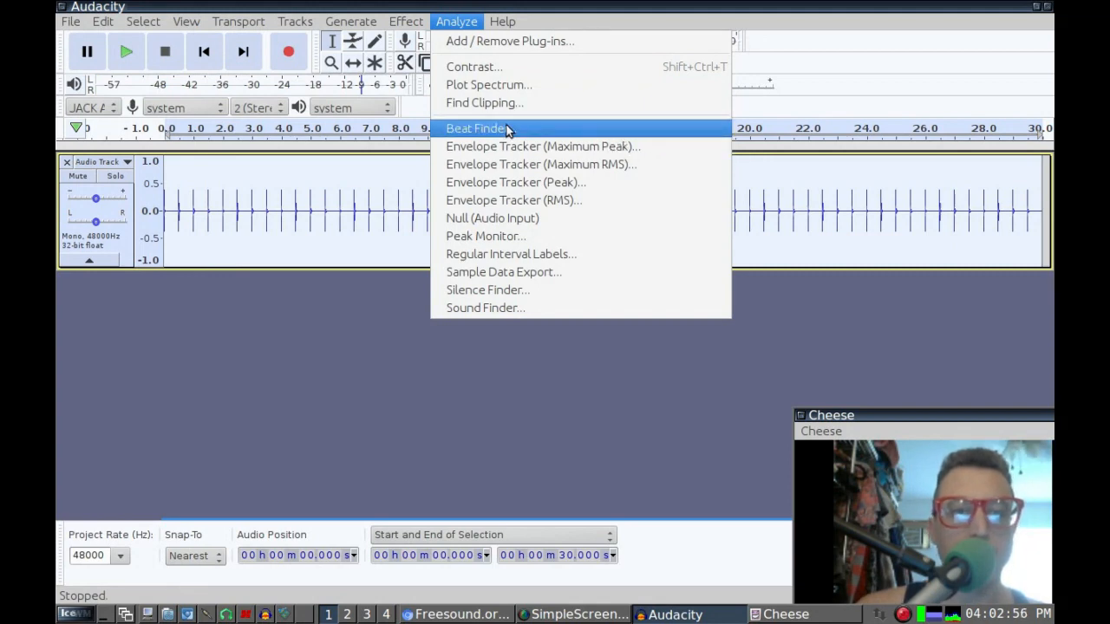
{"action": "left_click", "coordinate": [509, 130]}
{"action": "left_click", "coordinate": [636, 353]}
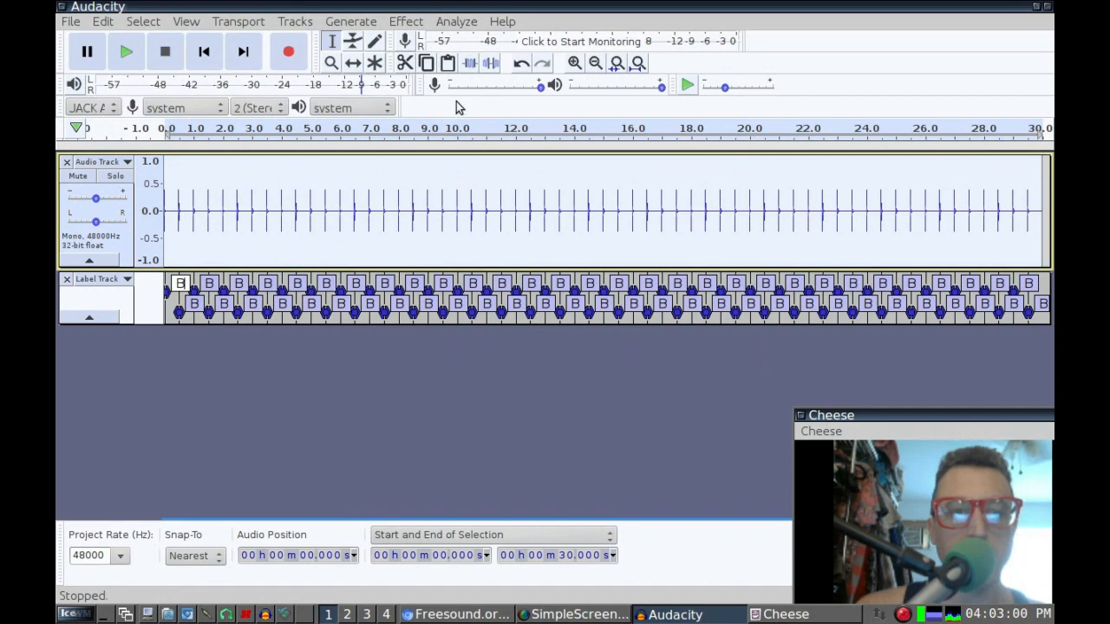
Step: Time-shift the metronome audio until its start snaps to the first beat label
{"action": "left_click", "coordinate": [574, 64]}
{"action": "left_click", "coordinate": [575, 64]}
{"action": "left_click", "coordinate": [574, 64]}
{"action": "left_click", "coordinate": [575, 65]}
{"action": "left_click", "coordinate": [577, 66]}
{"action": "left_click", "coordinate": [576, 66]}
{"action": "left_click", "coordinate": [577, 66]}
{"action": "left_click", "coordinate": [577, 66]}
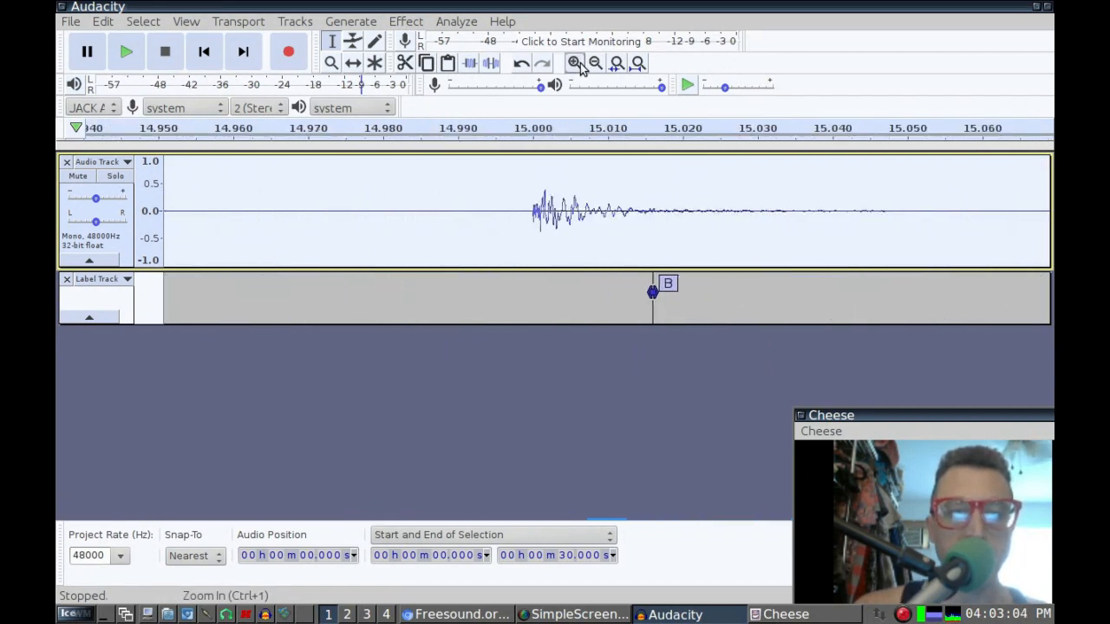
{"action": "left_click", "coordinate": [353, 62]}
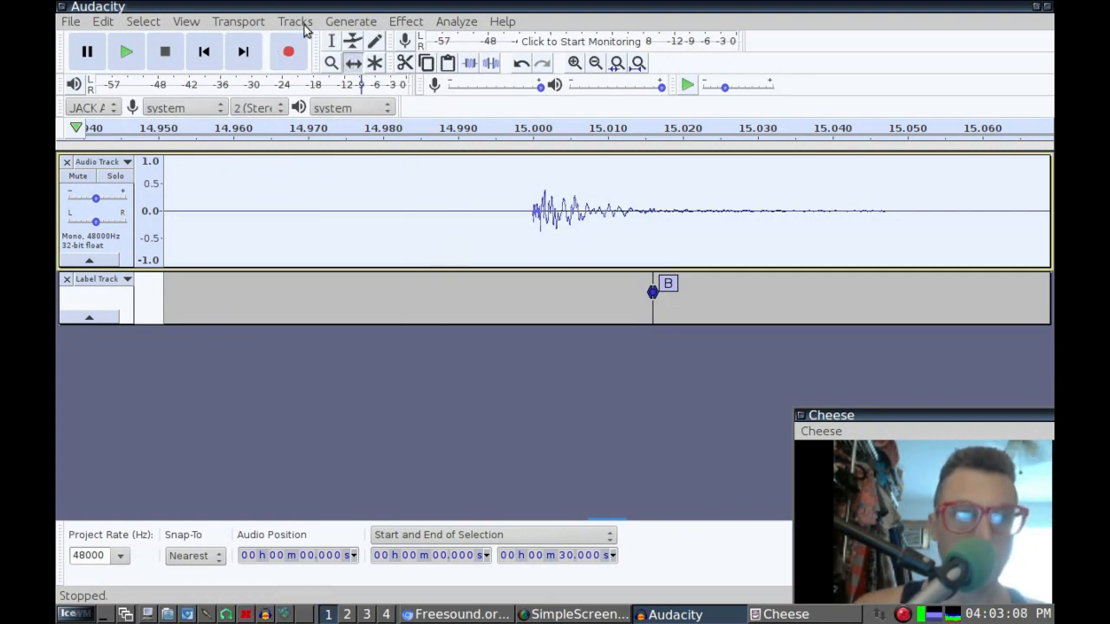
{"action": "left_click", "coordinate": [204, 51]}
{"action": "left_click_drag", "start_coordinate": [208, 219], "coordinate": [334, 240]}
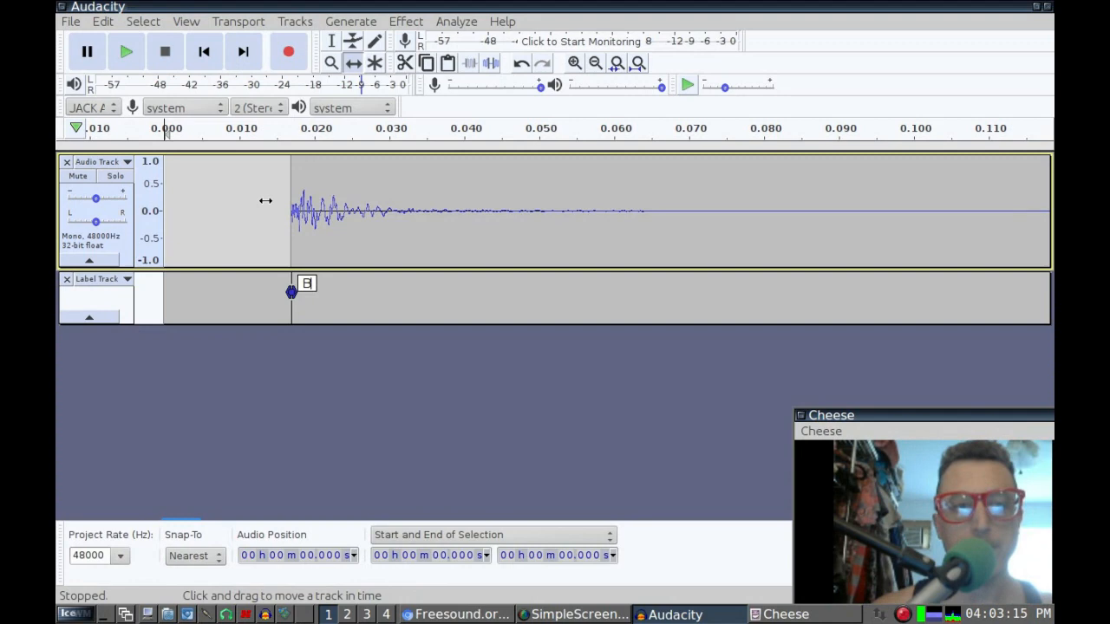
Step: Remove the label track and the metronome audio track
{"action": "left_click", "coordinate": [67, 279]}
{"action": "left_click", "coordinate": [65, 162]}
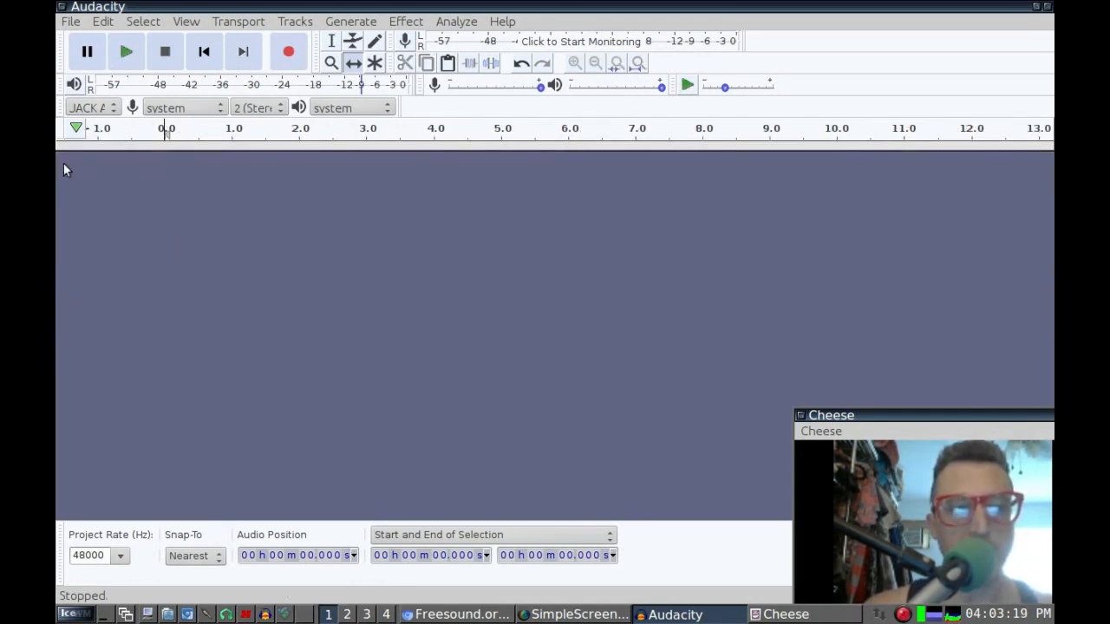
Step: Preview and try to generate a 0.10-second pluck at MIDI pitch 60 with abrupt fade-out, and remove its track
{"action": "left_click", "coordinate": [348, 24]}
{"action": "mouse_move", "coordinate": [421, 183]}
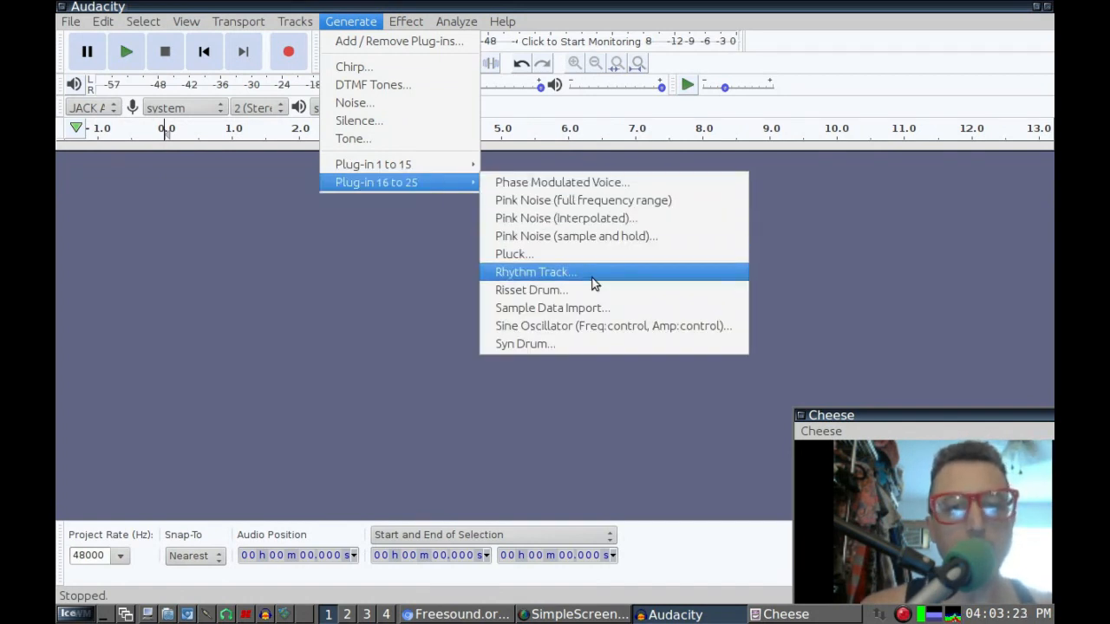
{"action": "left_click", "coordinate": [528, 254]}
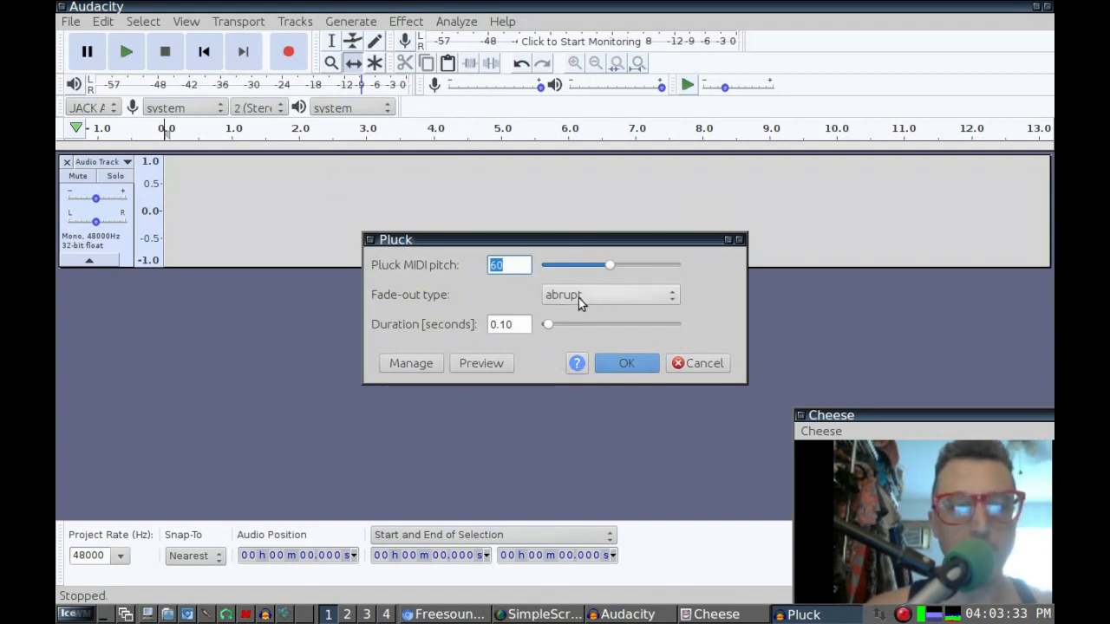
{"action": "left_click", "coordinate": [477, 368]}
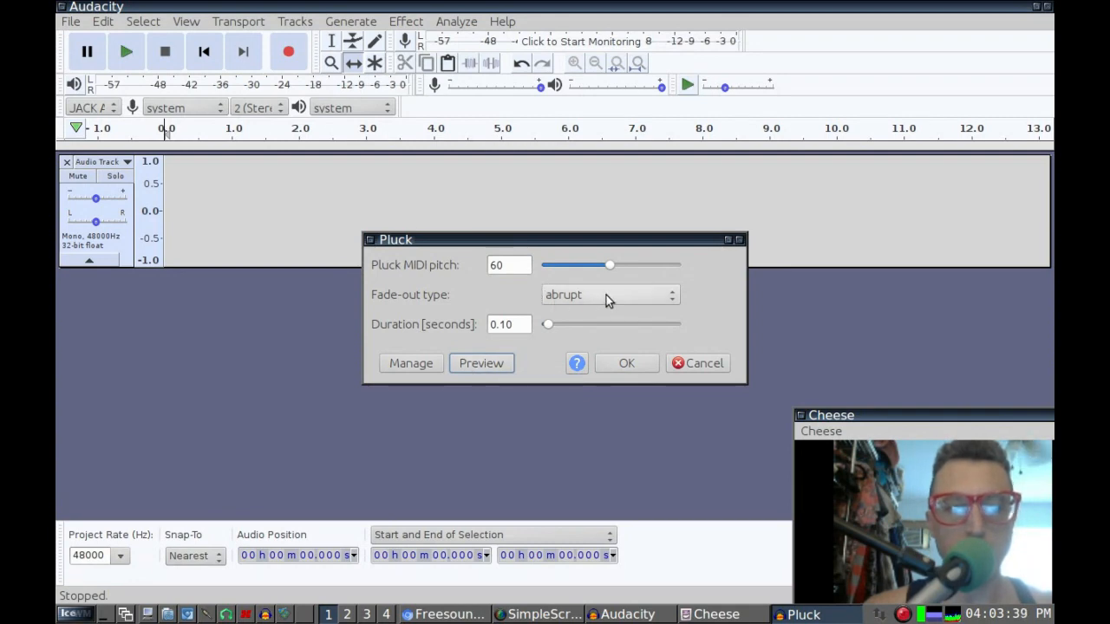
{"action": "left_click", "coordinate": [628, 364]}
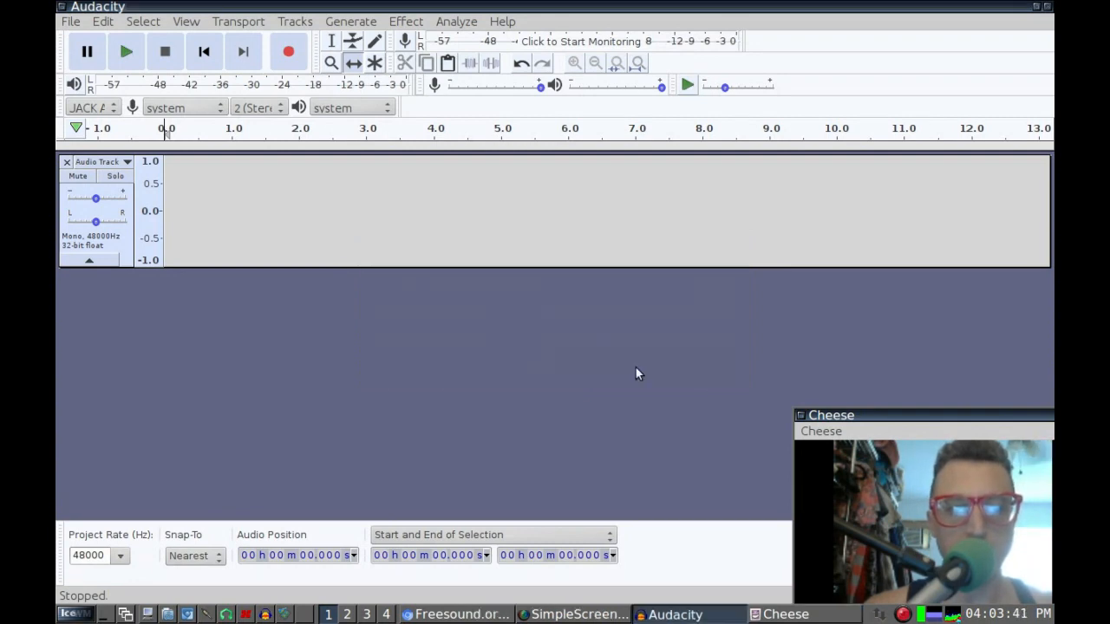
{"action": "left_click", "coordinate": [66, 163]}
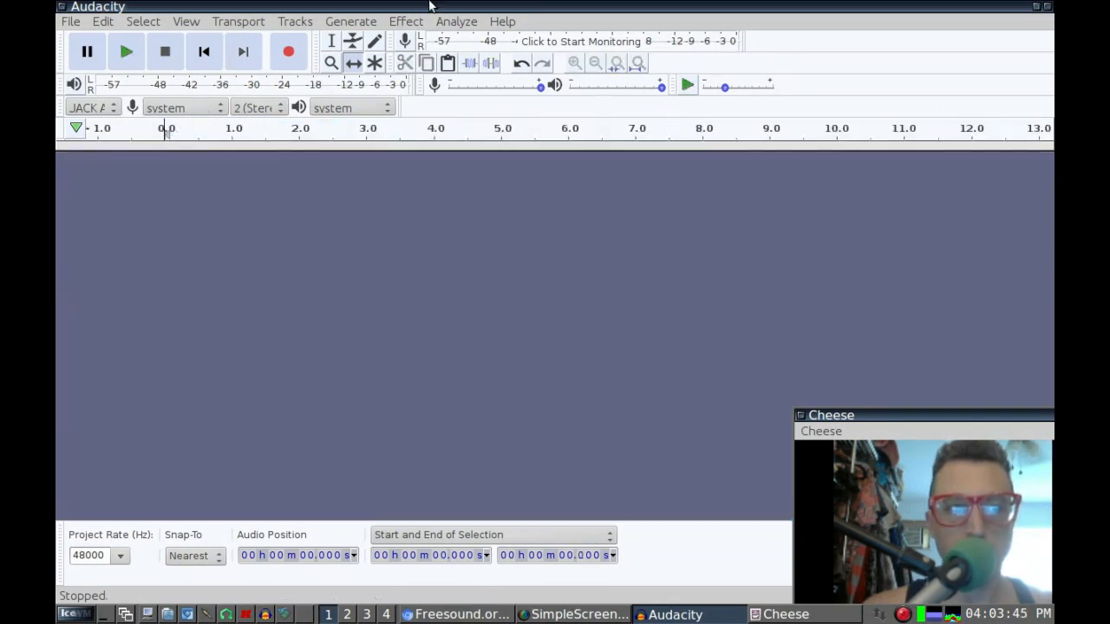
Step: Generate a metronome-tick rhythm track at 120 beats per minute with 4 beats per measure and 32 measures
{"action": "left_click", "coordinate": [345, 23]}
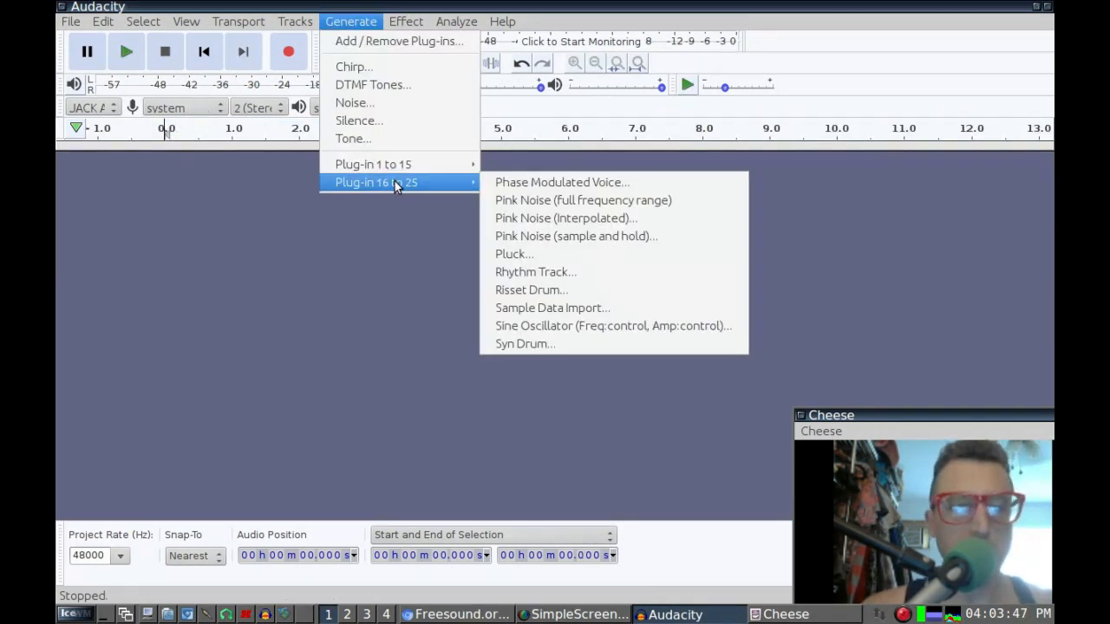
{"action": "left_click", "coordinate": [624, 272]}
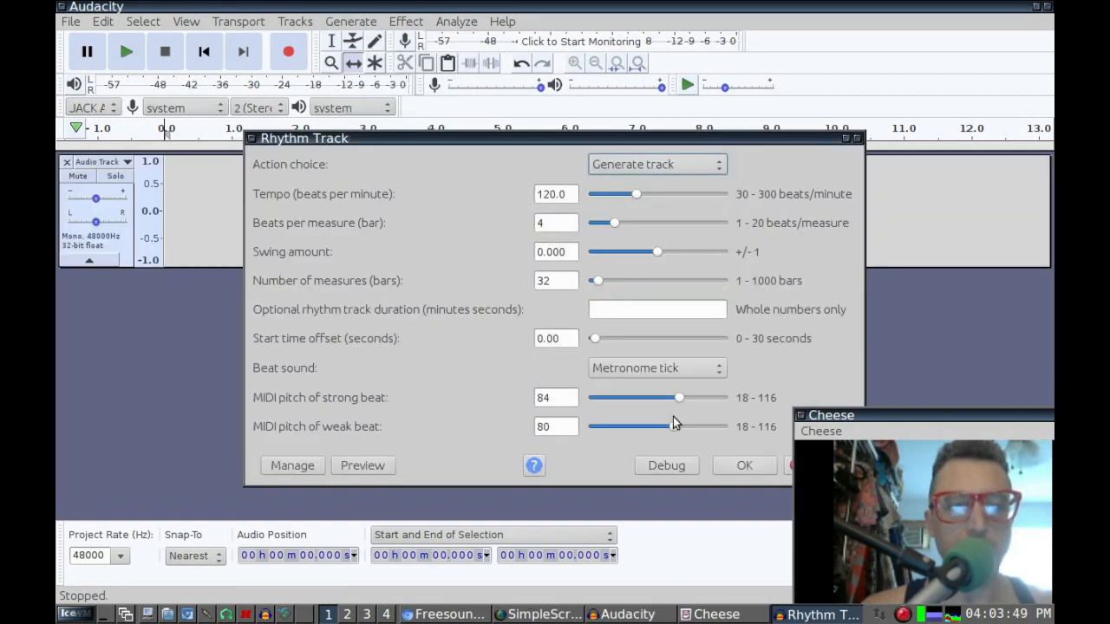
{"action": "left_click", "coordinate": [744, 467]}
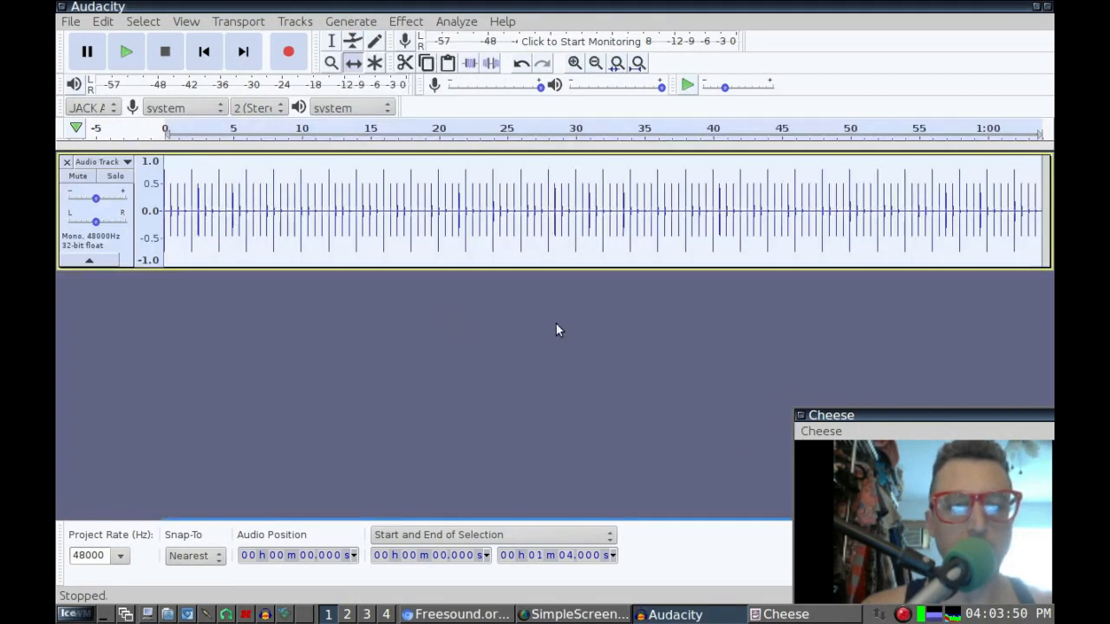
Step: Run Beat Finder on the new rhythm track with a threshold of 65 percent
{"action": "left_click", "coordinate": [455, 22]}
{"action": "left_click", "coordinate": [473, 128]}
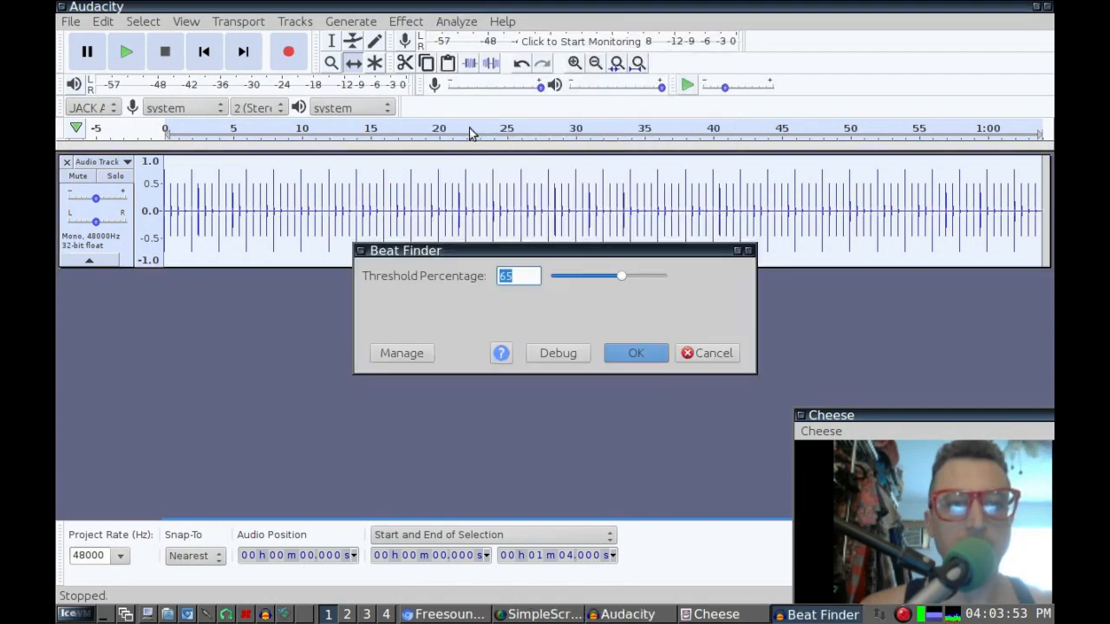
{"action": "left_click", "coordinate": [633, 356]}
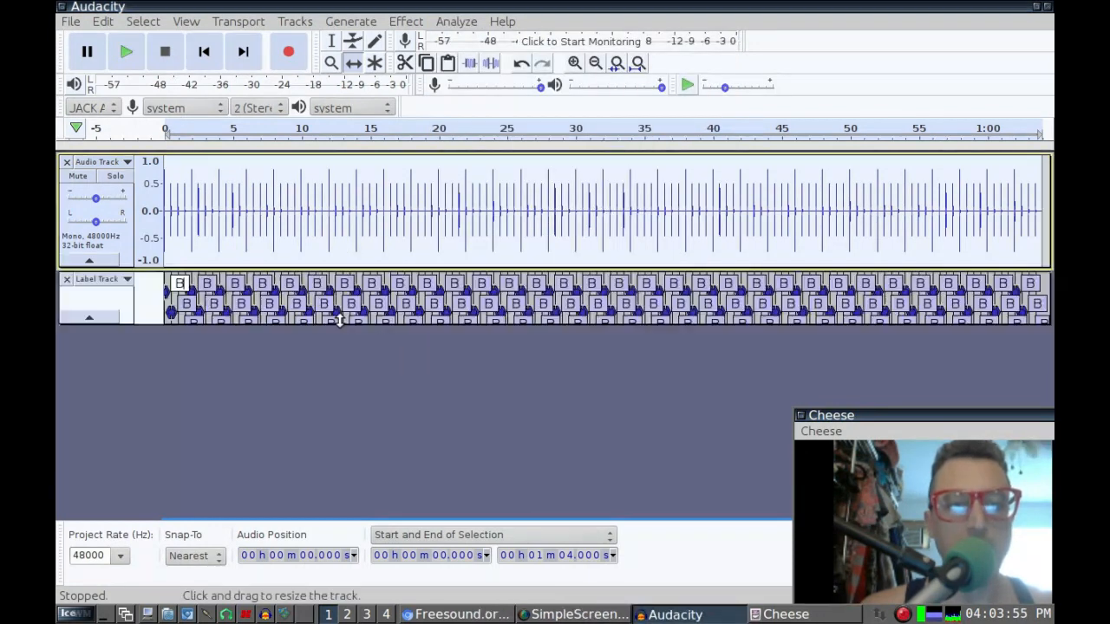
Step: Time-shift the new rhythm track's audio so its first tick starts at the first beat label
{"action": "left_click", "coordinate": [211, 54]}
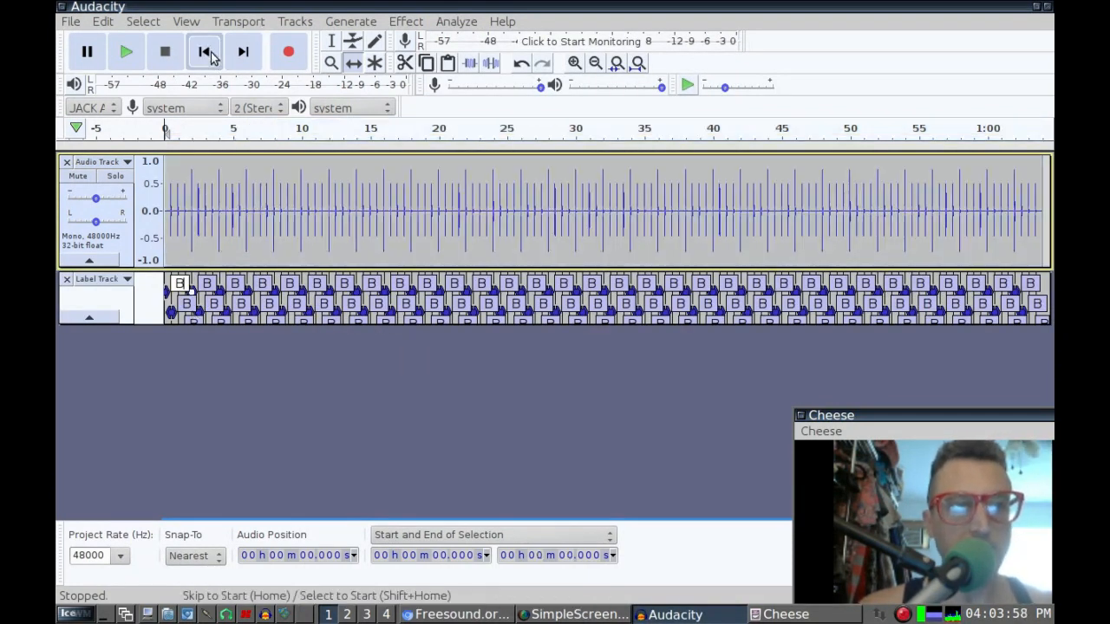
{"action": "left_click", "coordinate": [574, 63]}
{"action": "double_click", "coordinate": [574, 64]}
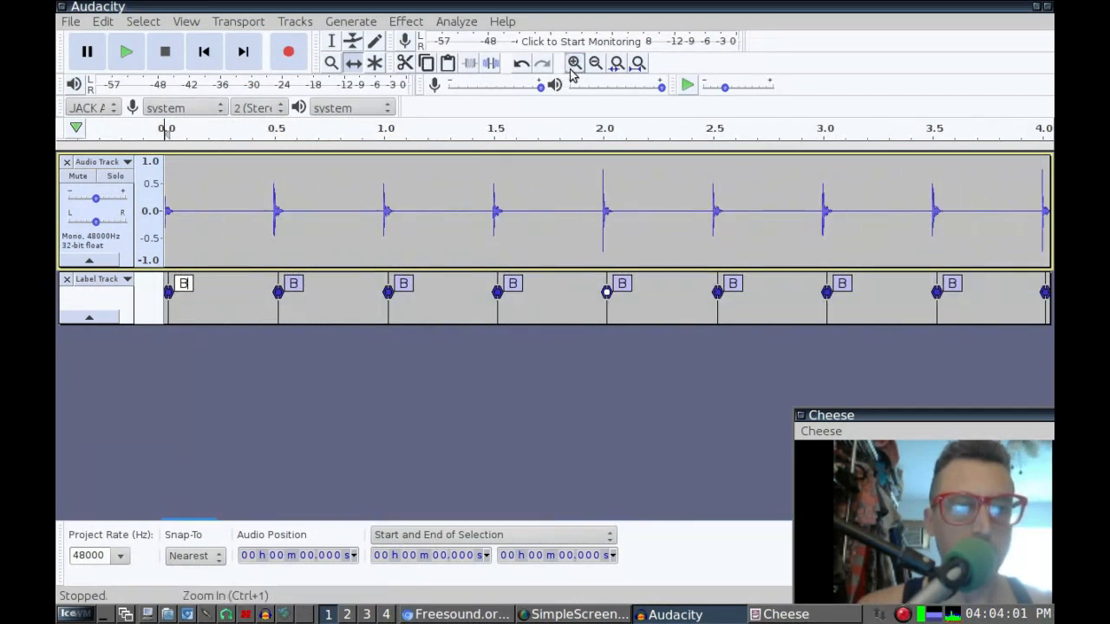
{"action": "double_click", "coordinate": [573, 64]}
{"action": "double_click", "coordinate": [573, 63]}
{"action": "left_click", "coordinate": [573, 63]}
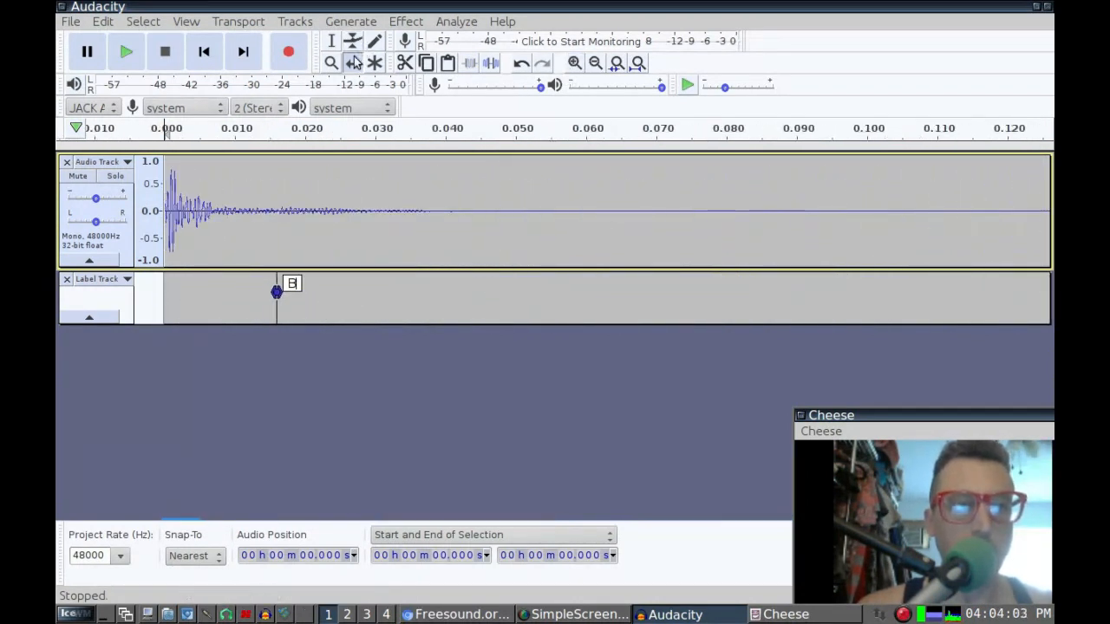
{"action": "left_click_drag", "start_coordinate": [222, 224], "coordinate": [334, 233]}
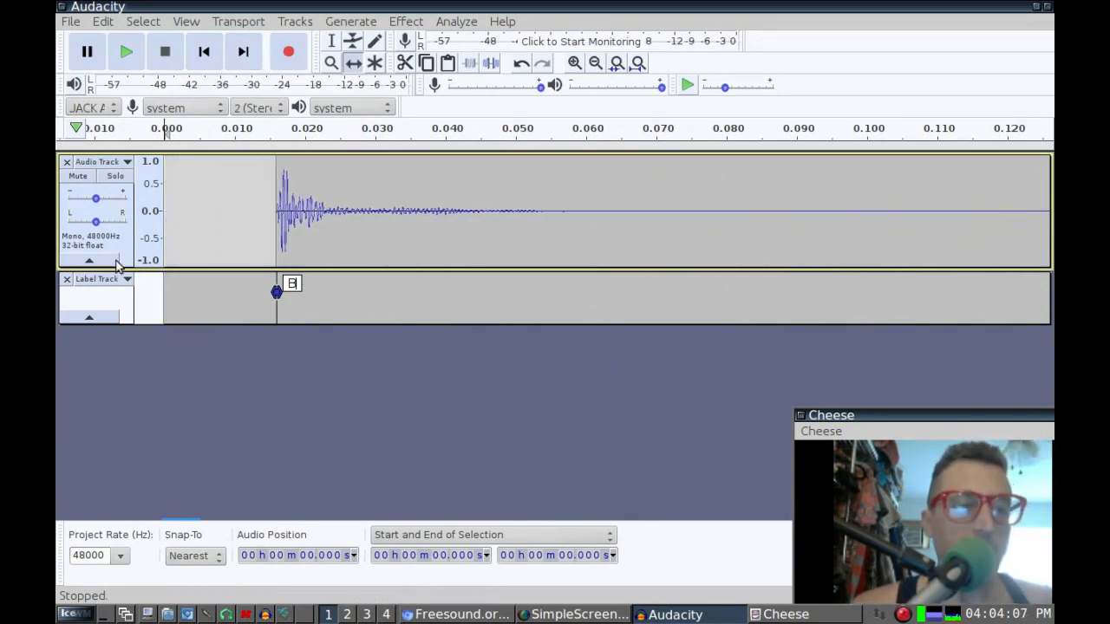
Step: Save the project as "beats in audacity" in the Audacity recordings folder
{"action": "left_click", "coordinate": [71, 22]}
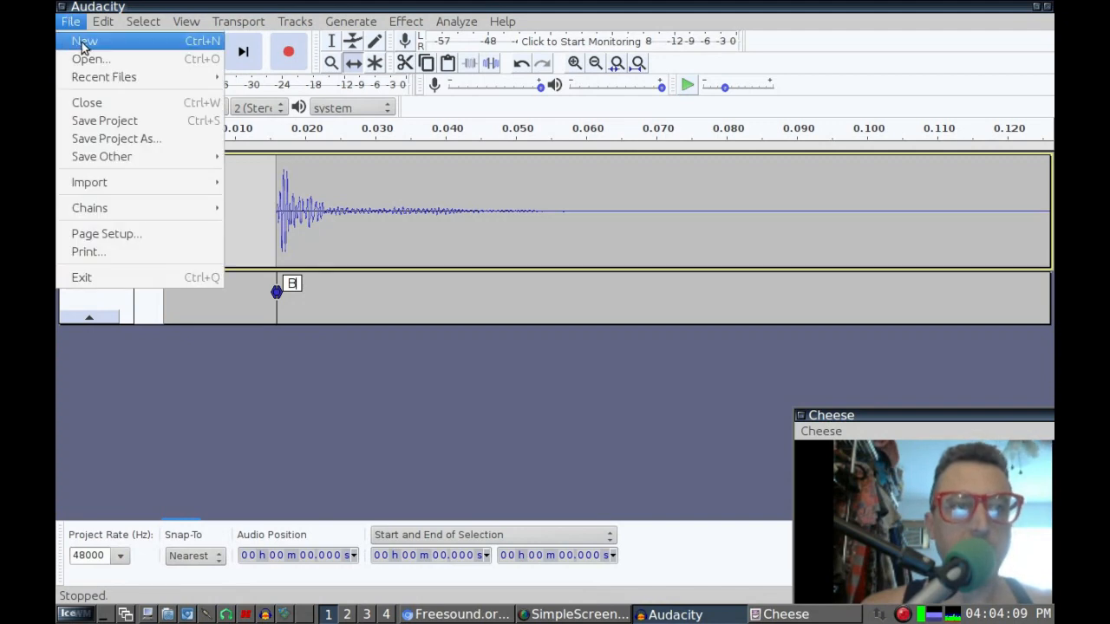
{"action": "left_click", "coordinate": [107, 127]}
{"action": "left_click", "coordinate": [671, 359]}
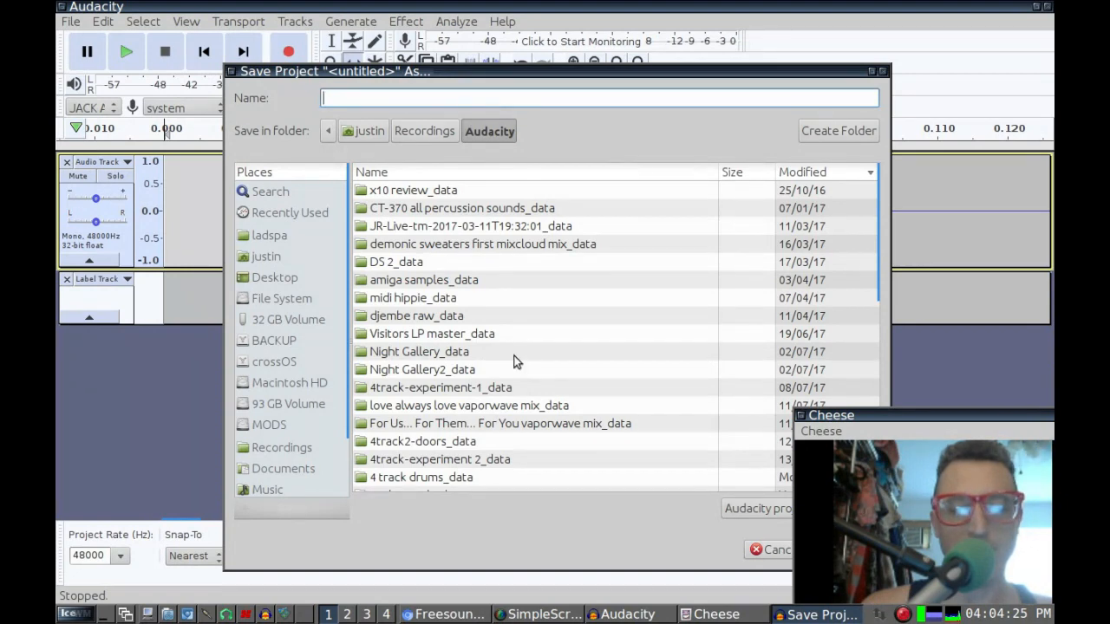
{"action": "left_click", "coordinate": [928, 422]}
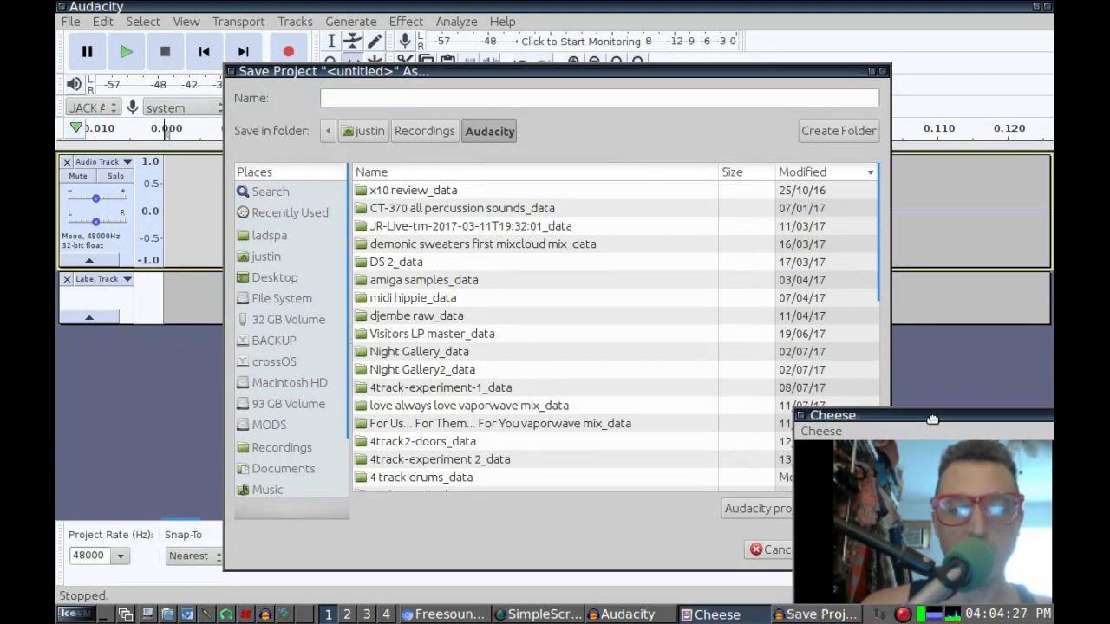
{"action": "left_click_drag", "start_coordinate": [928, 423], "coordinate": [1047, 435]}
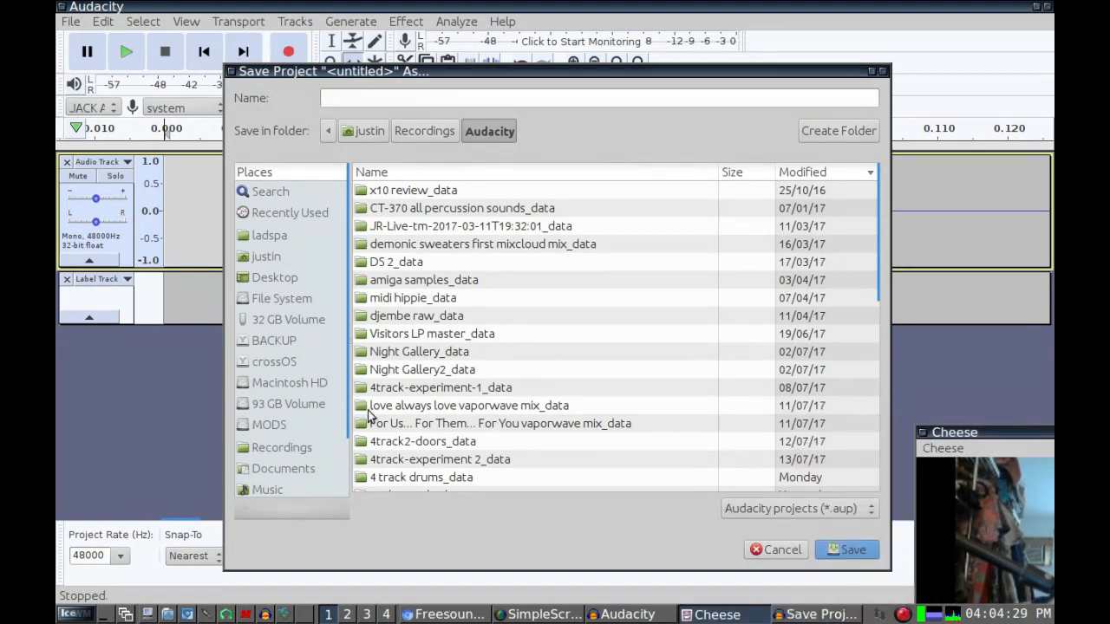
{"action": "left_click", "coordinate": [439, 95]}
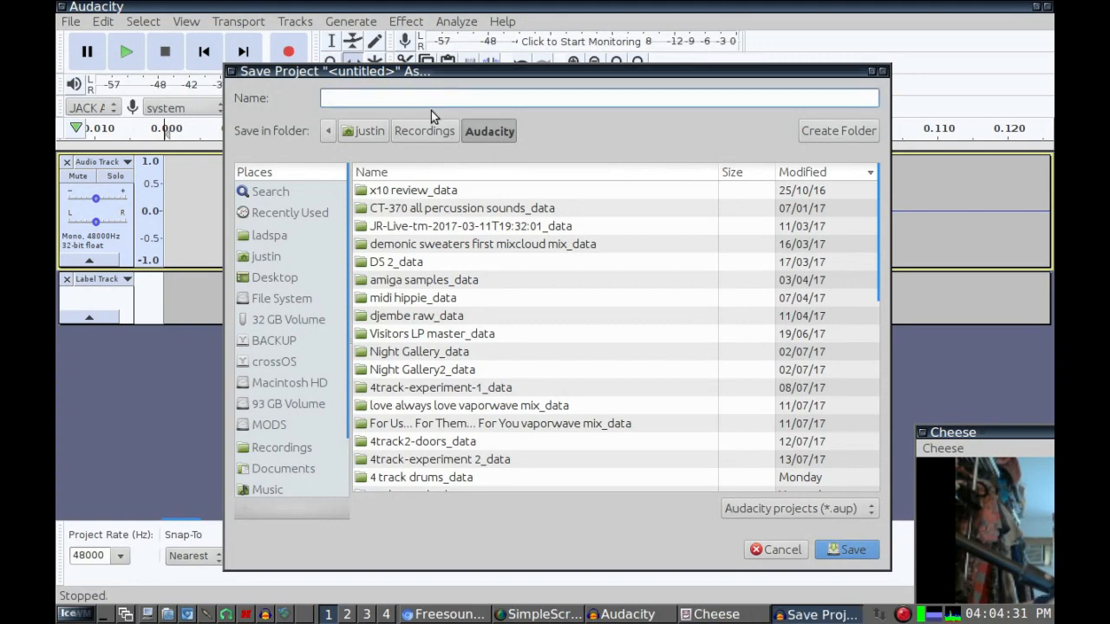
{"action": "type", "text": "b"}
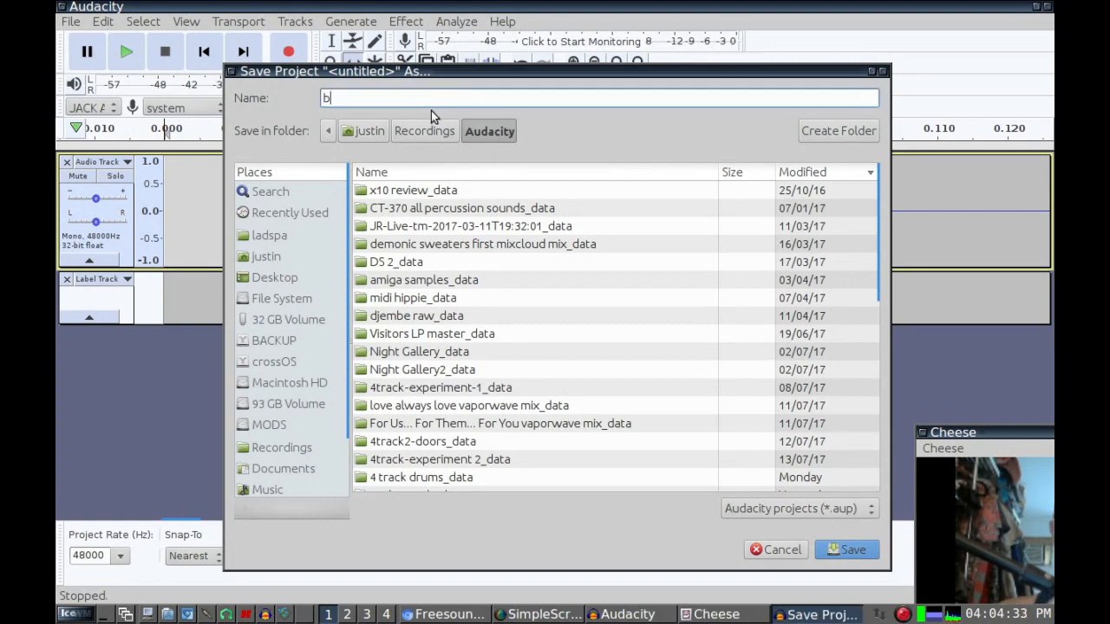
{"action": "type", "text": "eats in audacity"}
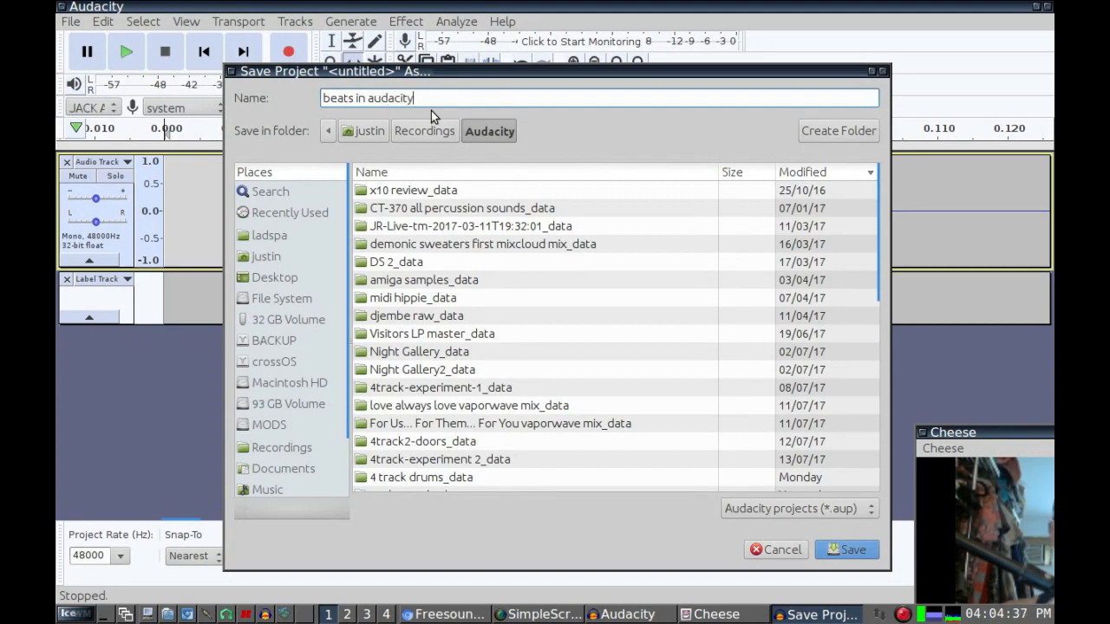
{"action": "left_click", "coordinate": [847, 549]}
{"action": "left_click_drag", "start_coordinate": [1024, 435], "coordinate": [899, 411]}
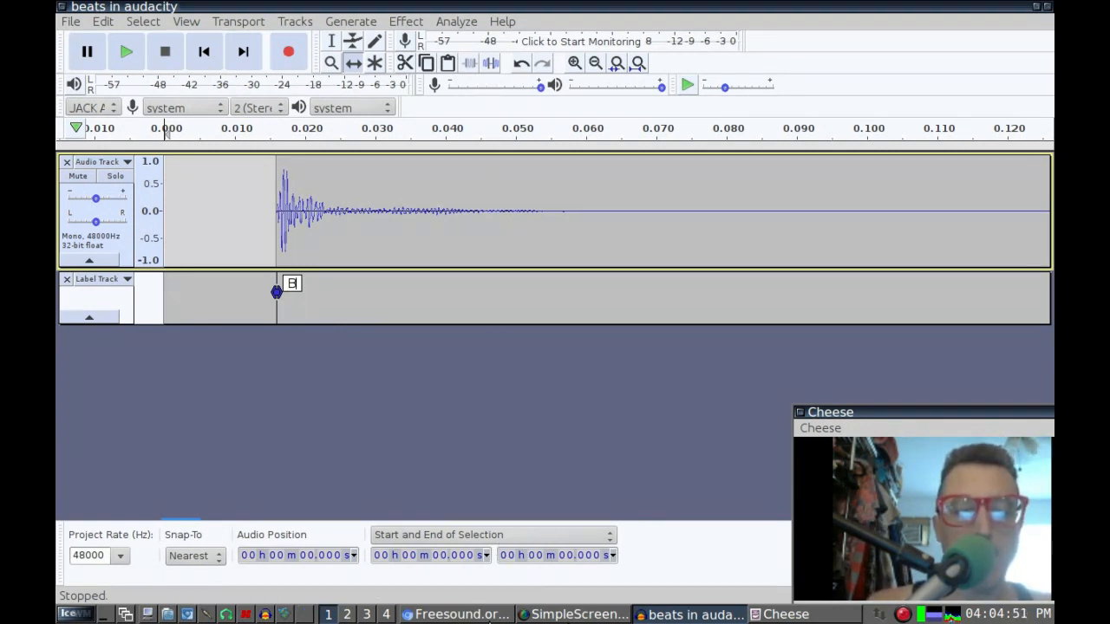
Step: Switch to Chromium and look over the Freesound search results for "120 drums"
{"action": "left_click", "coordinate": [490, 615]}
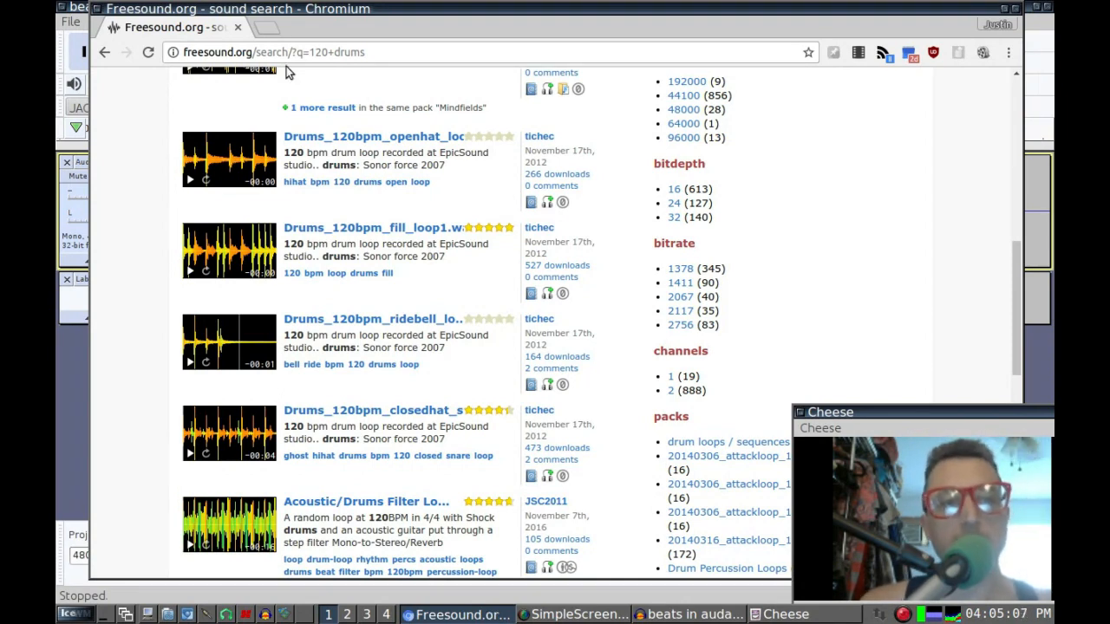
{"action": "left_click_drag", "start_coordinate": [253, 52], "coordinate": [178, 52]}
{"action": "left_click_drag", "start_coordinate": [1013, 299], "coordinate": [994, 132]}
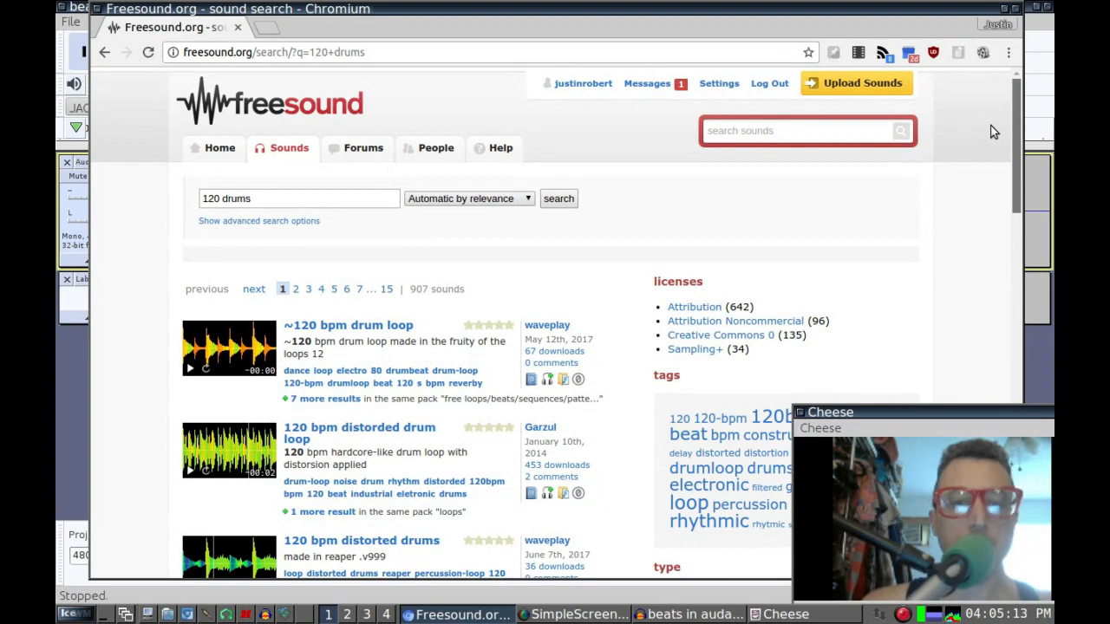
{"action": "scroll", "coordinate": [988, 174], "scroll_direction": "down", "scroll_amount": 2}
{"action": "scroll", "coordinate": [974, 154], "scroll_direction": "up", "scroll_amount": 2}
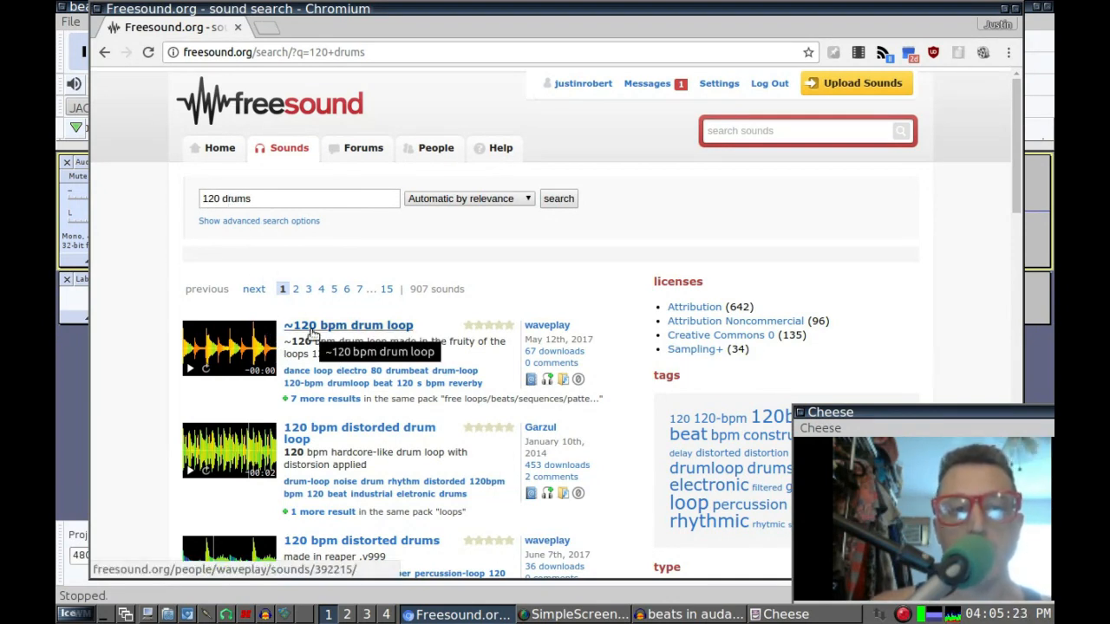
Step: Preview drum loops from the Freesound results, including ~120 bpm drum loop, Chorus Drums 120, and the 120 bpm openhat and fill loops
{"action": "left_click", "coordinate": [192, 372]}
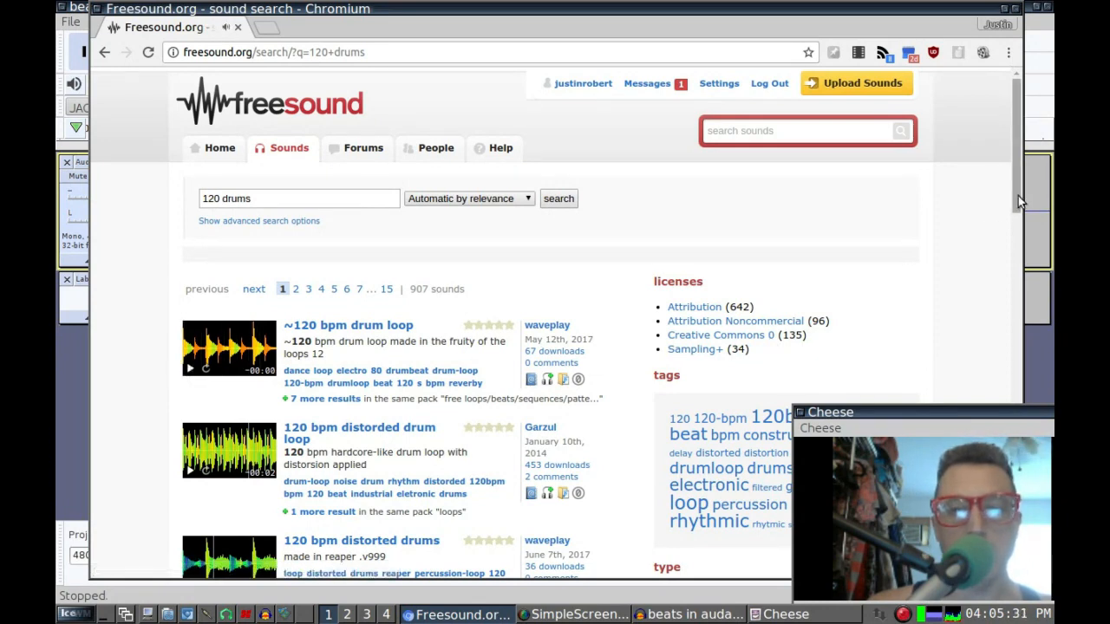
{"action": "scroll", "coordinate": [1018, 196], "scroll_direction": "down", "scroll_amount": 3}
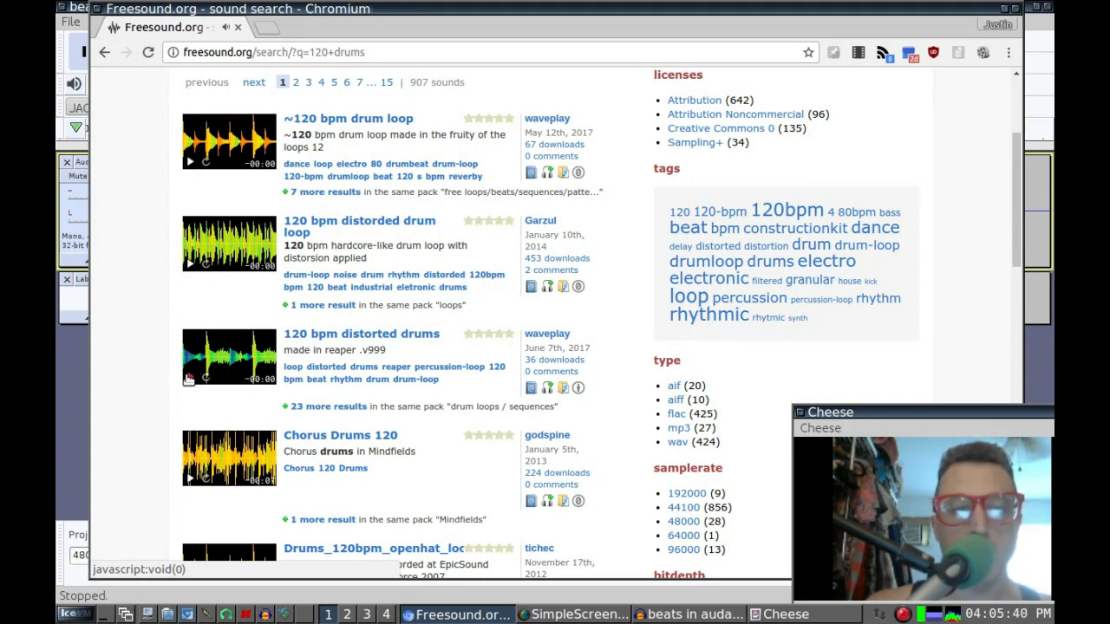
{"action": "left_click", "coordinate": [190, 480]}
{"action": "left_click_drag", "start_coordinate": [1022, 229], "coordinate": [1013, 292]}
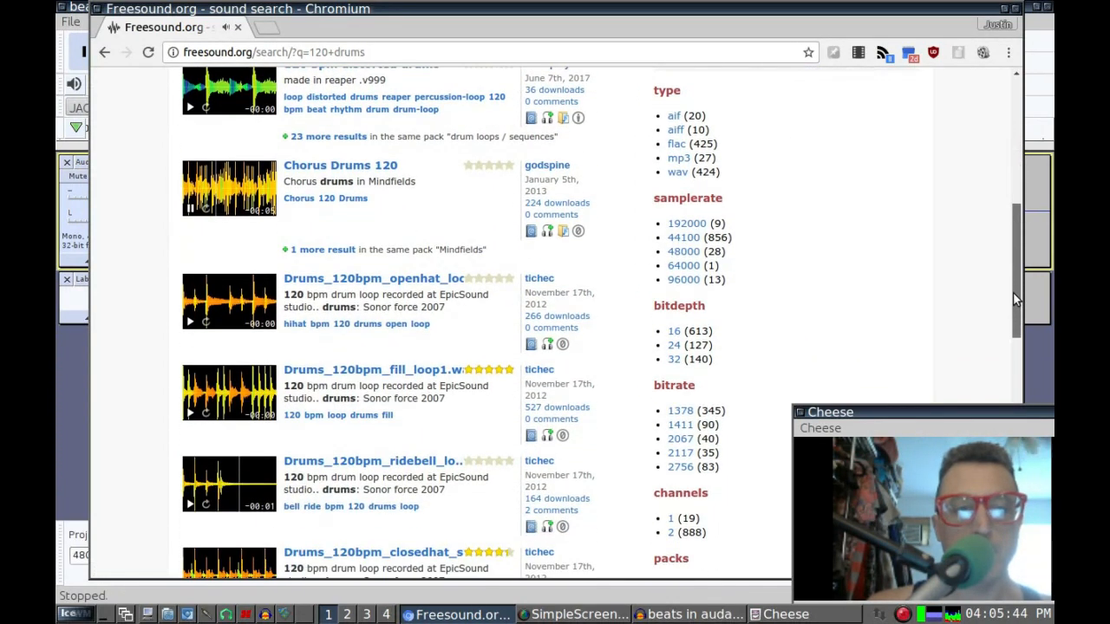
{"action": "left_click", "coordinate": [190, 325]}
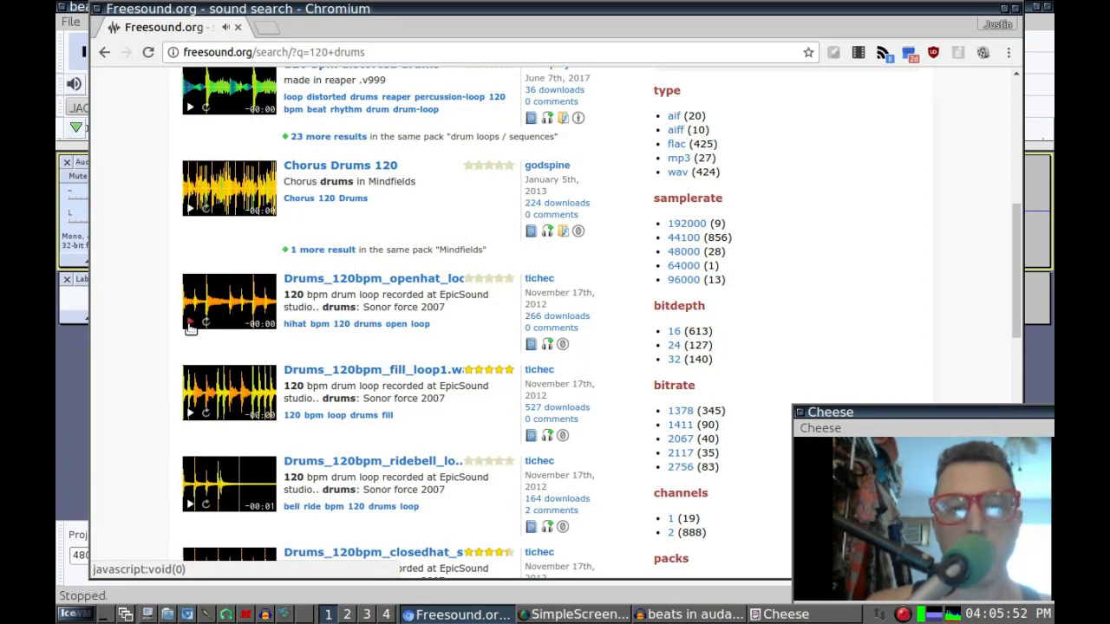
{"action": "left_click", "coordinate": [191, 416]}
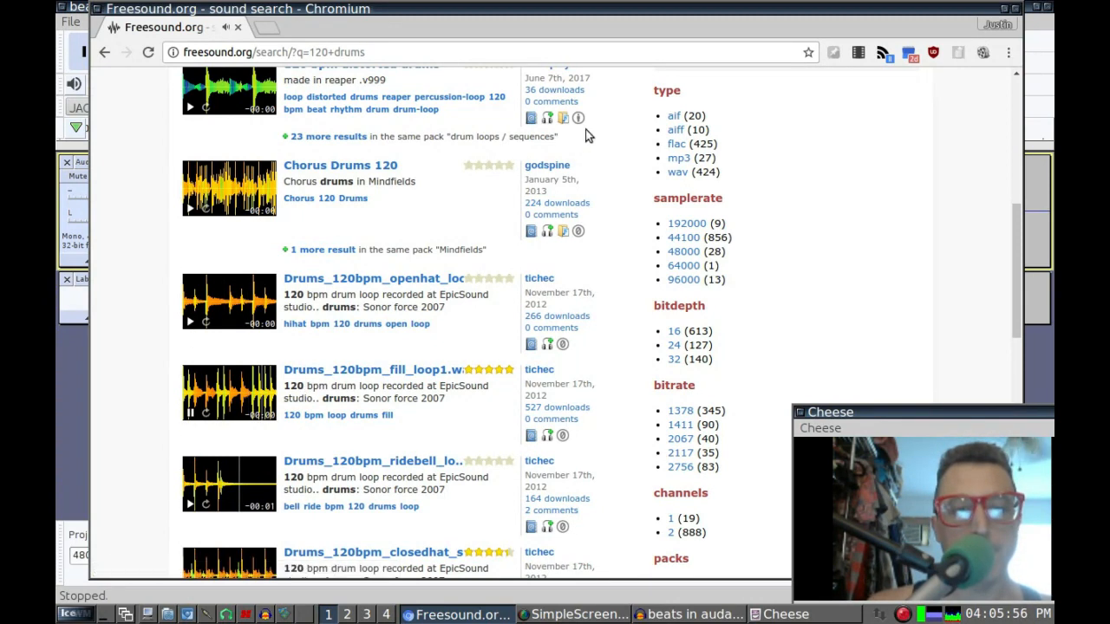
{"action": "left_click_drag", "start_coordinate": [795, 8], "coordinate": [796, 33]}
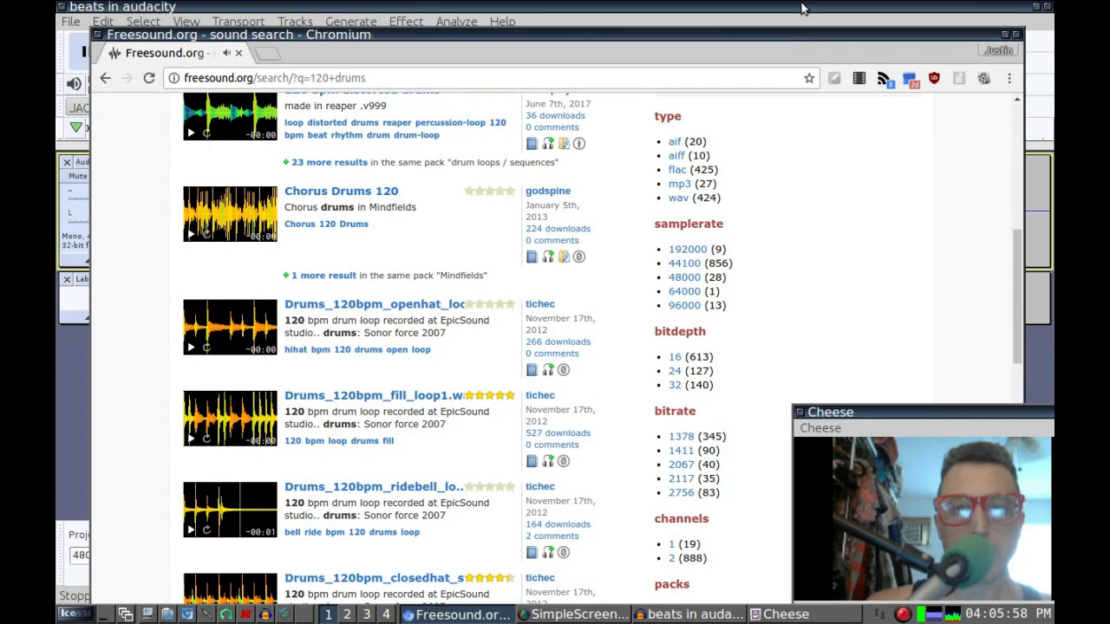
Step: Return to Audacity and import the audio file 169869__tichec__drums-120bpm-openhat-loop1.wav from the demo loops folder
{"action": "left_click", "coordinate": [801, 9]}
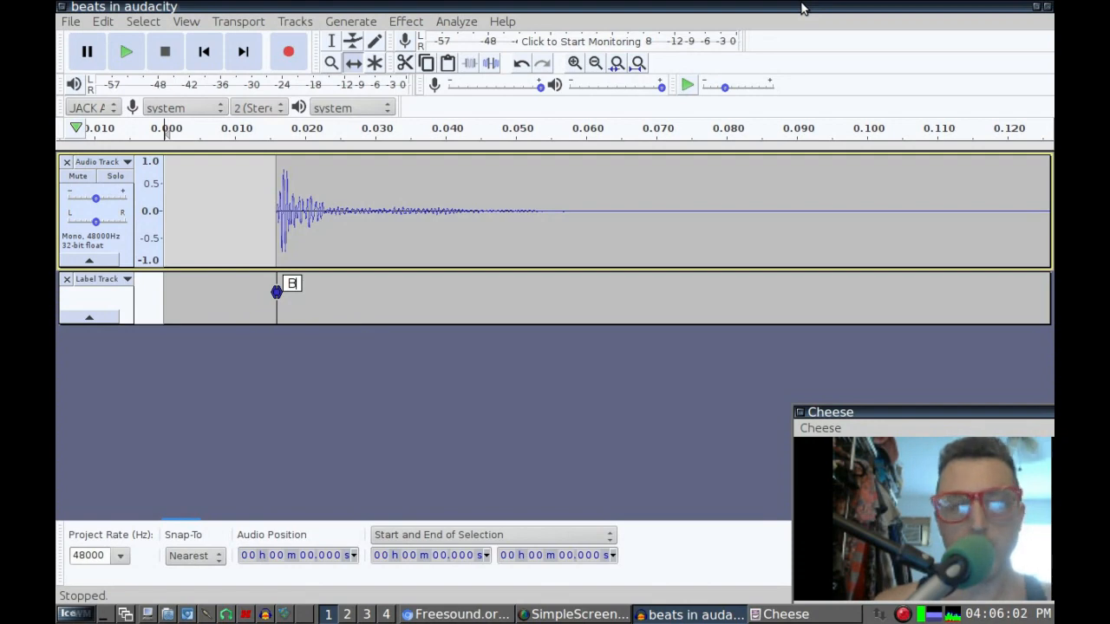
{"action": "left_click", "coordinate": [73, 23]}
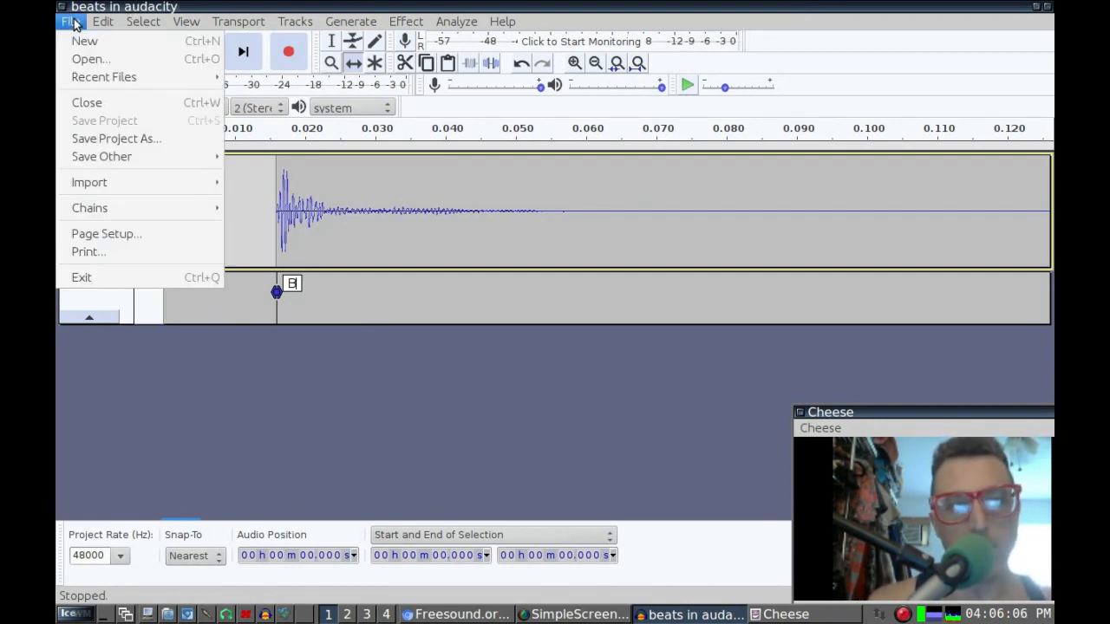
{"action": "left_click", "coordinate": [73, 23]}
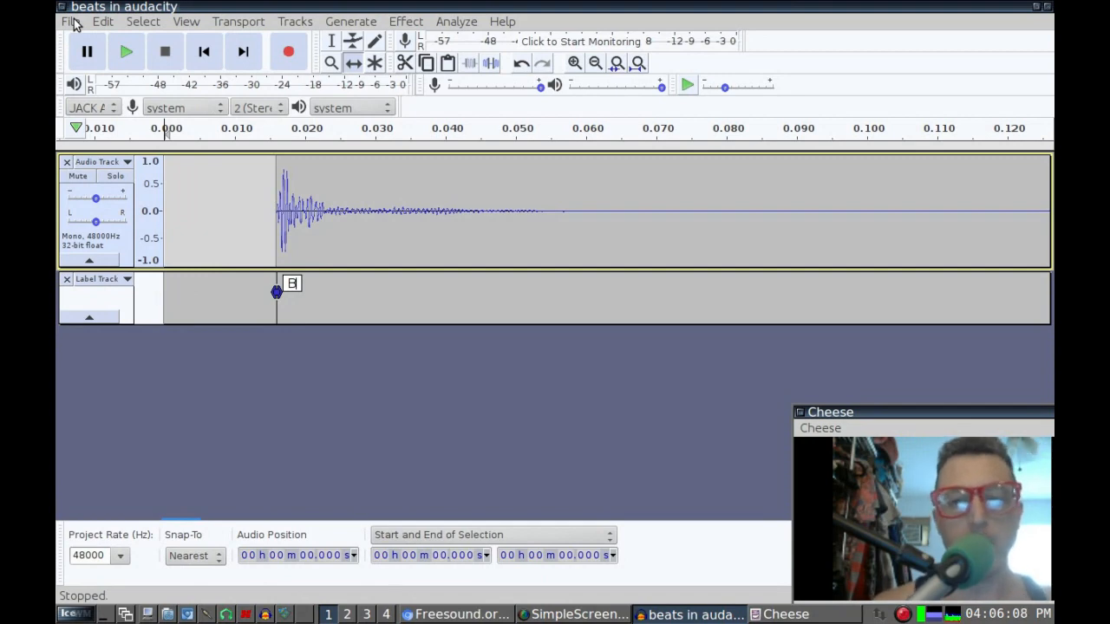
{"action": "left_click", "coordinate": [73, 23]}
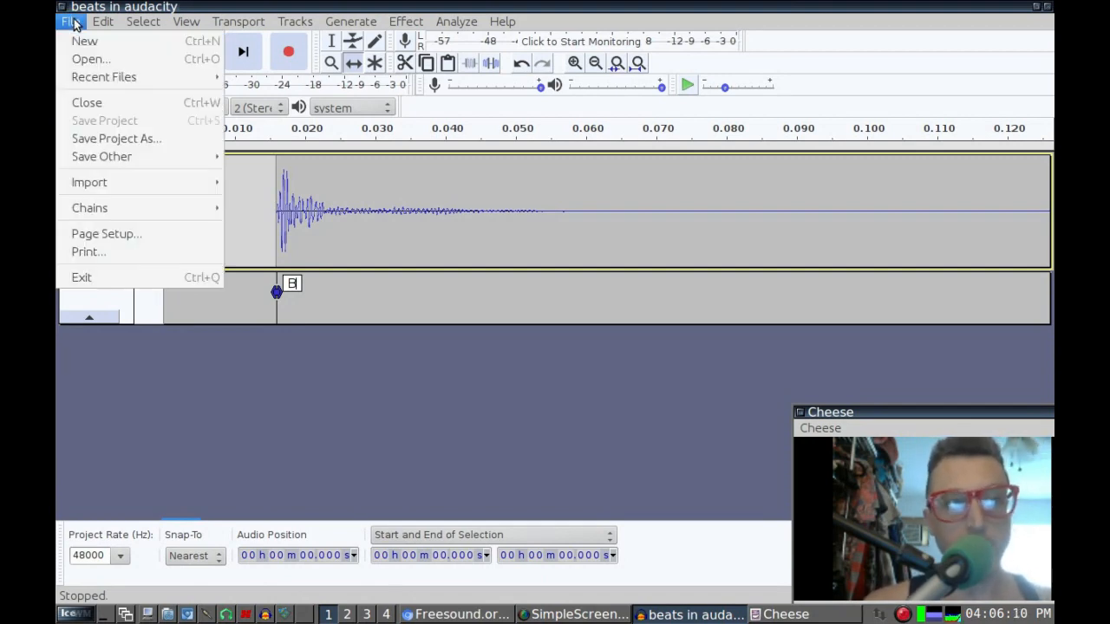
{"action": "mouse_move", "coordinate": [141, 185]}
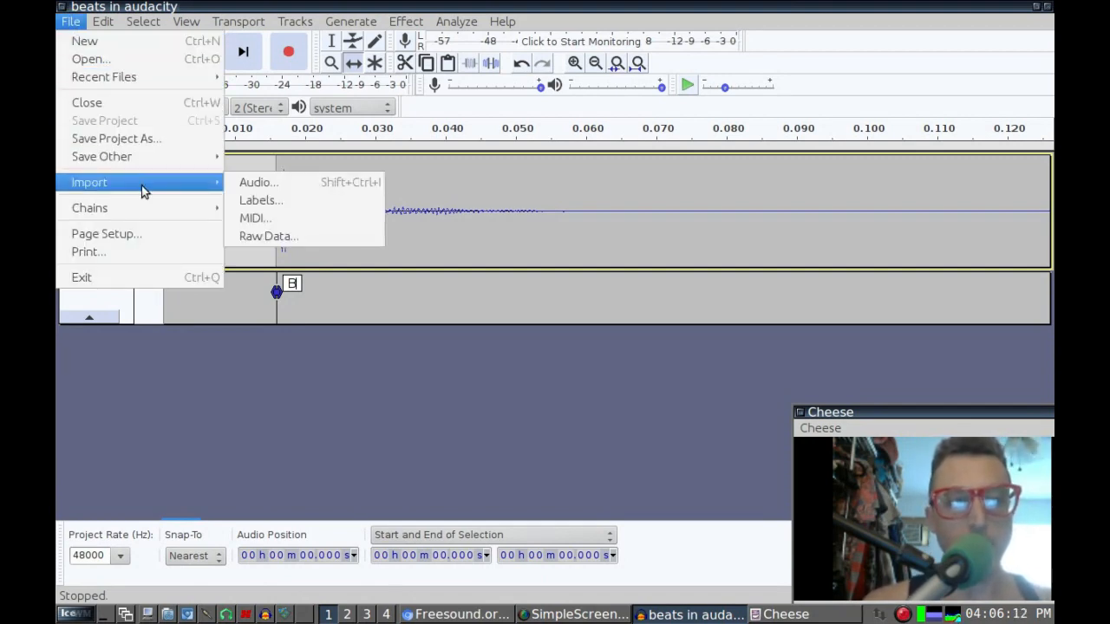
{"action": "left_click", "coordinate": [271, 186]}
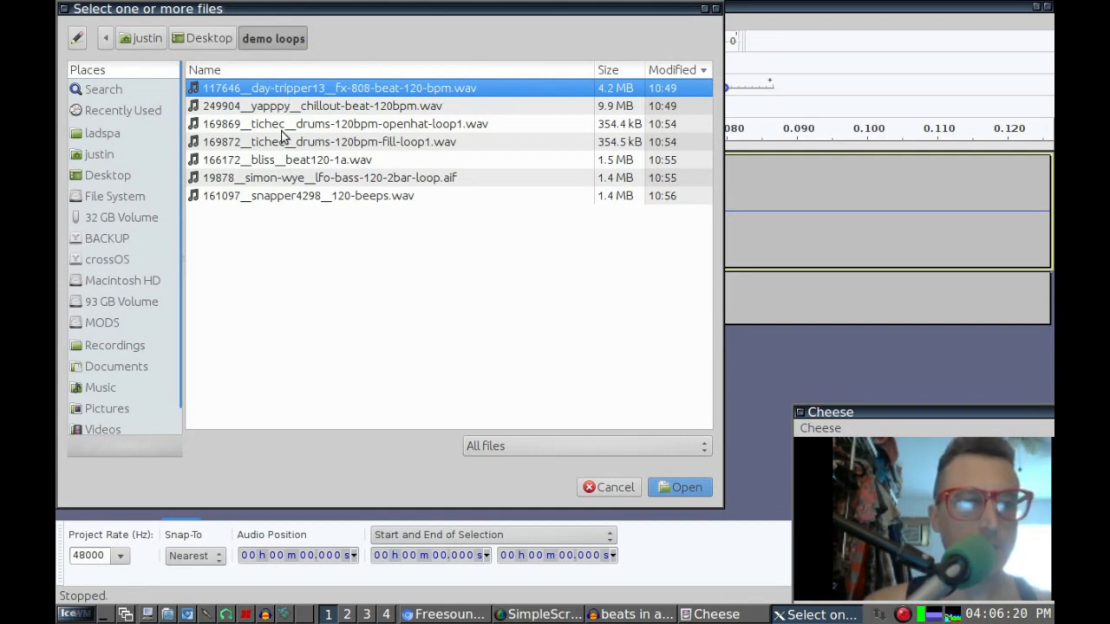
{"action": "left_click", "coordinate": [433, 127]}
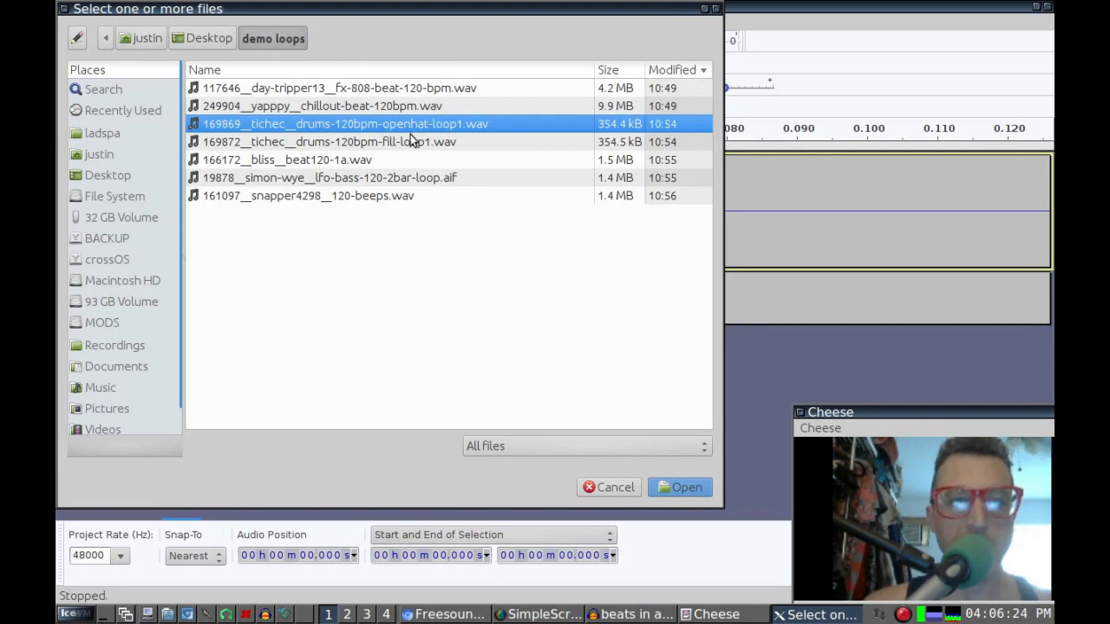
{"action": "left_click", "coordinate": [697, 487]}
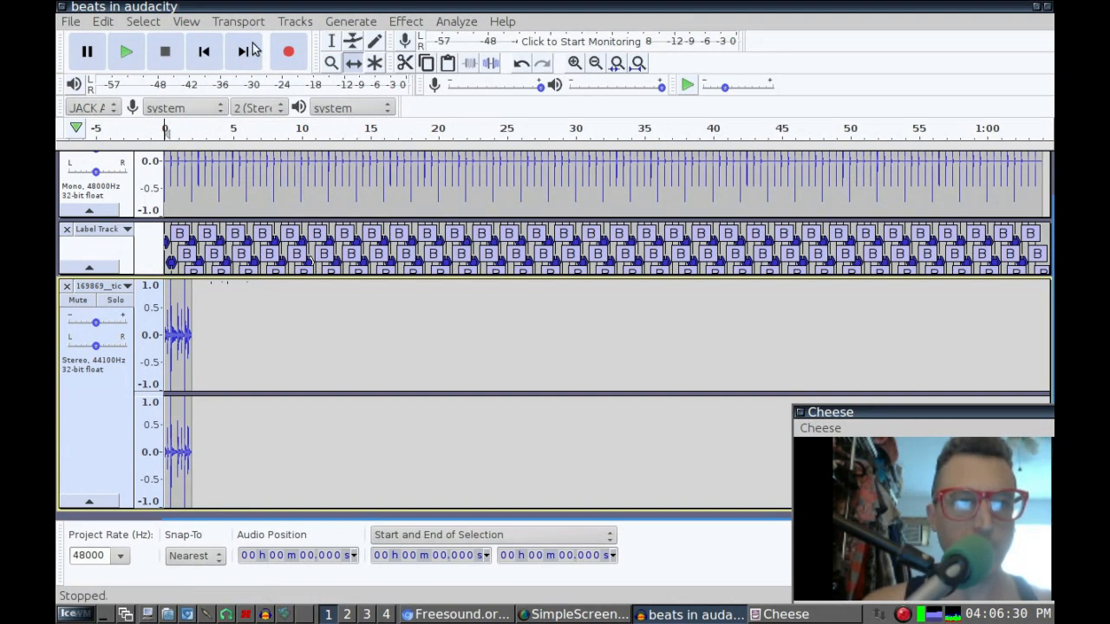
Step: Time-shift the imported openhat drum loop so it starts at the first beat label
{"action": "left_click", "coordinate": [574, 62]}
{"action": "left_click", "coordinate": [575, 62]}
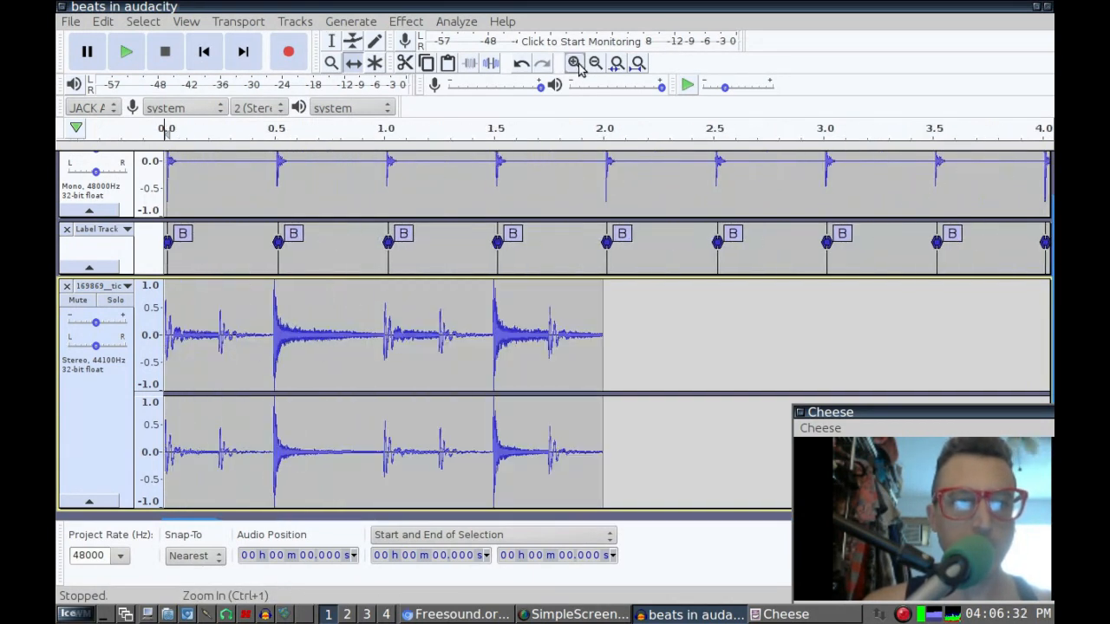
{"action": "left_click", "coordinate": [575, 63]}
{"action": "left_click", "coordinate": [575, 64]}
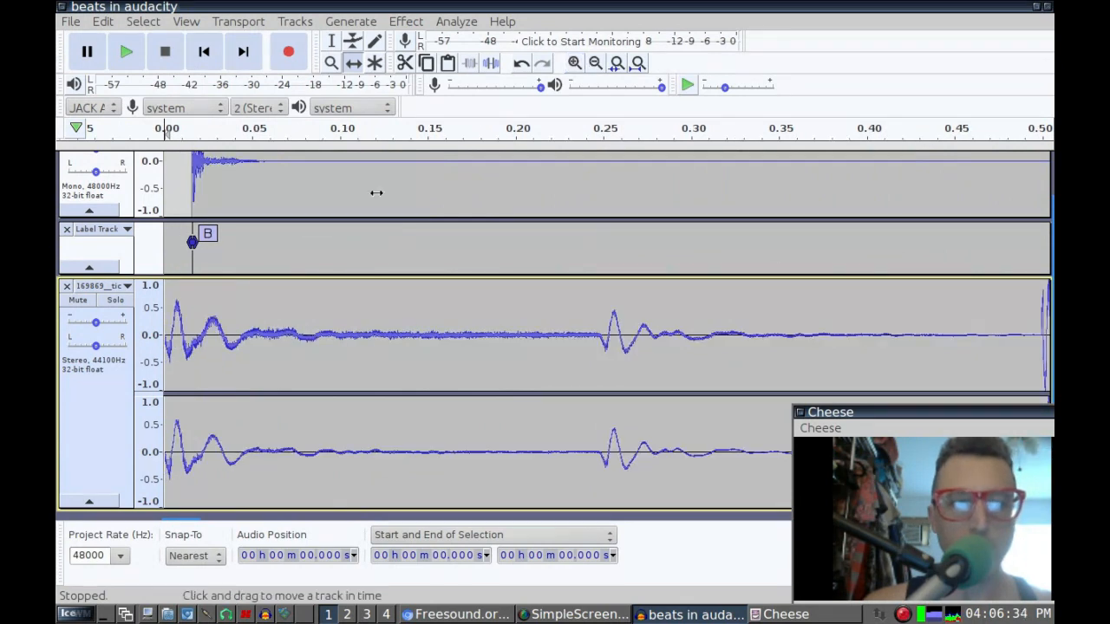
{"action": "left_click_drag", "start_coordinate": [200, 322], "coordinate": [228, 324]}
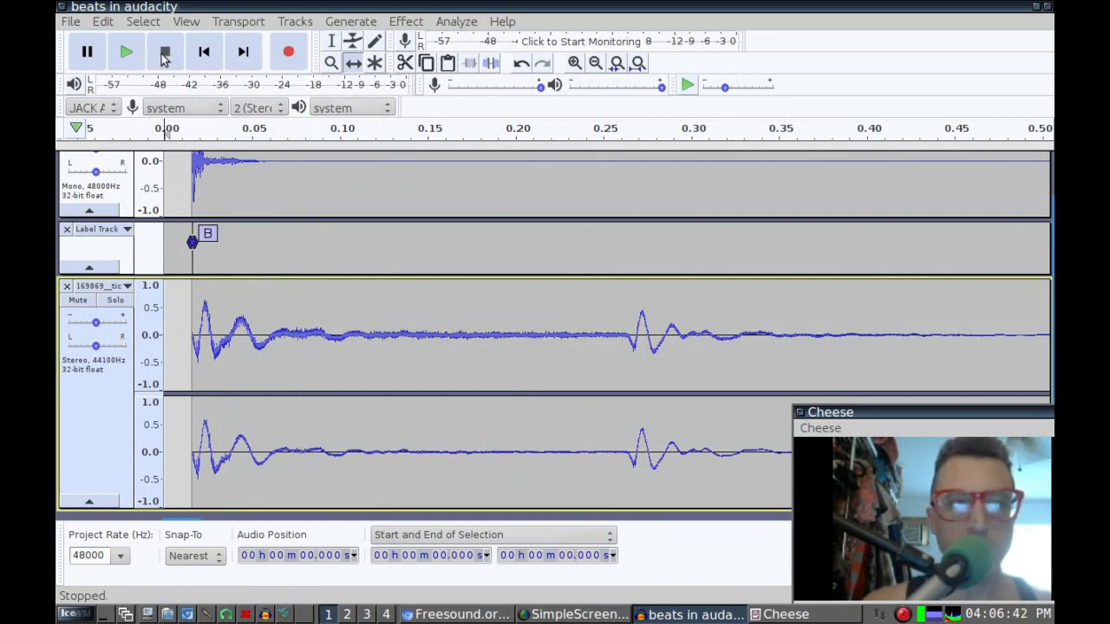
Step: Select the whole openhat drum loop clip and audition it with looped playback against the rhythm track, and stop playback
{"action": "left_click", "coordinate": [331, 41]}
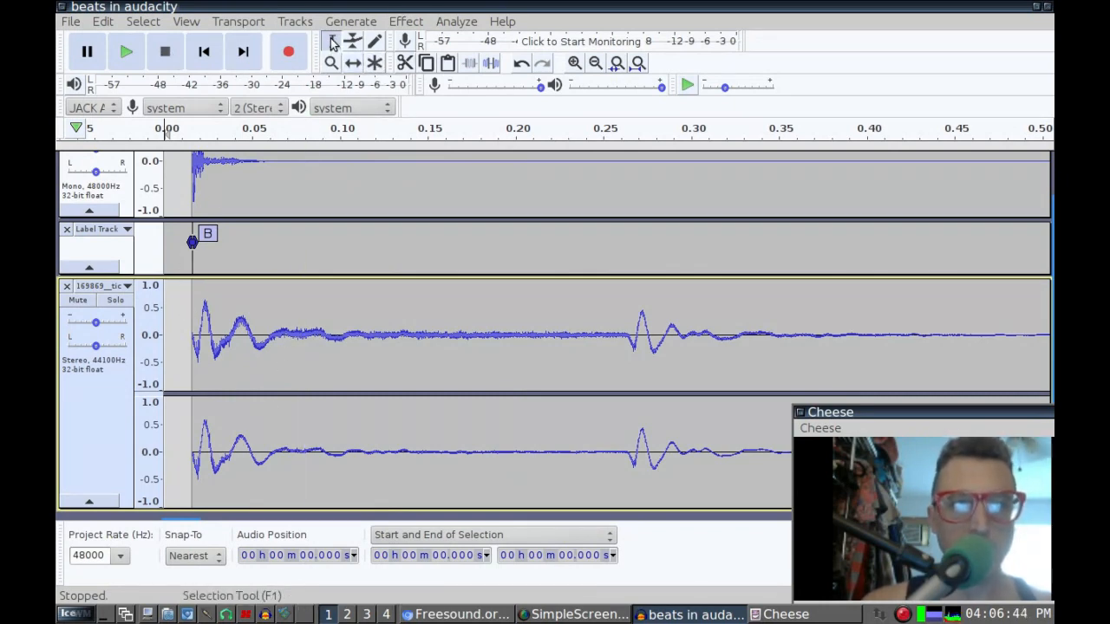
{"action": "double_click", "coordinate": [387, 334]}
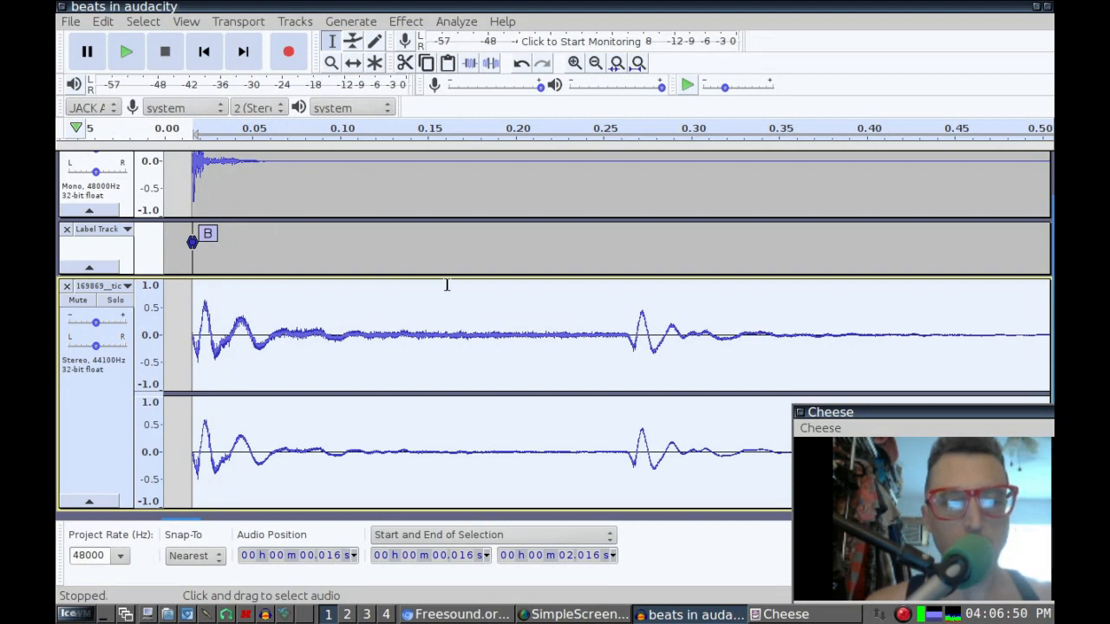
{"action": "key", "text": "shift"}
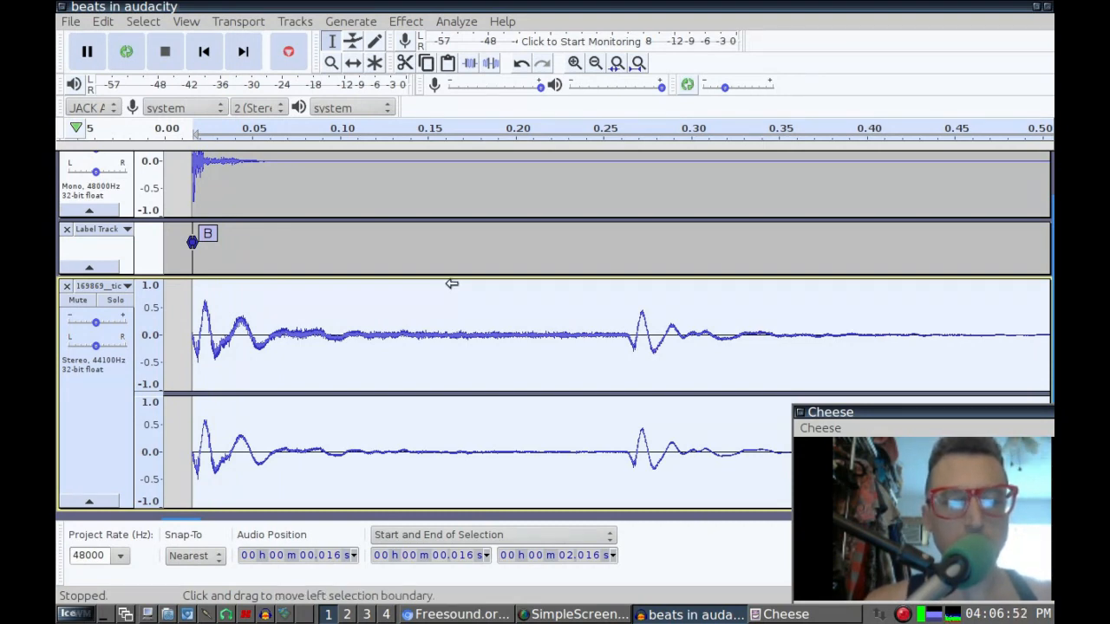
{"action": "key", "text": "shift+space"}
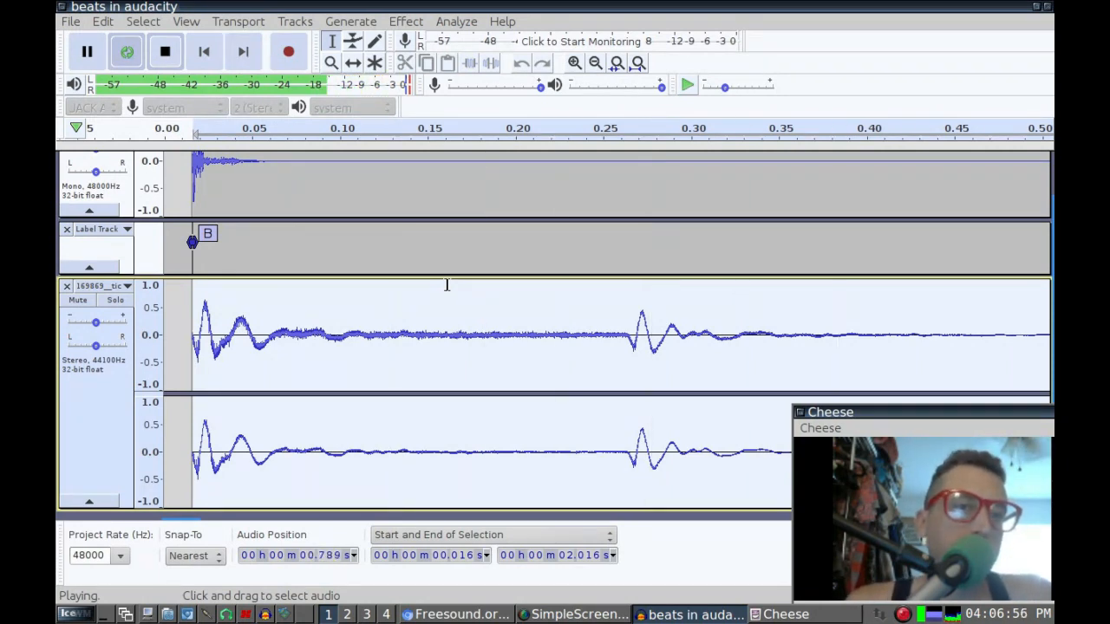
{"action": "left_click", "coordinate": [596, 64]}
{"action": "left_click", "coordinate": [595, 63]}
{"action": "left_click", "coordinate": [596, 63]}
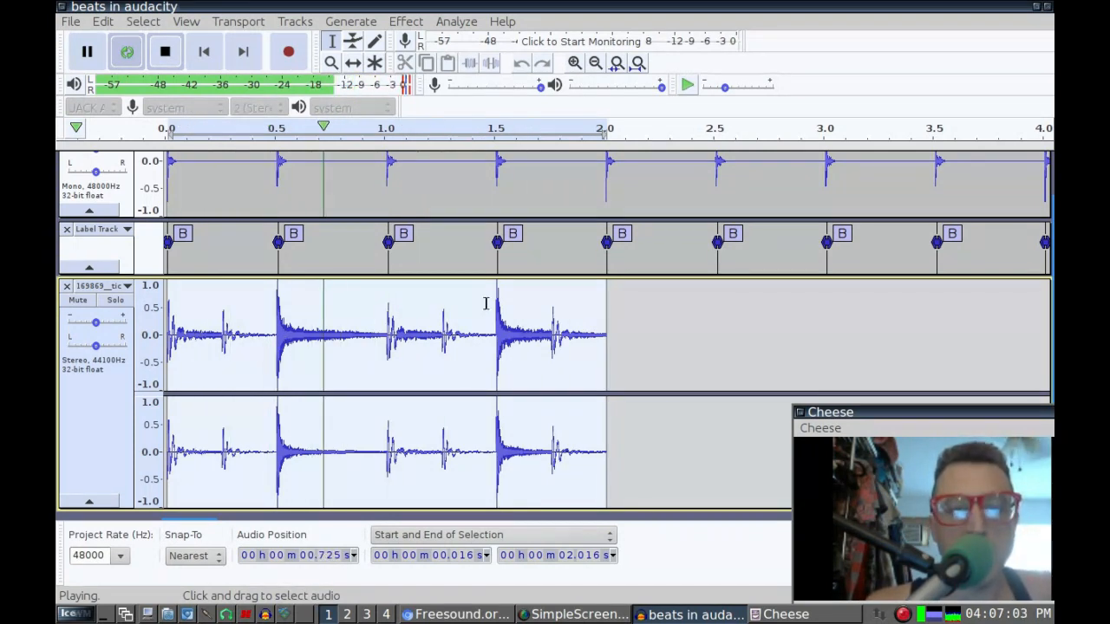
{"action": "left_click", "coordinate": [166, 53]}
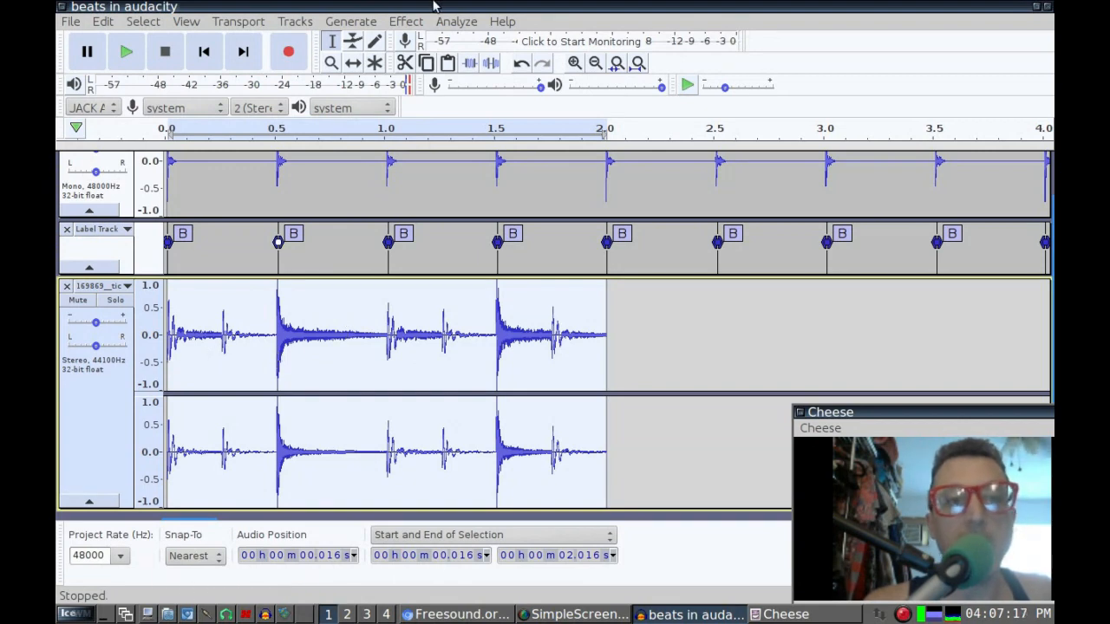
Step: Apply the Repeat effect to the selected openhat drum loop, adding 3 repeats
{"action": "left_click", "coordinate": [403, 23]}
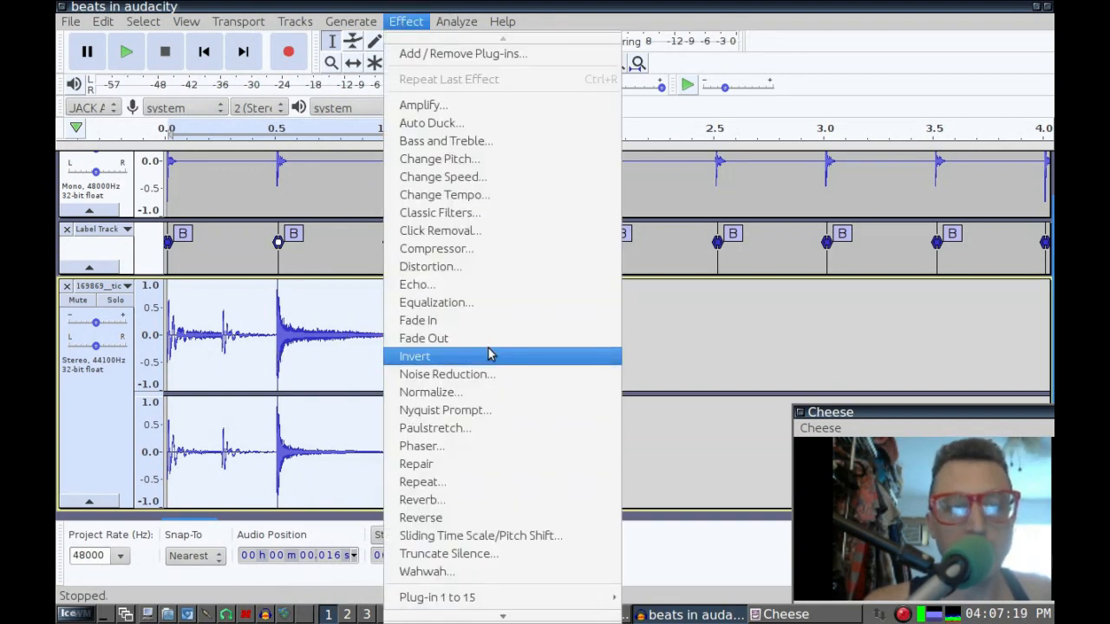
{"action": "left_click", "coordinate": [496, 483]}
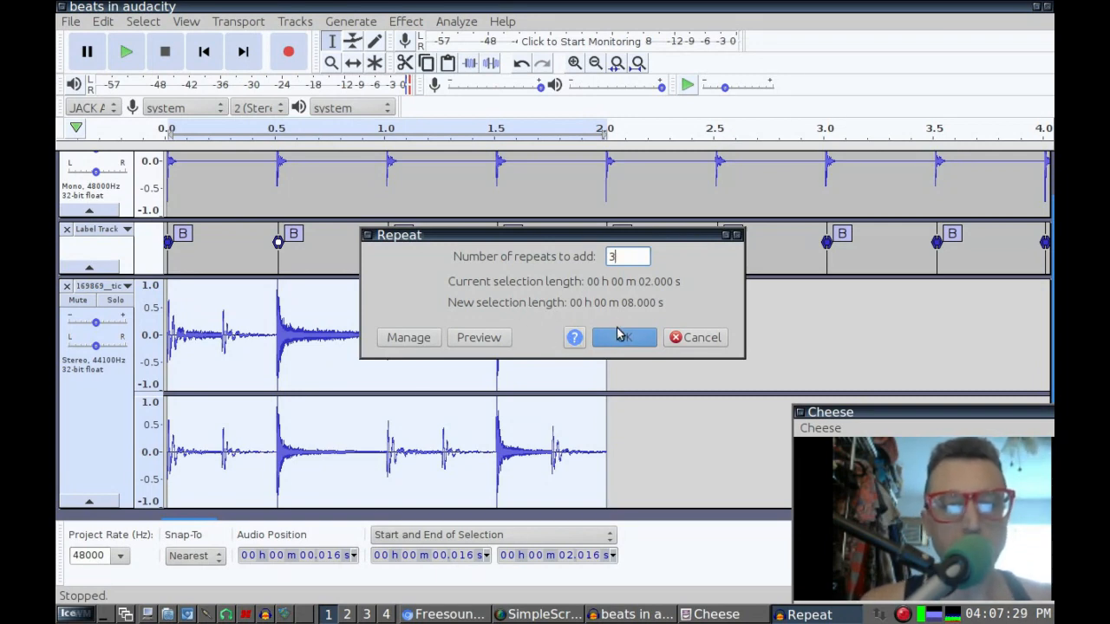
{"action": "left_click", "coordinate": [624, 336]}
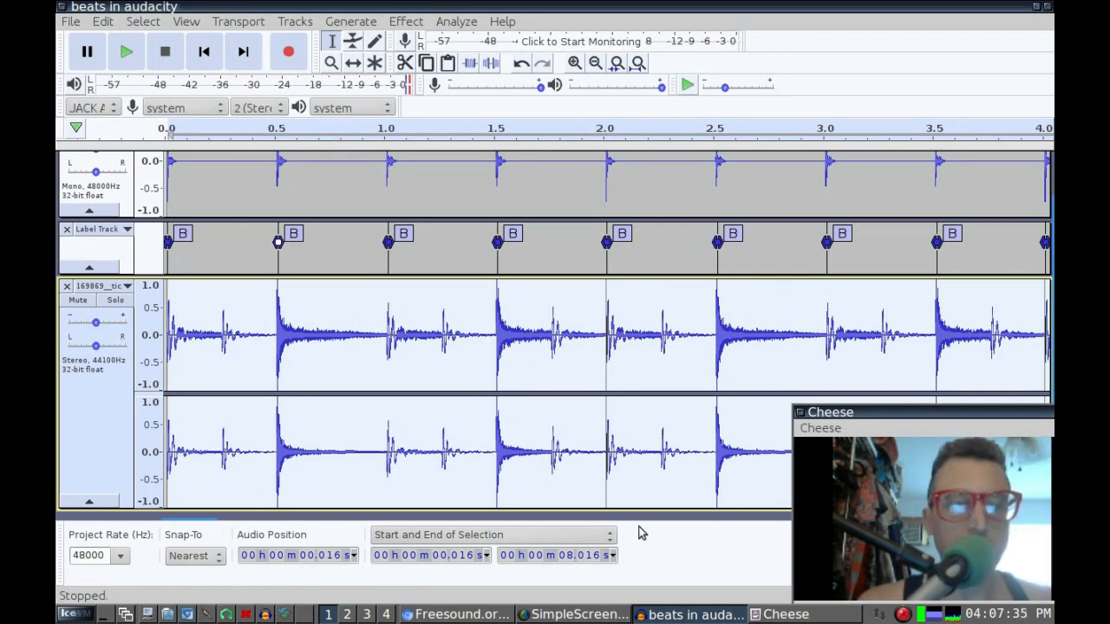
Step: Play the project from the start to audition the repeated openhat loop, stop playback and return to the start
{"action": "left_click", "coordinate": [200, 60]}
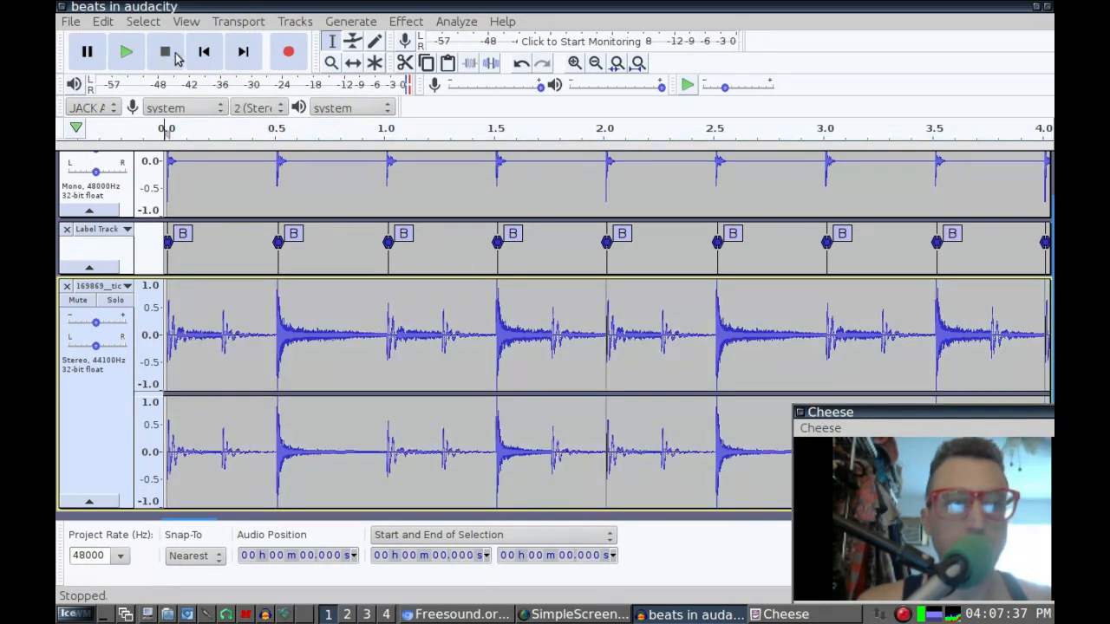
{"action": "left_click", "coordinate": [128, 54]}
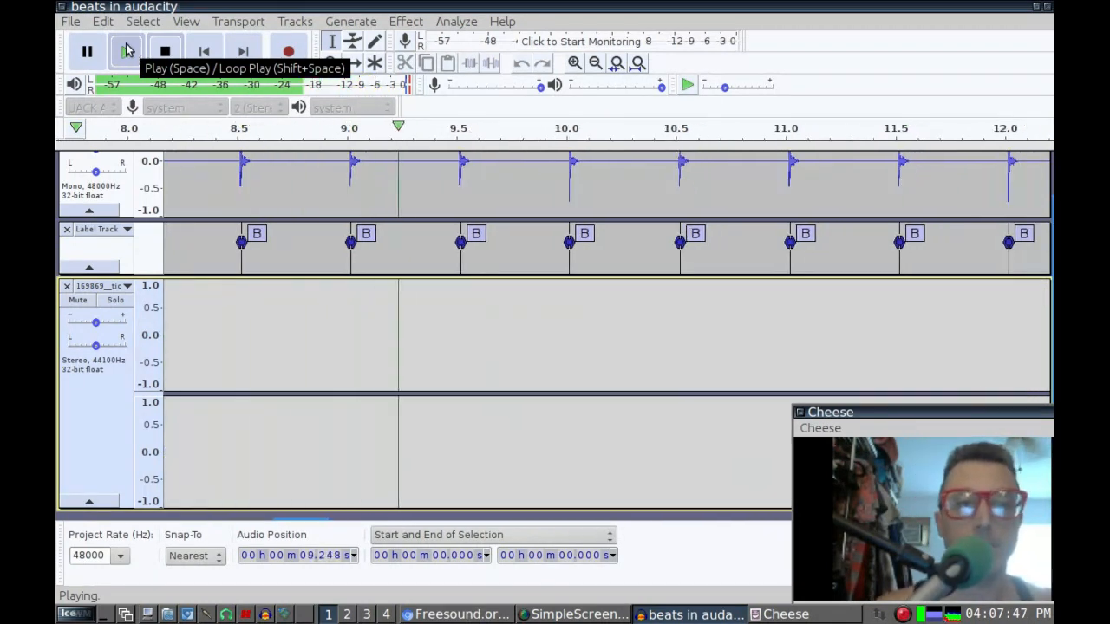
{"action": "left_click", "coordinate": [169, 55]}
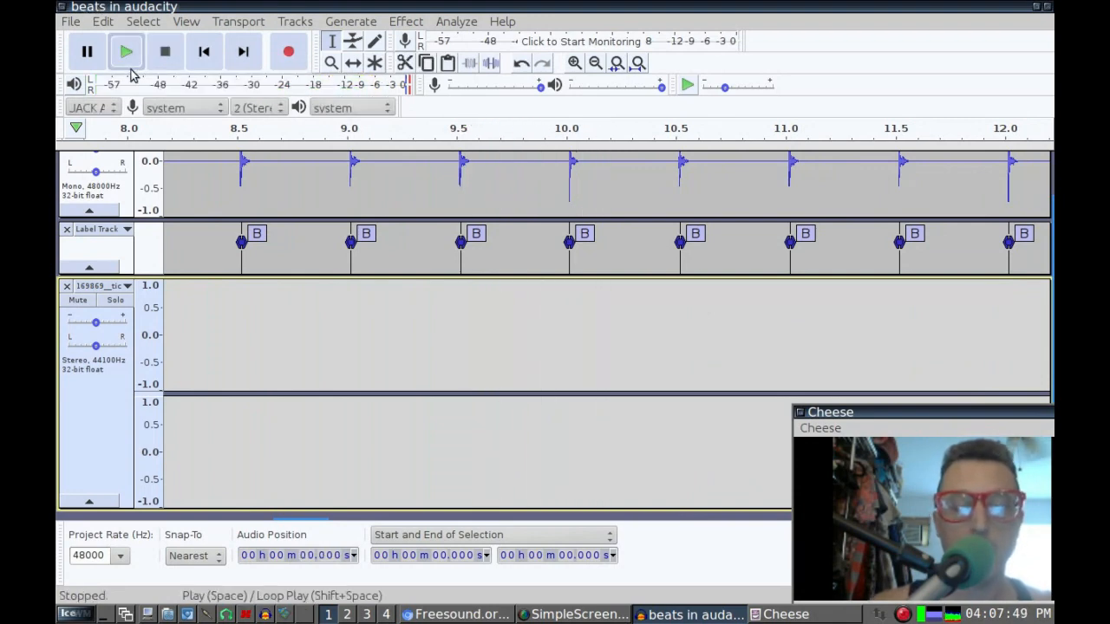
{"action": "left_click", "coordinate": [204, 54]}
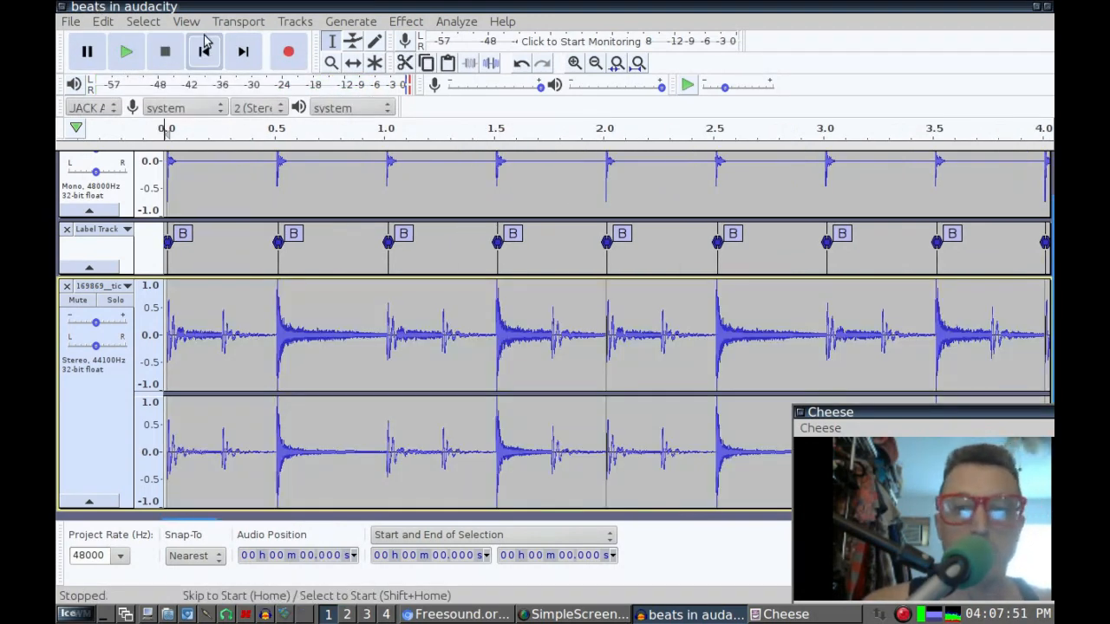
Step: Import the audio file 169872__tichec__drums-120bpm-fill-loop1.wav from the demo loops folder
{"action": "left_click", "coordinate": [71, 23]}
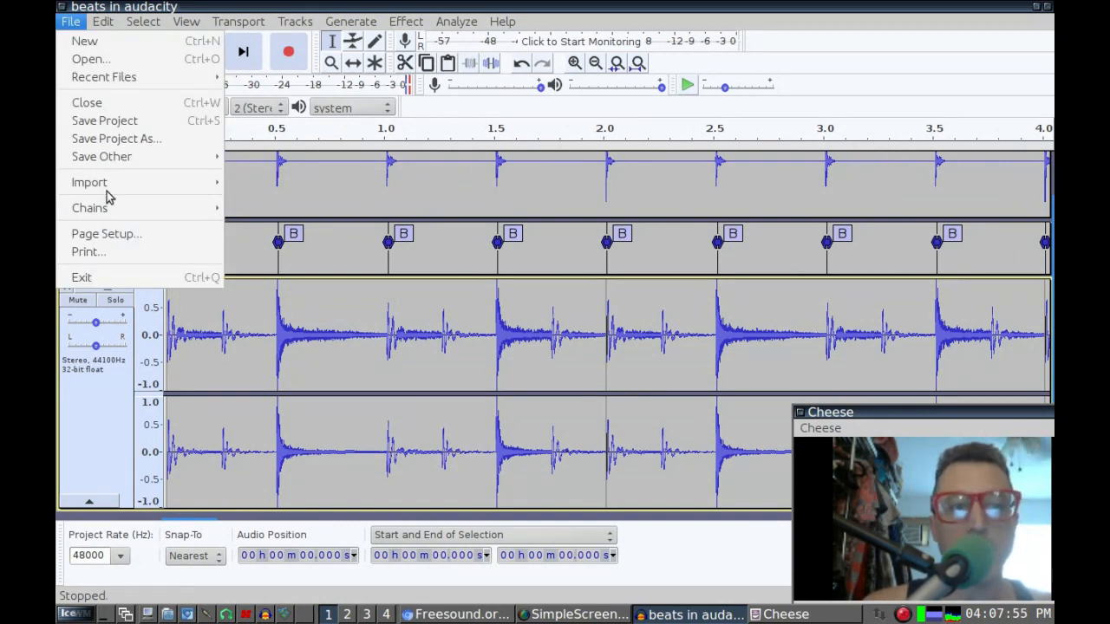
{"action": "mouse_move", "coordinate": [106, 188]}
{"action": "left_click", "coordinate": [255, 184]}
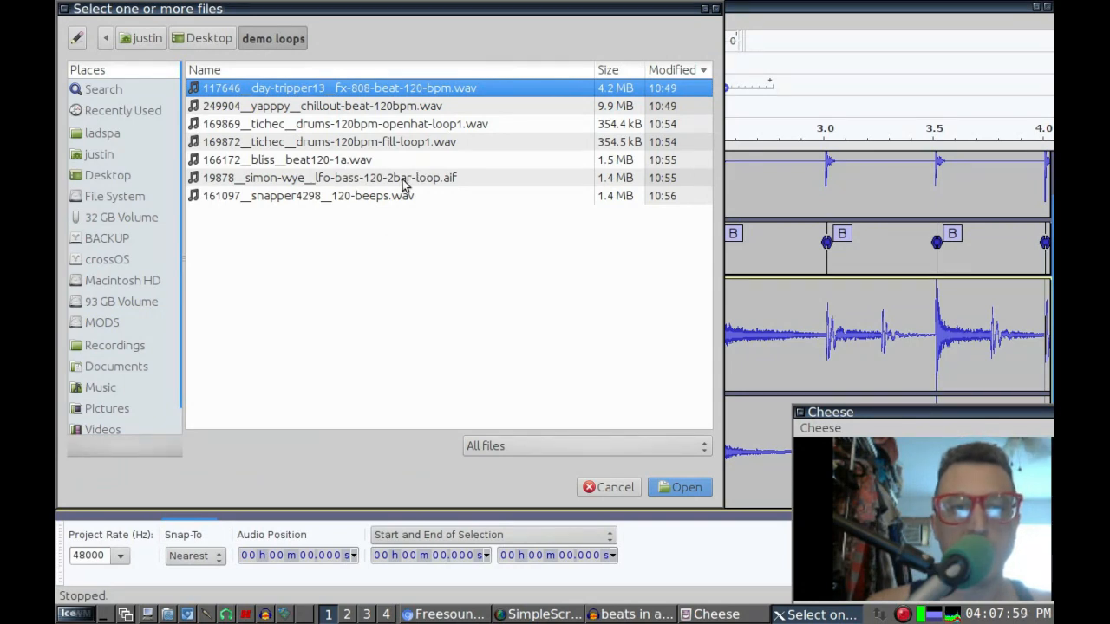
{"action": "left_click", "coordinate": [294, 146]}
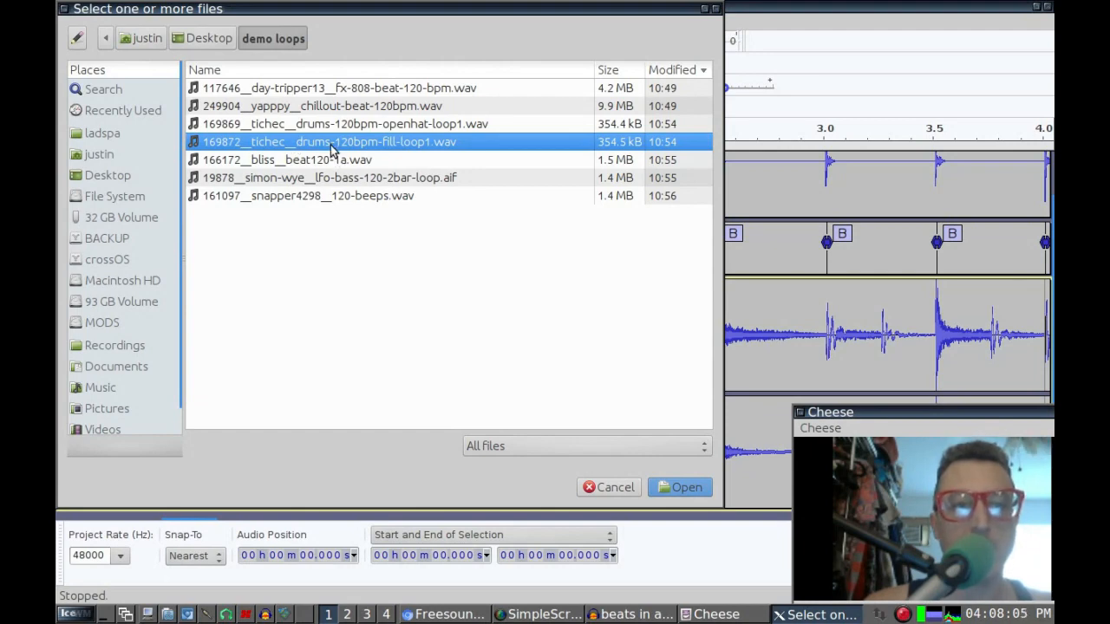
{"action": "left_click", "coordinate": [679, 487]}
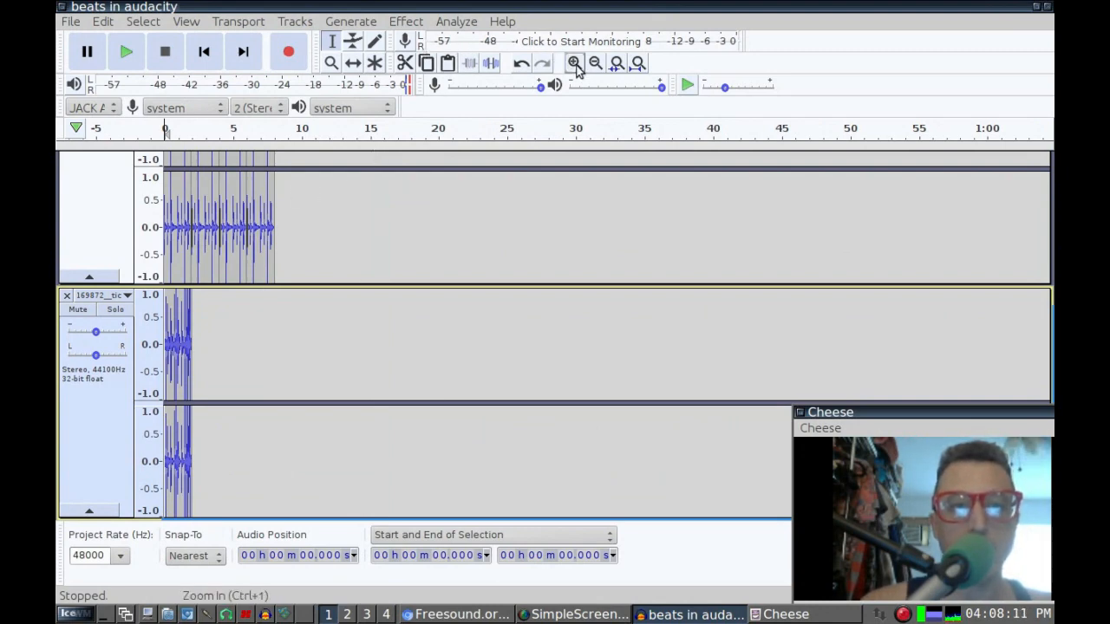
Step: Fit all tracks to the window height
{"action": "left_click", "coordinate": [188, 21]}
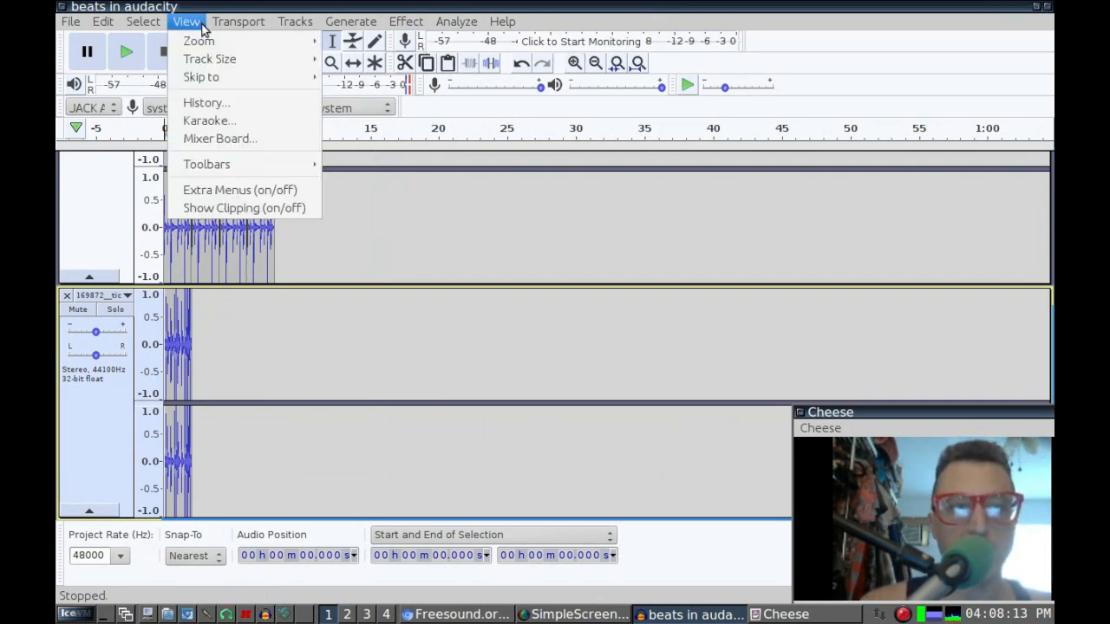
{"action": "mouse_move", "coordinate": [192, 64]}
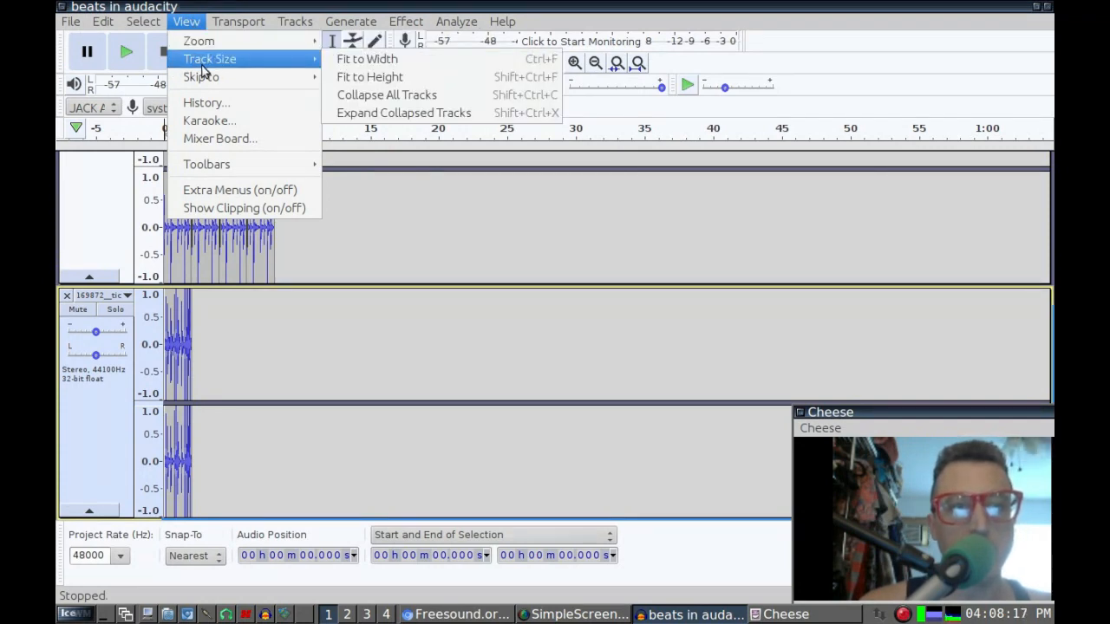
{"action": "left_click", "coordinate": [366, 80]}
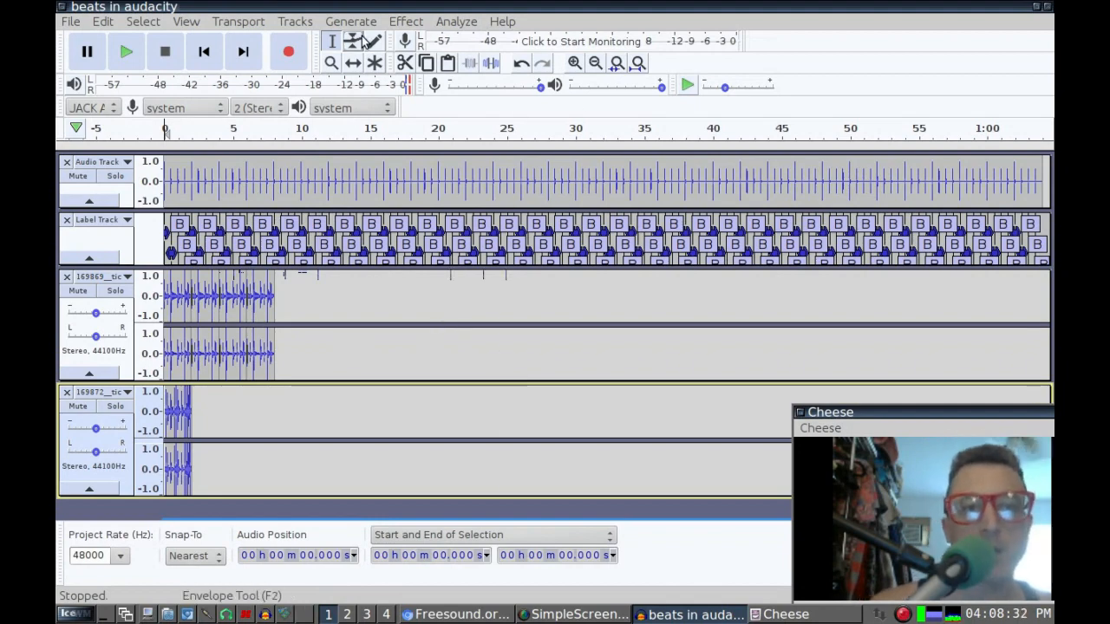
Step: Time-shift the fill loop so it starts at the beat label where the repeated openhat loop ends, at about 8 s
{"action": "left_click", "coordinate": [575, 65]}
{"action": "left_click", "coordinate": [575, 64]}
{"action": "left_click", "coordinate": [575, 64]}
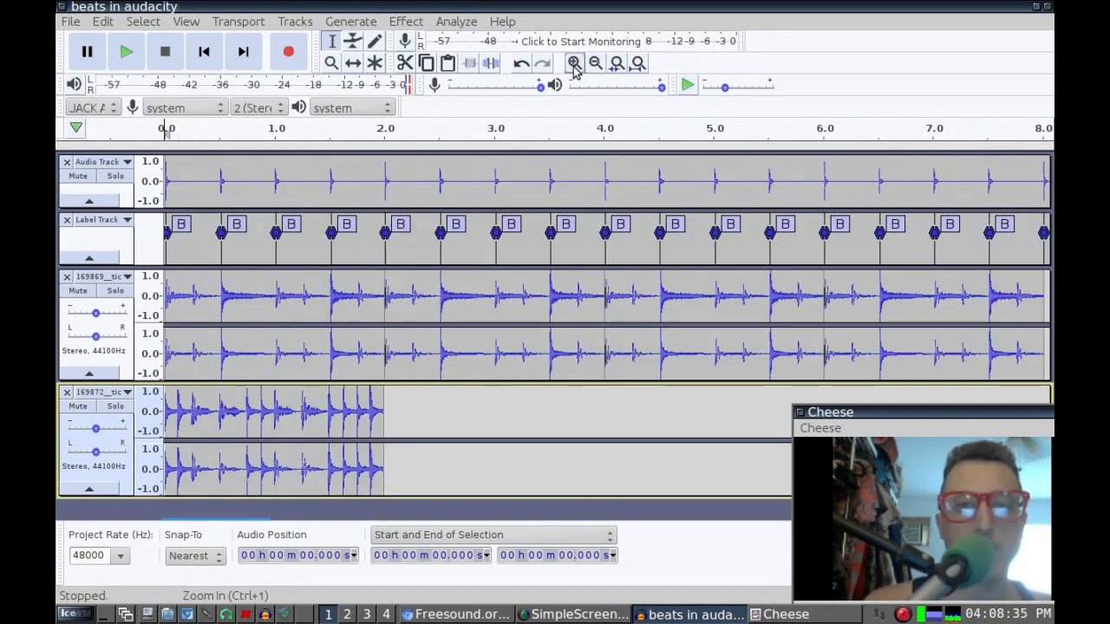
{"action": "left_click", "coordinate": [595, 63]}
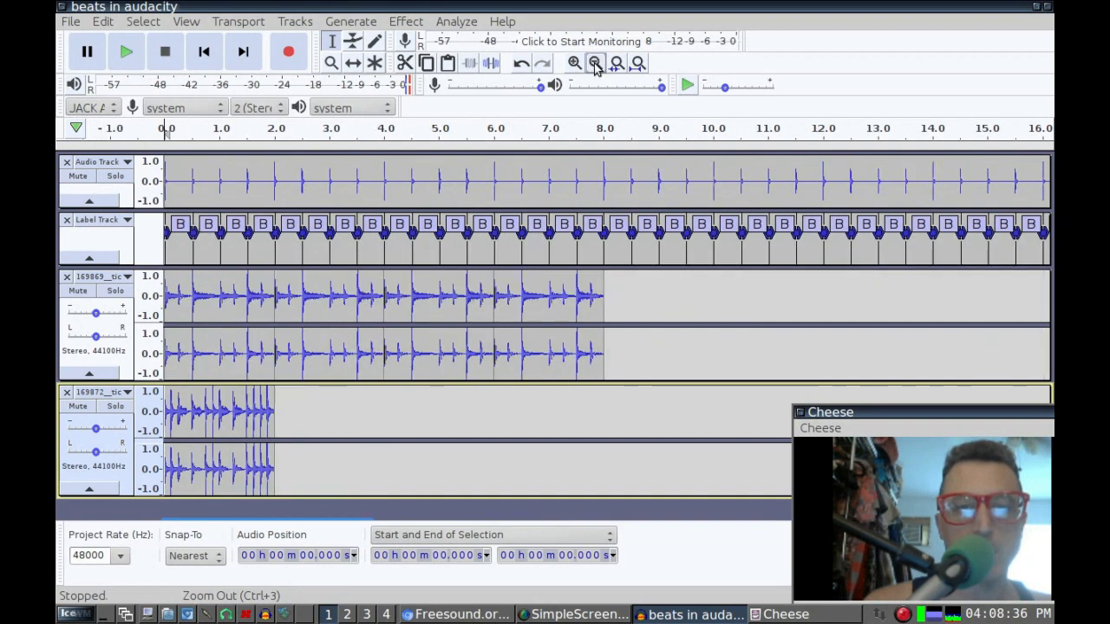
{"action": "left_click", "coordinate": [353, 62]}
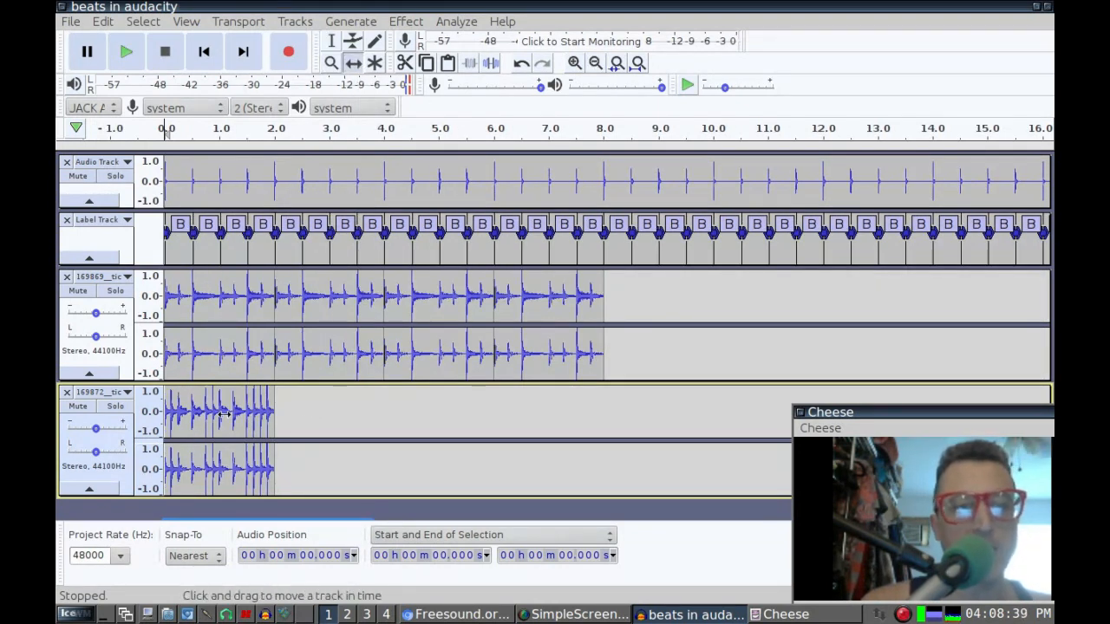
{"action": "left_click_drag", "start_coordinate": [198, 413], "coordinate": [617, 408]}
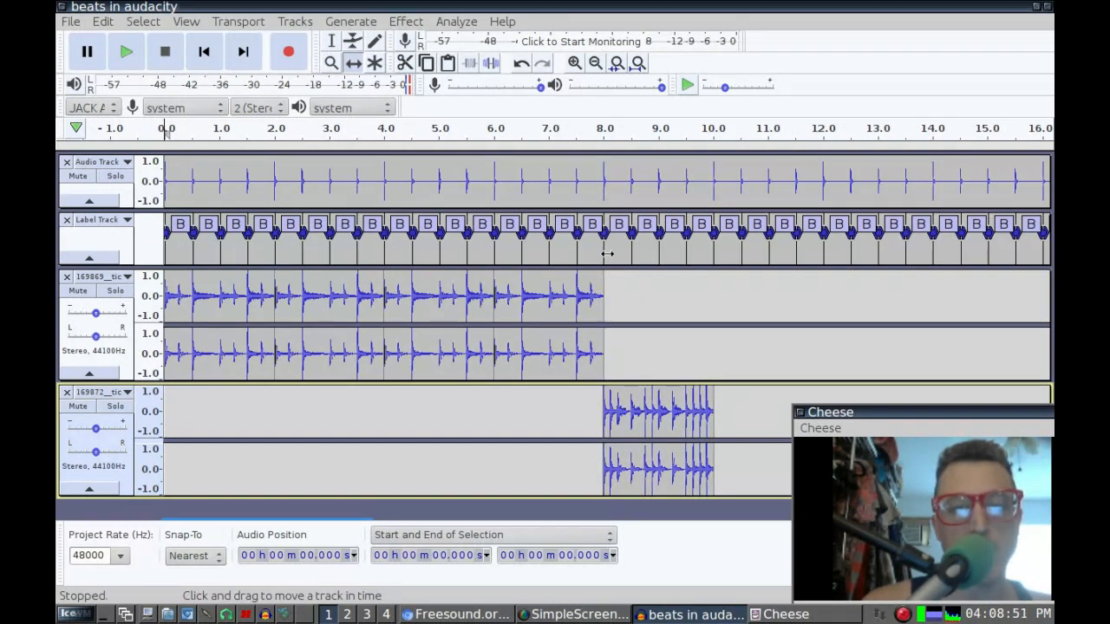
{"action": "left_click_drag", "start_coordinate": [642, 398], "coordinate": [645, 398]}
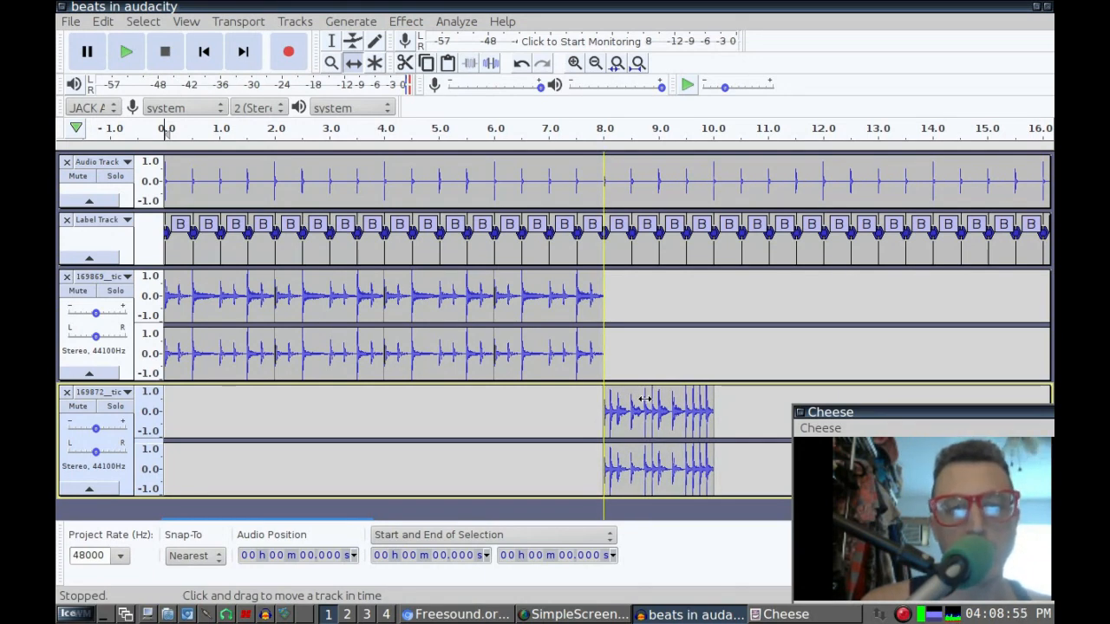
{"action": "left_click_drag", "start_coordinate": [645, 398], "coordinate": [645, 398]}
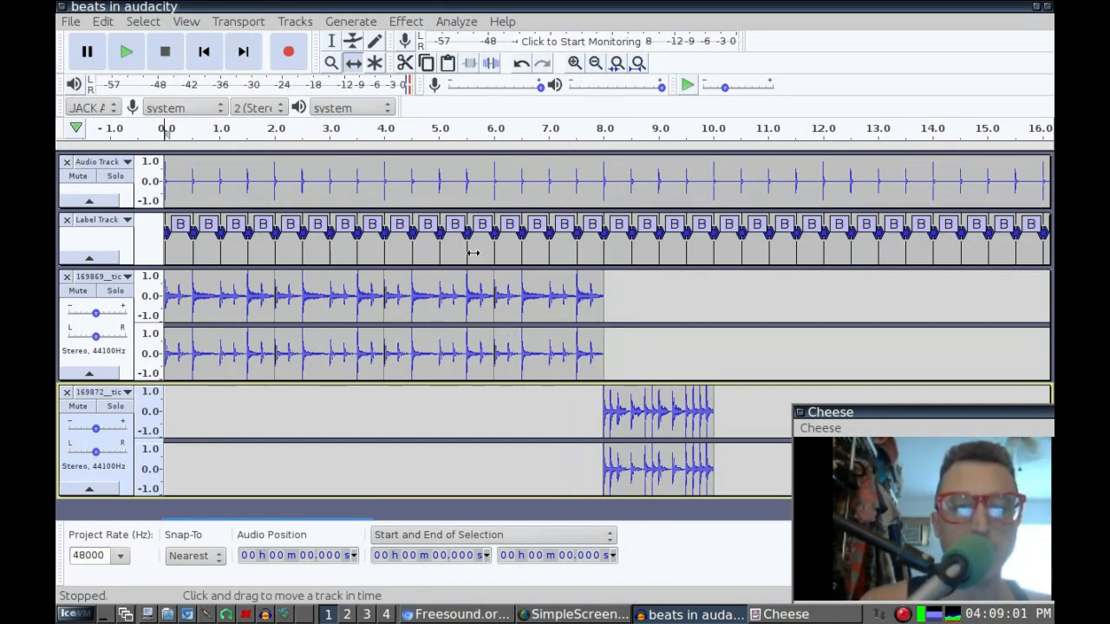
Step: Copy the last openhat clip and paste it into the same track where the fill loop ends, at about 10 s
{"action": "left_click", "coordinate": [331, 41]}
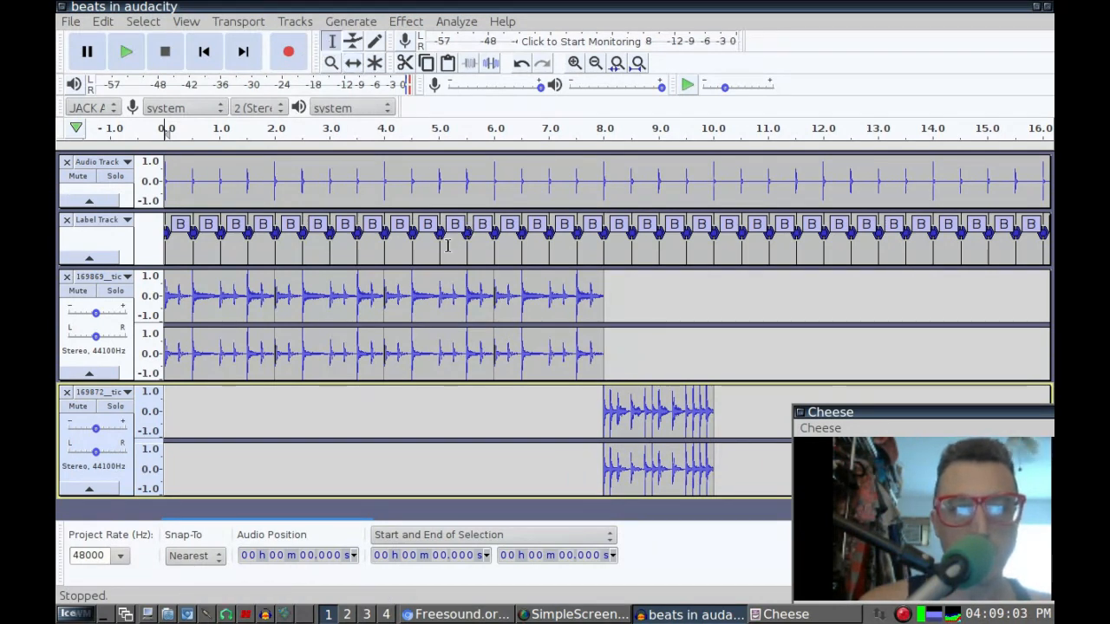
{"action": "double_click", "coordinate": [546, 303]}
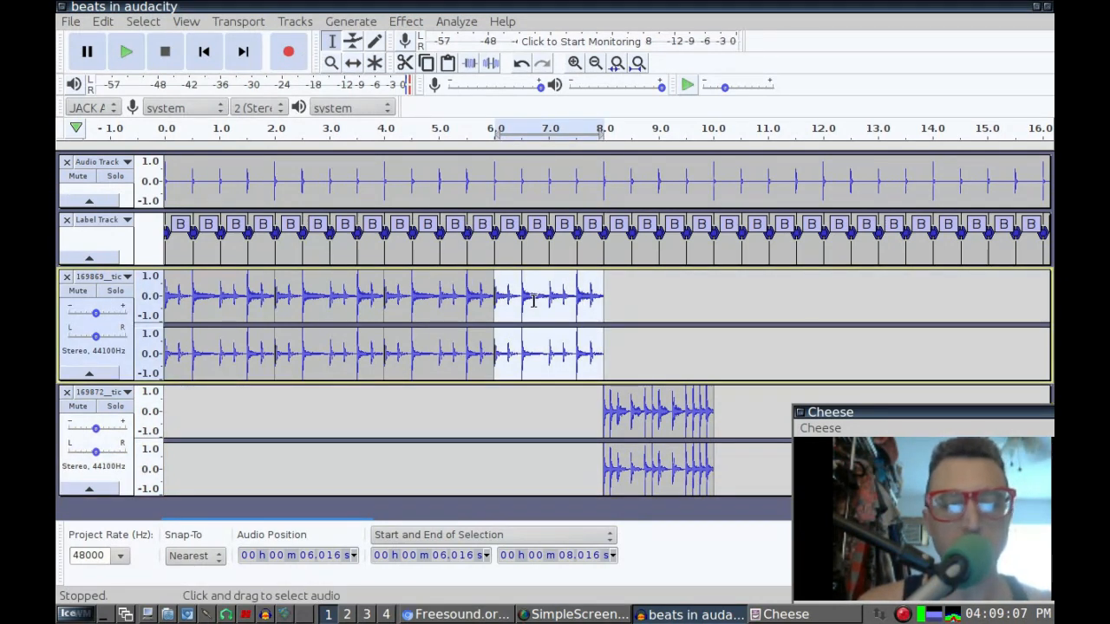
{"action": "left_click", "coordinate": [714, 278]}
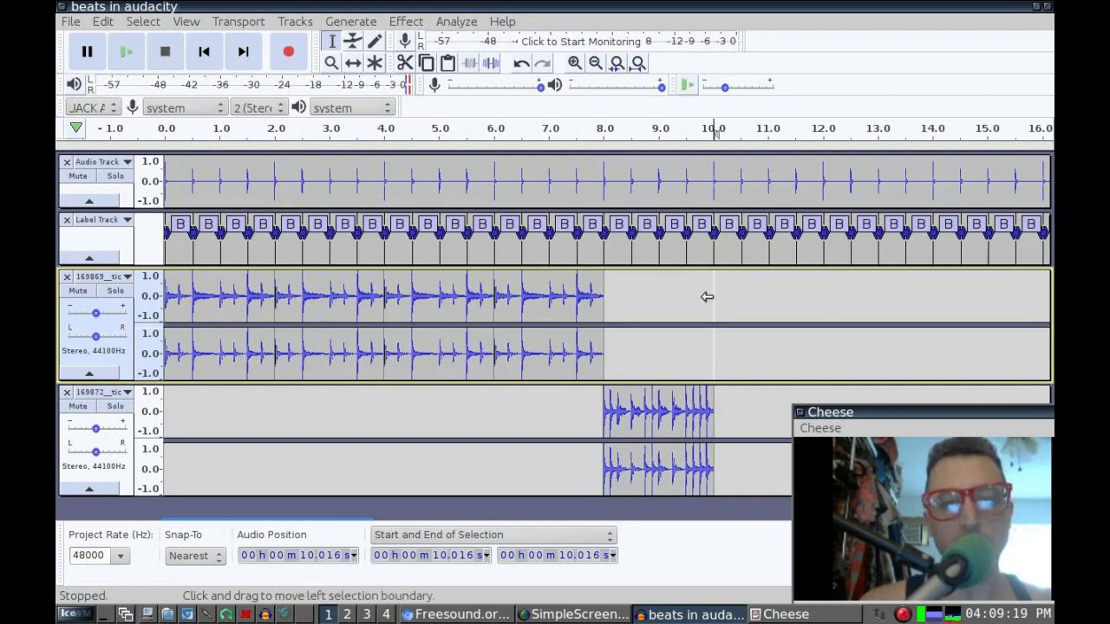
{"action": "key", "text": "ctrl+v"}
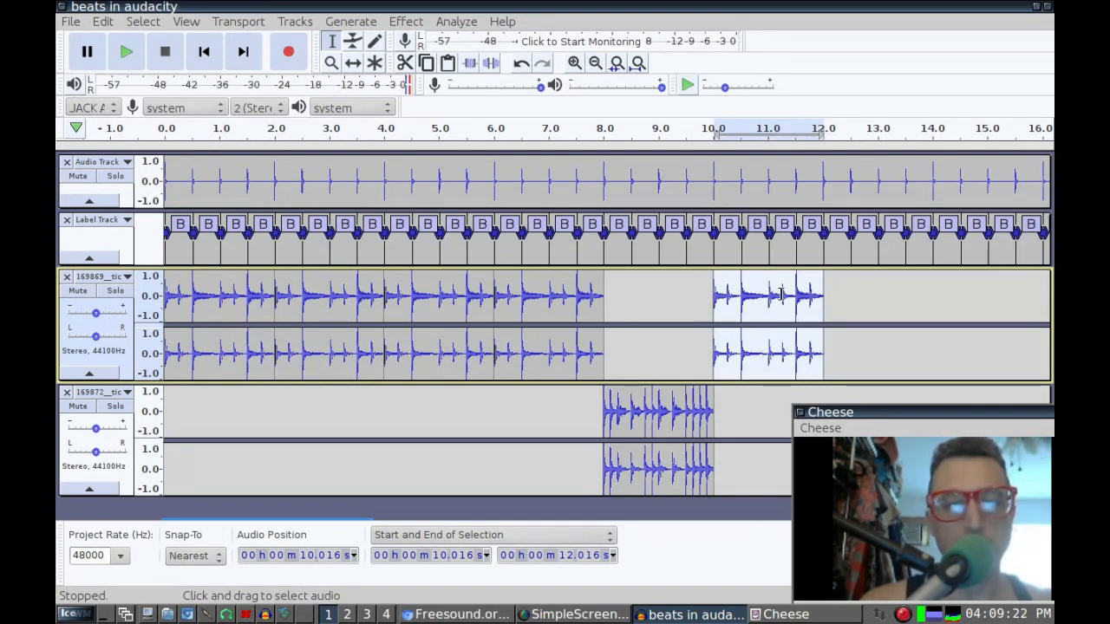
Step: Apply the Repeat effect to the pasted openhat clip with 3 repeats
{"action": "left_click", "coordinate": [467, 24]}
{"action": "mouse_move", "coordinate": [413, 24]}
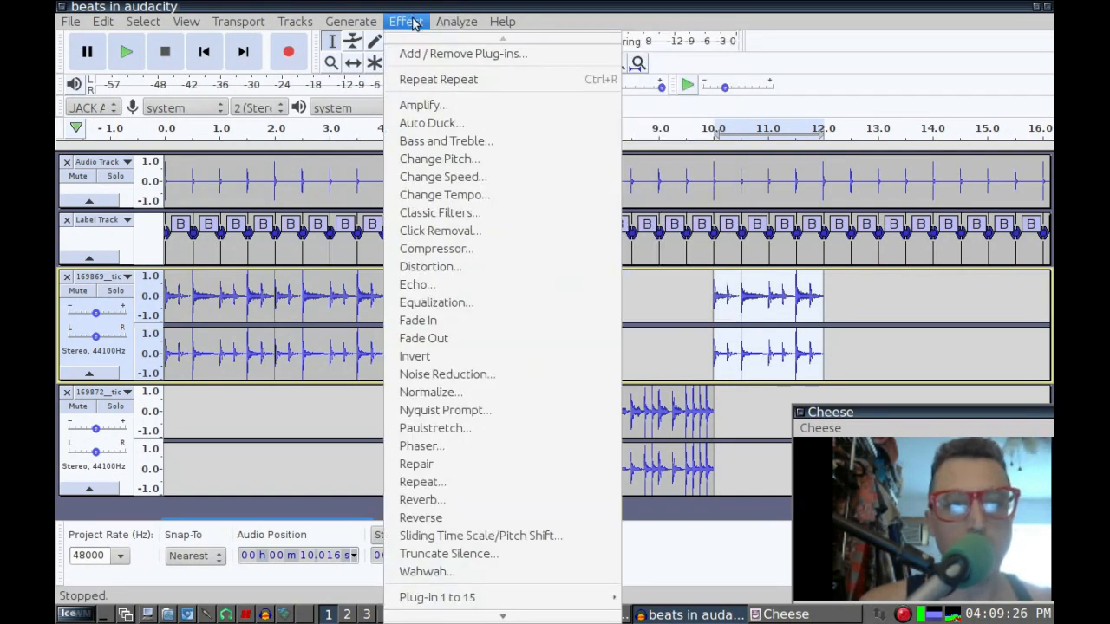
{"action": "left_click", "coordinate": [469, 482]}
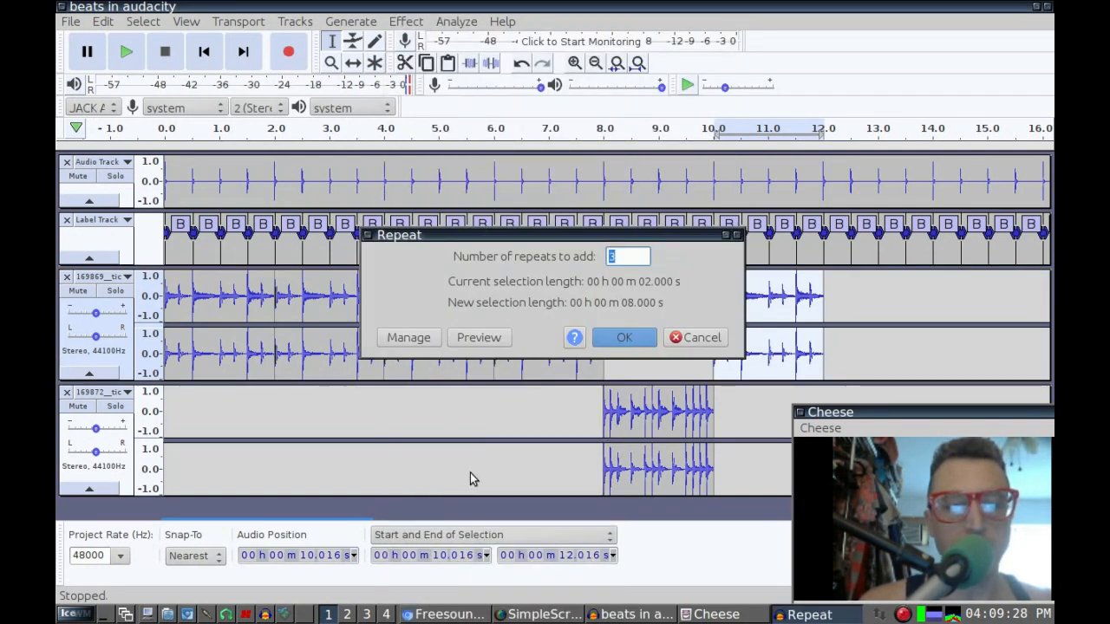
{"action": "left_click", "coordinate": [619, 341]}
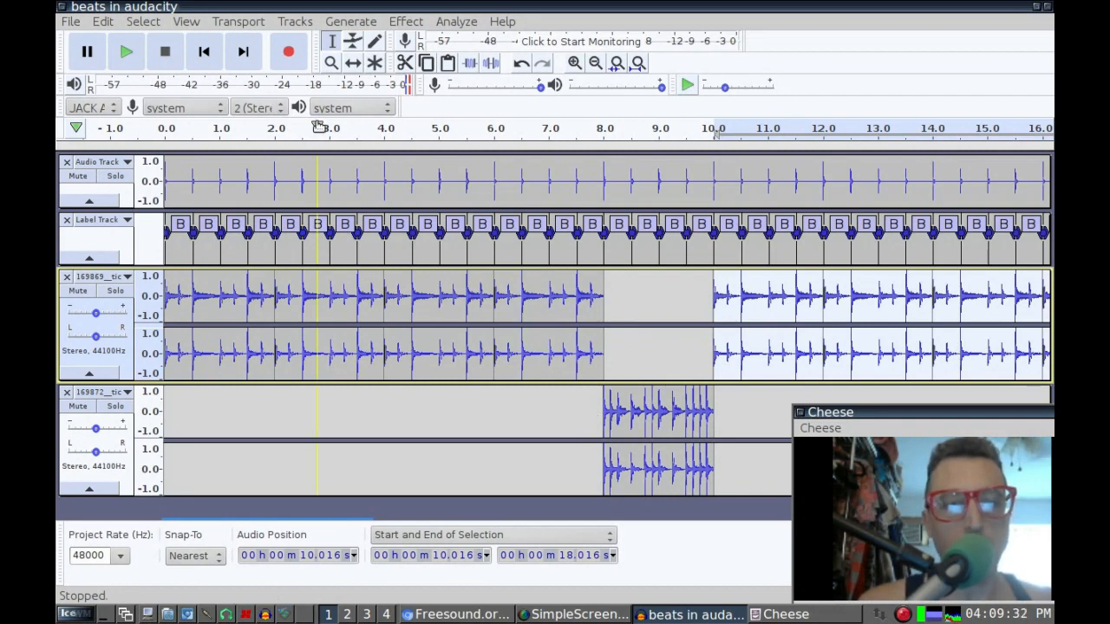
Step: Play the arrangement from the start to audition the openhat loops with the fill, and stop playback
{"action": "left_click", "coordinate": [210, 54]}
{"action": "left_click", "coordinate": [123, 58]}
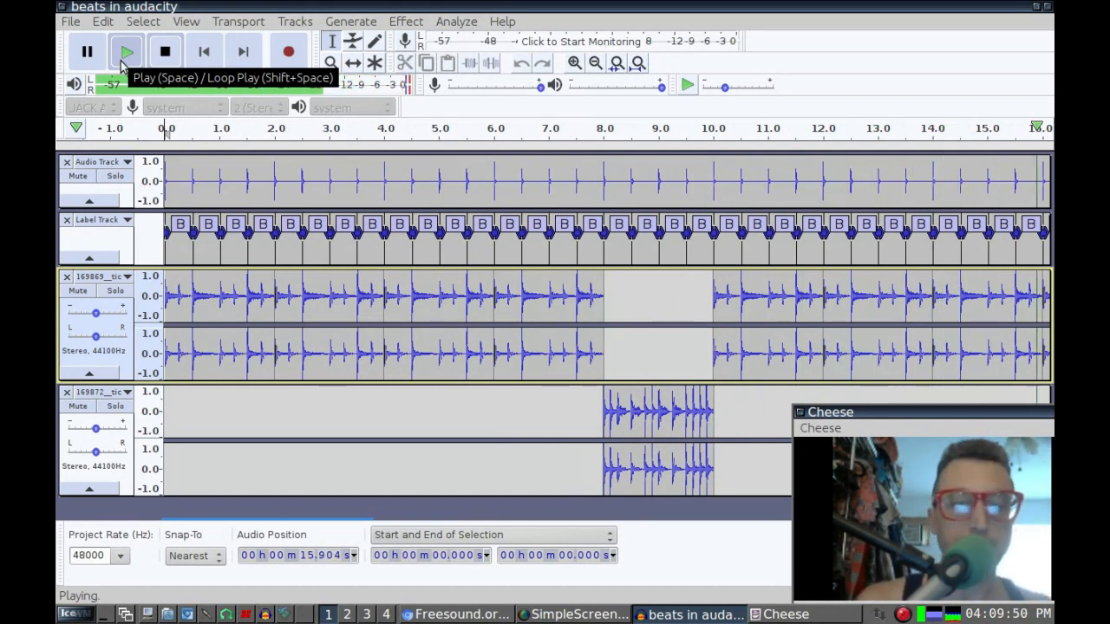
{"action": "left_click", "coordinate": [164, 51]}
Step: Import the audio file 117646__day-tripper13__fx-808-beat-120-bpm.wav from the demo loops folder
{"action": "left_click", "coordinate": [72, 24]}
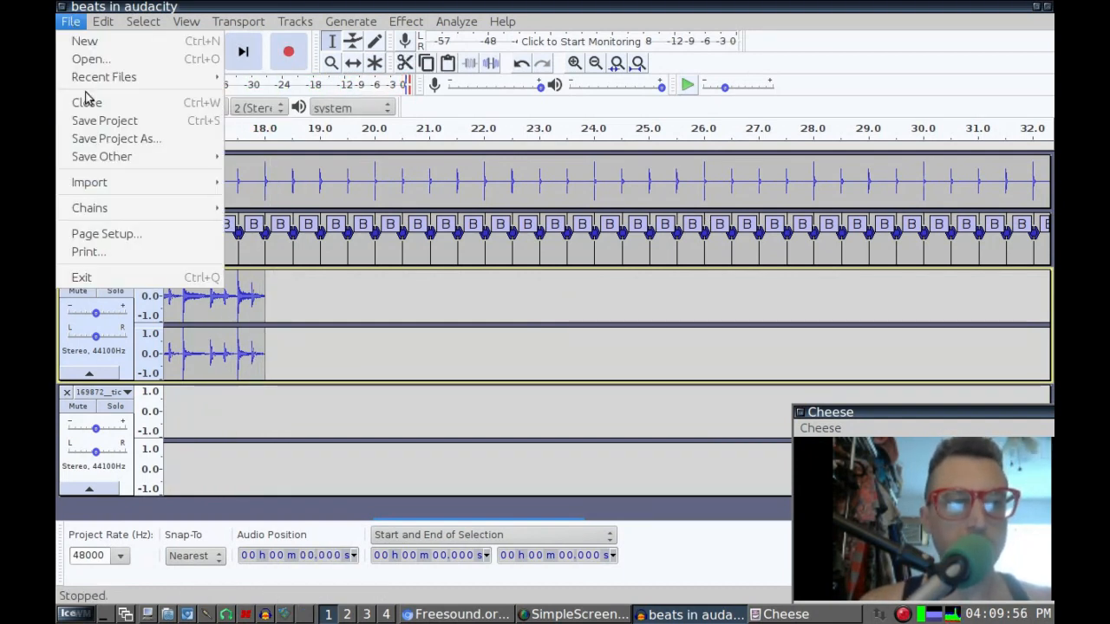
{"action": "mouse_move", "coordinate": [111, 184]}
{"action": "left_click", "coordinate": [288, 184]}
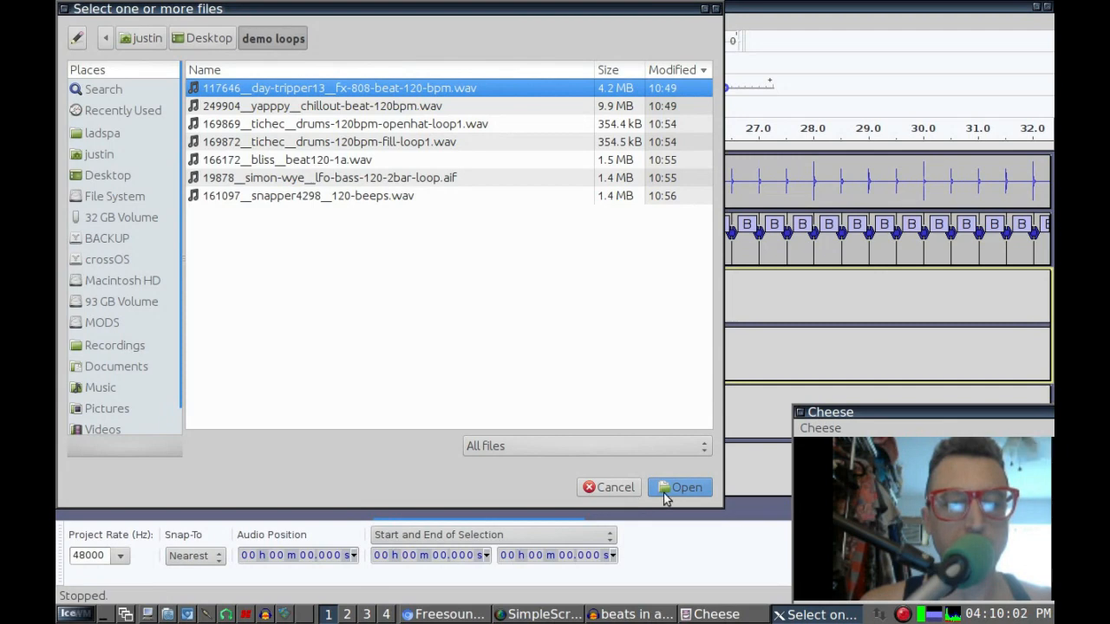
{"action": "left_click", "coordinate": [686, 488]}
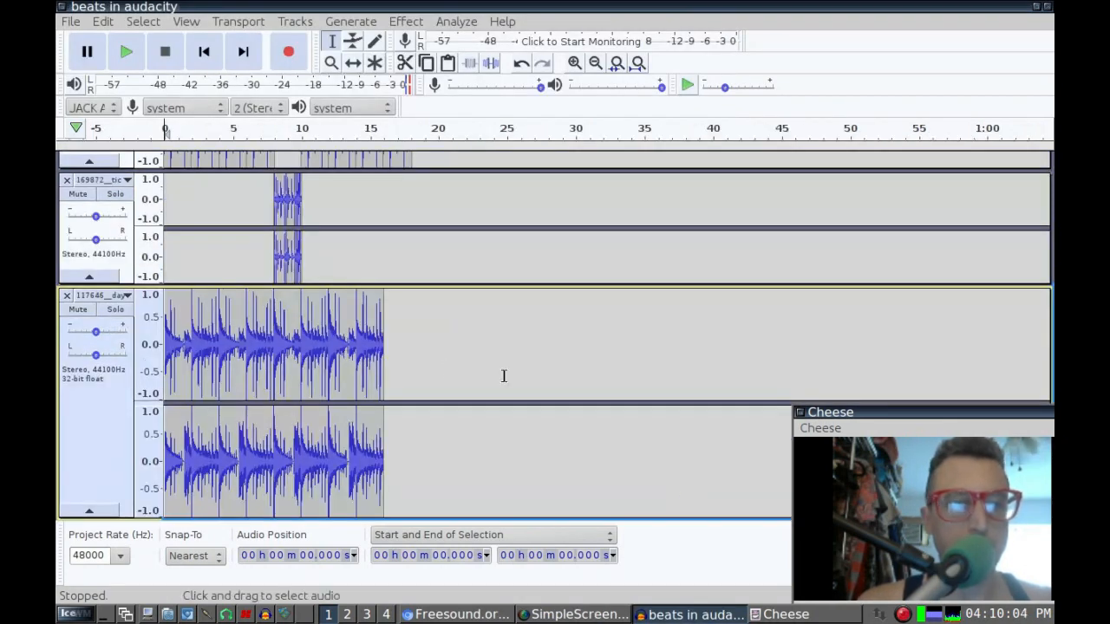
Step: Time-shift the fx-808 beat clip to start where the fill loop ends, at about 10 s, and slightly lower its track gain
{"action": "left_click", "coordinate": [352, 64]}
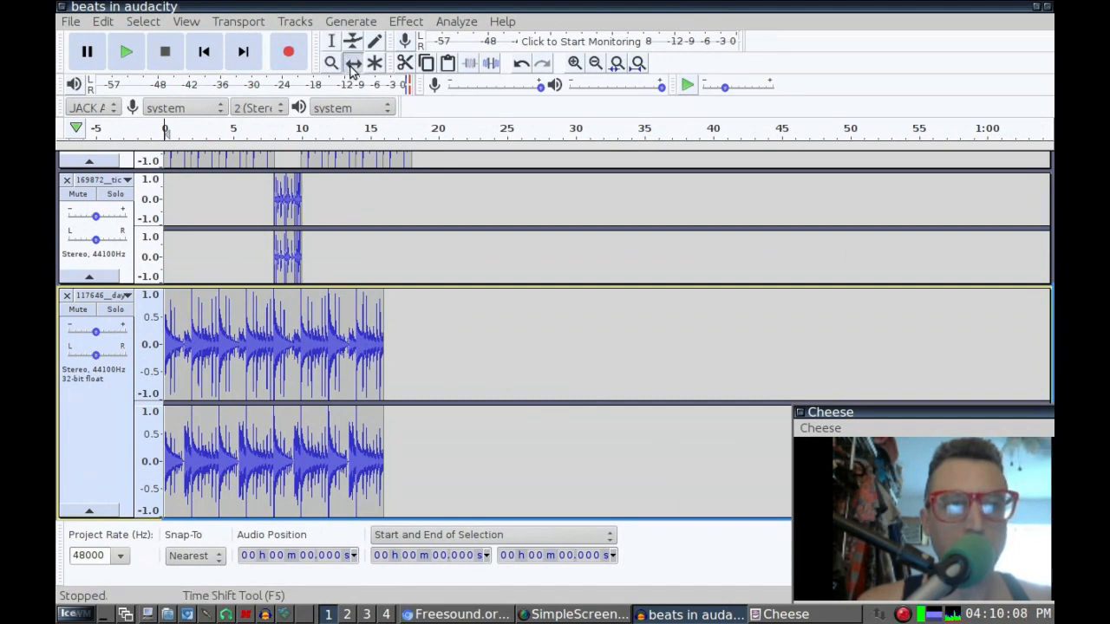
{"action": "left_click_drag", "start_coordinate": [228, 373], "coordinate": [364, 384]}
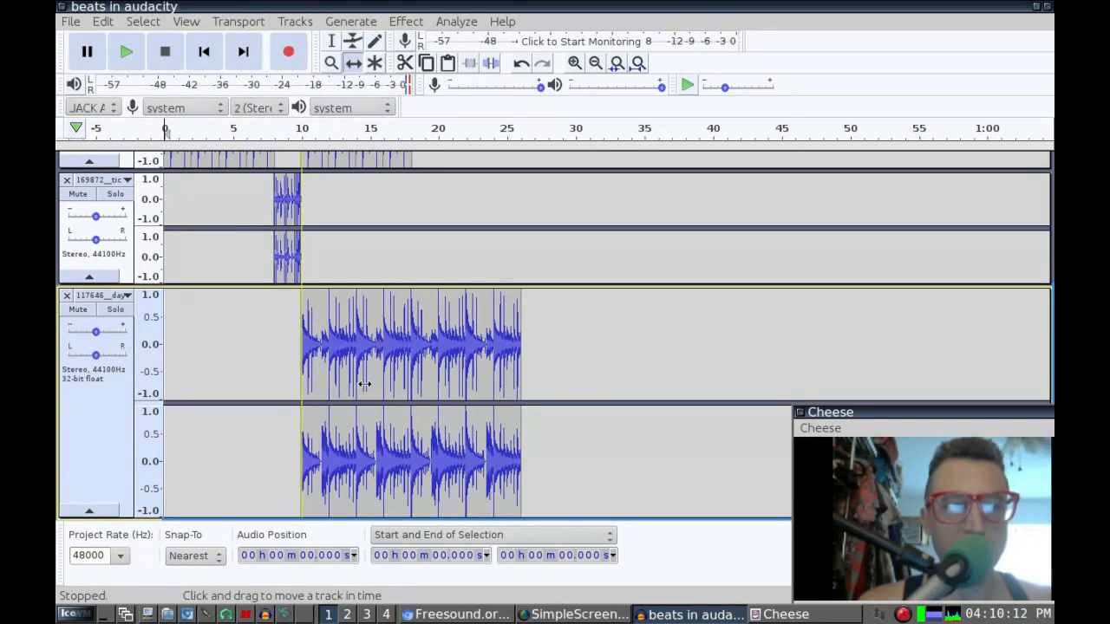
{"action": "left_click_drag", "start_coordinate": [364, 384], "coordinate": [363, 384]}
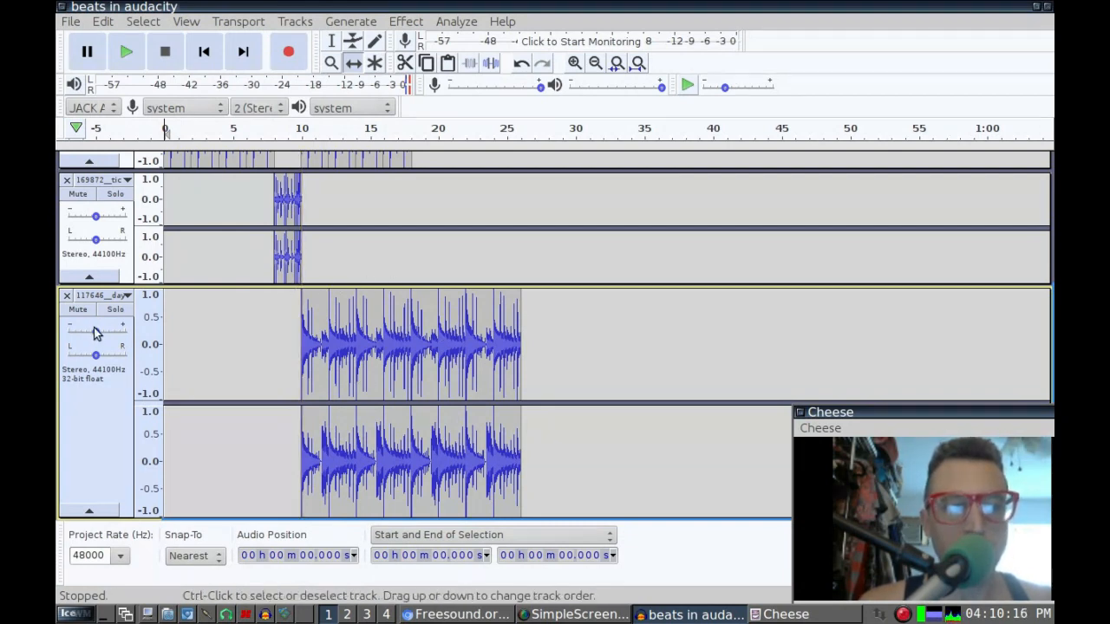
{"action": "left_click_drag", "start_coordinate": [97, 334], "coordinate": [95, 334]}
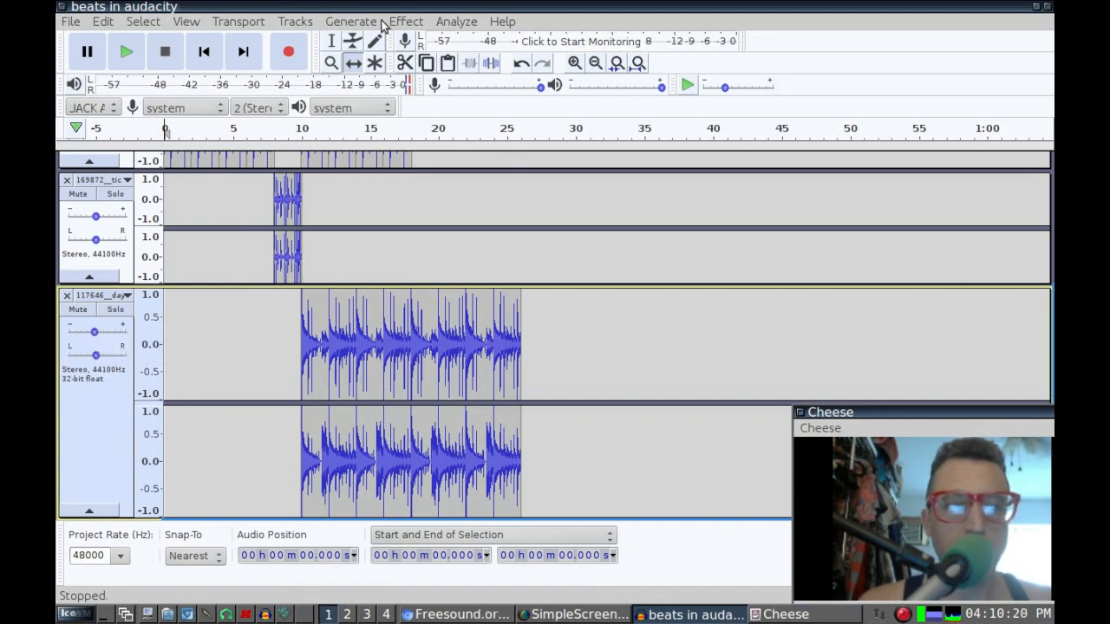
Step: Fit all tracks vertically in the window and play the arrangement from the start to audition the fx-808 beat, stopping playback after about 23 s
{"action": "left_click", "coordinate": [185, 21]}
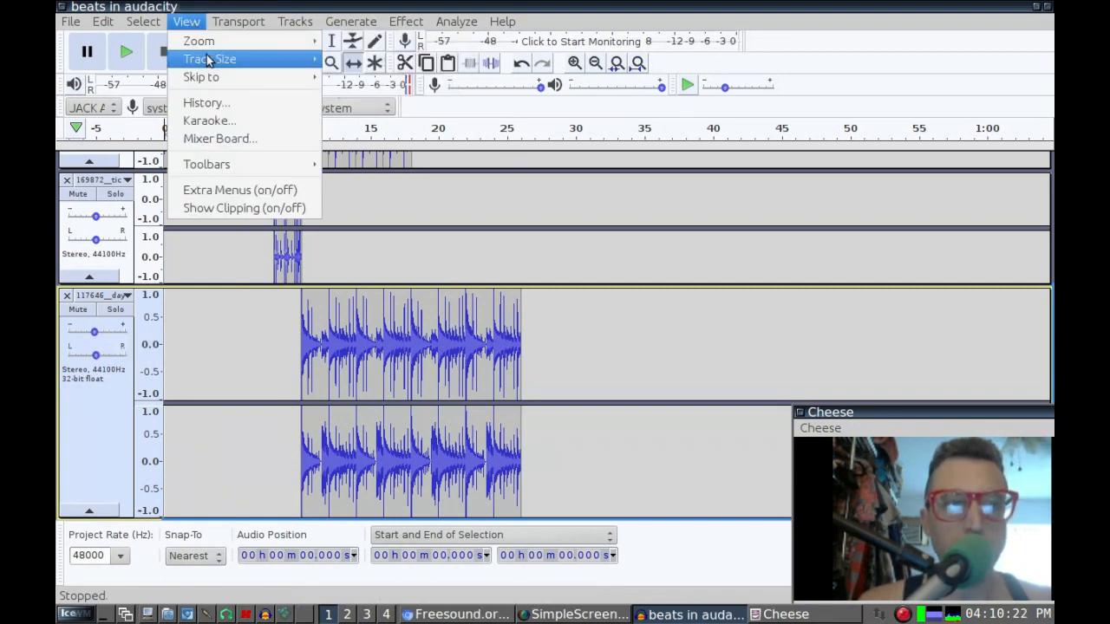
{"action": "mouse_move", "coordinate": [278, 67]}
{"action": "left_click", "coordinate": [364, 76]}
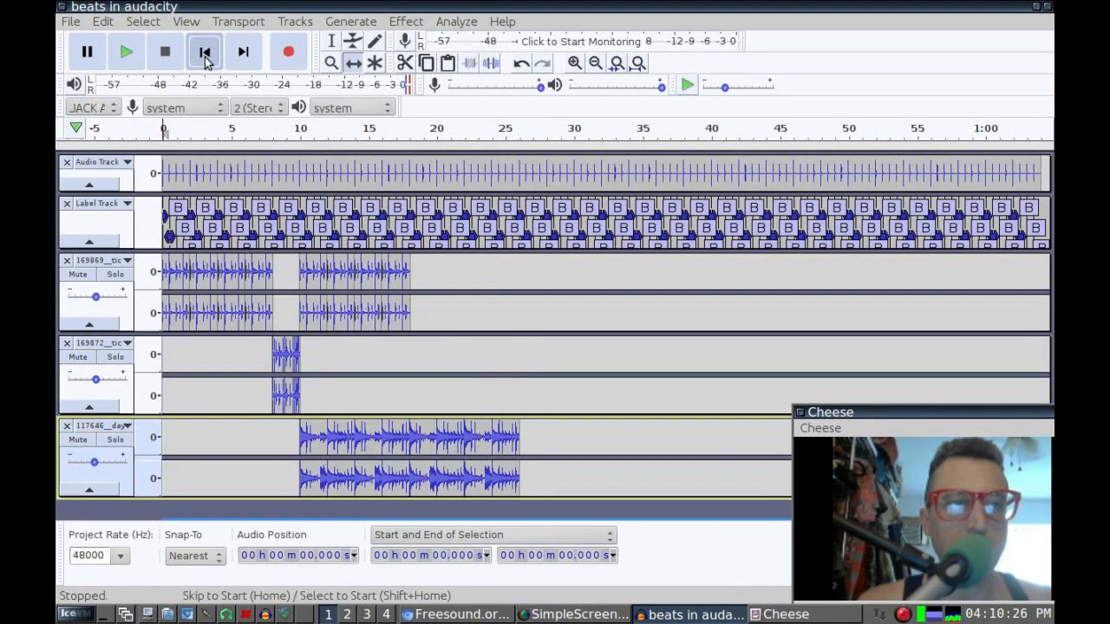
{"action": "left_click", "coordinate": [126, 53]}
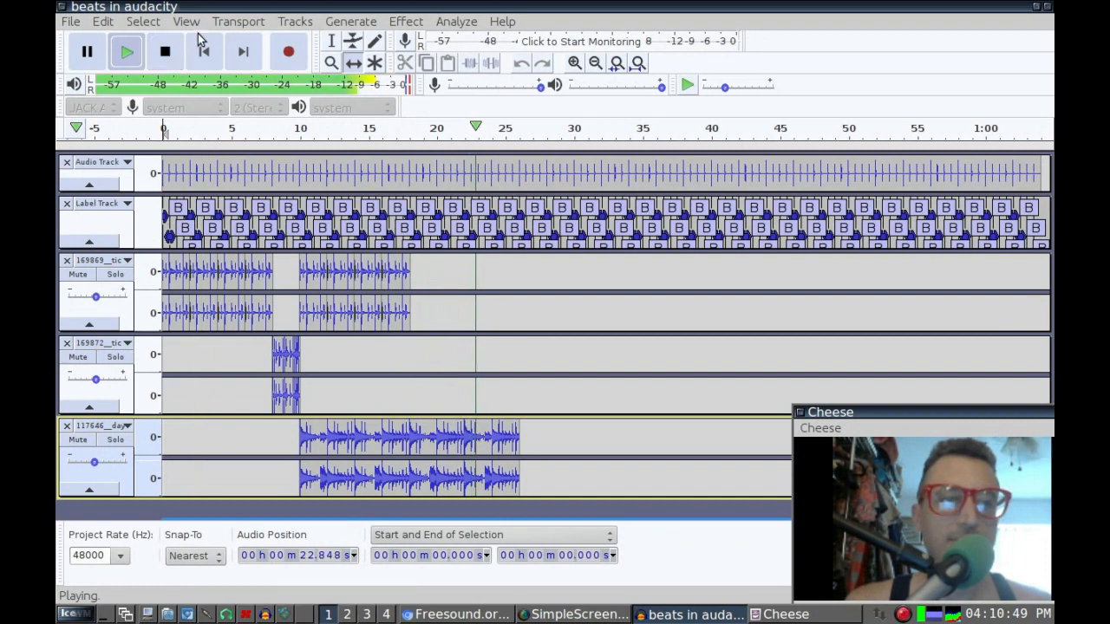
{"action": "left_click", "coordinate": [168, 53]}
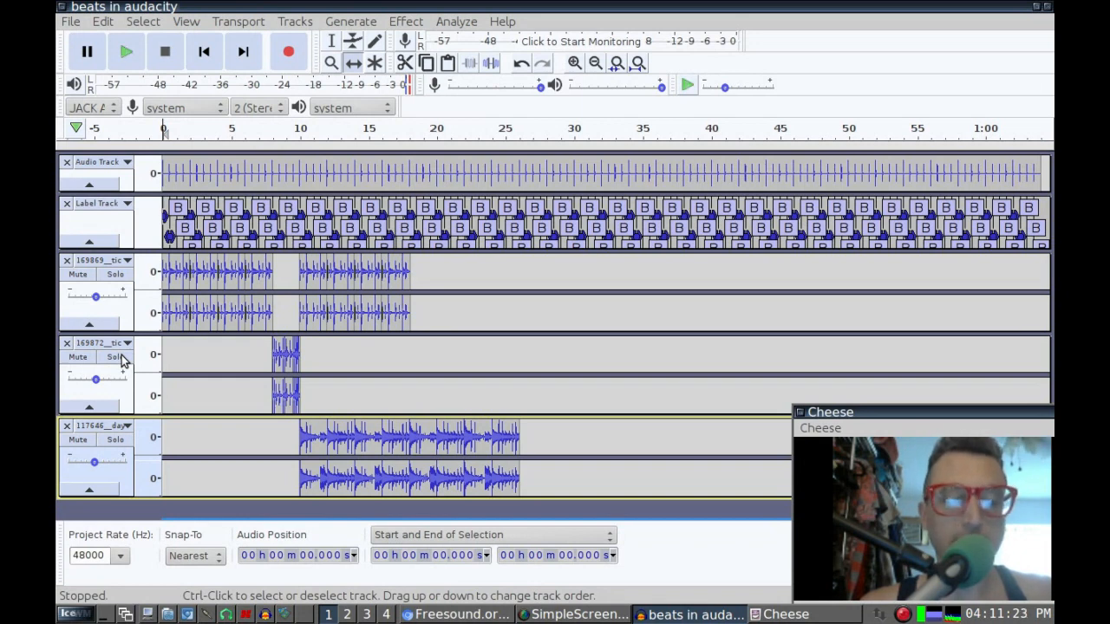
{"action": "key", "text": "space"}
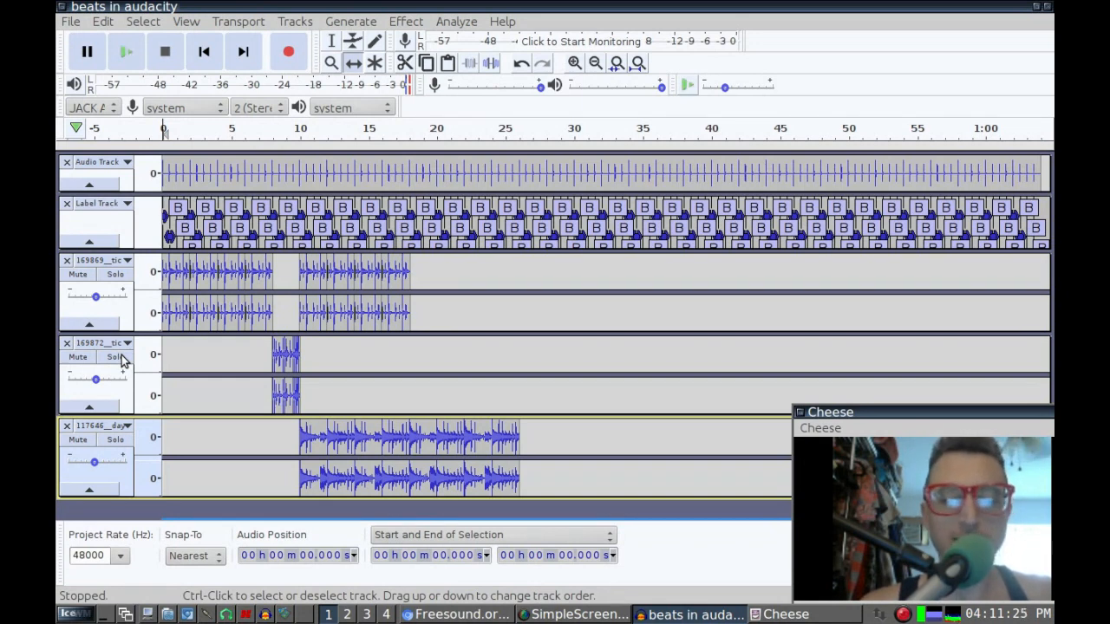
Step: Preview the Change Tempo effect at a 15 percent change on all tracks, and close it without applying
{"action": "key", "text": "ctrl+a"}
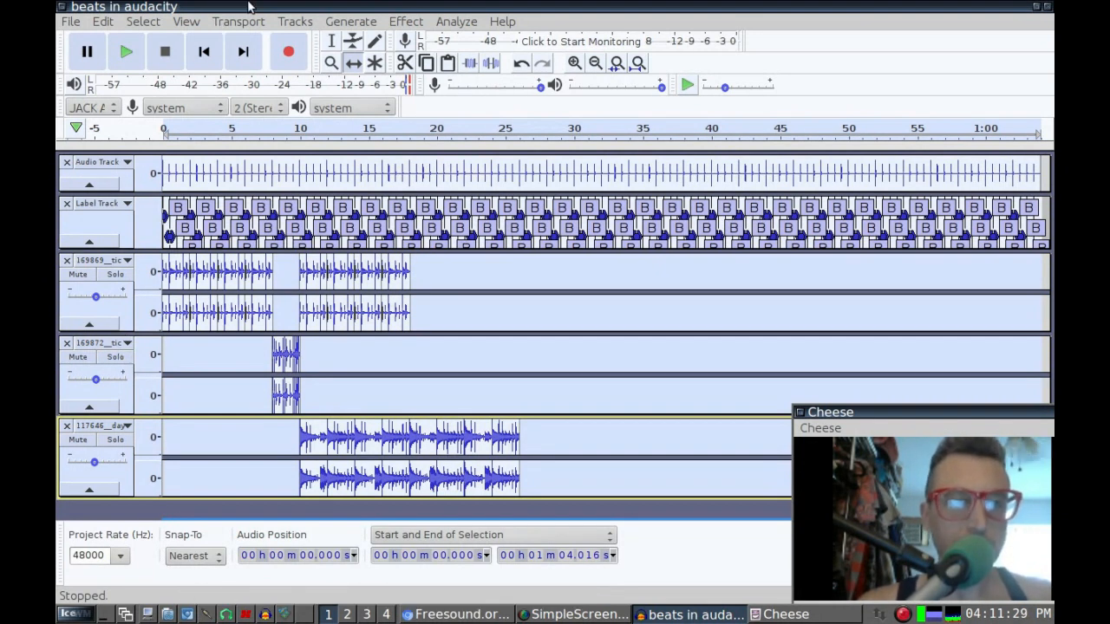
{"action": "left_click", "coordinate": [405, 21]}
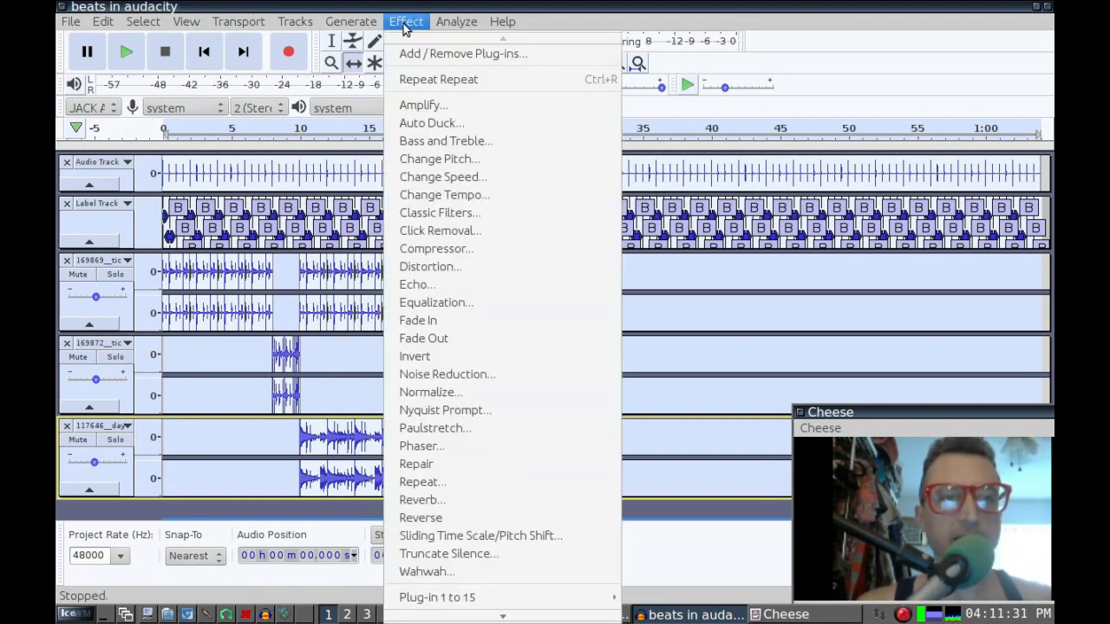
{"action": "left_click", "coordinate": [577, 195]}
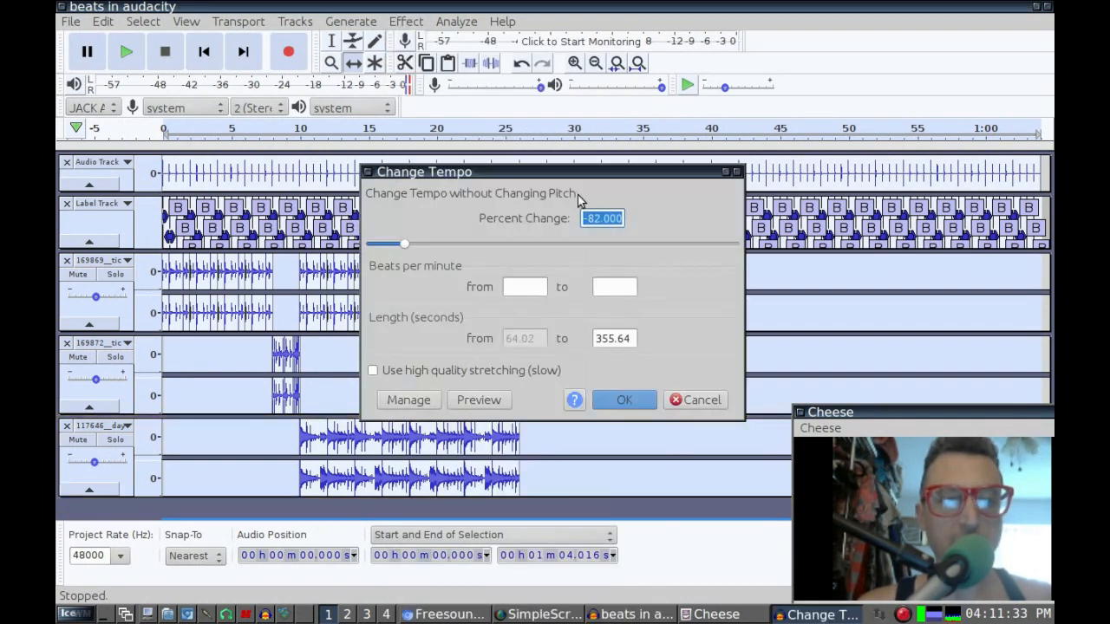
{"action": "left_click_drag", "start_coordinate": [410, 250], "coordinate": [586, 255]}
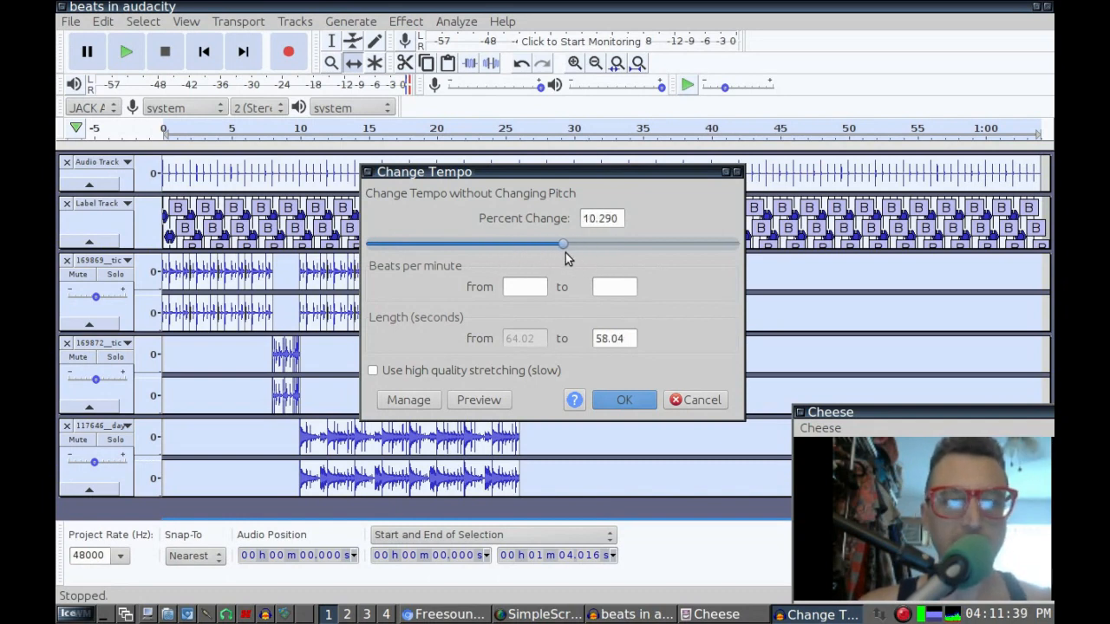
{"action": "left_click_drag", "start_coordinate": [623, 217], "coordinate": [561, 223]}
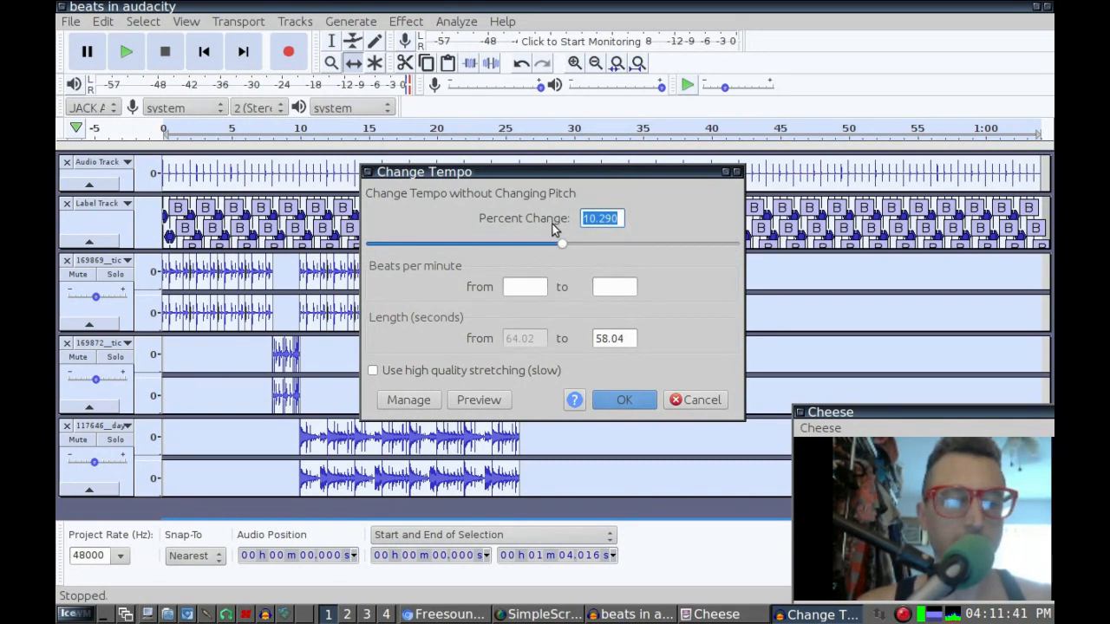
{"action": "type", "text": "15"}
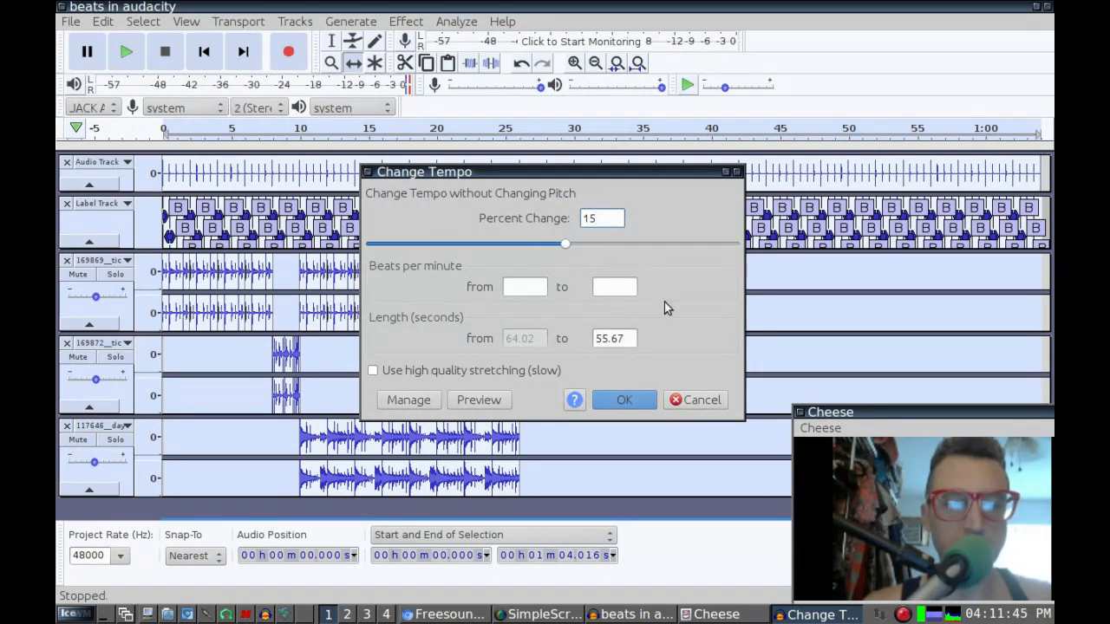
{"action": "left_click", "coordinate": [488, 401]}
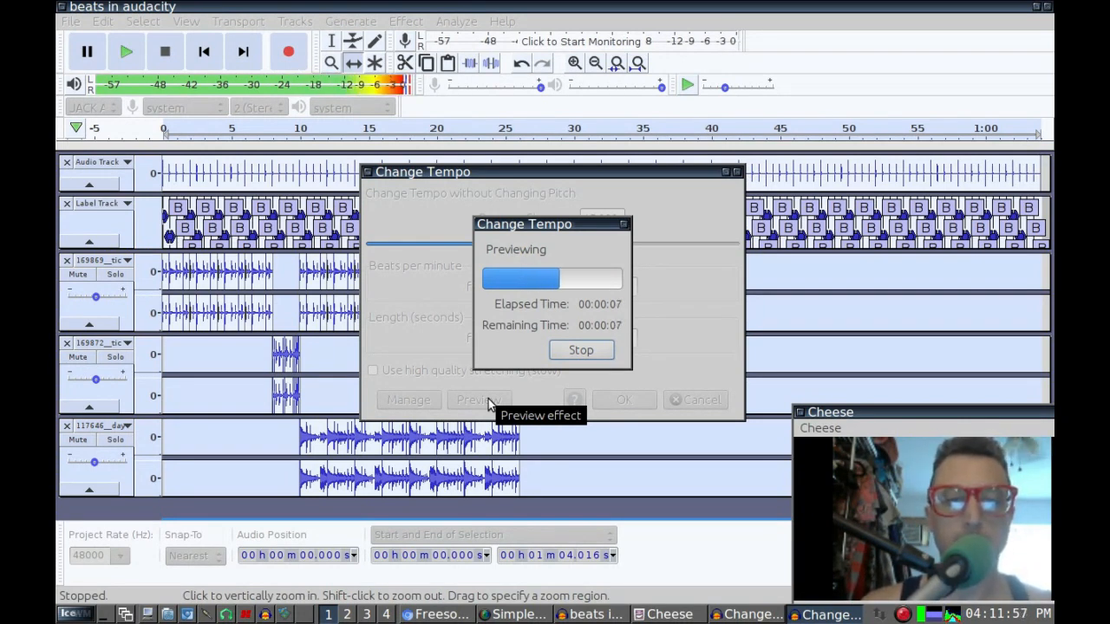
{"action": "left_click", "coordinate": [582, 349]}
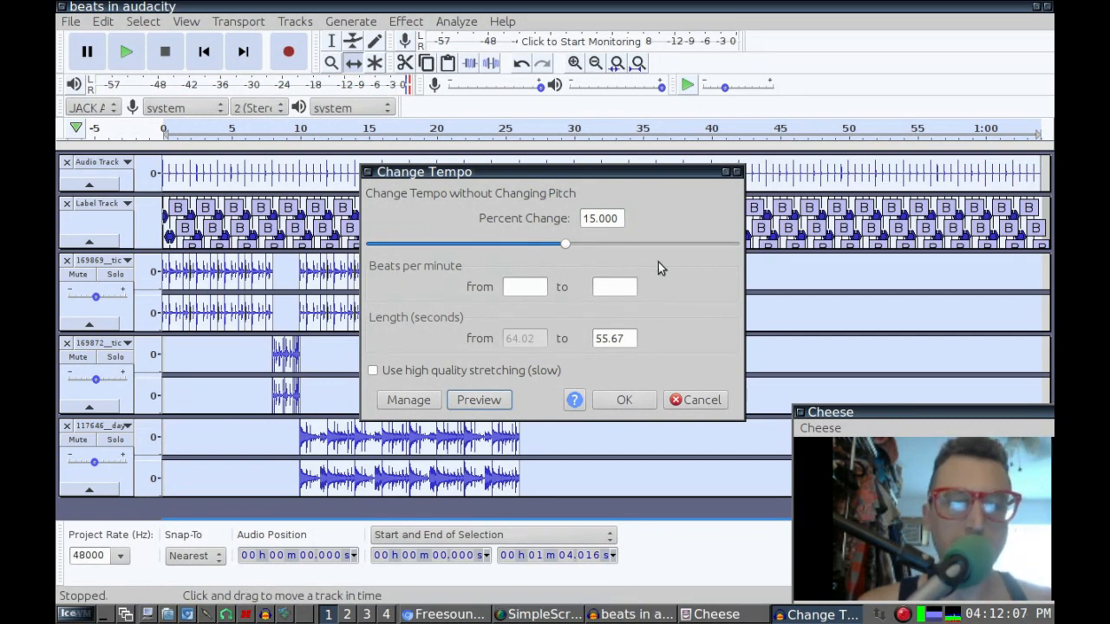
{"action": "left_click", "coordinate": [712, 401]}
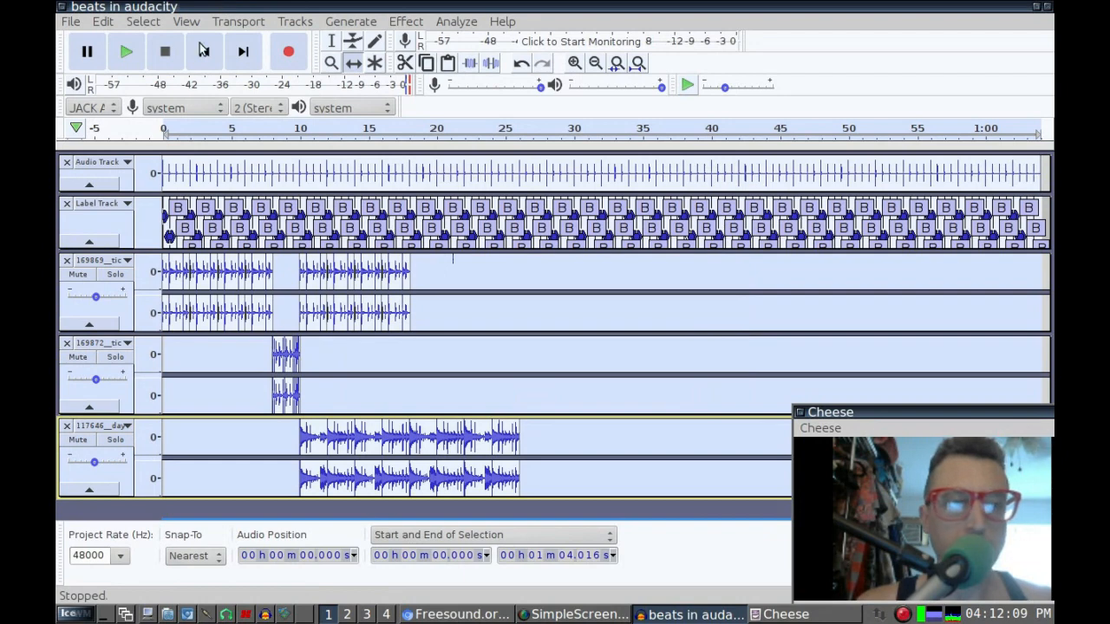
Step: Import the audio file 166172__bliss__beat120-1a.wav from the demo loops folder and time-shift its clip to start at about 27 s
{"action": "left_click", "coordinate": [70, 22]}
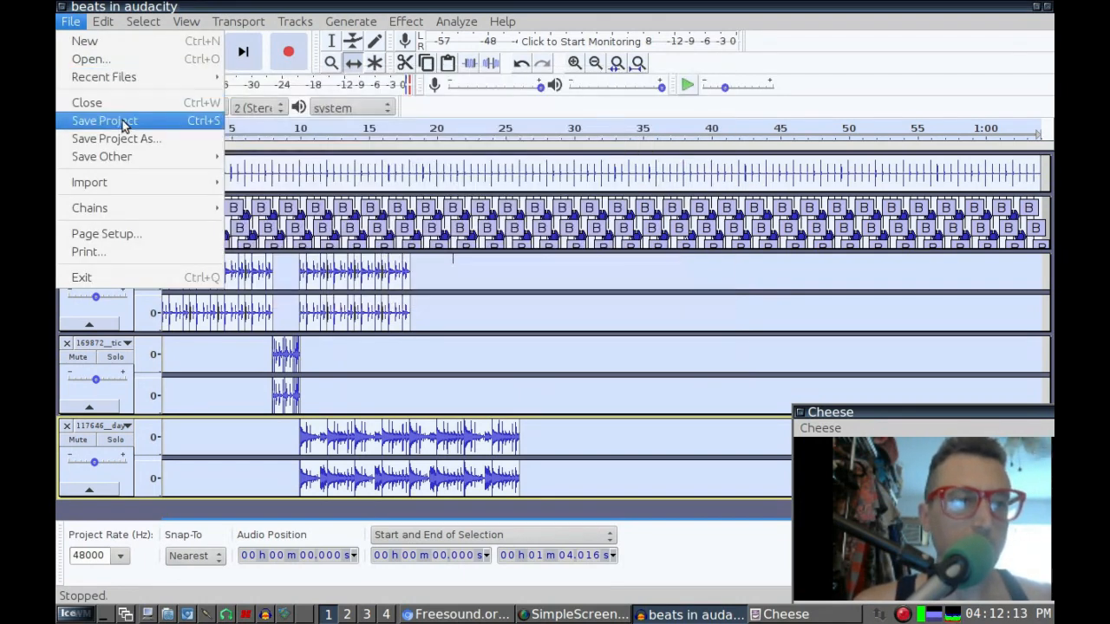
{"action": "mouse_move", "coordinate": [135, 193]}
{"action": "left_click", "coordinate": [248, 184]}
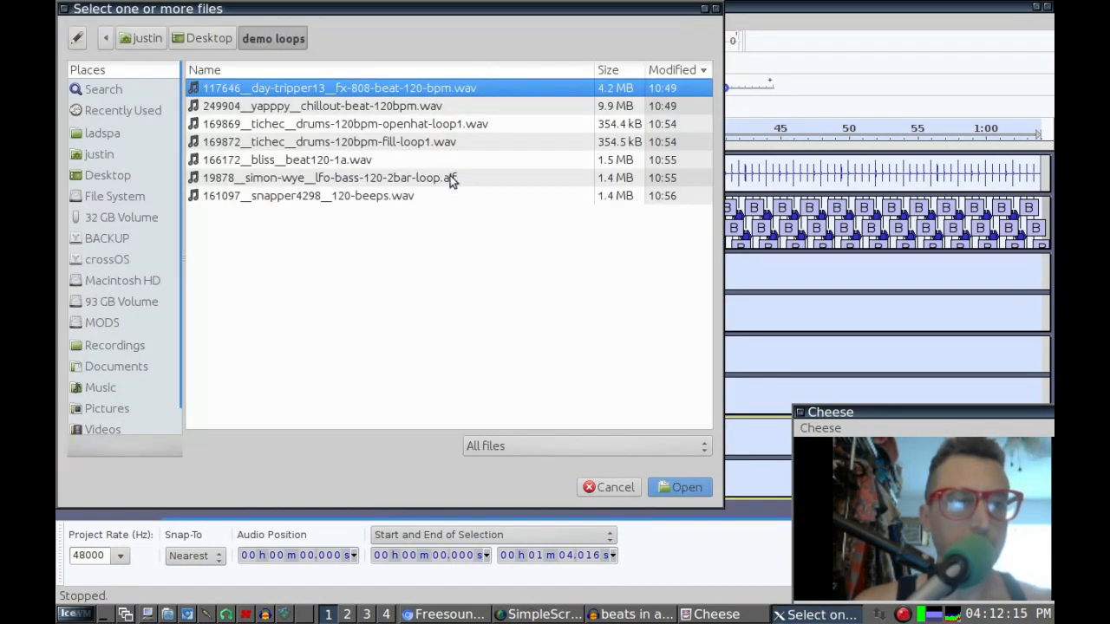
{"action": "left_click", "coordinate": [291, 160]}
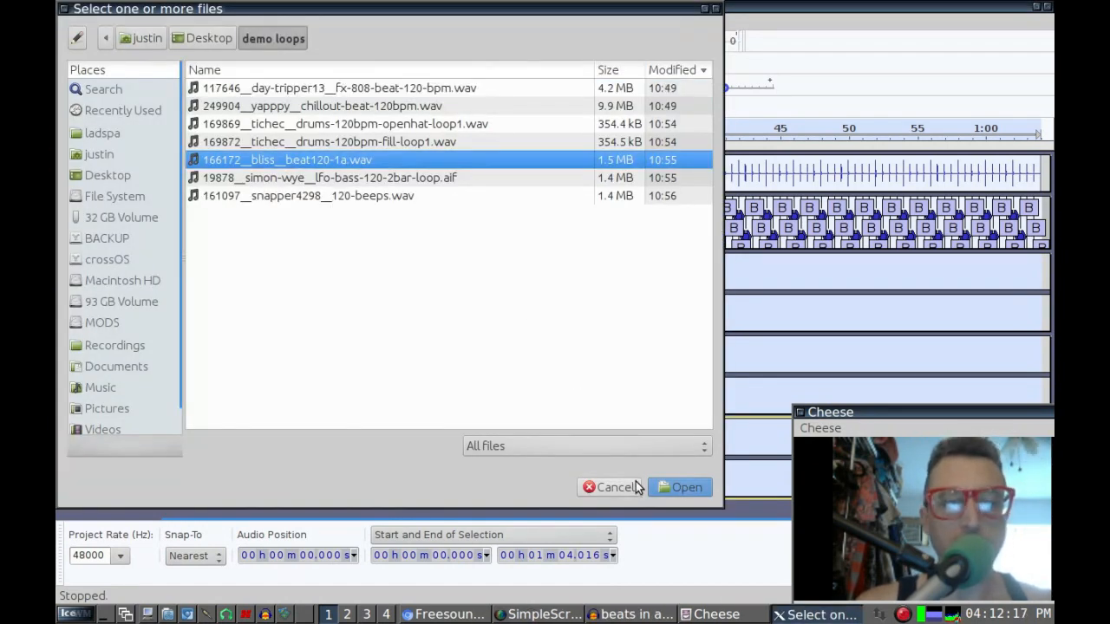
{"action": "left_click", "coordinate": [687, 487]}
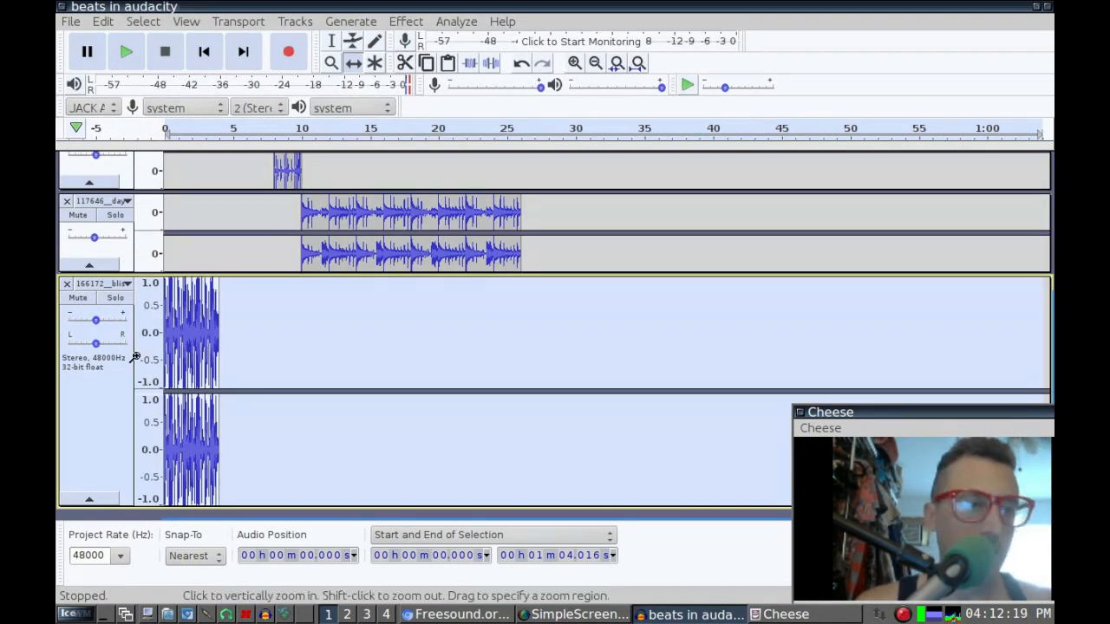
{"action": "left_click_drag", "start_coordinate": [192, 329], "coordinate": [563, 350]}
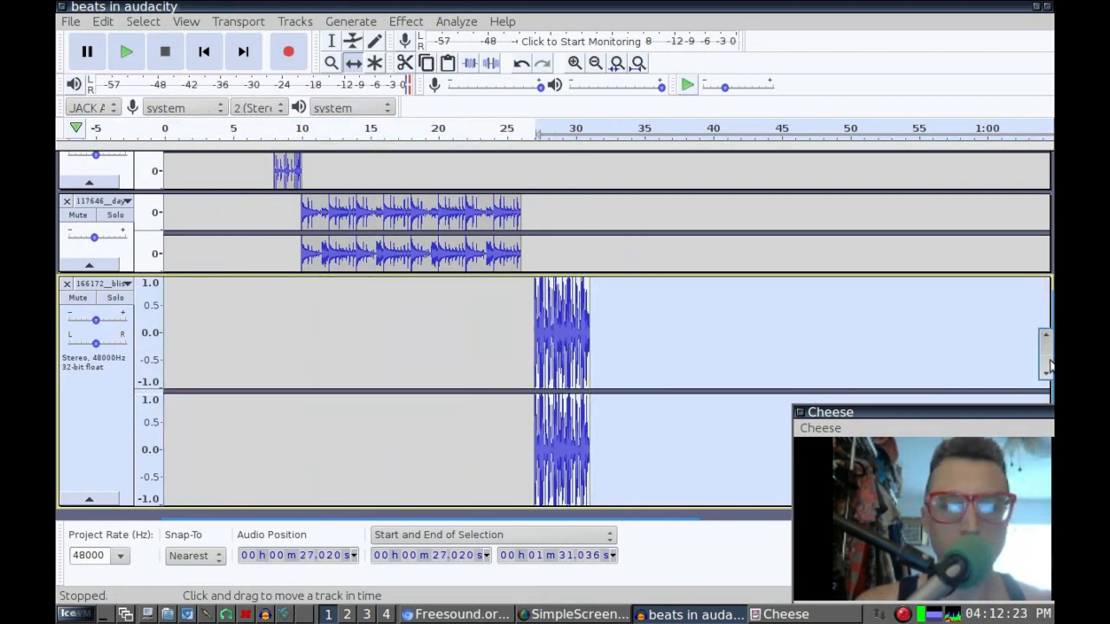
Step: Cut the whole beat120-1a clip to the clipboard and remove its emptied track
{"action": "left_click_drag", "start_coordinate": [1044, 353], "coordinate": [1013, 276]}
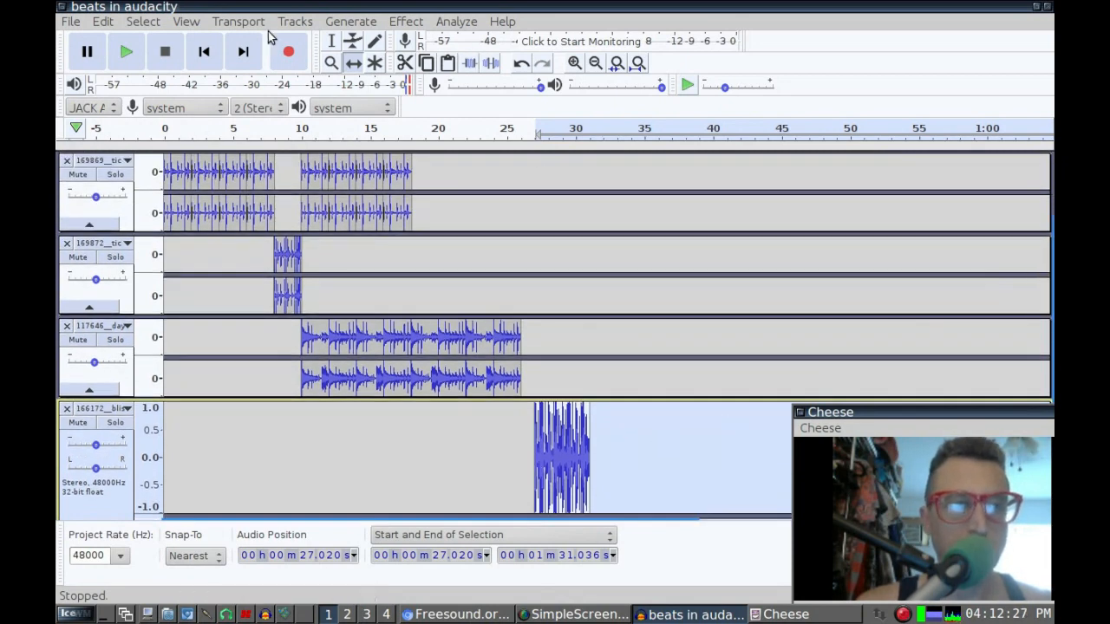
{"action": "left_click", "coordinate": [333, 42]}
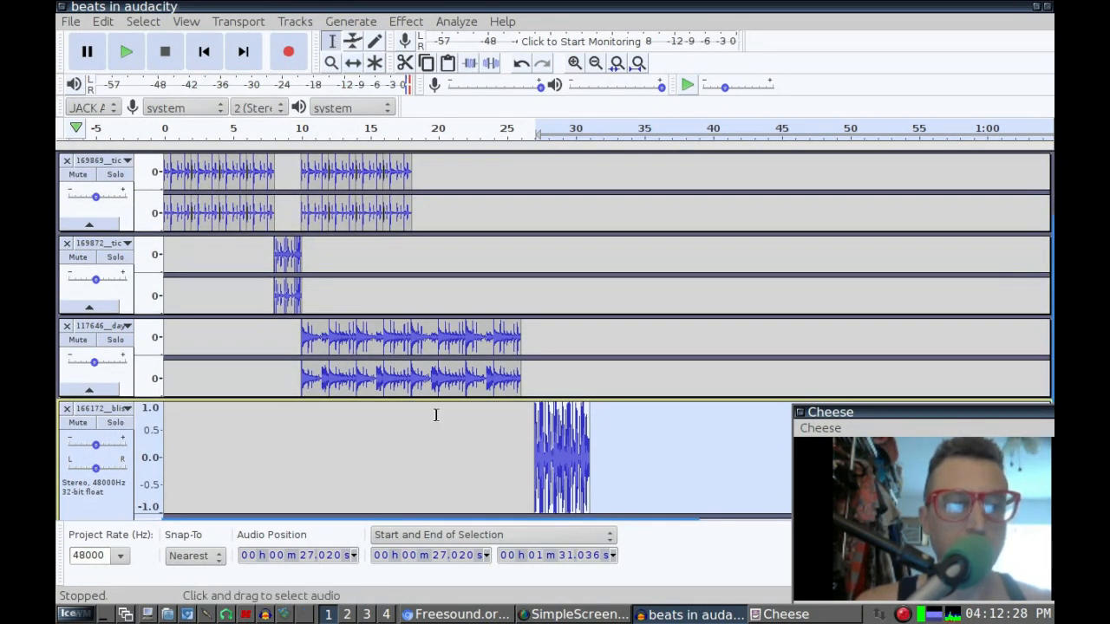
{"action": "double_click", "coordinate": [560, 452]}
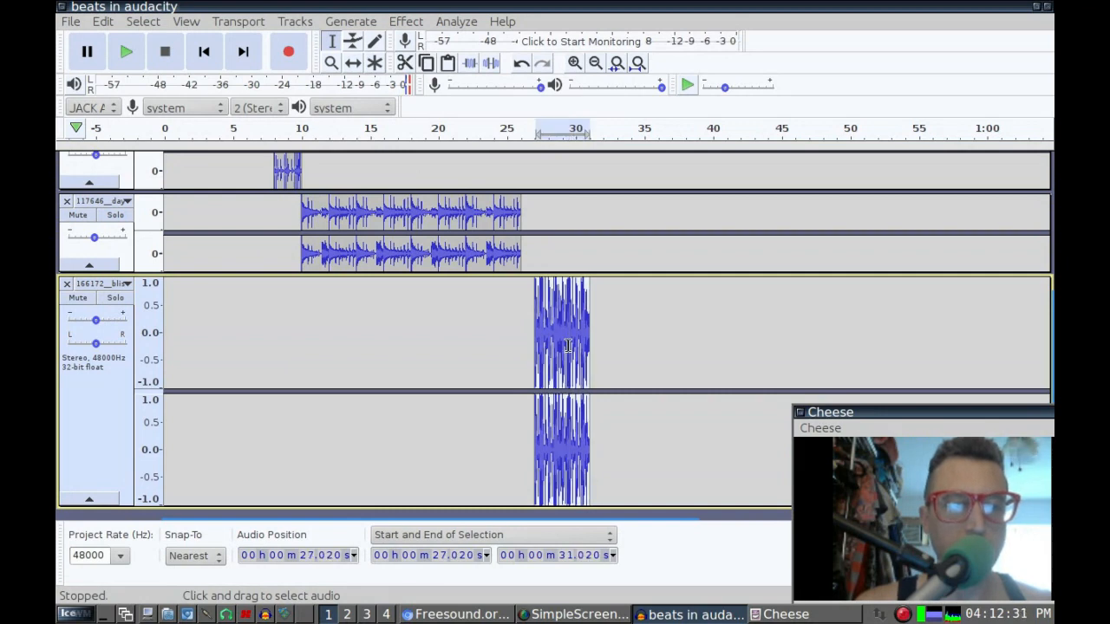
{"action": "key", "text": "Delete"}
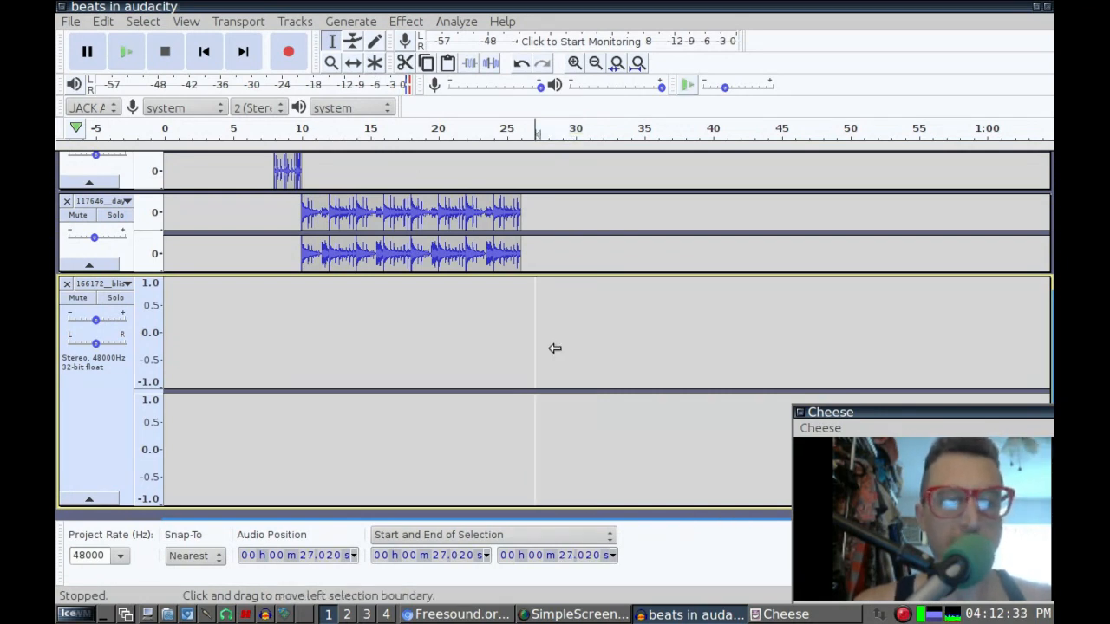
{"action": "left_click", "coordinate": [66, 284]}
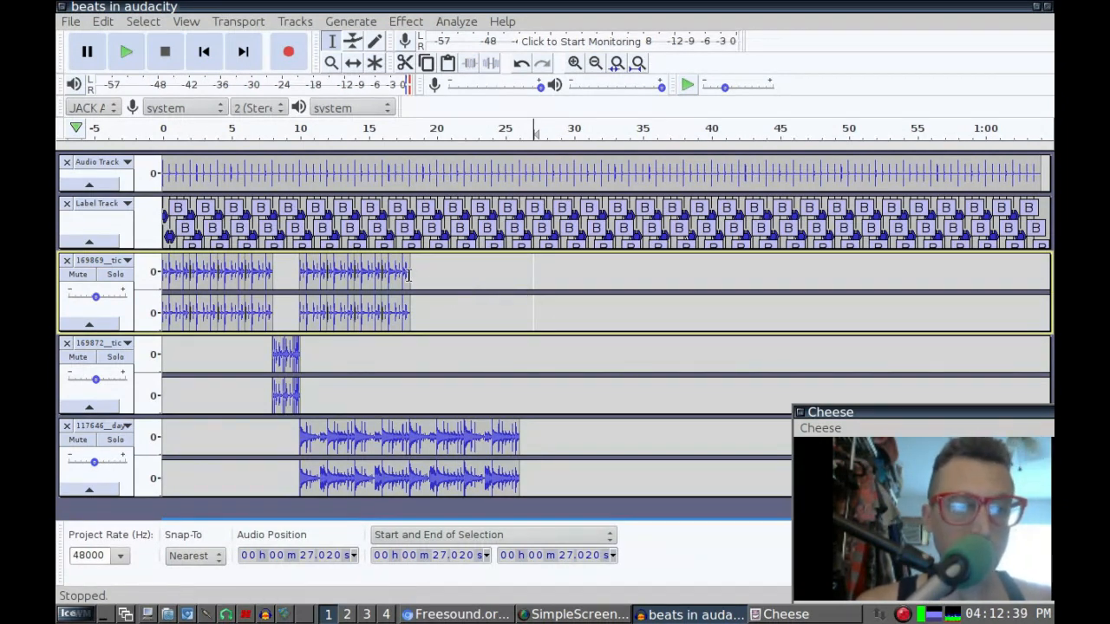
Step: Paste the cut beat clip into the openhat track where the openhat loops end, at about 18 s
{"action": "left_click", "coordinate": [573, 63]}
{"action": "left_click", "coordinate": [573, 64]}
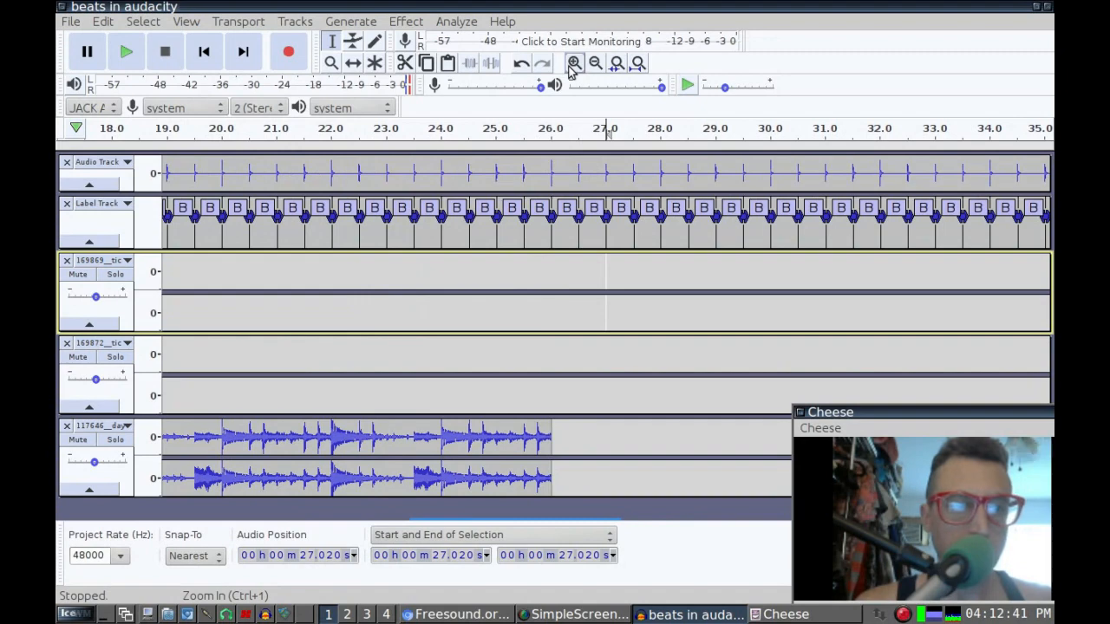
{"action": "left_click_drag", "start_coordinate": [584, 518], "coordinate": [486, 531]}
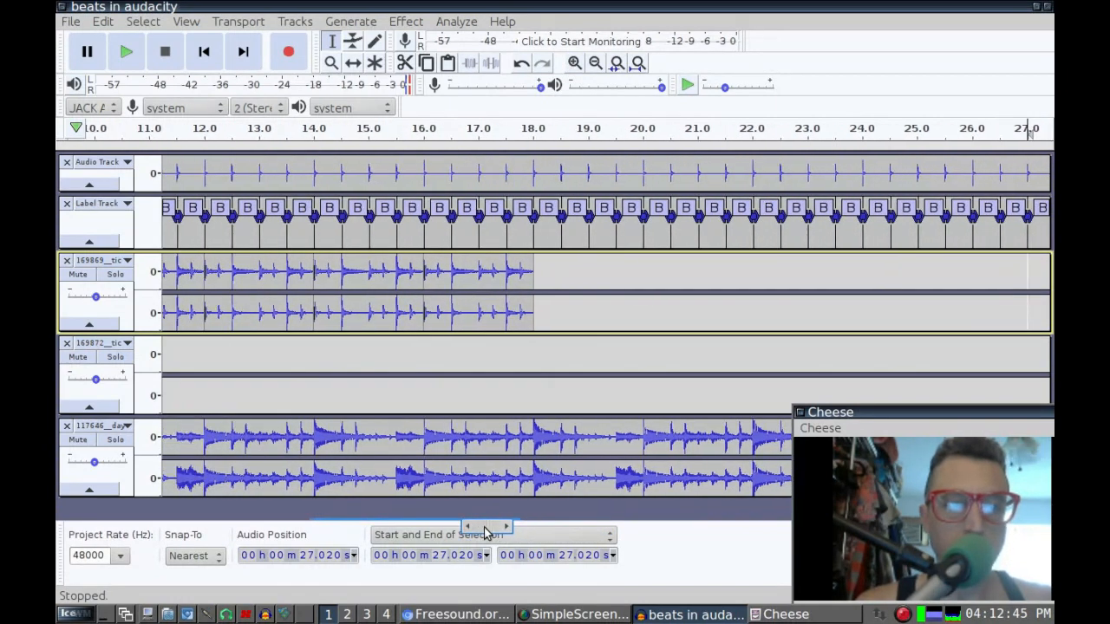
{"action": "left_click", "coordinate": [535, 269]}
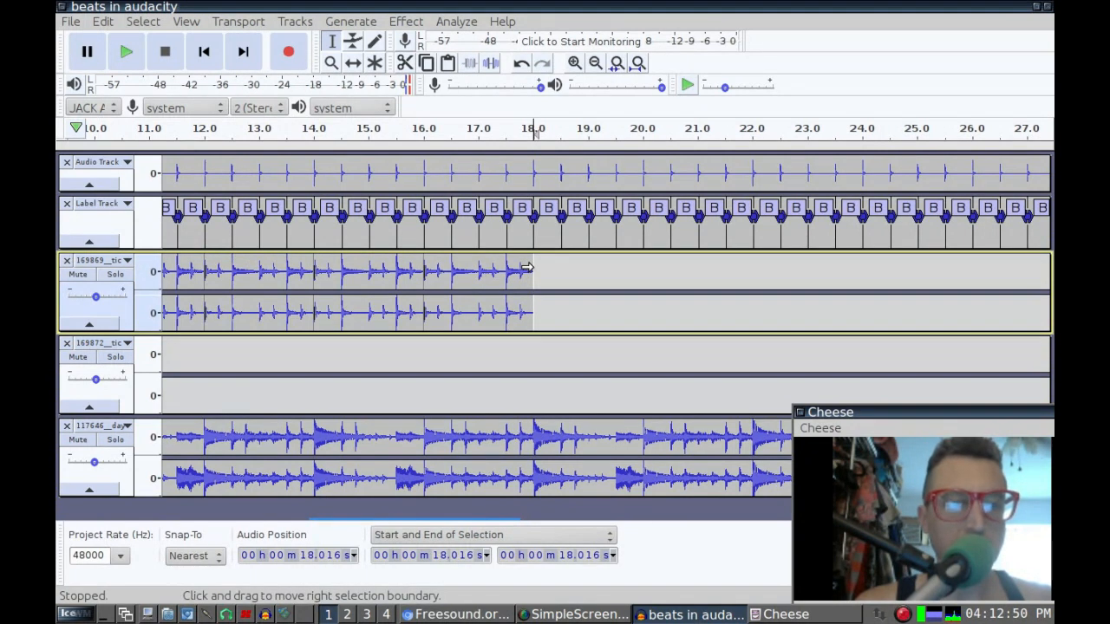
{"action": "key", "text": "ctrl+v"}
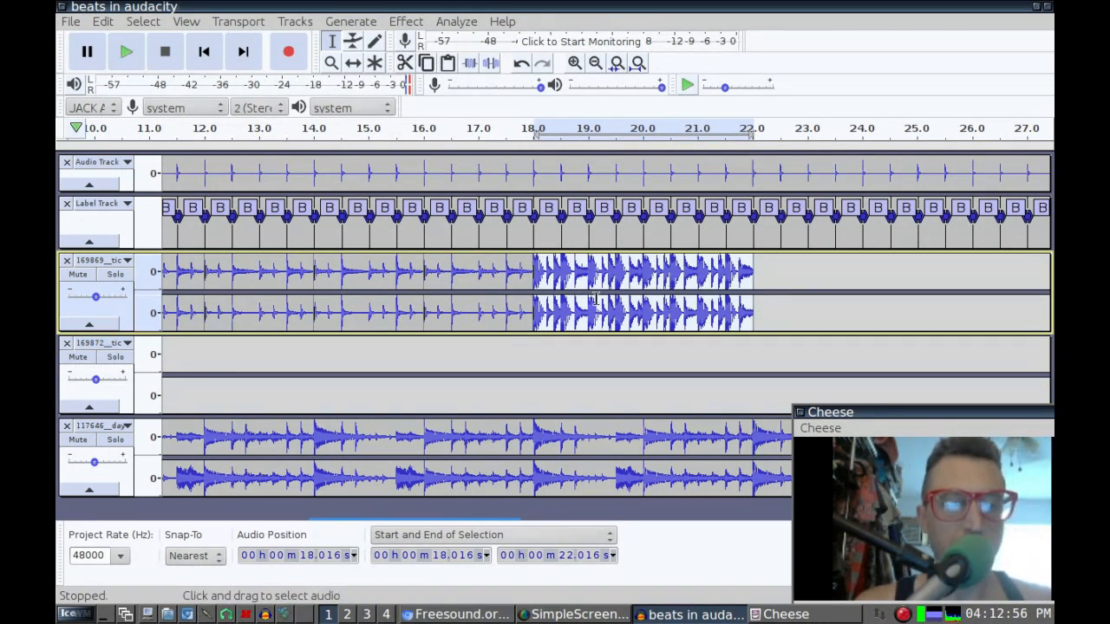
Step: Apply the Repeat effect to the pasted beat clip in the openhat track with 3 repeats
{"action": "left_click", "coordinate": [407, 20]}
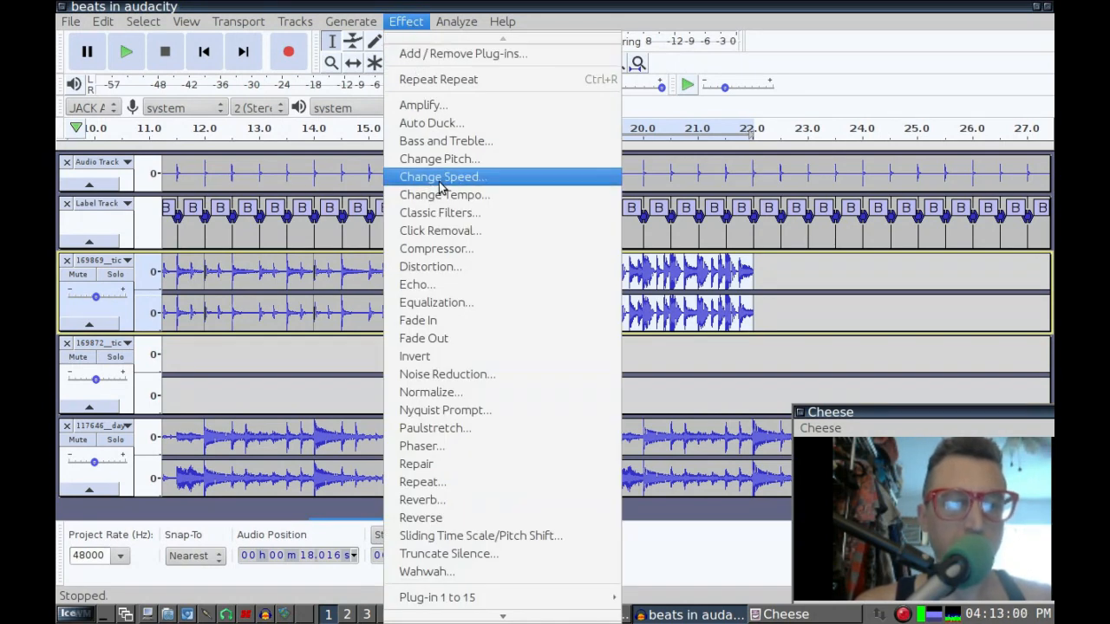
{"action": "left_click", "coordinate": [482, 481]}
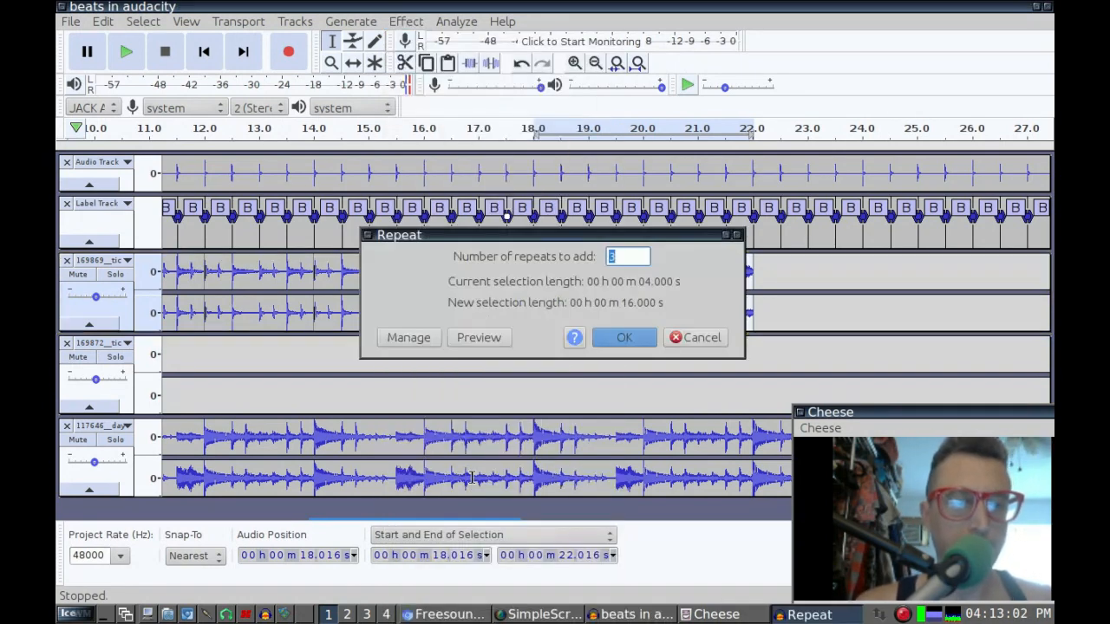
{"action": "left_click", "coordinate": [621, 338]}
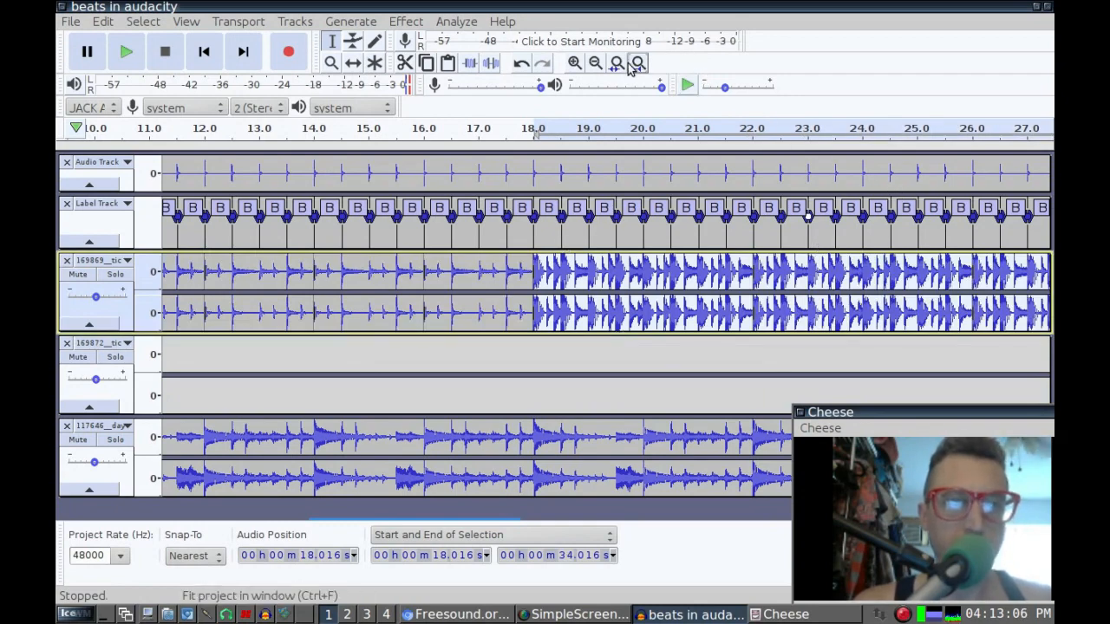
Step: Apply the Repeat effect to the whole fx-808 beat clip with 1 repeat
{"action": "left_click", "coordinate": [595, 62]}
{"action": "left_click", "coordinate": [595, 62]}
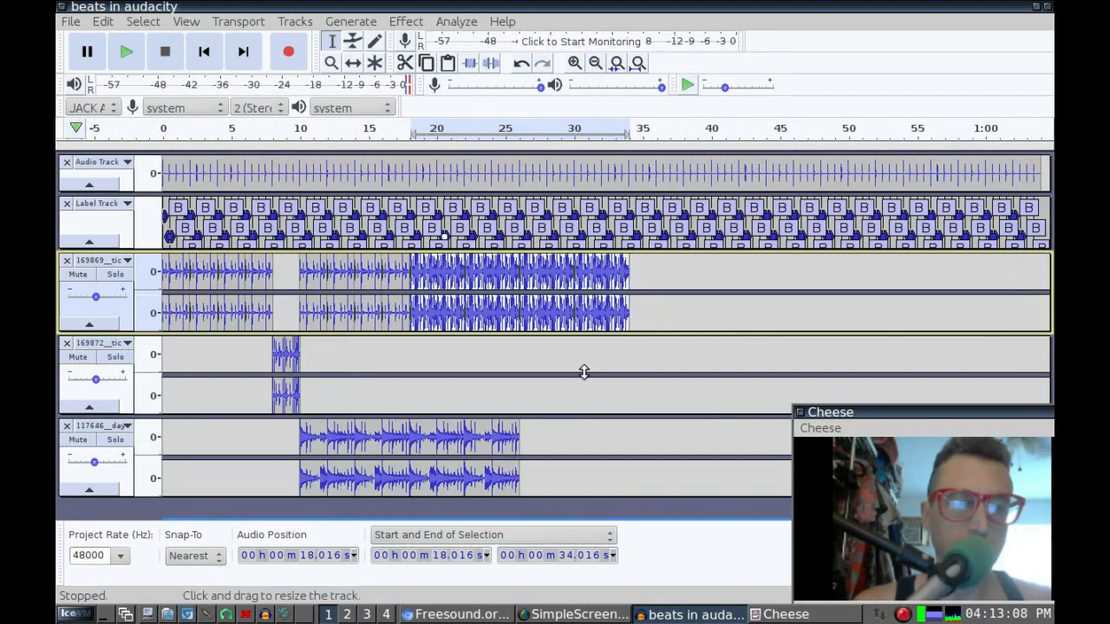
{"action": "left_click", "coordinate": [461, 450]}
{"action": "double_click", "coordinate": [439, 443]}
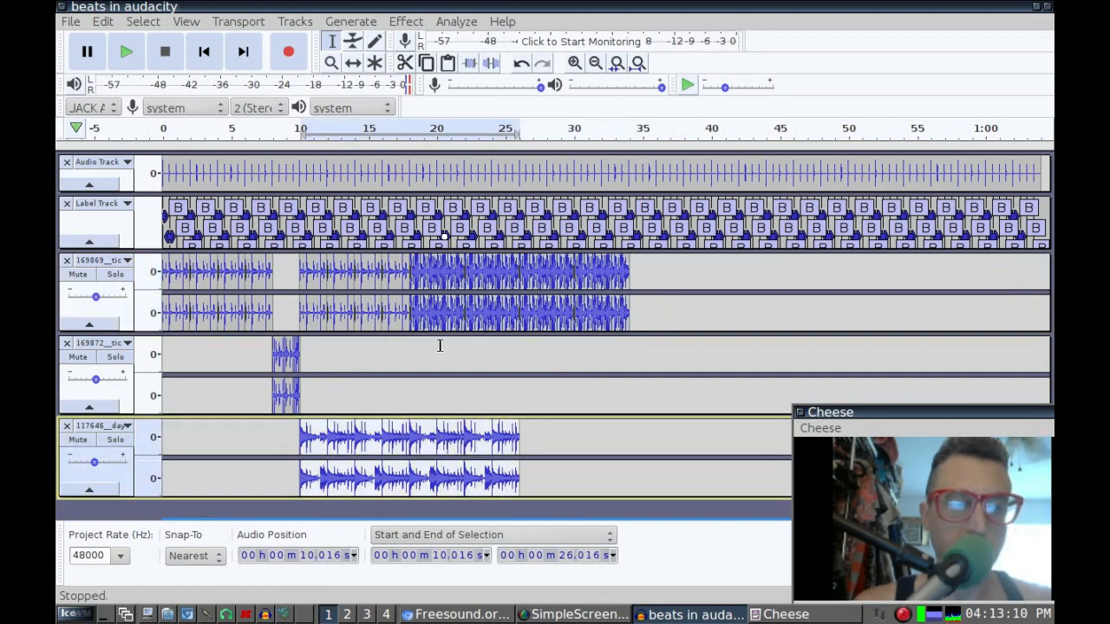
{"action": "left_click", "coordinate": [408, 21]}
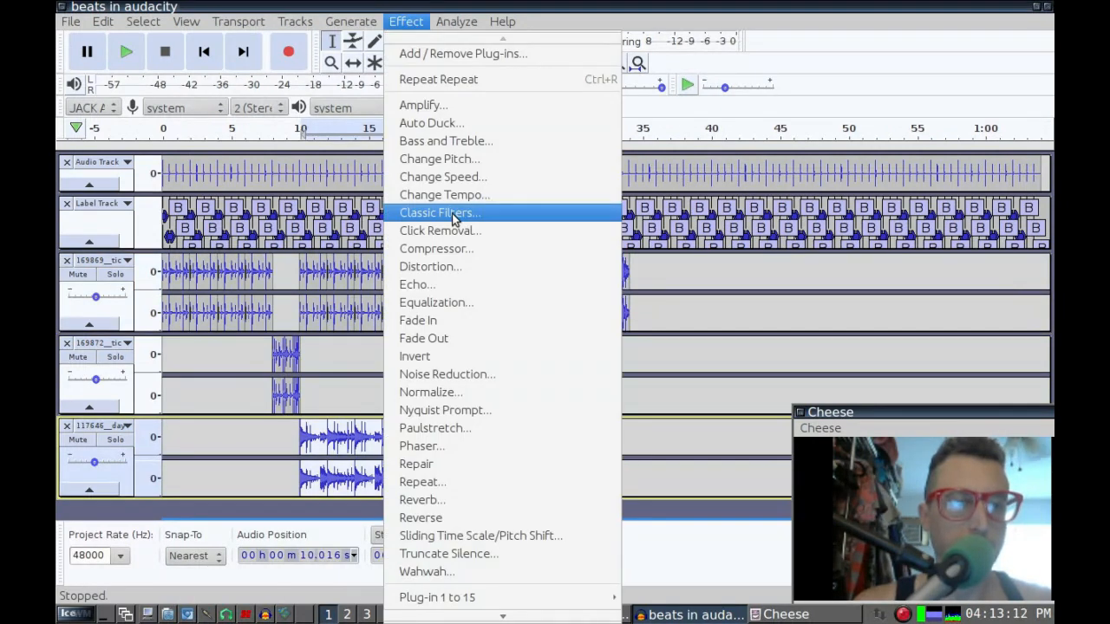
{"action": "left_click", "coordinate": [470, 483]}
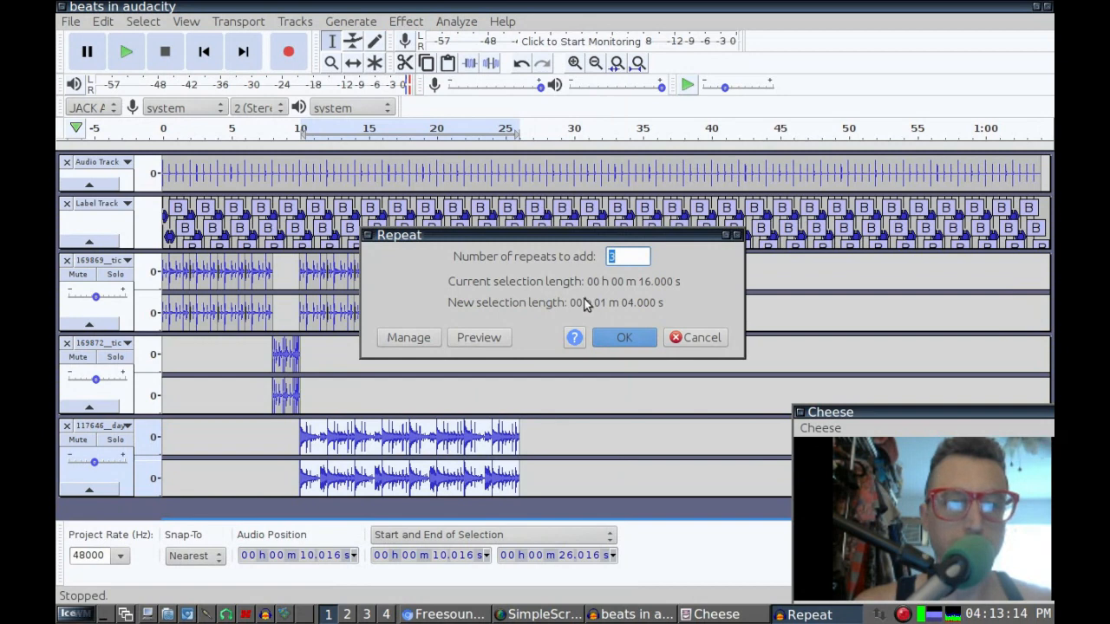
{"action": "type", "text": "1"}
{"action": "left_click", "coordinate": [625, 338]}
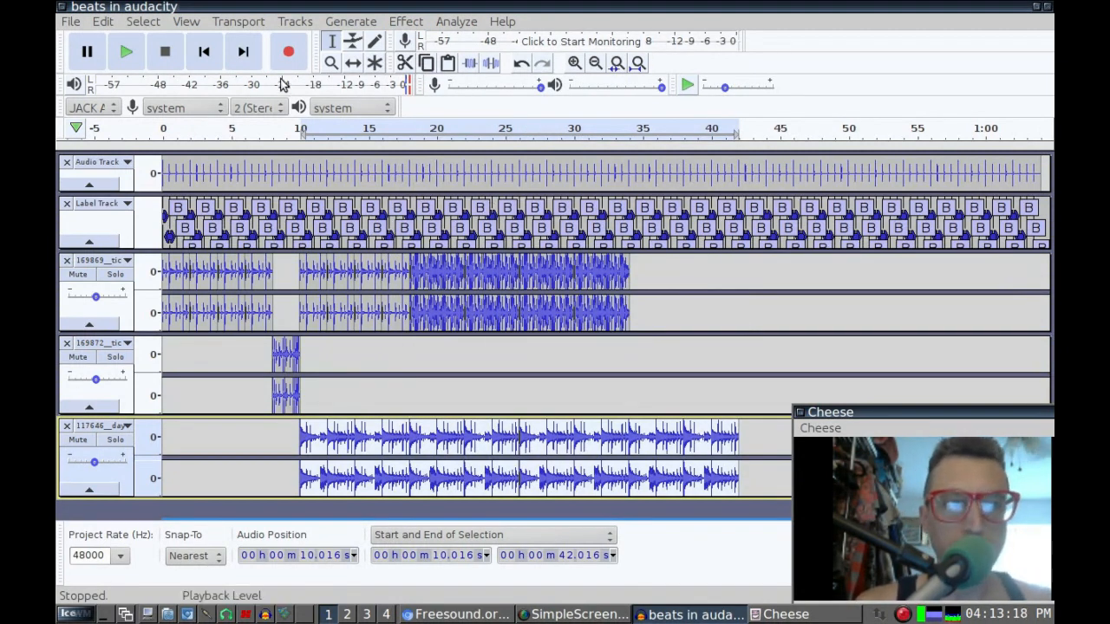
Step: Play the full arrangement from the start to hear how the loops fit together, and stop playback
{"action": "left_click", "coordinate": [202, 55]}
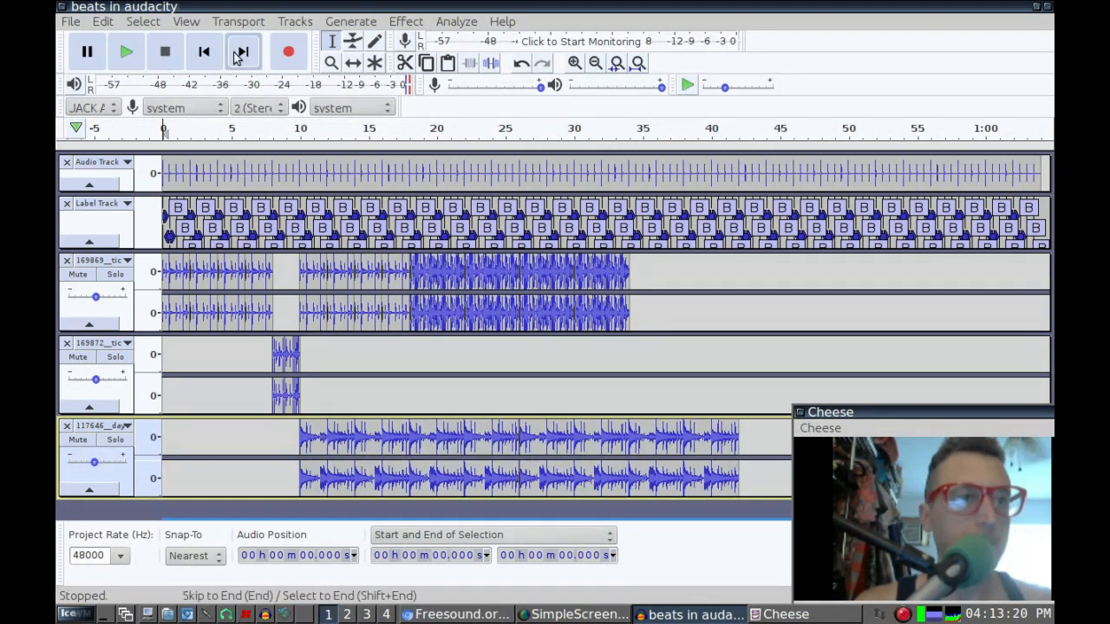
{"action": "left_click", "coordinate": [125, 54]}
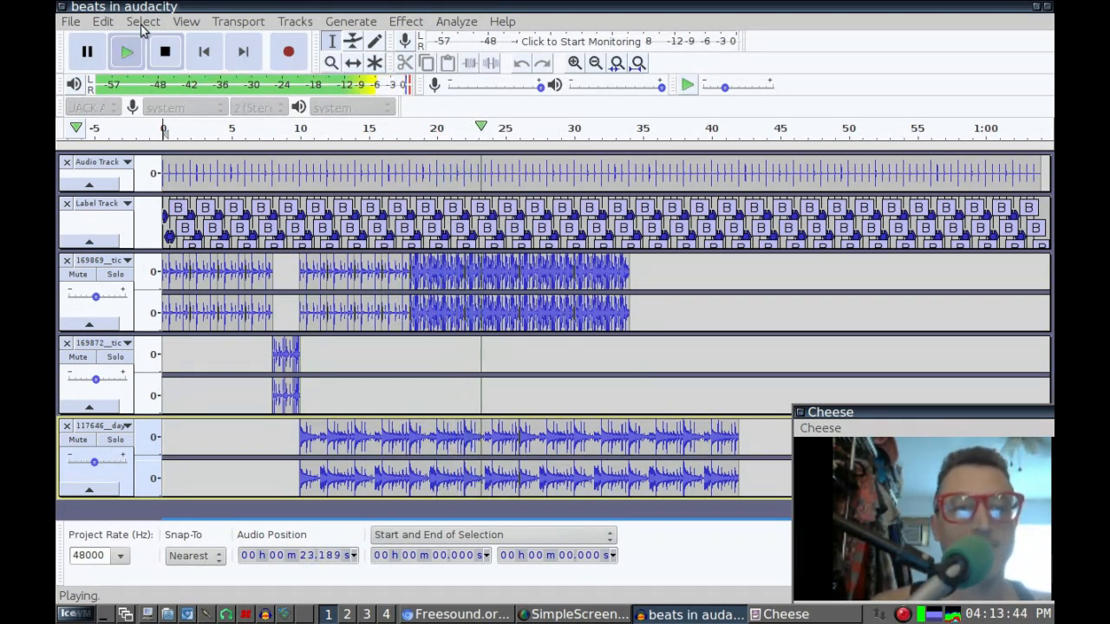
{"action": "left_click", "coordinate": [166, 55]}
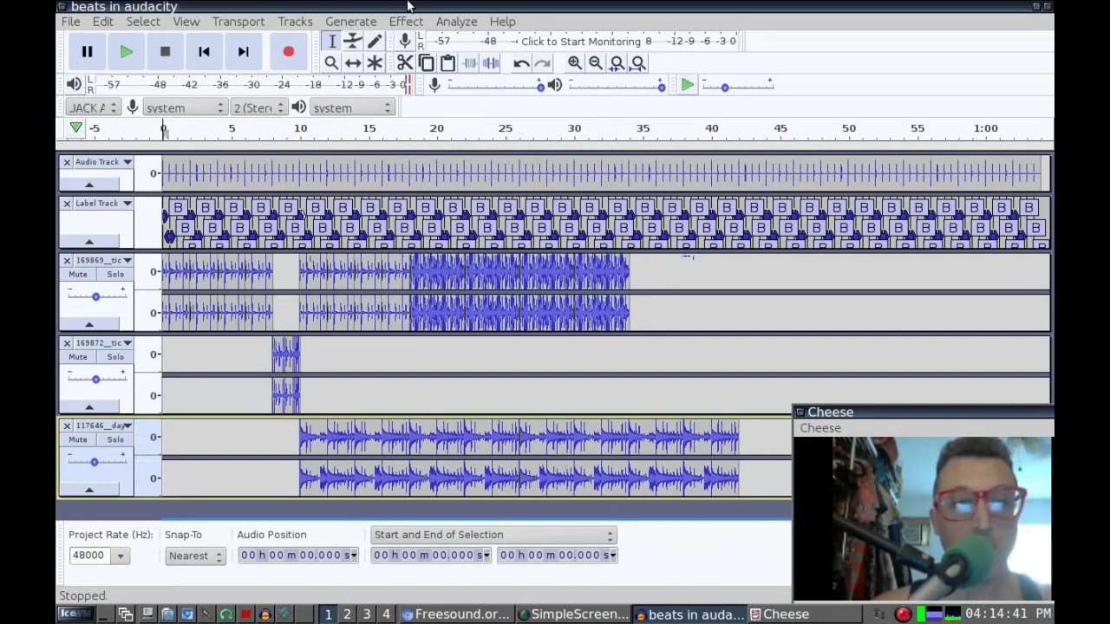
Step: Show the Mixer Board and mute the click in the Audio Track
{"action": "left_click", "coordinate": [186, 23]}
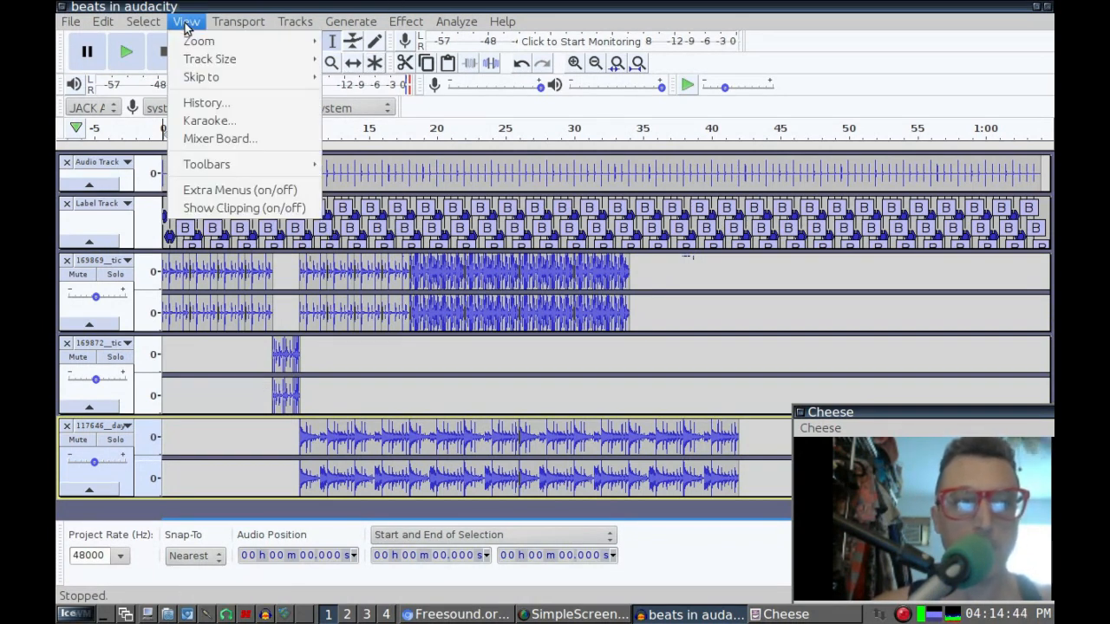
{"action": "left_click", "coordinate": [241, 139]}
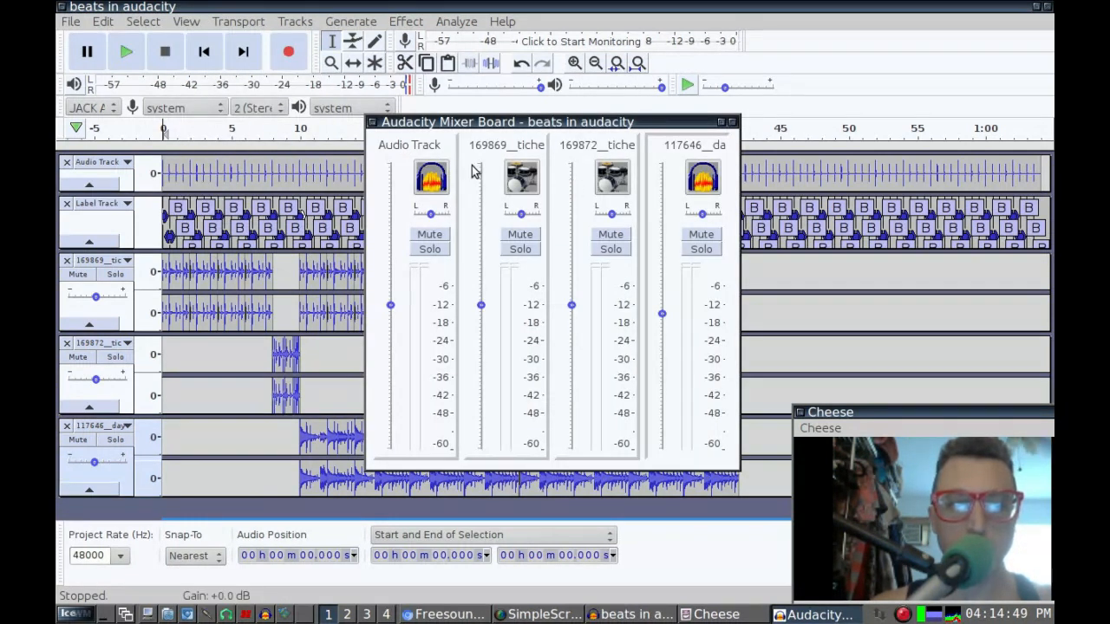
{"action": "left_click_drag", "start_coordinate": [634, 122], "coordinate": [782, 56]}
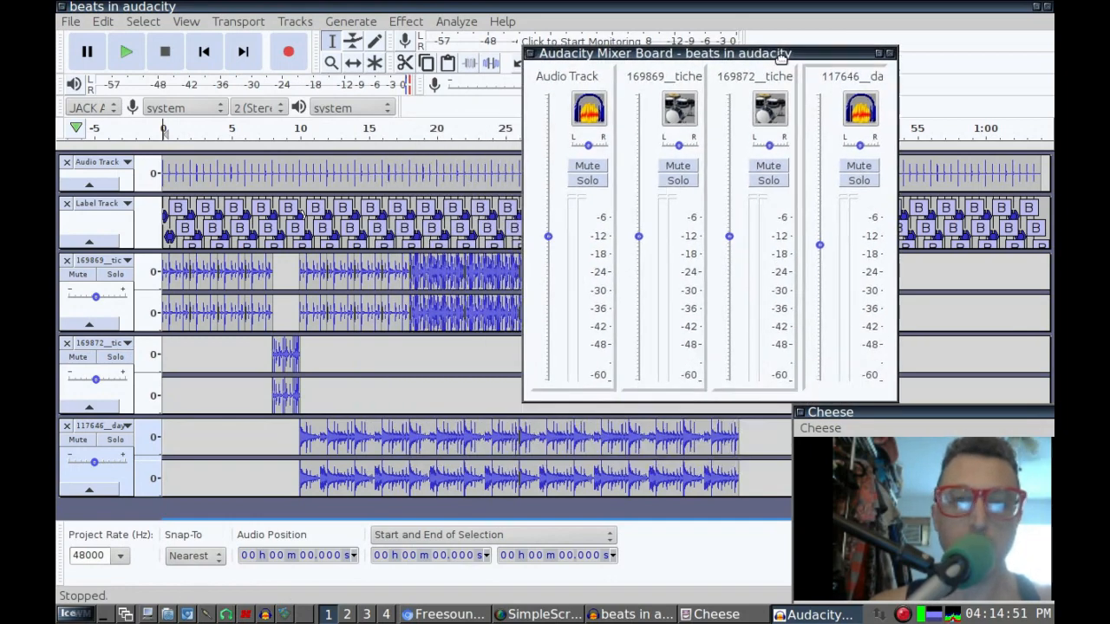
{"action": "left_click", "coordinate": [584, 169]}
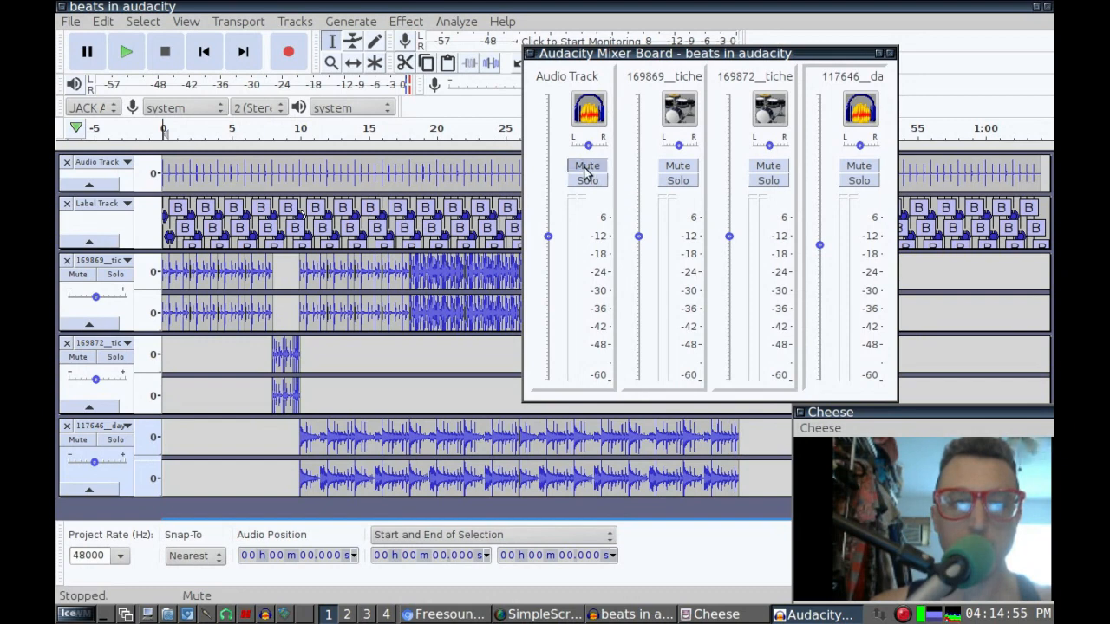
Step: Listen to the arrangement from the beginning with the click muted, and stop playback
{"action": "left_click", "coordinate": [200, 54]}
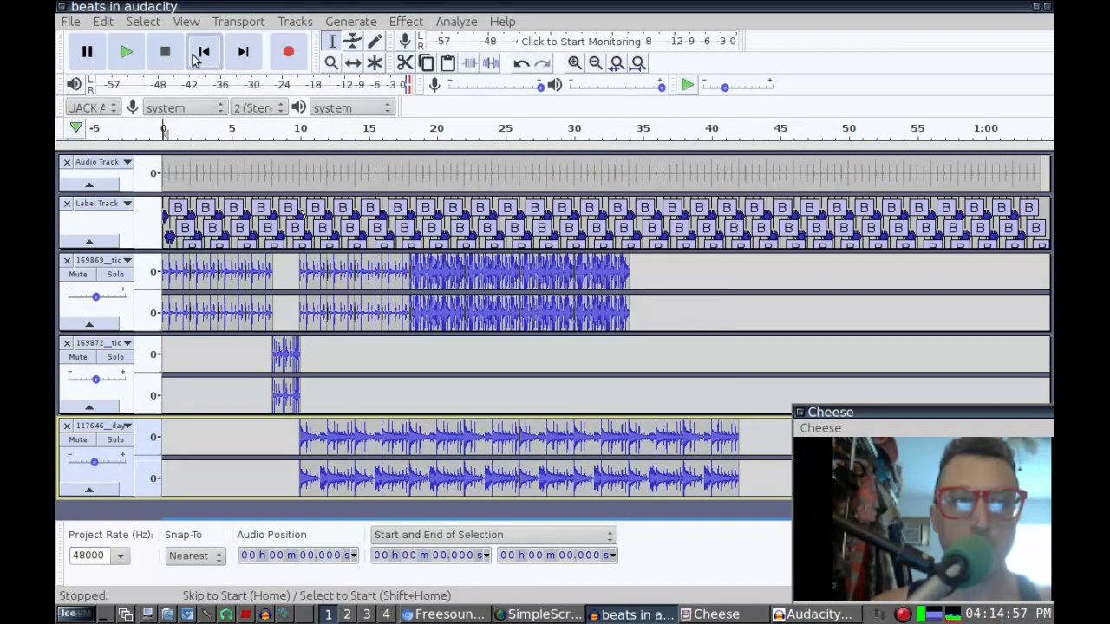
{"action": "left_click", "coordinate": [127, 55]}
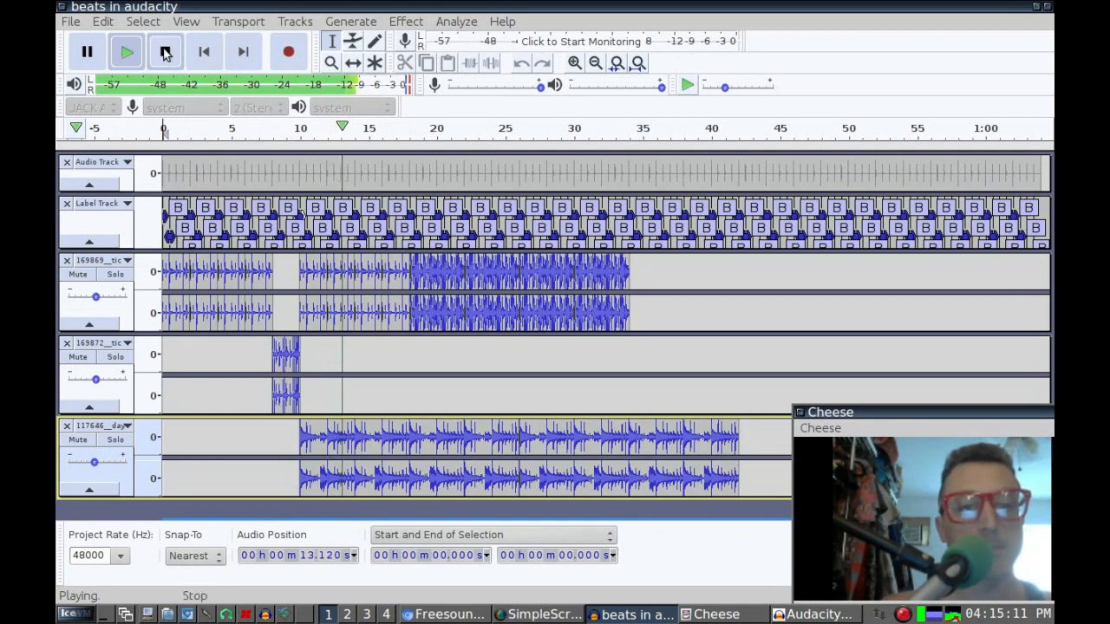
{"action": "left_click", "coordinate": [166, 53]}
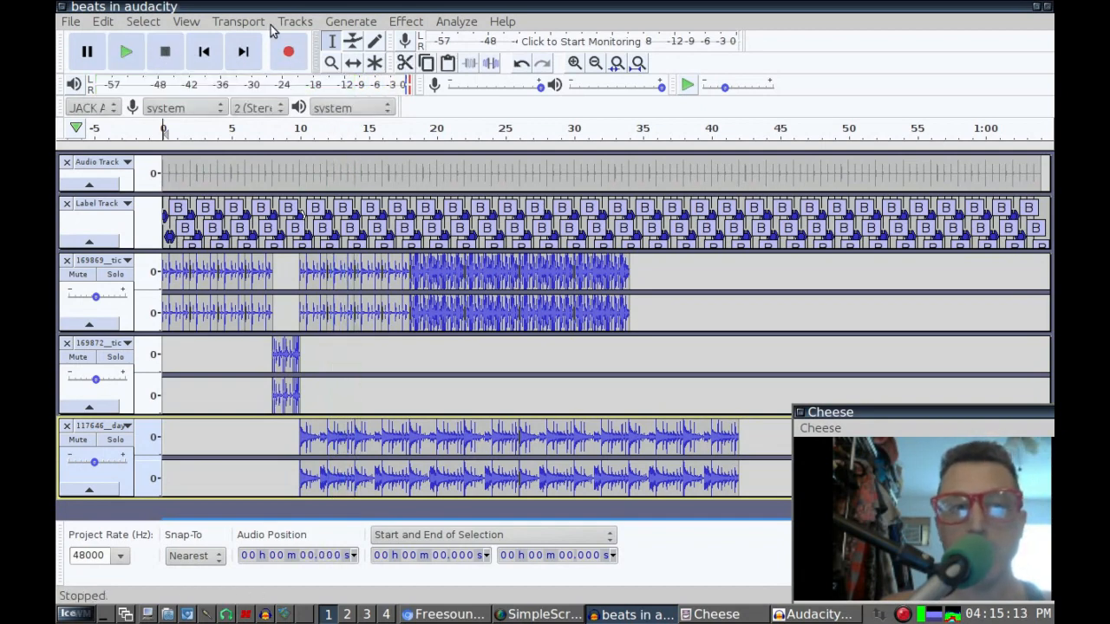
Step: Import the audio file 161097__snapper4298__120-beeps.wav from the demo loops folder
{"action": "left_click", "coordinate": [69, 21]}
{"action": "mouse_move", "coordinate": [91, 12]}
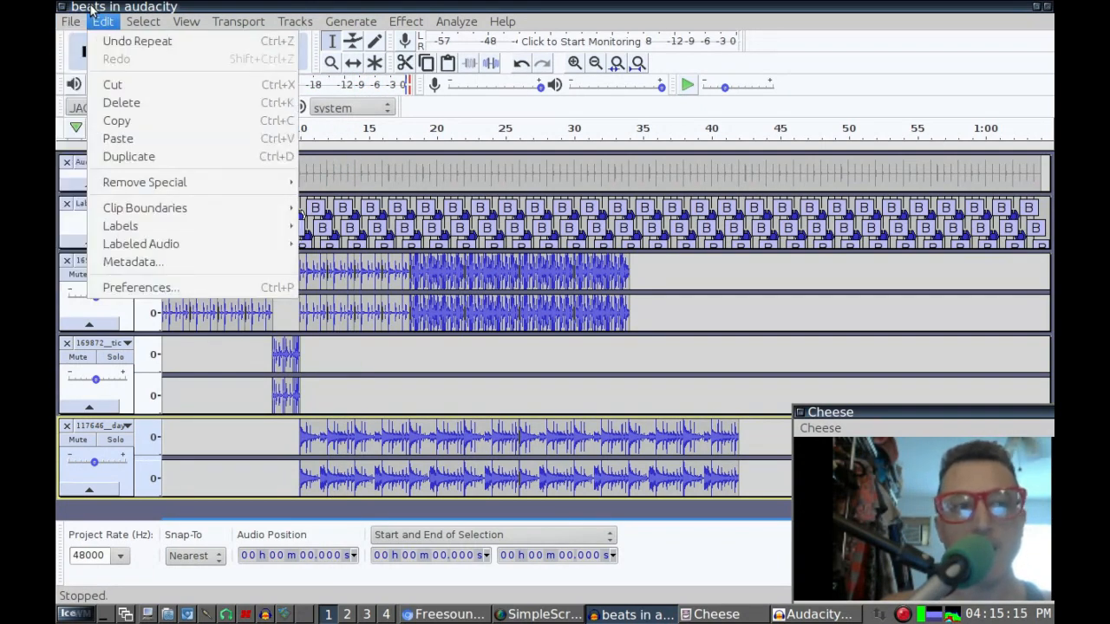
{"action": "mouse_move", "coordinate": [124, 183]}
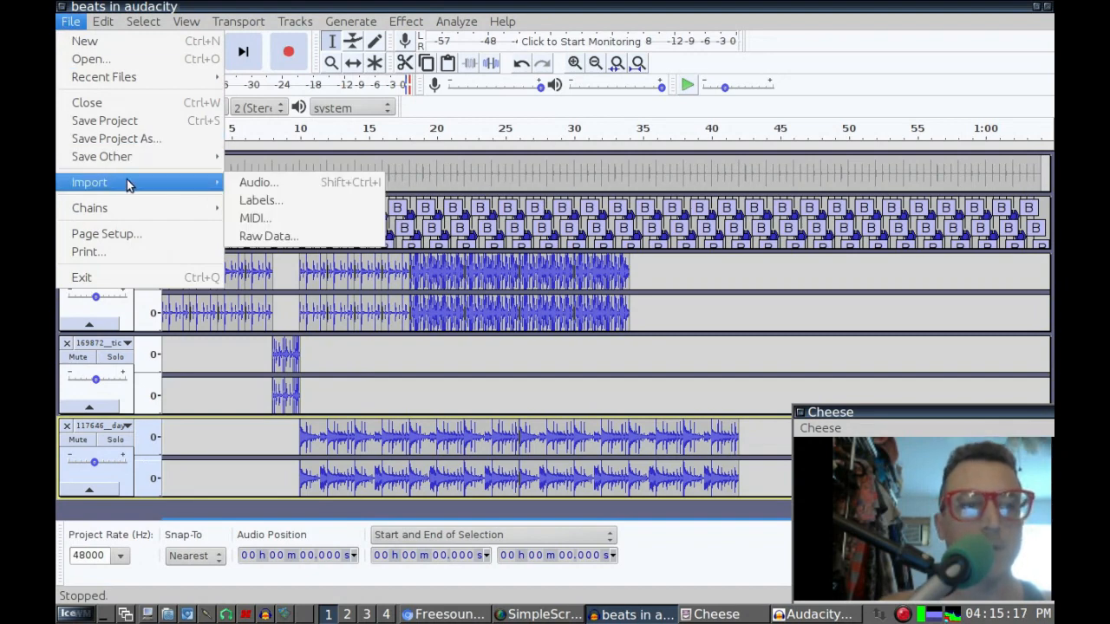
{"action": "left_click", "coordinate": [285, 182]}
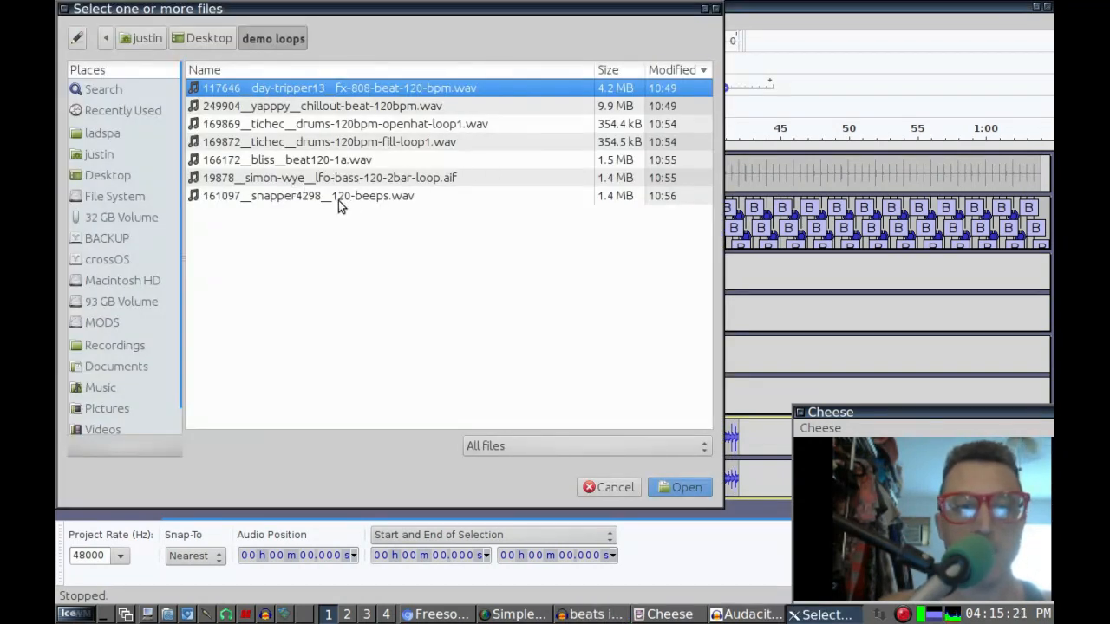
{"action": "left_click", "coordinate": [285, 196]}
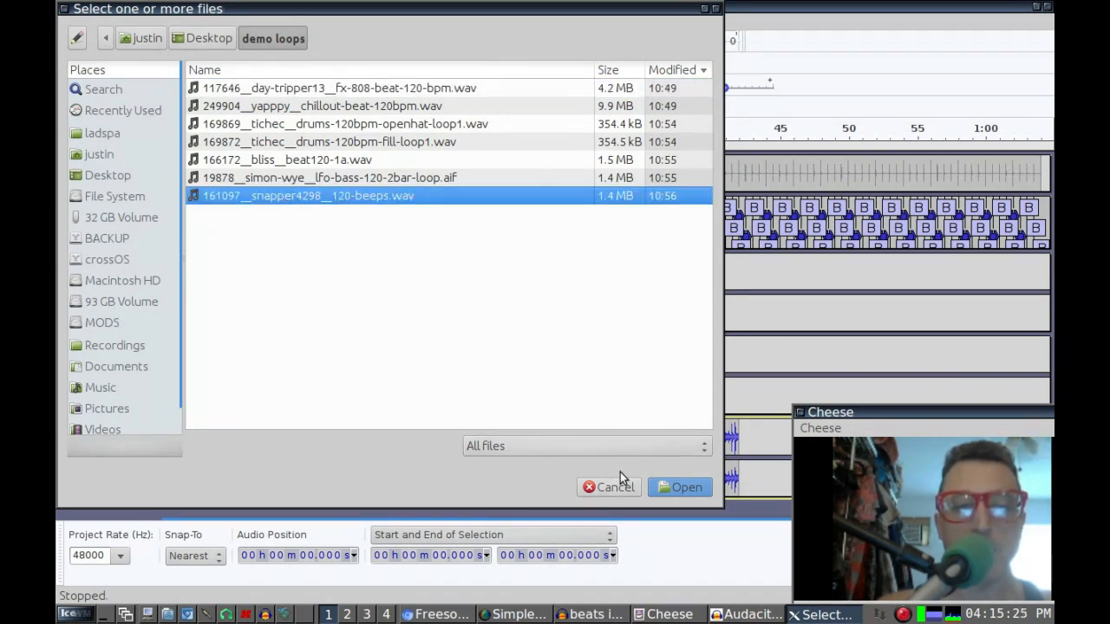
{"action": "left_click", "coordinate": [679, 488]}
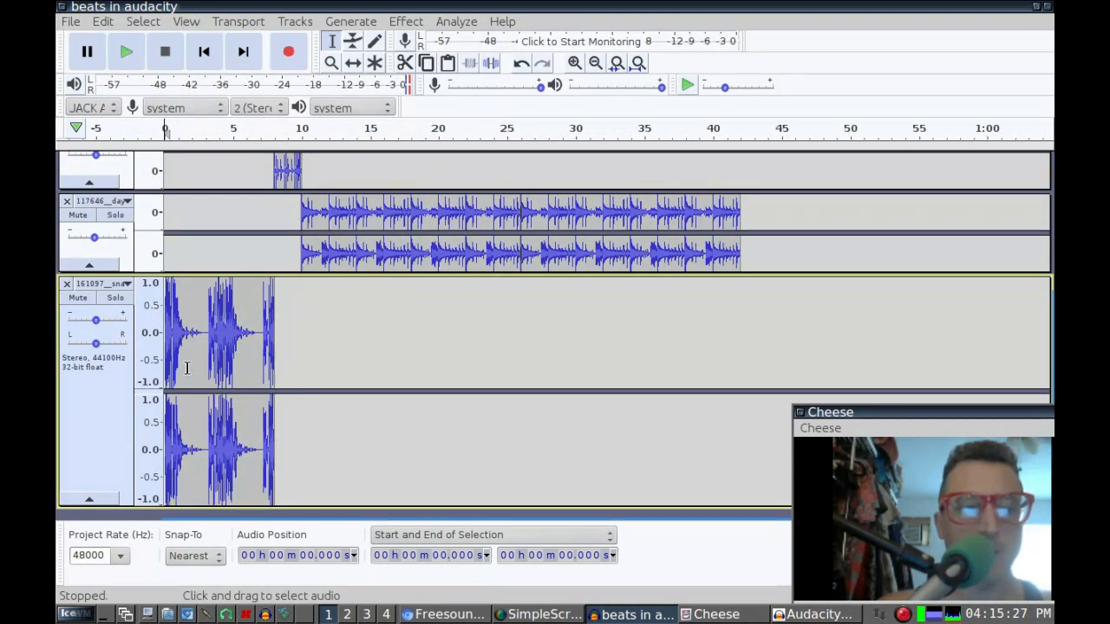
Step: Solo the imported beeps track for a short listen, stop playback and turn solo off again
{"action": "left_click", "coordinate": [113, 299]}
{"action": "key", "text": "space"}
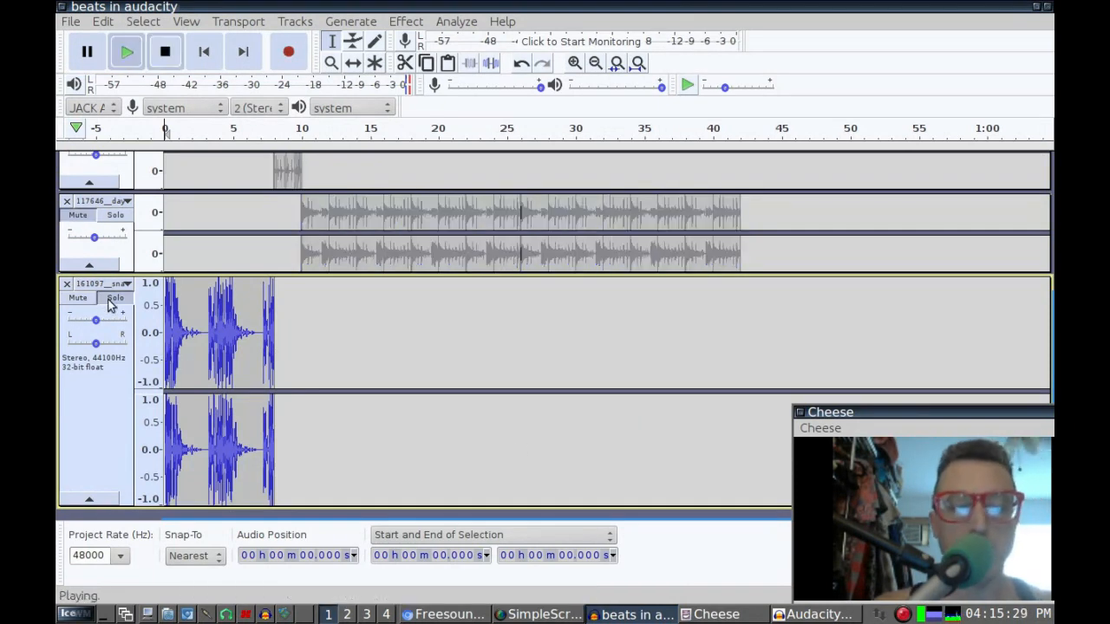
{"action": "key", "text": "space"}
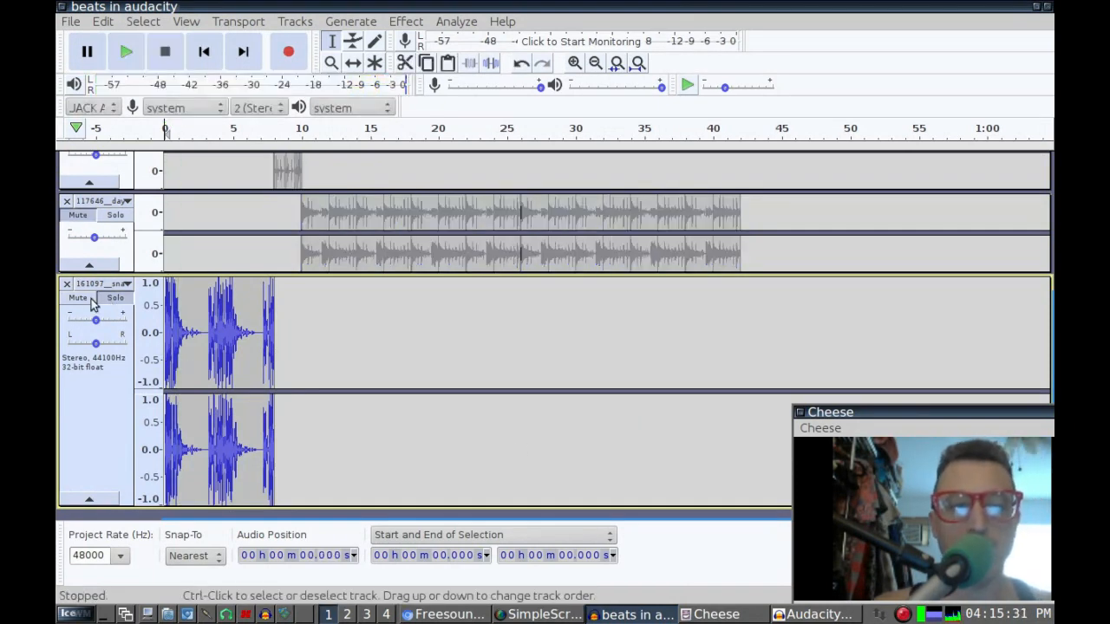
{"action": "left_click", "coordinate": [113, 298]}
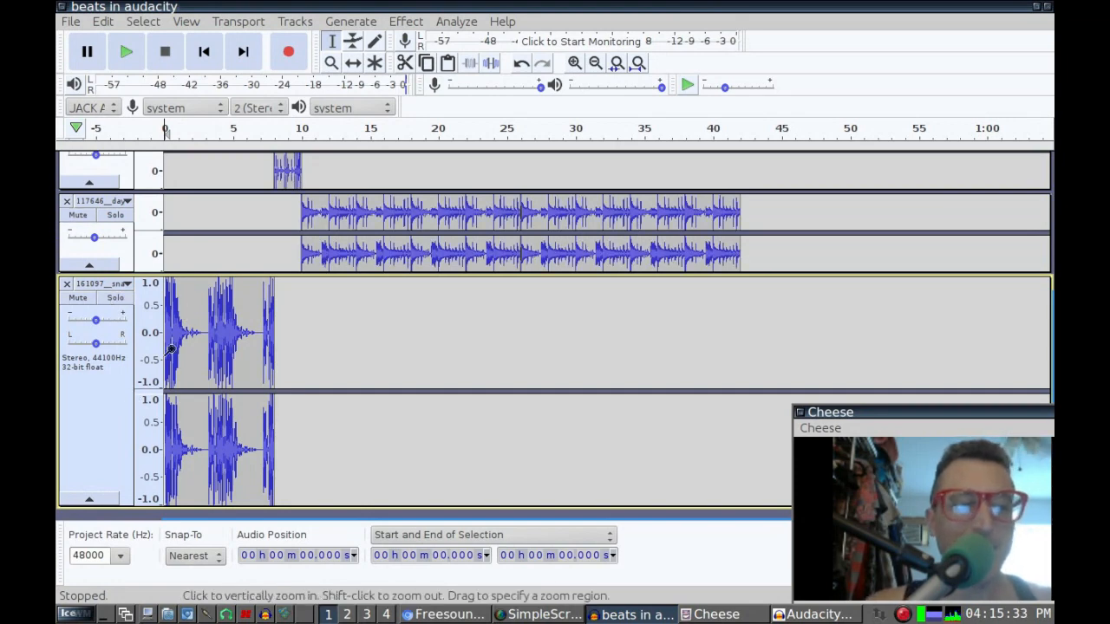
Step: Reduce the heights of the beeps, fx-808 beat and openhat tracks and time-shift the beeps clip to start at about 18 s
{"action": "left_click", "coordinate": [353, 63]}
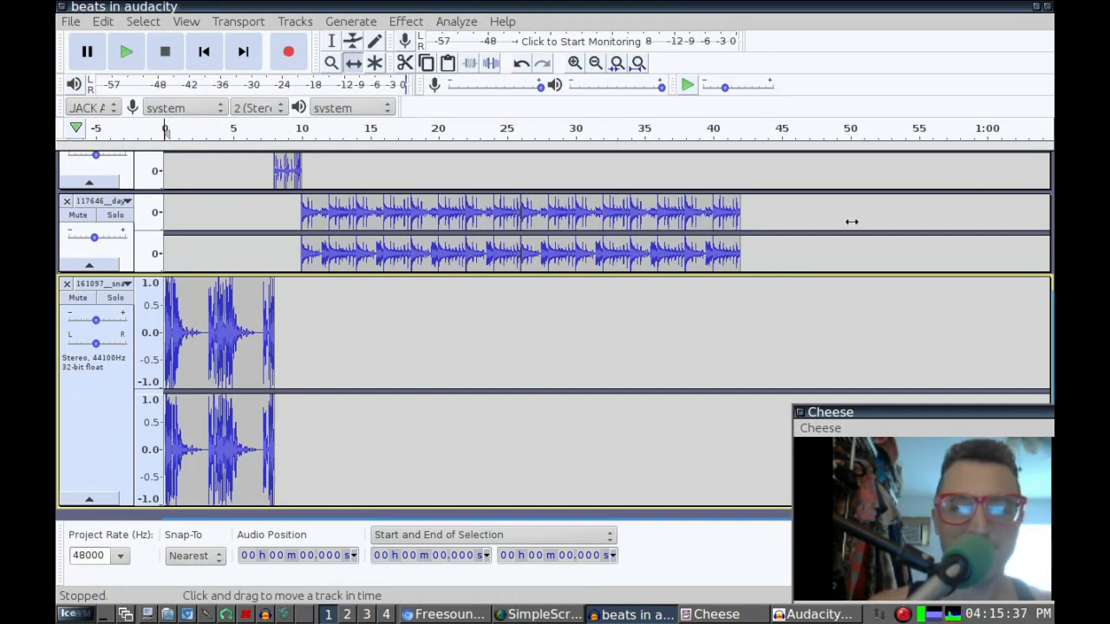
{"action": "left_click_drag", "start_coordinate": [542, 500], "coordinate": [547, 395]}
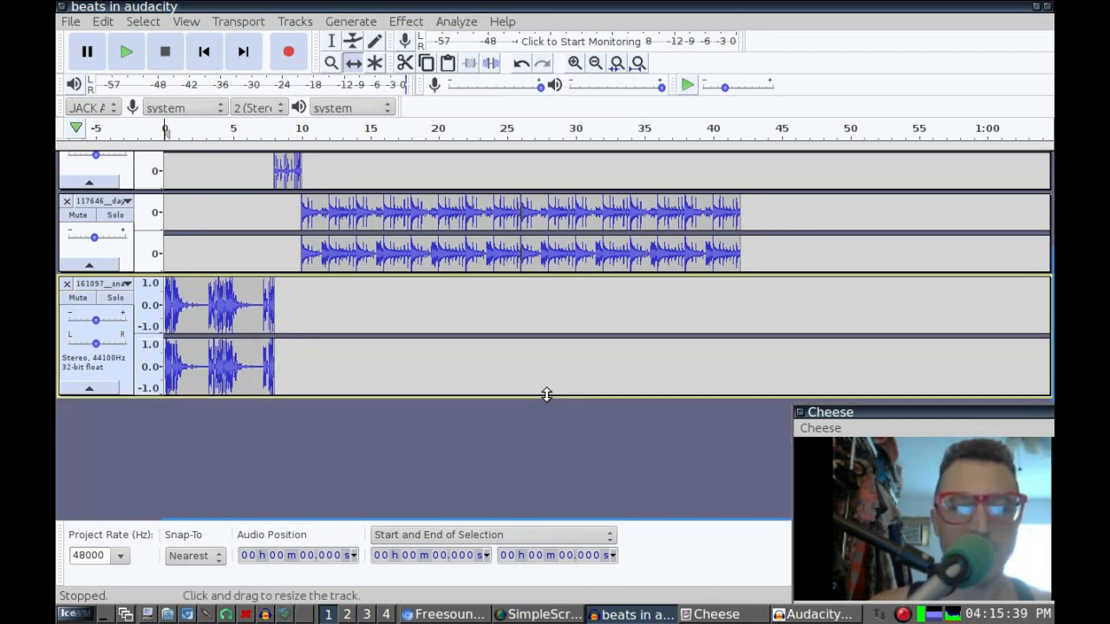
{"action": "left_click_drag", "start_coordinate": [556, 274], "coordinate": [563, 215]}
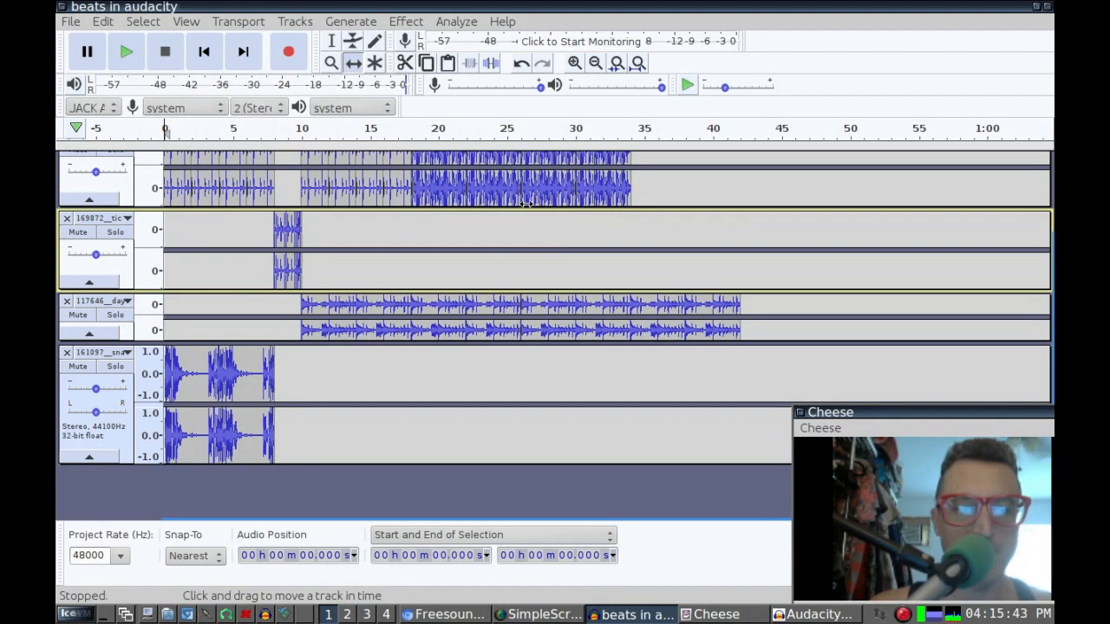
{"action": "left_click_drag", "start_coordinate": [518, 208], "coordinate": [520, 173]}
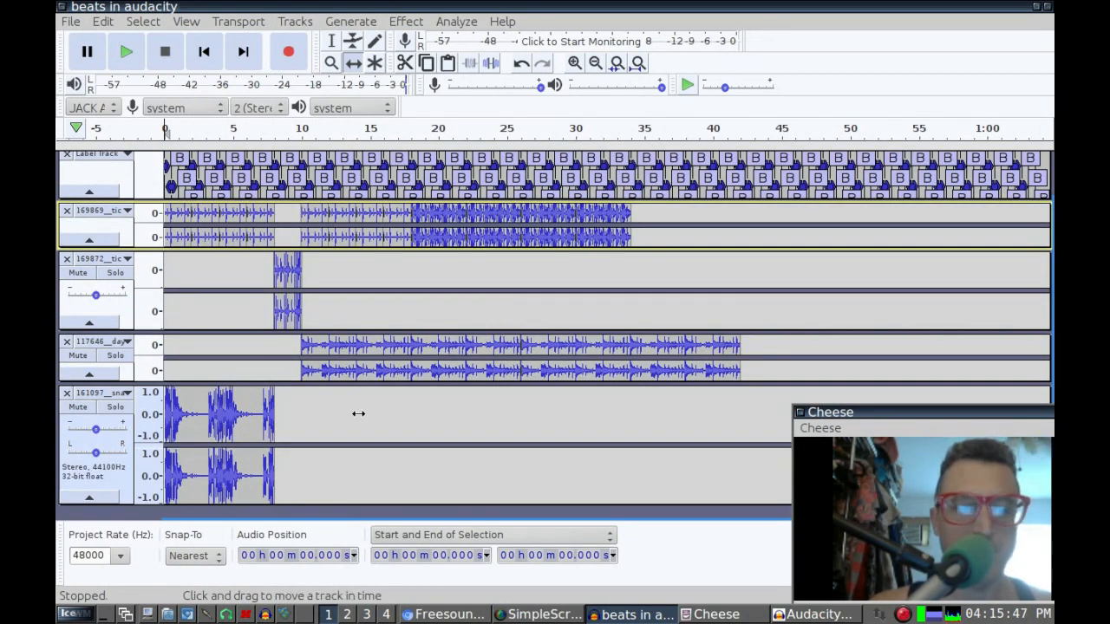
{"action": "left_click_drag", "start_coordinate": [209, 416], "coordinate": [320, 434]}
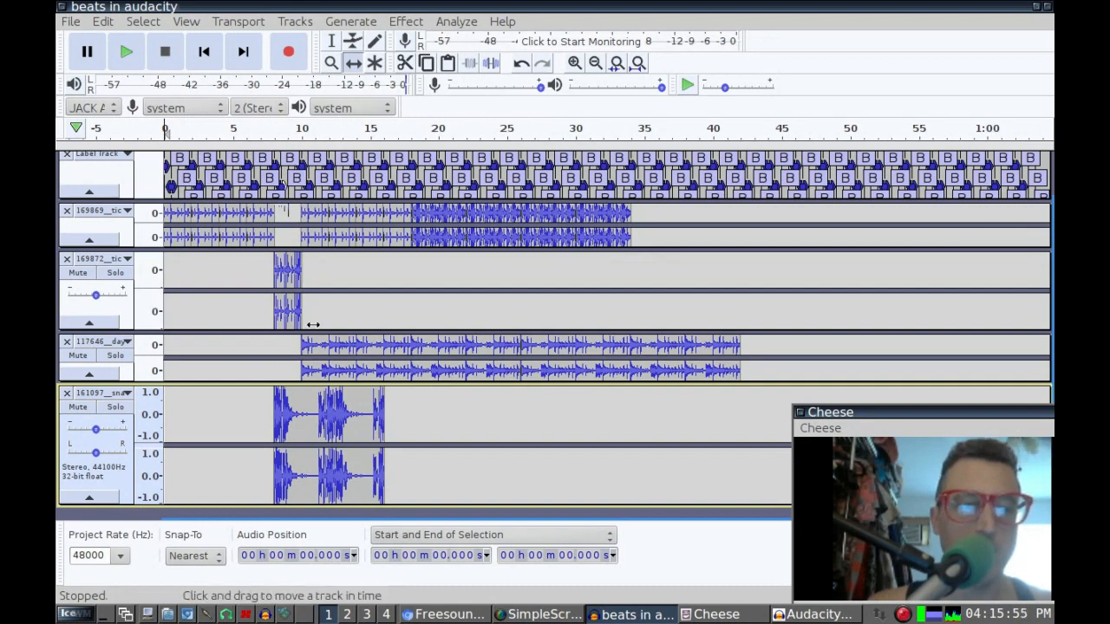
{"action": "left_click_drag", "start_coordinate": [306, 419], "coordinate": [436, 447]}
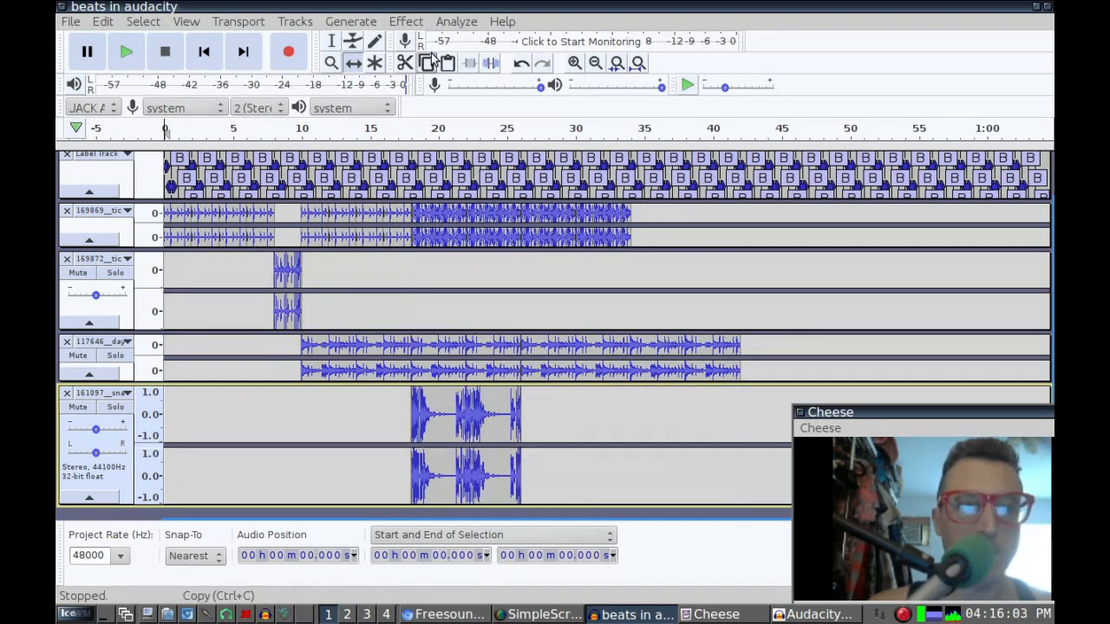
Step: Delete the fx-808 beat from about 18 s to the end of its audio
{"action": "left_click", "coordinate": [331, 40]}
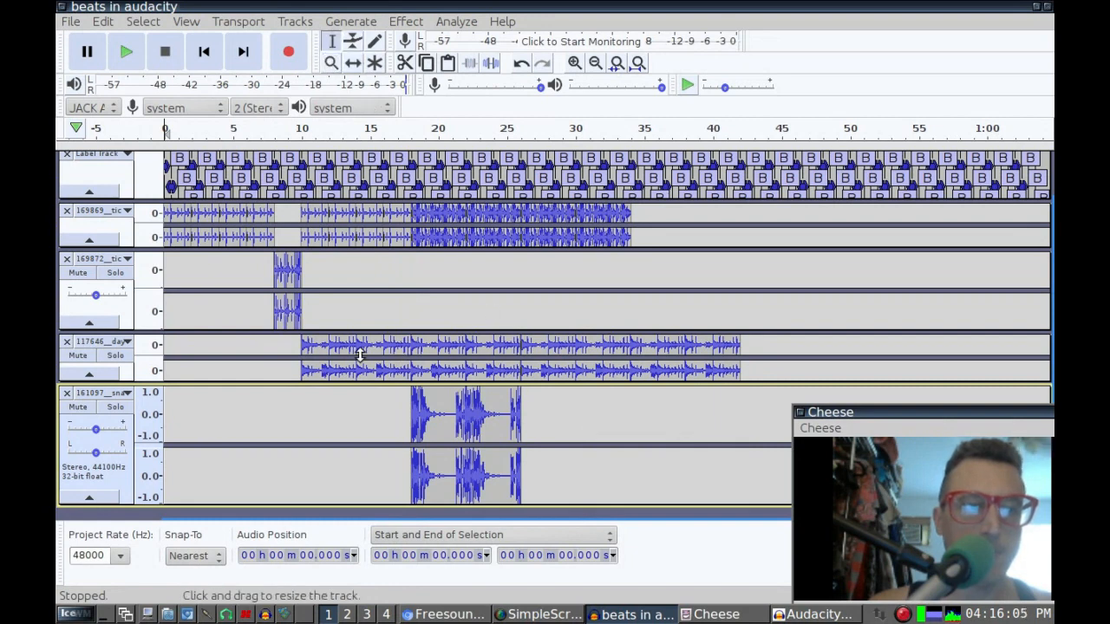
{"action": "left_click_drag", "start_coordinate": [413, 347], "coordinate": [742, 350]}
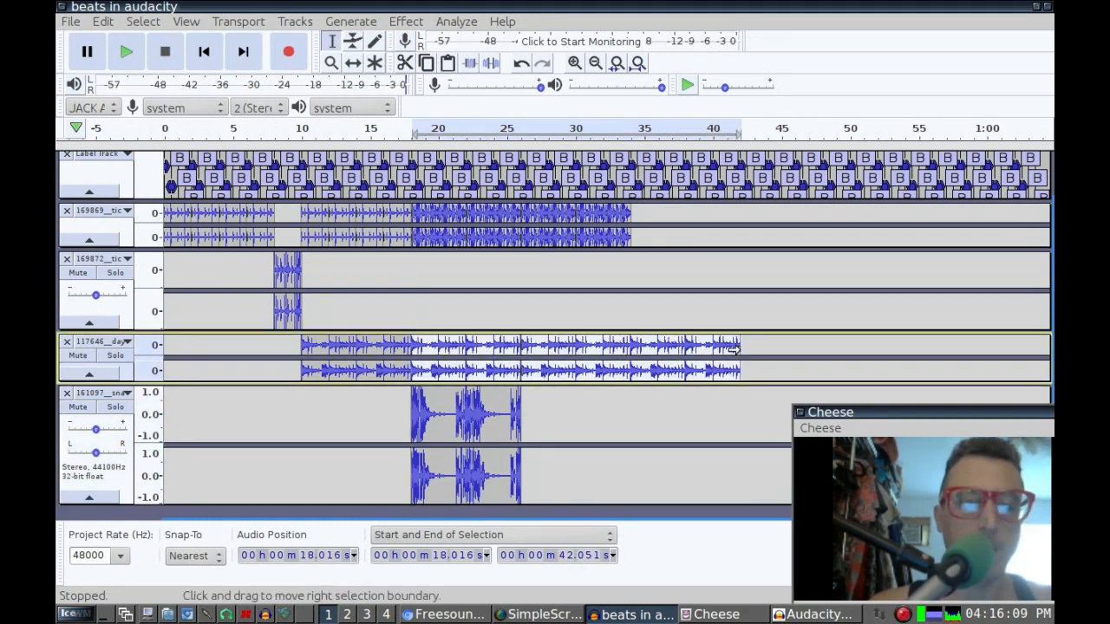
{"action": "key", "text": "Delete"}
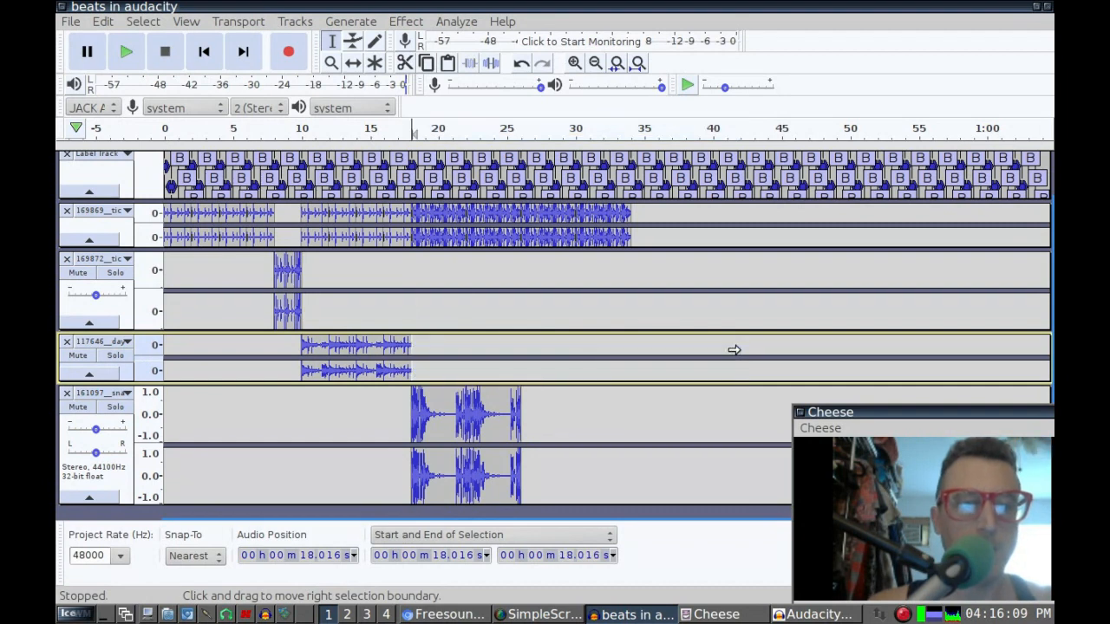
Step: Apply Wahwah to the 169872 clip between 8 and 10 s with an LFO frequency of 0.5 Hz, previewing it before applying
{"action": "double_click", "coordinate": [287, 272]}
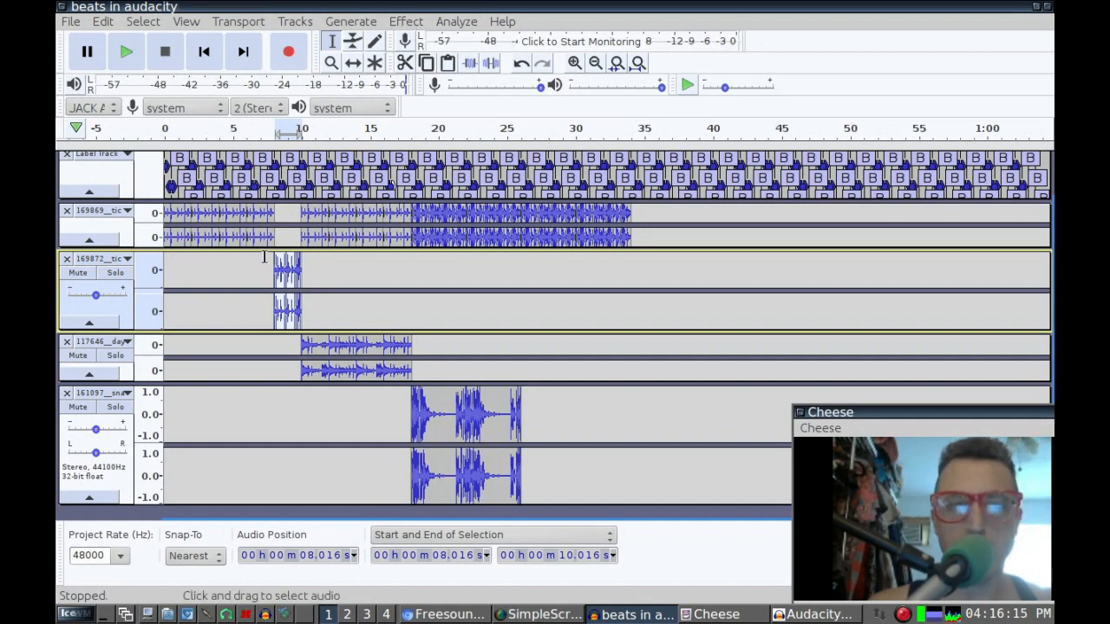
{"action": "left_click", "coordinate": [405, 22]}
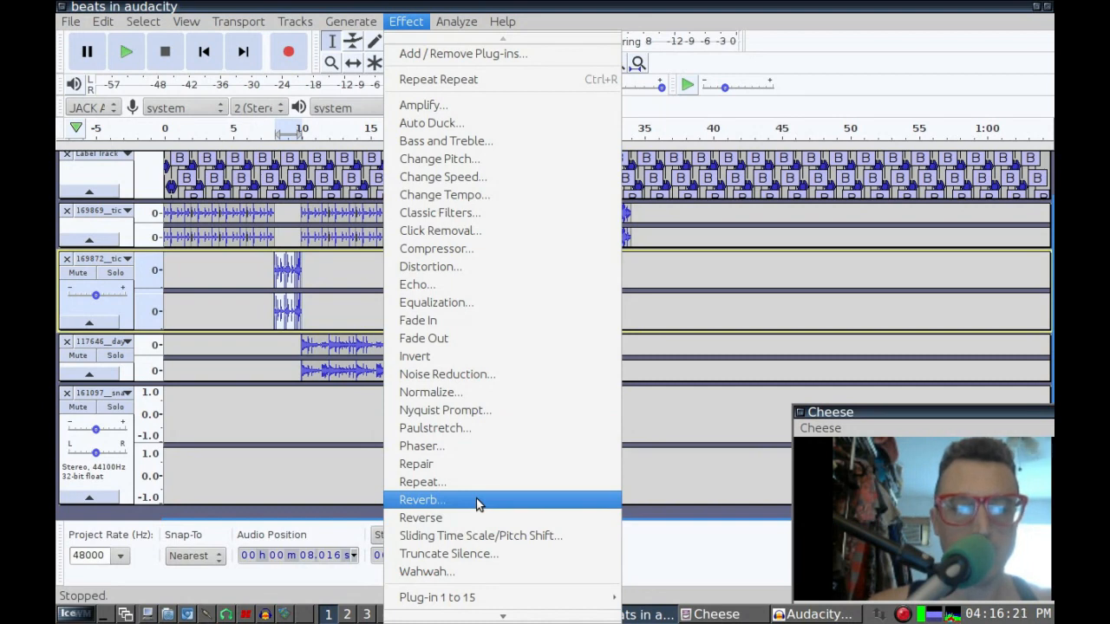
{"action": "left_click", "coordinate": [457, 572]}
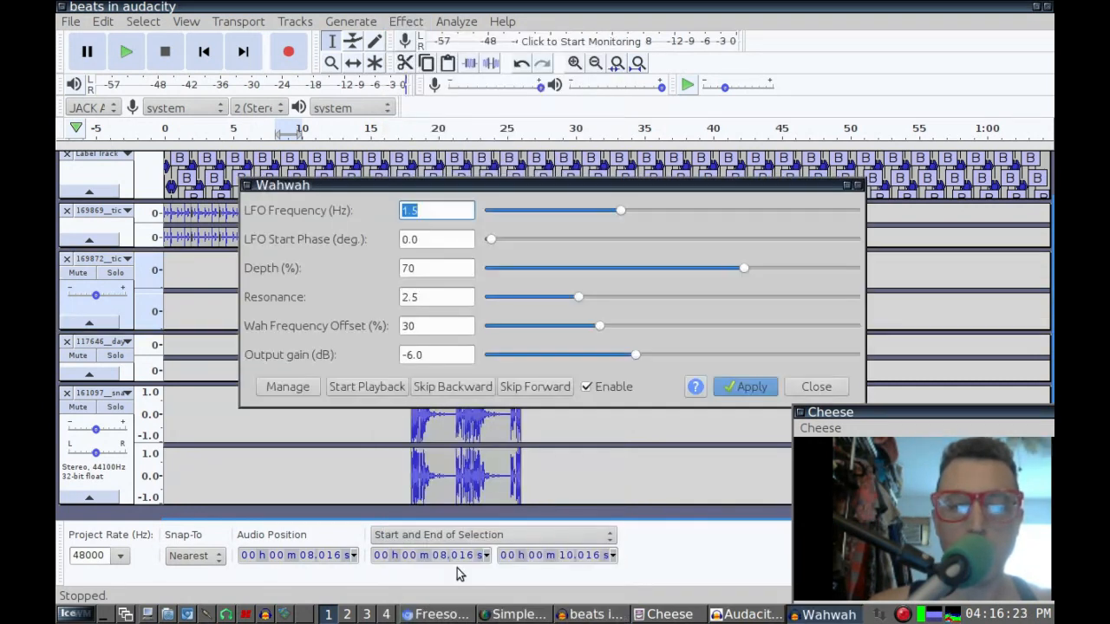
{"action": "left_click", "coordinate": [364, 387]}
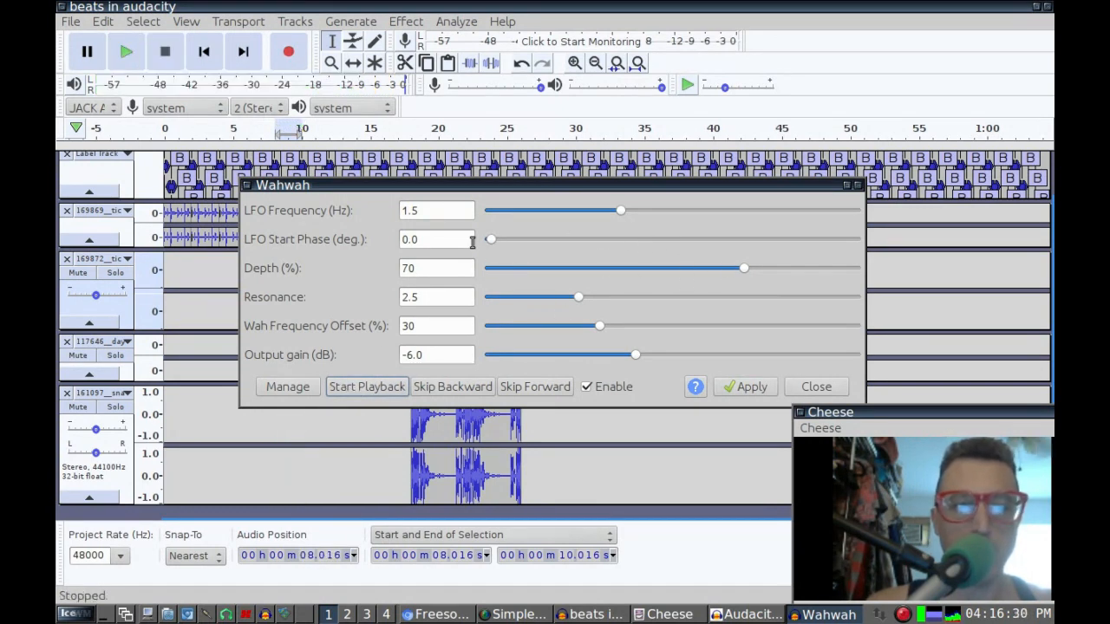
{"action": "left_click_drag", "start_coordinate": [618, 210], "coordinate": [612, 211]}
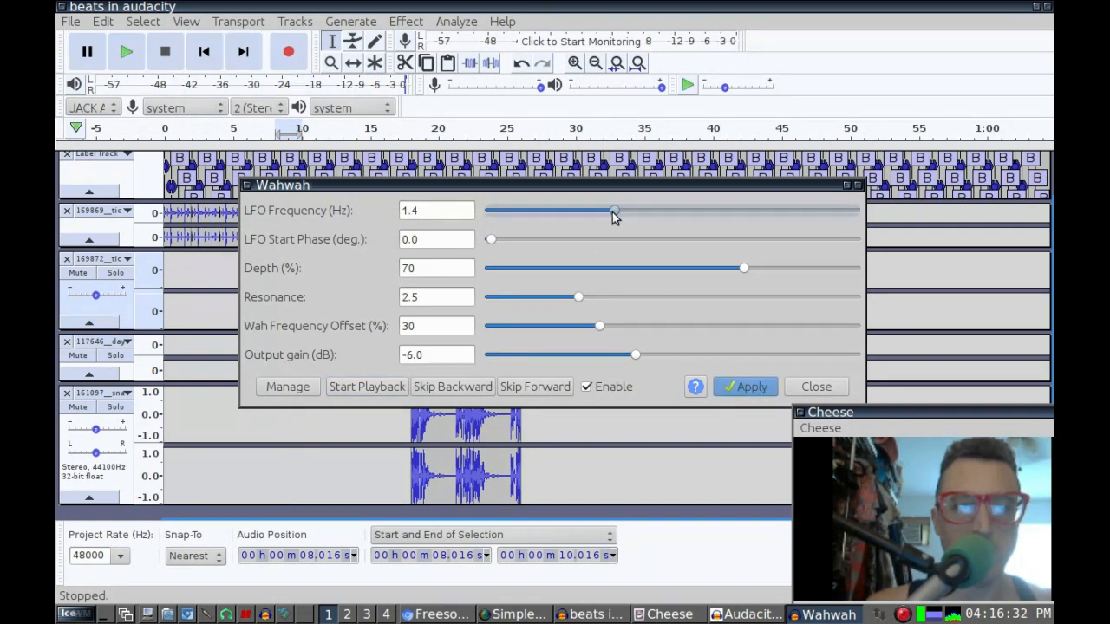
{"action": "left_click", "coordinate": [363, 383]}
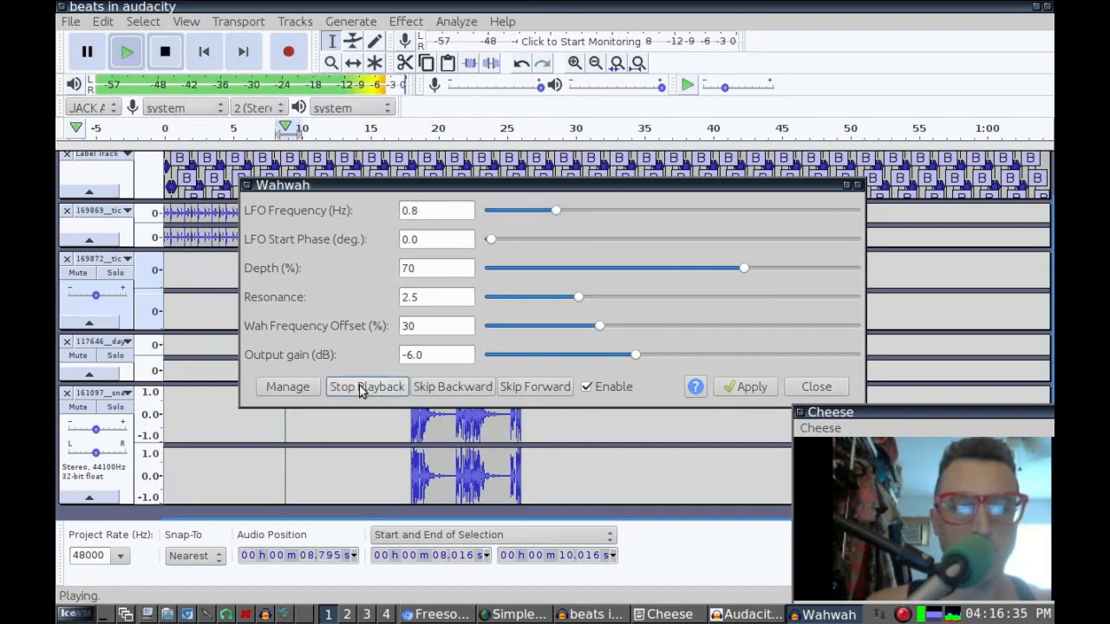
{"action": "left_click", "coordinate": [556, 211]}
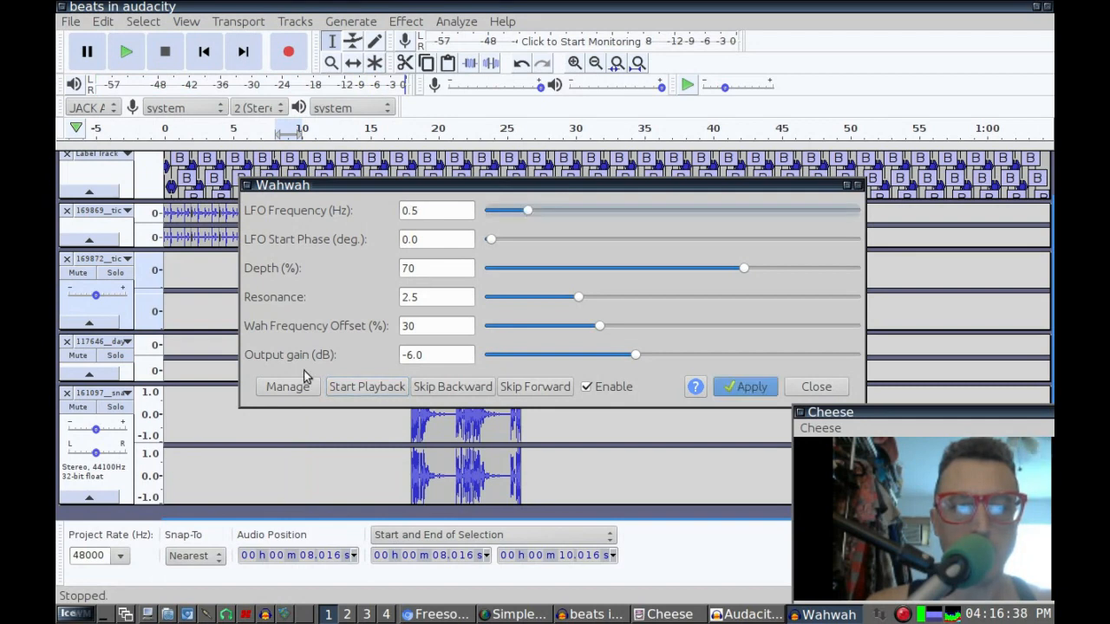
{"action": "left_click", "coordinate": [352, 391]}
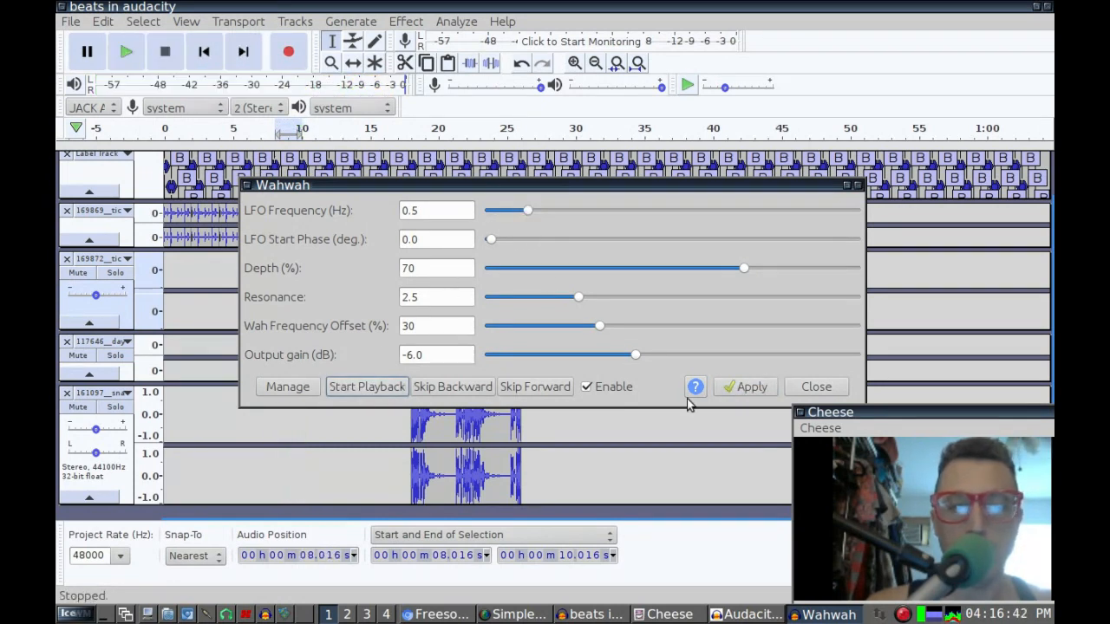
{"action": "left_click", "coordinate": [753, 388]}
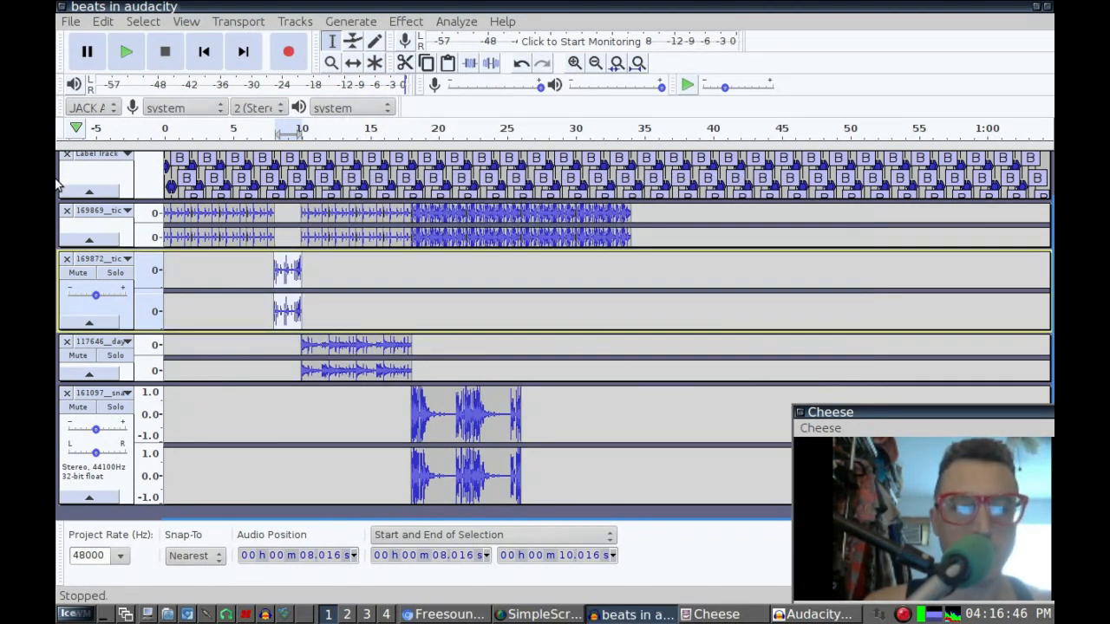
Step: Play the arrangement from the start to past 19 s, and stop playback
{"action": "left_click", "coordinate": [212, 54]}
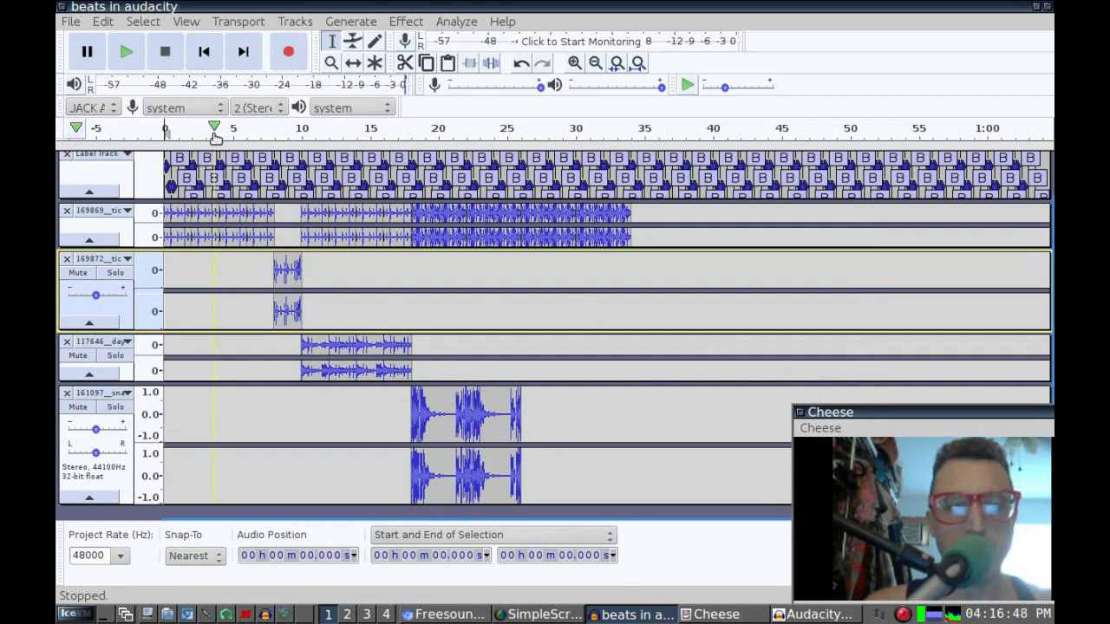
{"action": "key", "text": "space"}
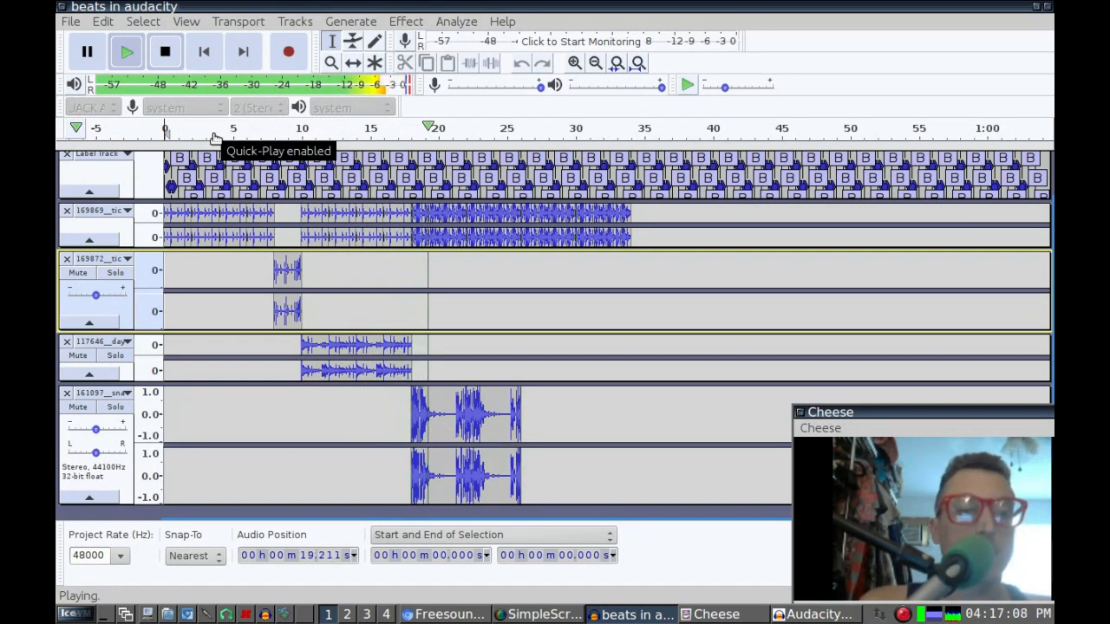
{"action": "left_click", "coordinate": [164, 54]}
Step: Repeat the 161097 beeps clip at 18 s one more time and listen to the arrangement from about 13 s
{"action": "double_click", "coordinate": [486, 404]}
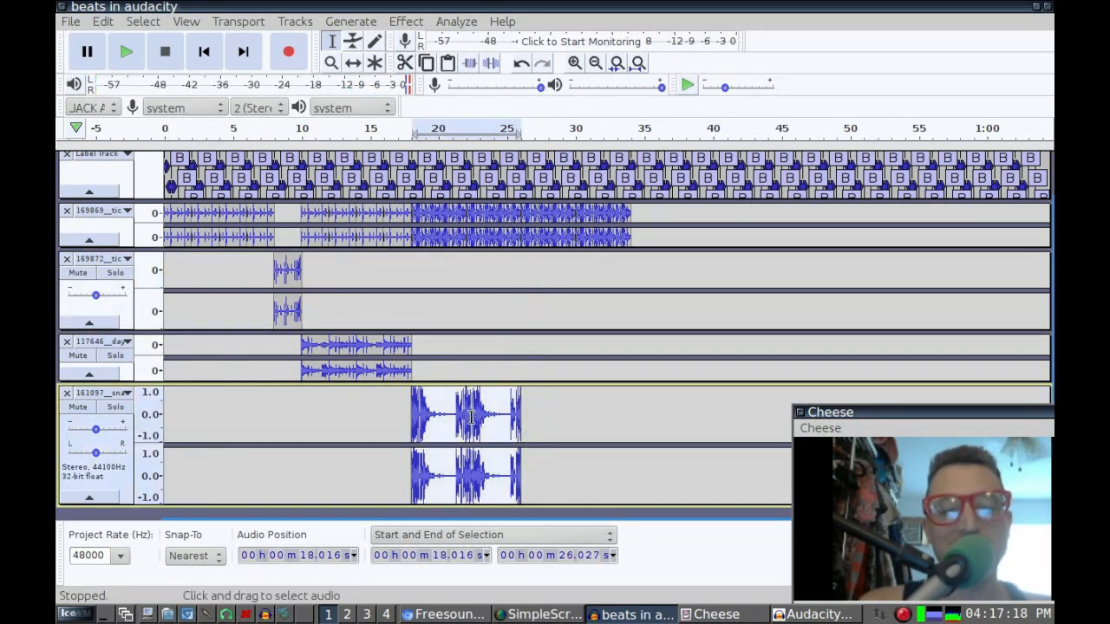
{"action": "left_click", "coordinate": [415, 24]}
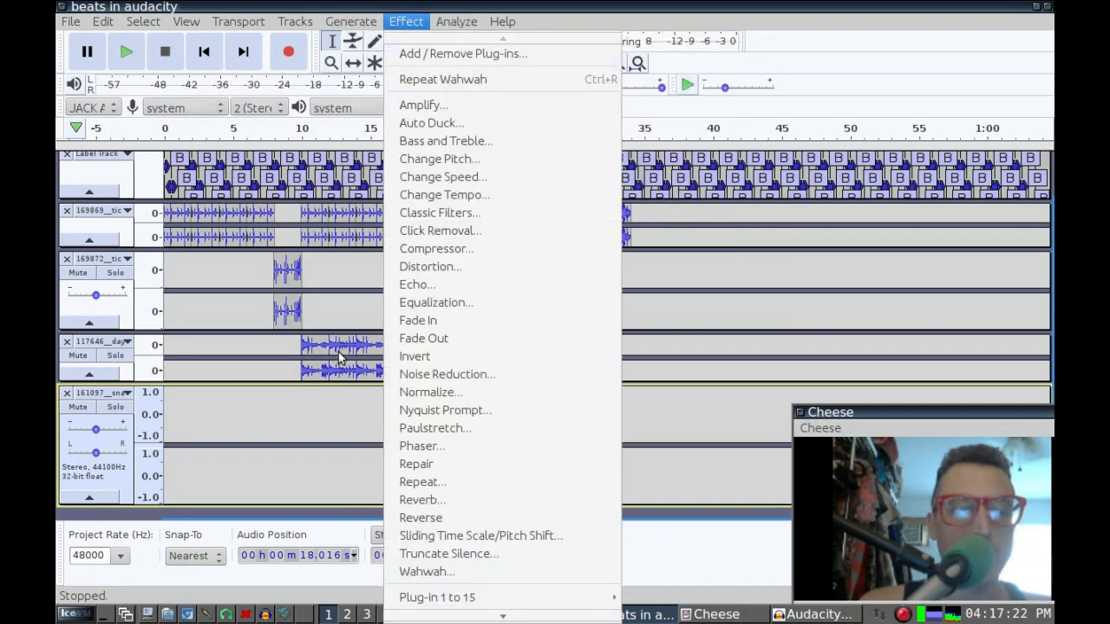
{"action": "left_click", "coordinate": [423, 482]}
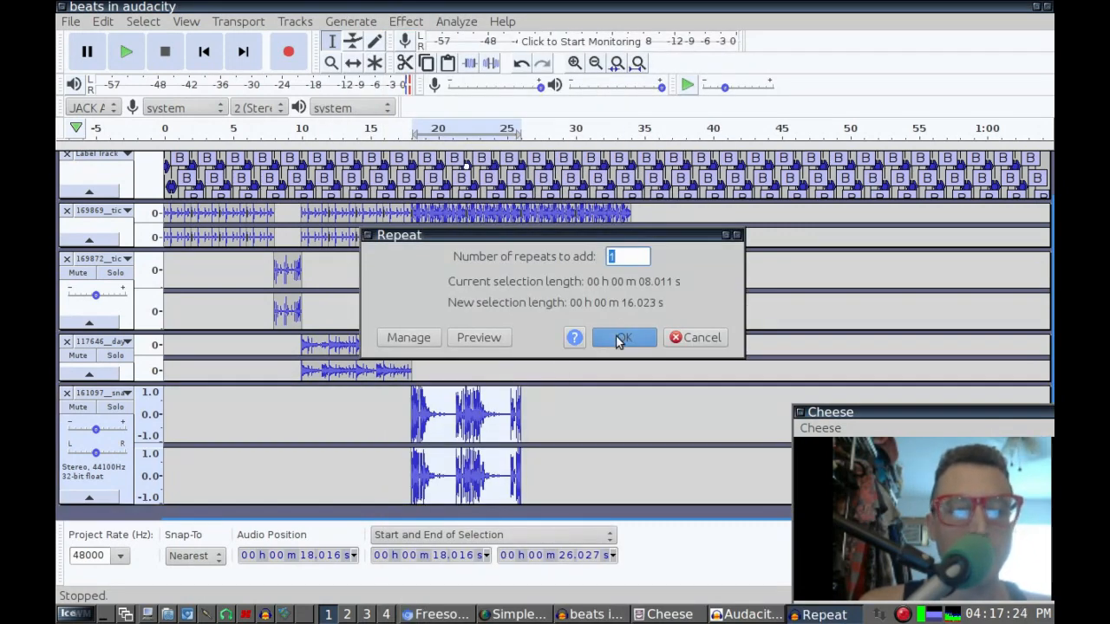
{"action": "left_click", "coordinate": [619, 339]}
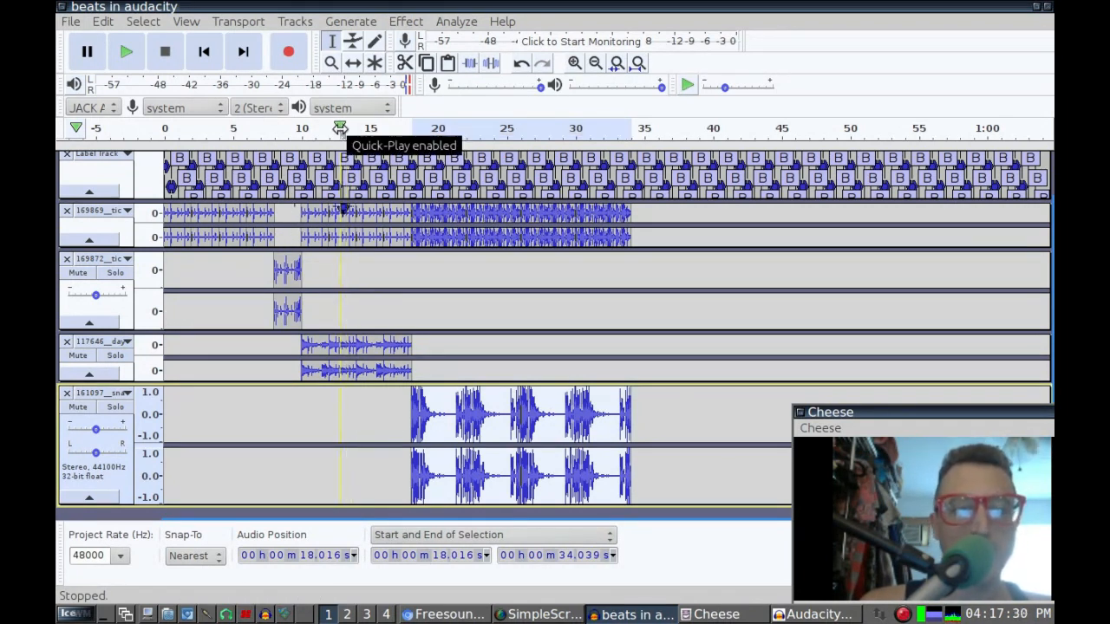
{"action": "left_click", "coordinate": [341, 130]}
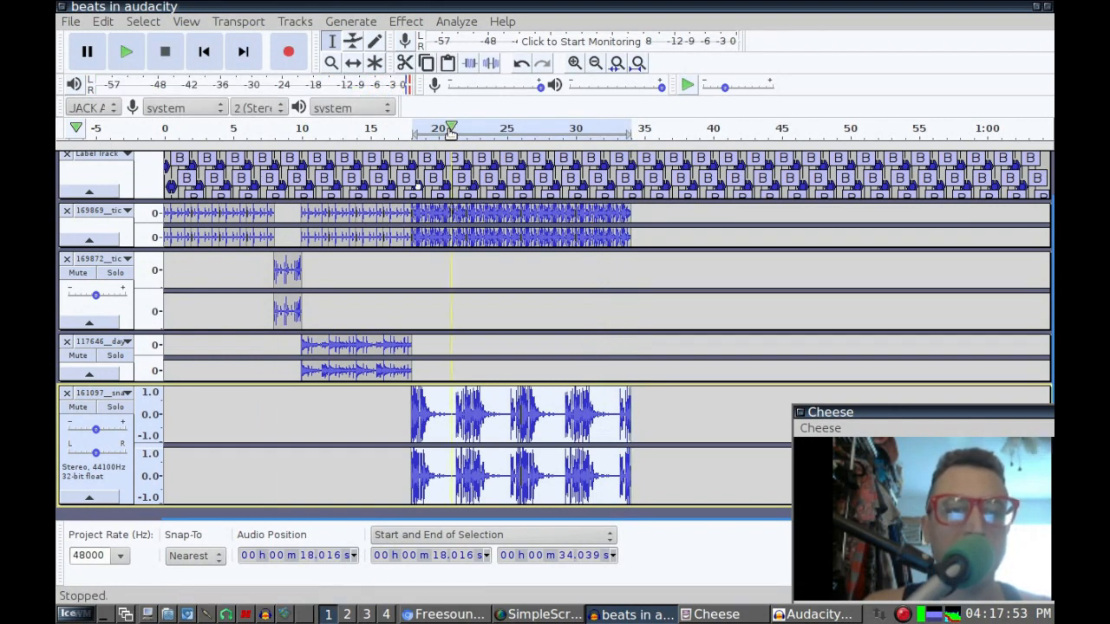
{"action": "left_click", "coordinate": [411, 217]}
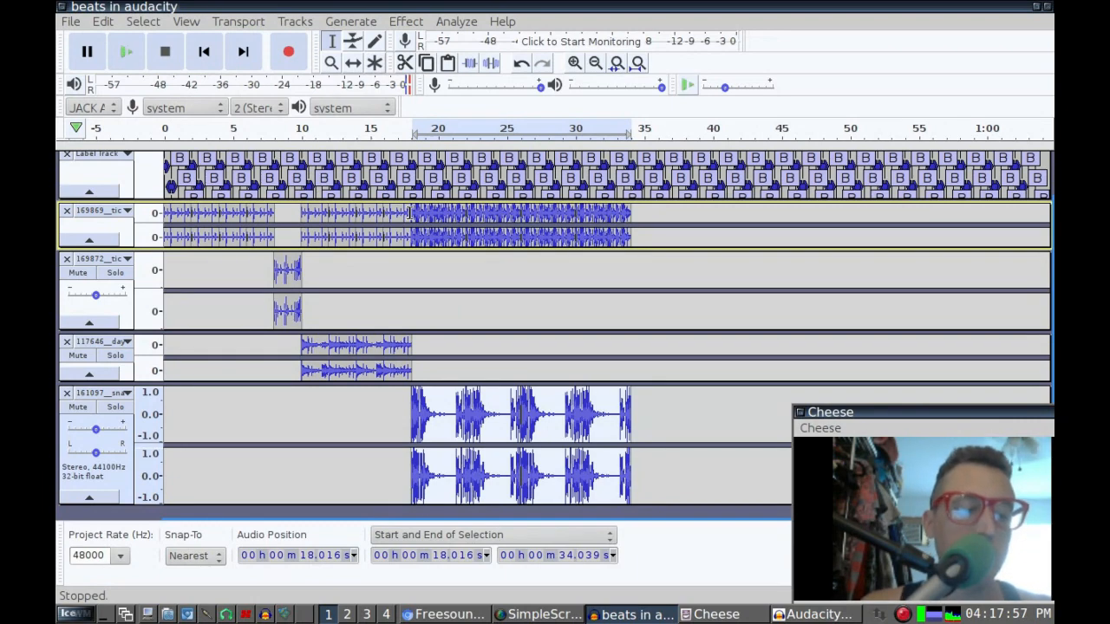
{"action": "key", "text": "ctrl+z"}
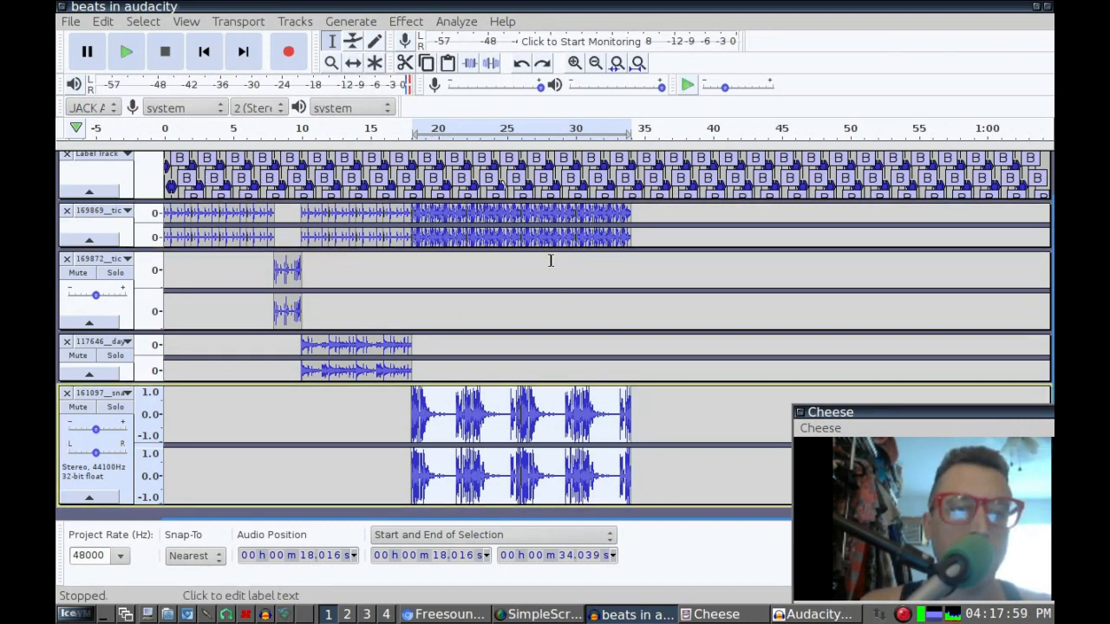
{"action": "left_click", "coordinate": [576, 64]}
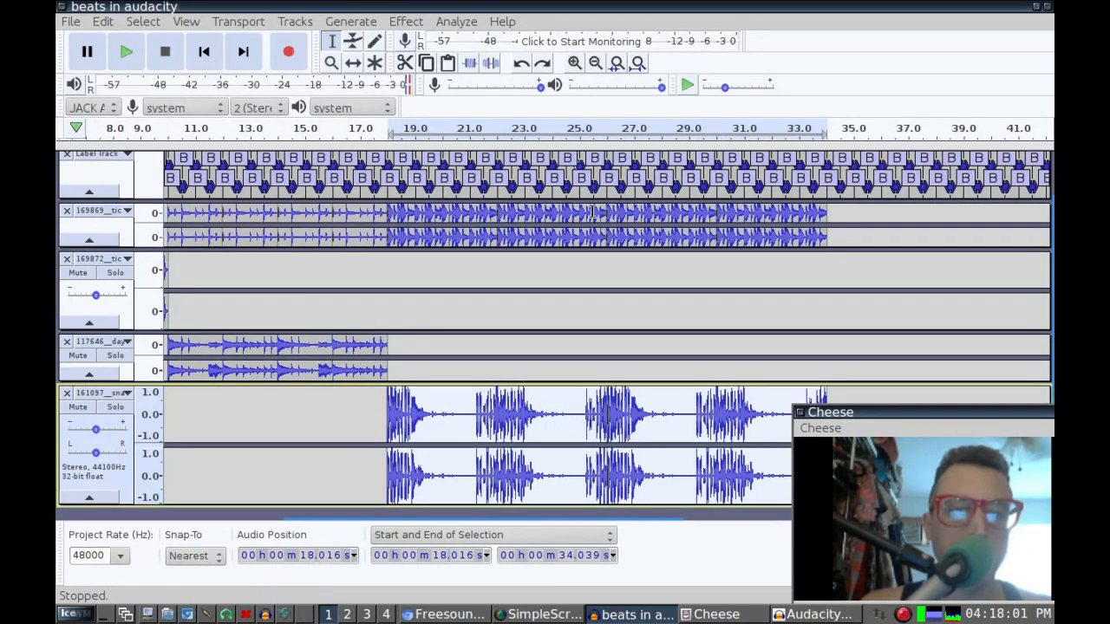
{"action": "left_click", "coordinate": [573, 64]}
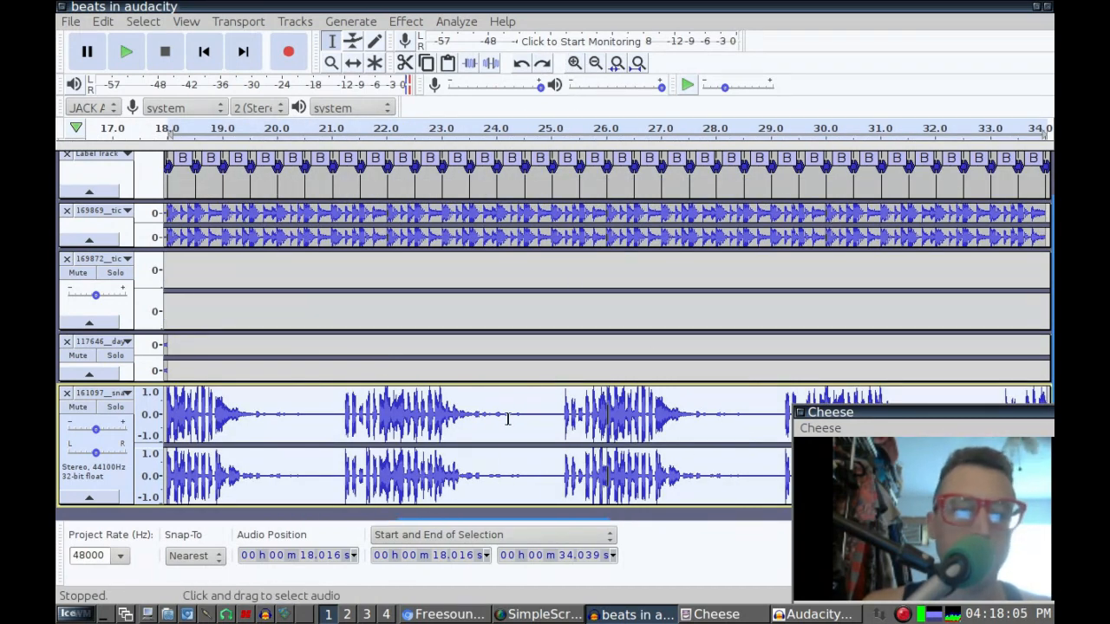
{"action": "left_click", "coordinate": [595, 62]}
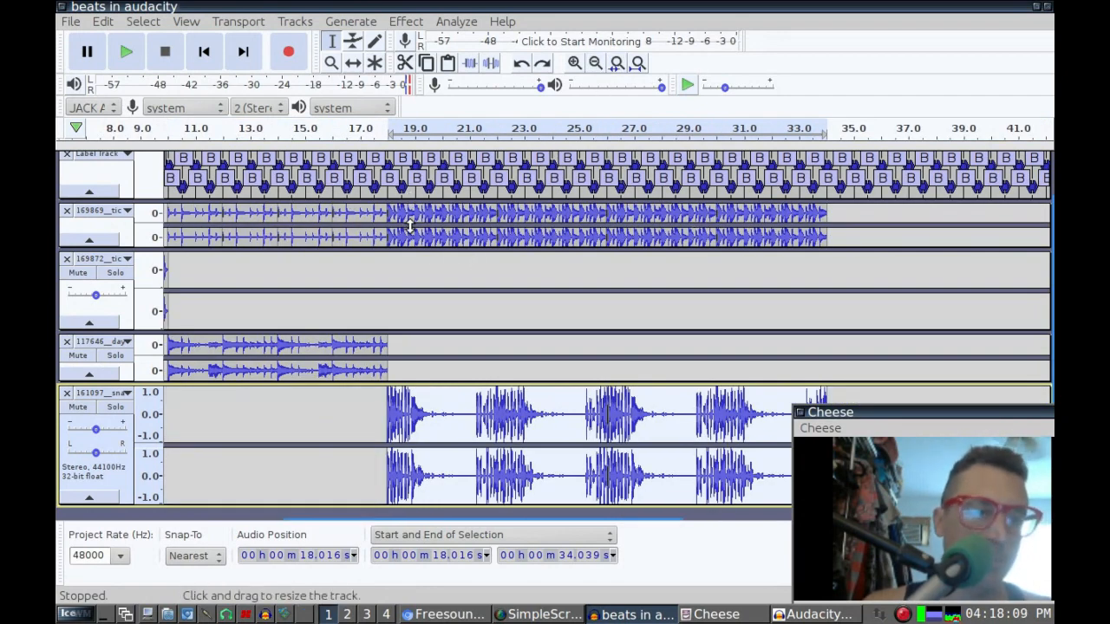
{"action": "left_click", "coordinate": [368, 214]}
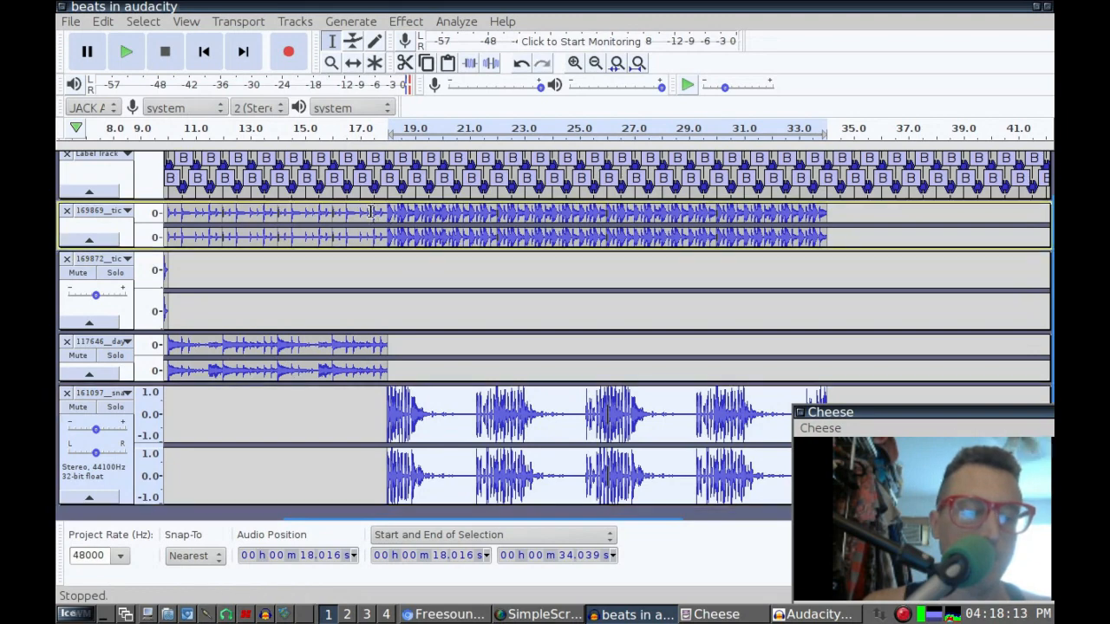
{"action": "key", "text": "ctrl+z"}
Step: Copy the first two seconds of the 169869 track and paste them at the end of its audio at about 34 s
{"action": "left_click", "coordinate": [574, 63]}
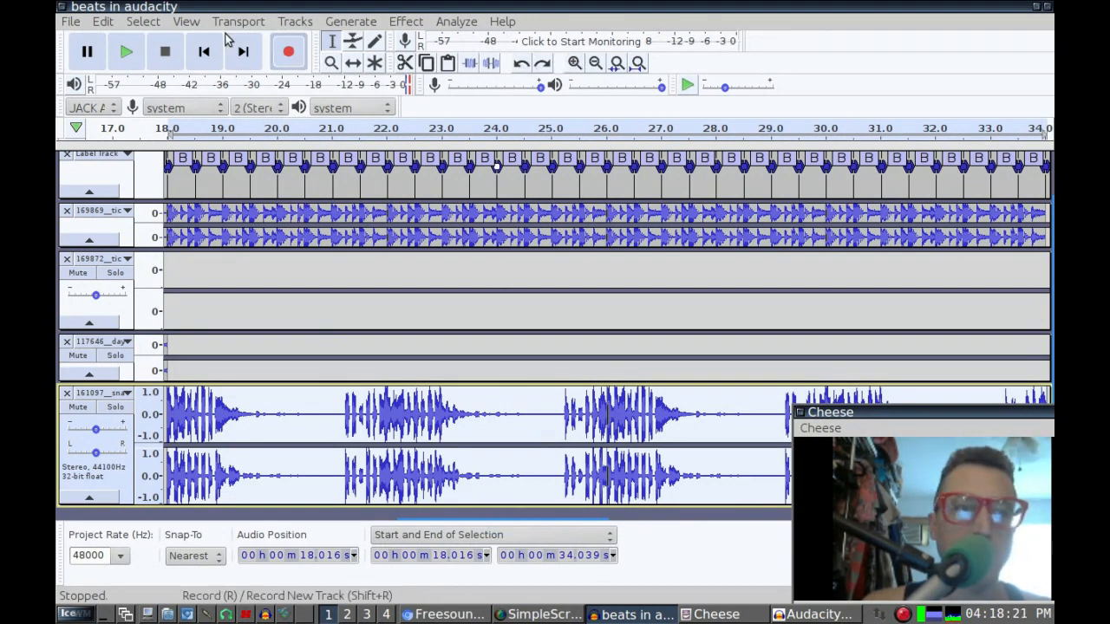
{"action": "left_click", "coordinate": [202, 53]}
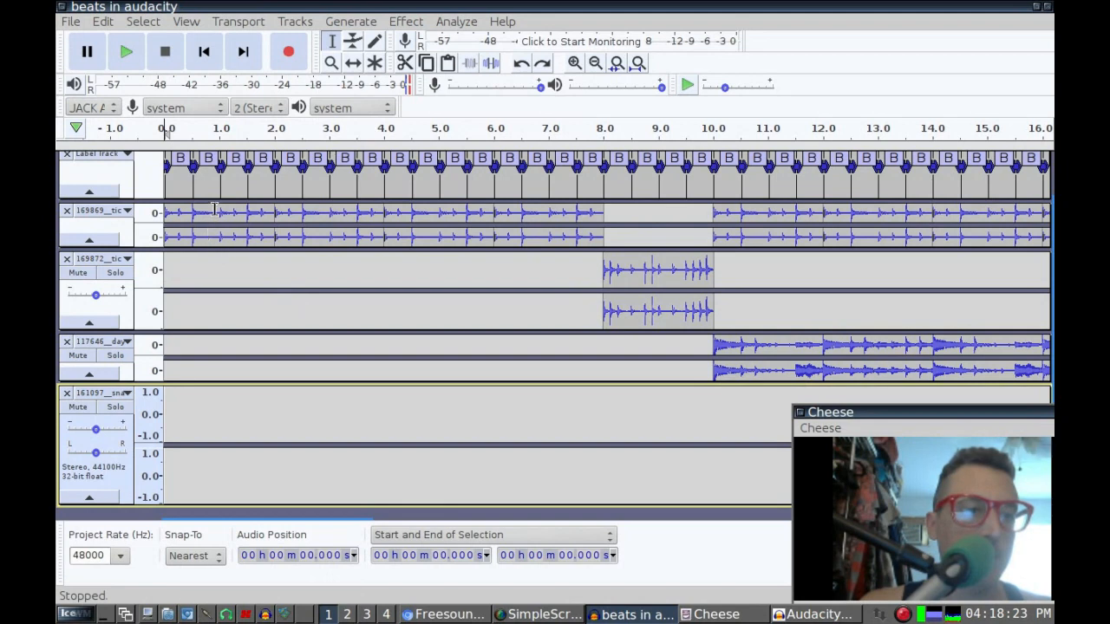
{"action": "left_click_drag", "start_coordinate": [166, 213], "coordinate": [274, 217]}
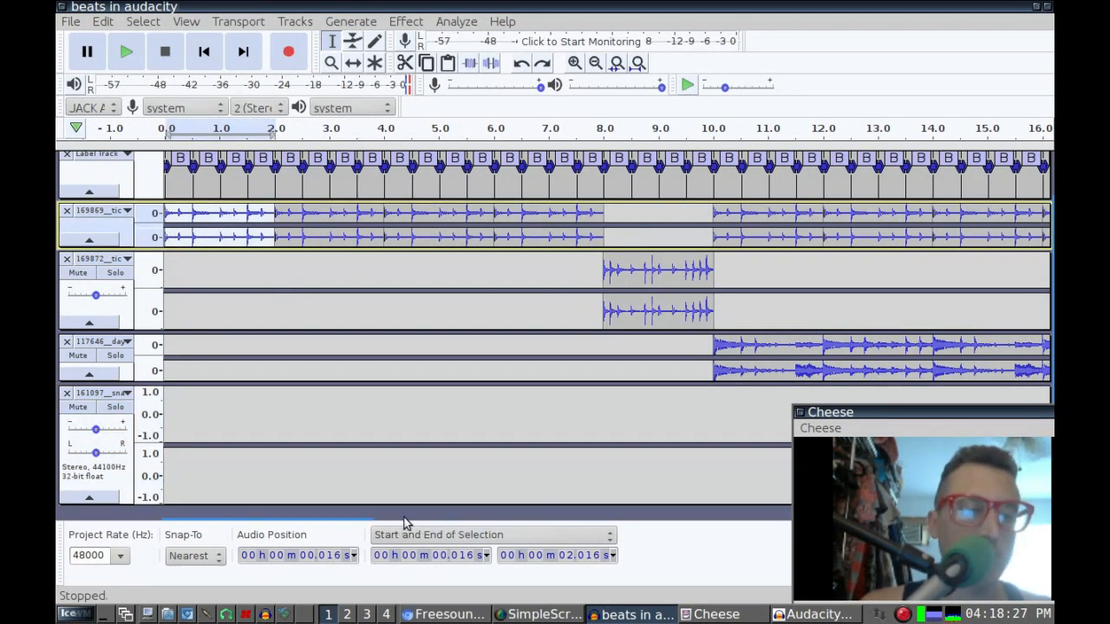
{"action": "left_click_drag", "start_coordinate": [367, 525], "coordinate": [699, 531]}
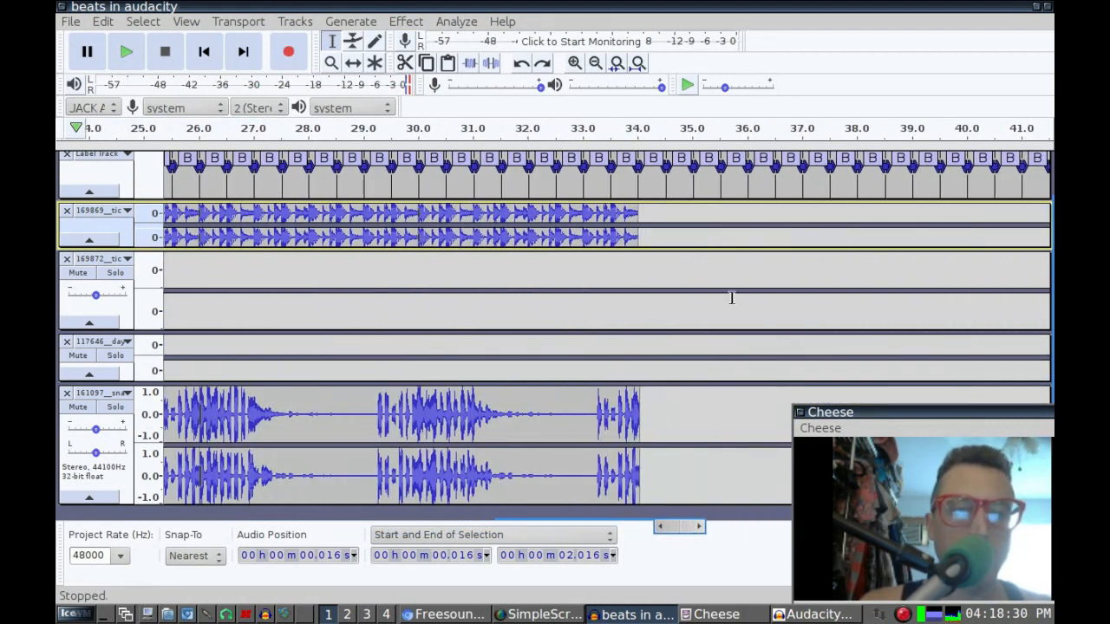
{"action": "left_click", "coordinate": [638, 235]}
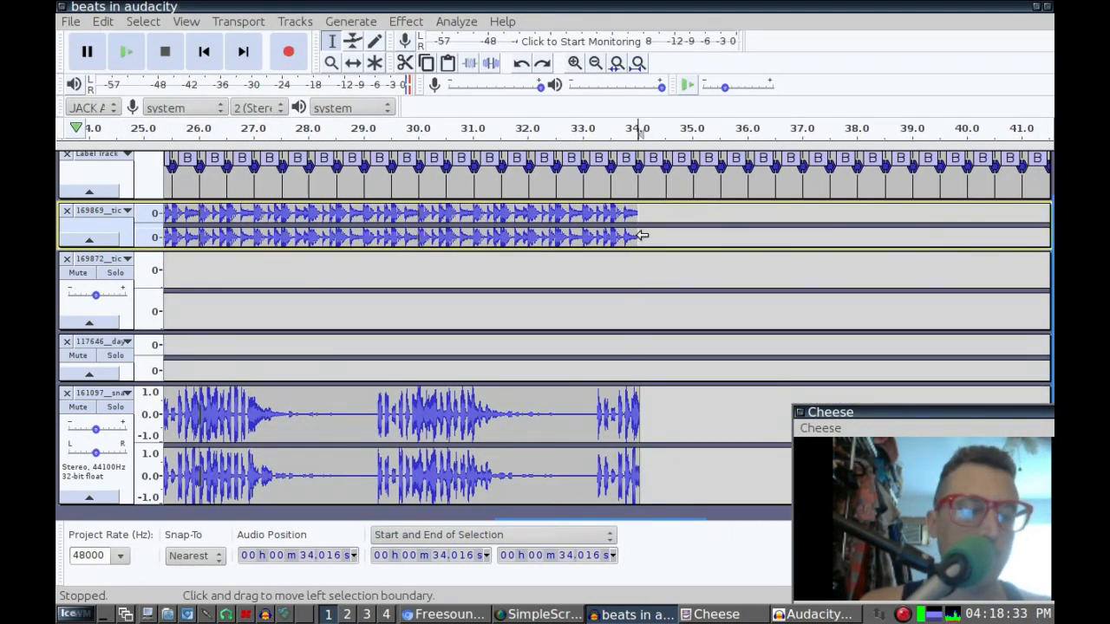
{"action": "key", "text": "ctrl+v"}
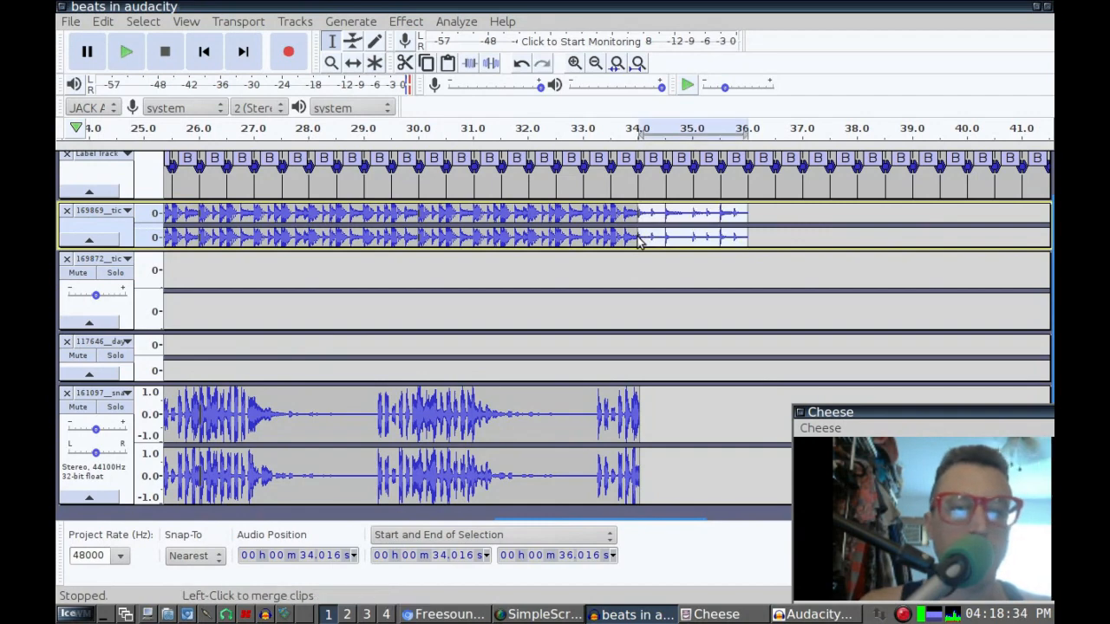
{"action": "left_click", "coordinate": [457, 22]}
{"action": "mouse_move", "coordinate": [407, 24]}
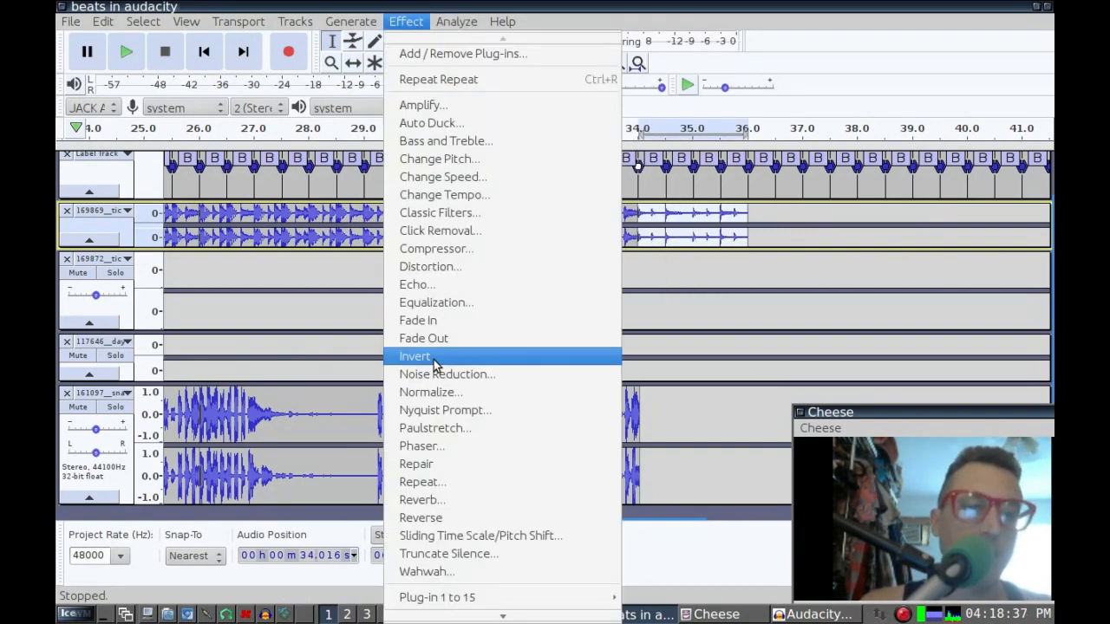
{"action": "left_click", "coordinate": [419, 482]}
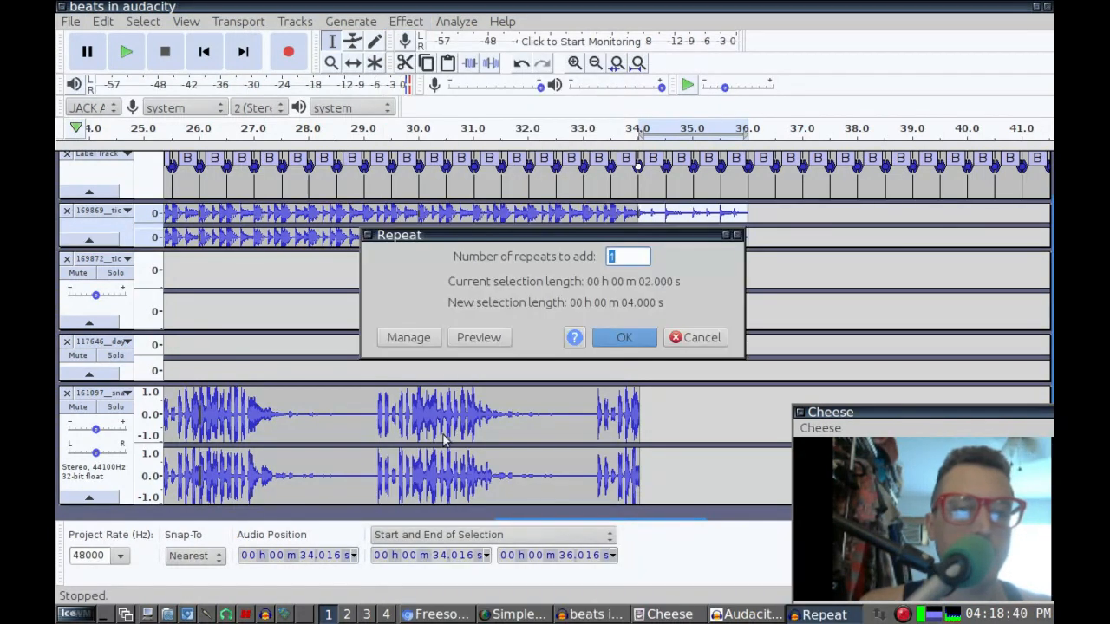
{"action": "left_click", "coordinate": [712, 343]}
Step: Open the Decimator effect on the 169869 audio from 34 to 36 s and preview it with a bit depth of 2.633
{"action": "left_click", "coordinate": [408, 21]}
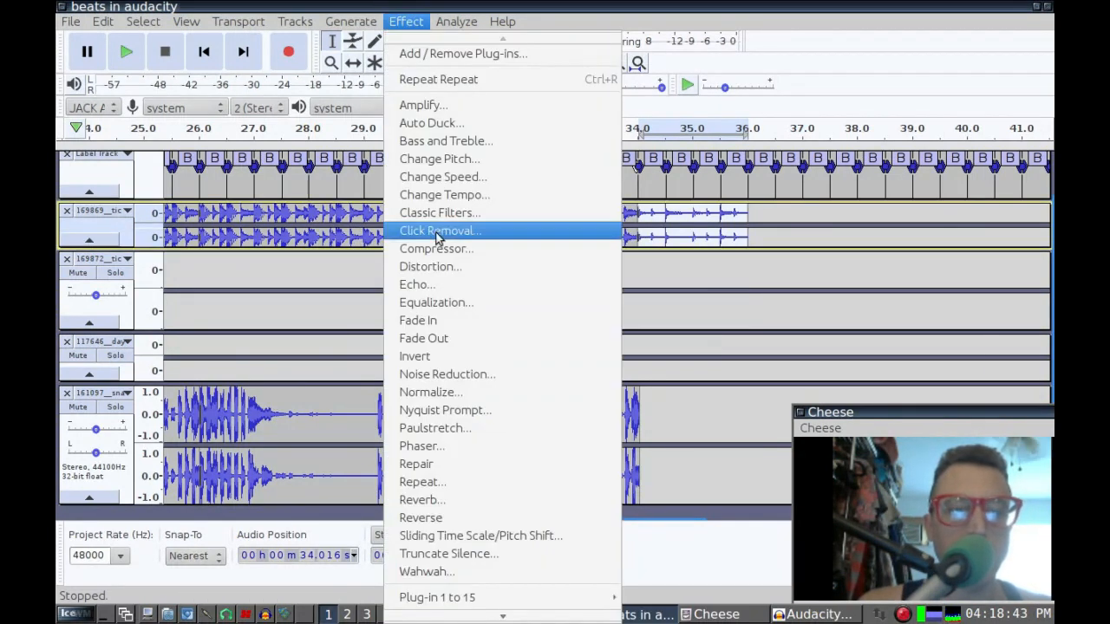
{"action": "scroll", "coordinate": [520, 521], "scroll_direction": "down", "scroll_amount": 5}
{"action": "mouse_move", "coordinate": [521, 535]}
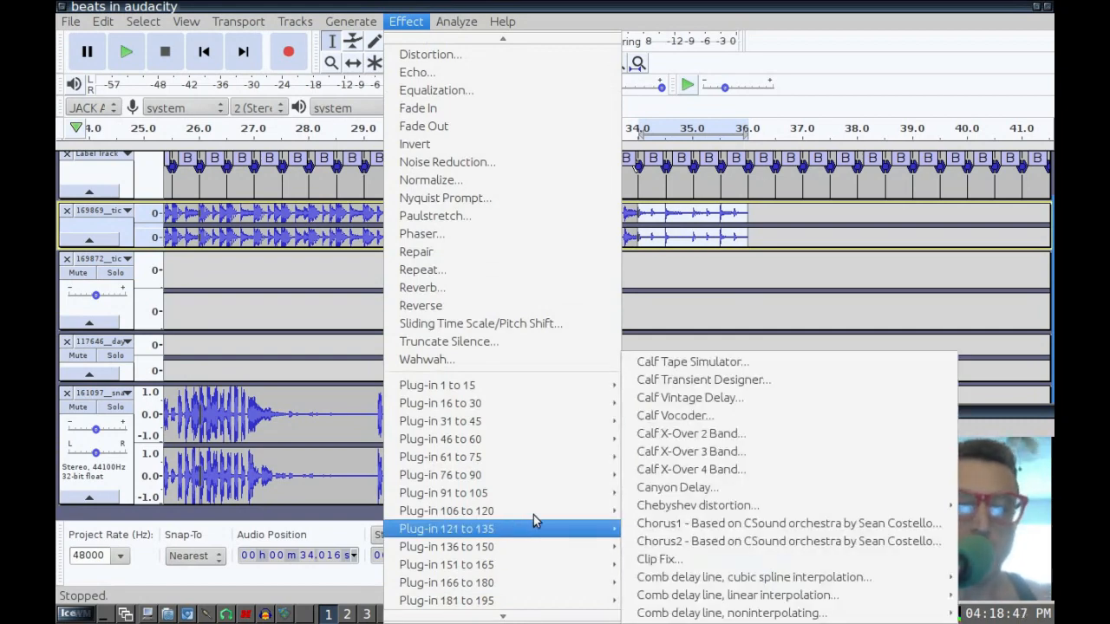
{"action": "mouse_move", "coordinate": [535, 455]}
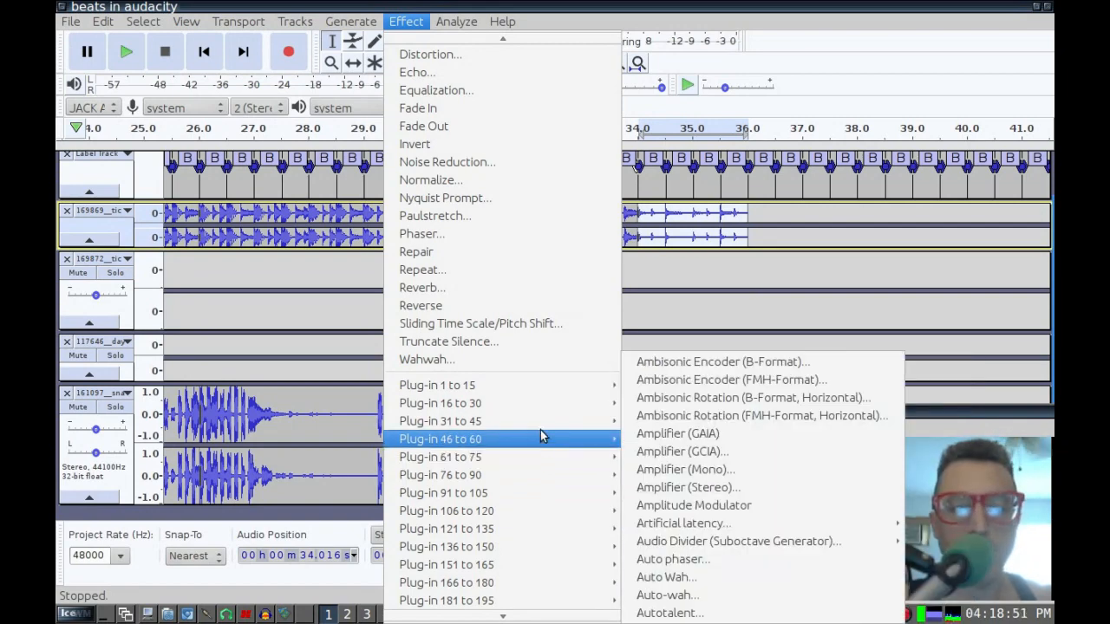
{"action": "mouse_move", "coordinate": [542, 419]}
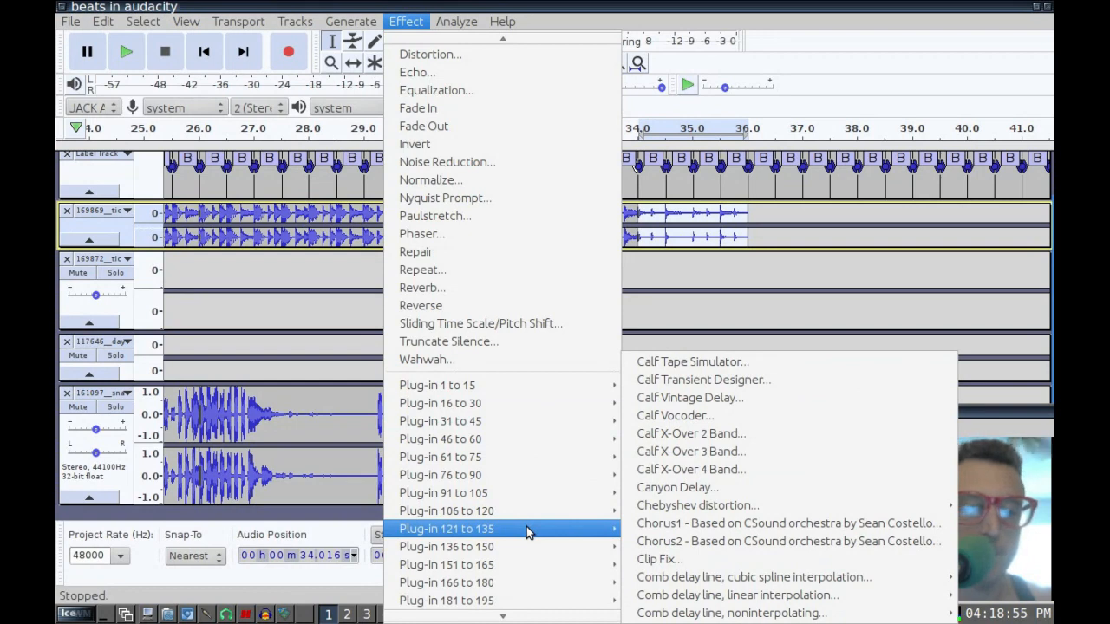
{"action": "mouse_move", "coordinate": [516, 576]}
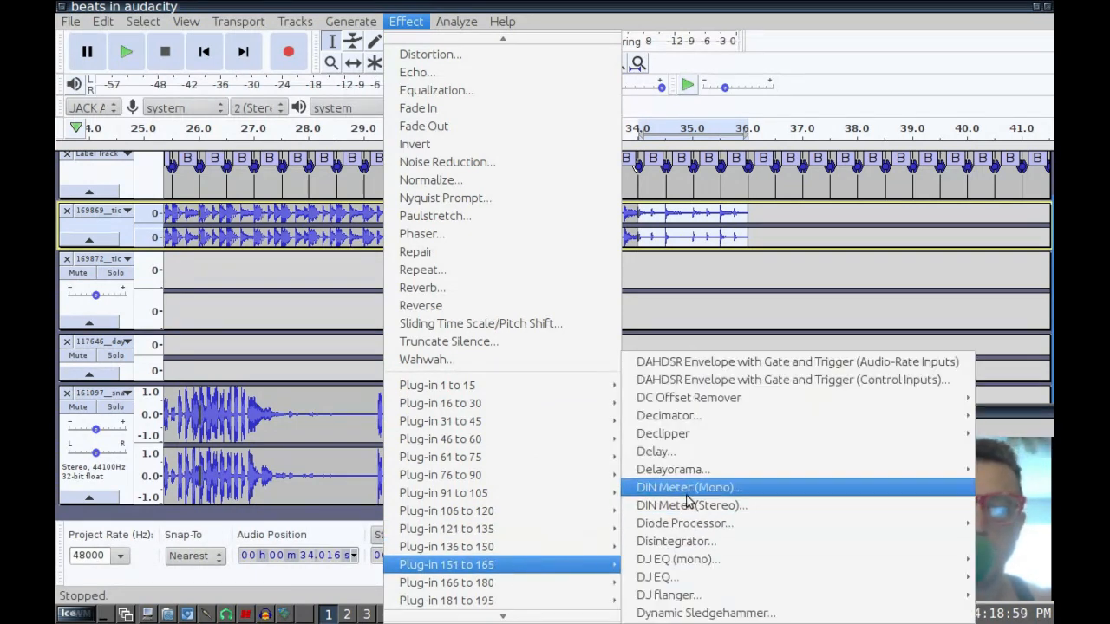
{"action": "left_click", "coordinate": [646, 418]}
{"action": "left_click_drag", "start_coordinate": [778, 280], "coordinate": [515, 291]}
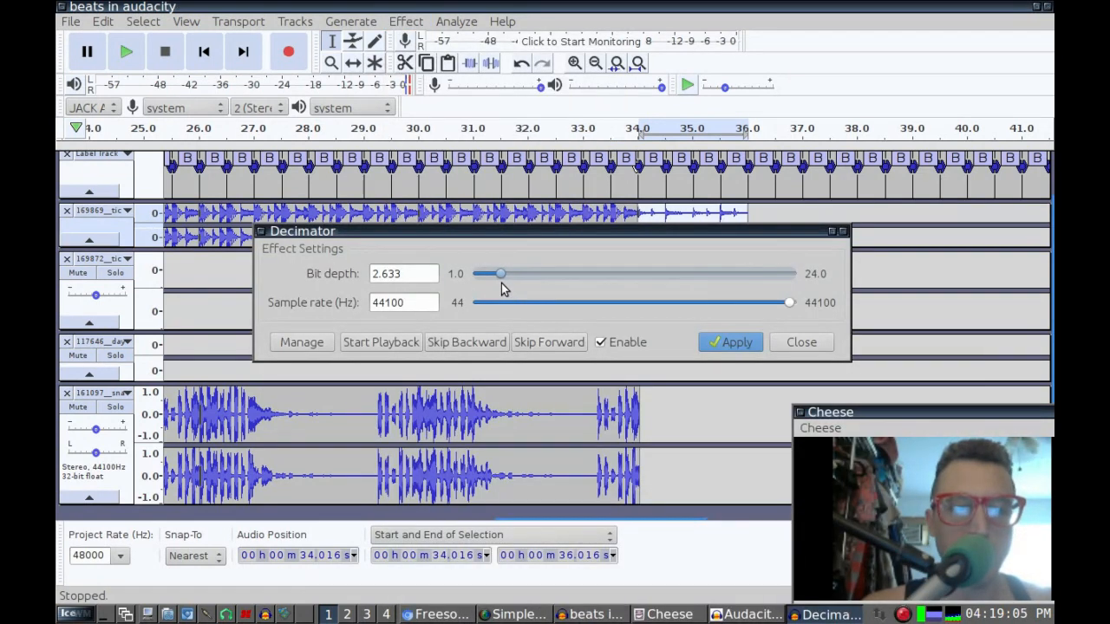
{"action": "left_click", "coordinate": [385, 348]}
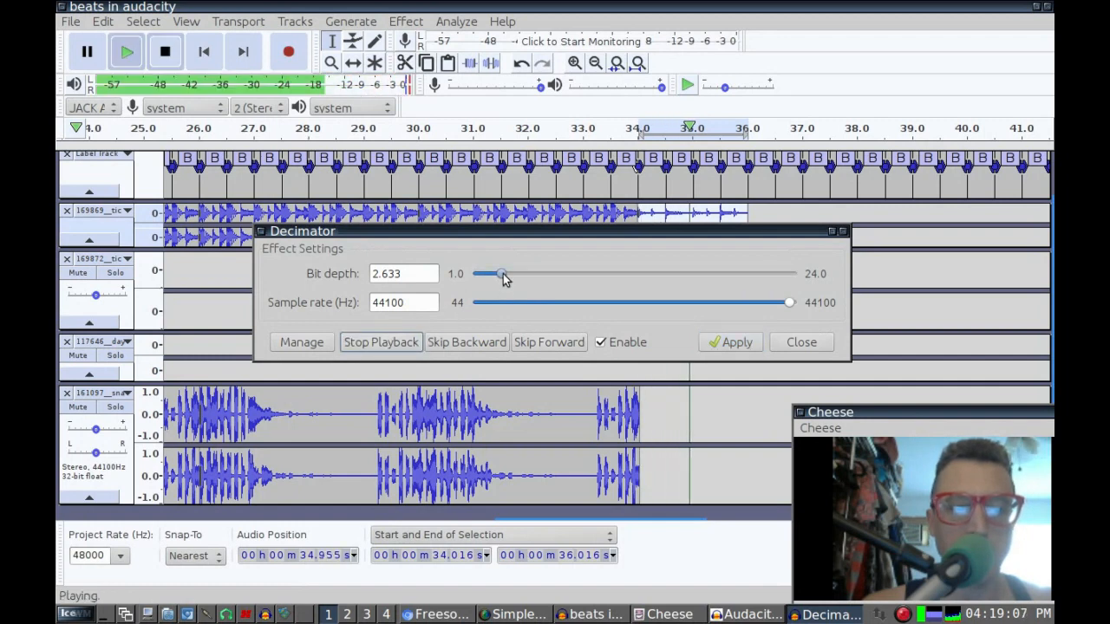
Step: Try Decimator at a sample rate of 13922 Hz, previewing bit depths of 3.208 and 1.46
{"action": "left_click_drag", "start_coordinate": [503, 272], "coordinate": [511, 275]}
{"action": "left_click_drag", "start_coordinate": [789, 304], "coordinate": [577, 305]}
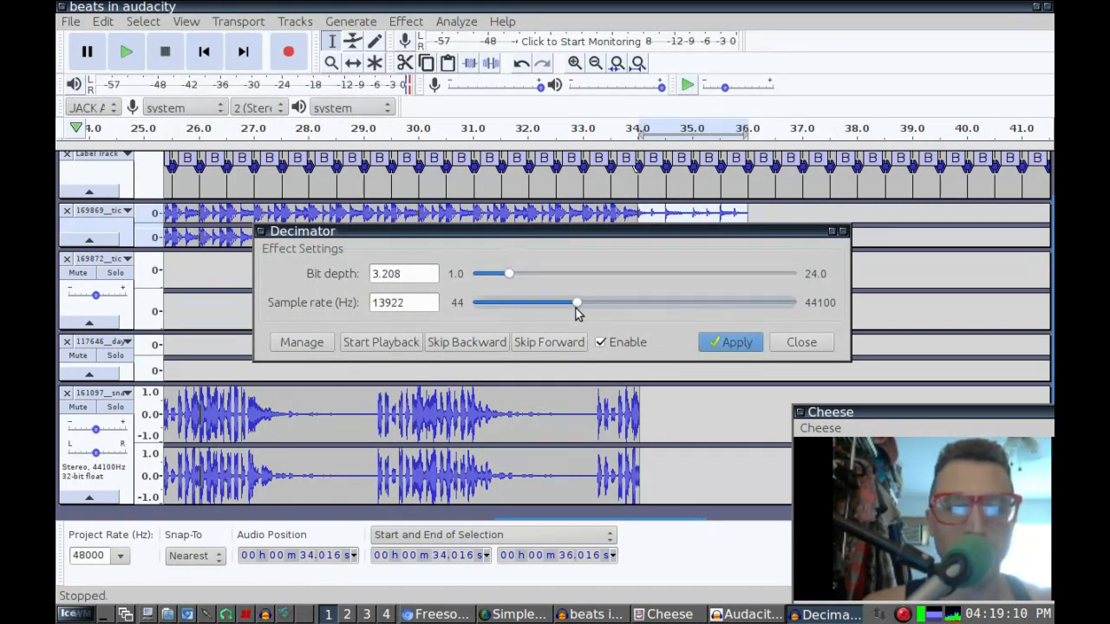
{"action": "left_click", "coordinate": [367, 346]}
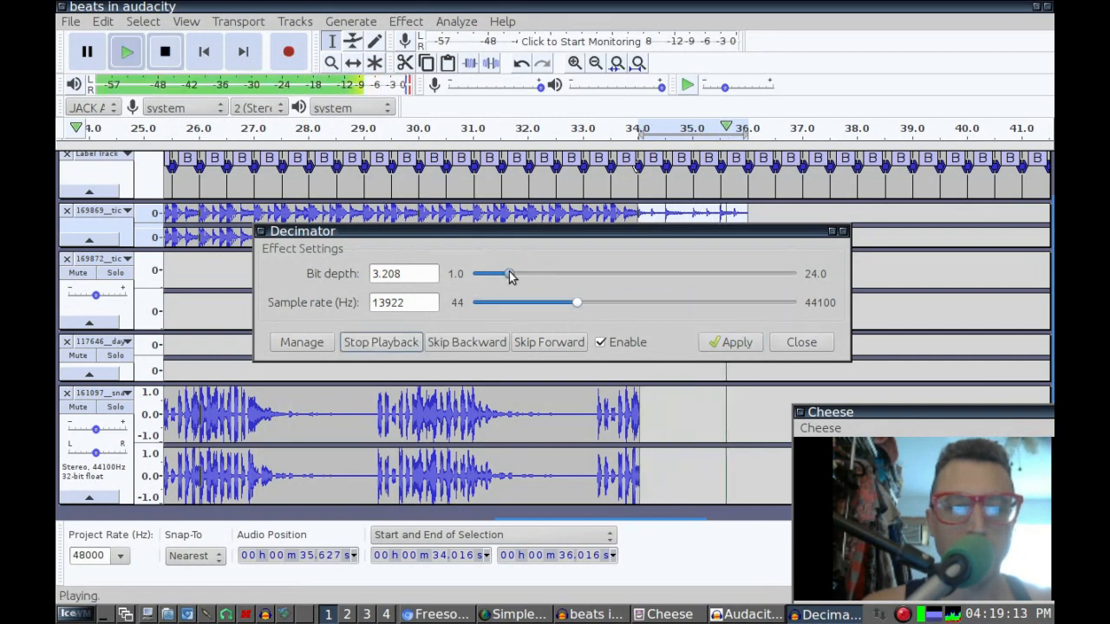
{"action": "left_click_drag", "start_coordinate": [509, 275], "coordinate": [484, 275]}
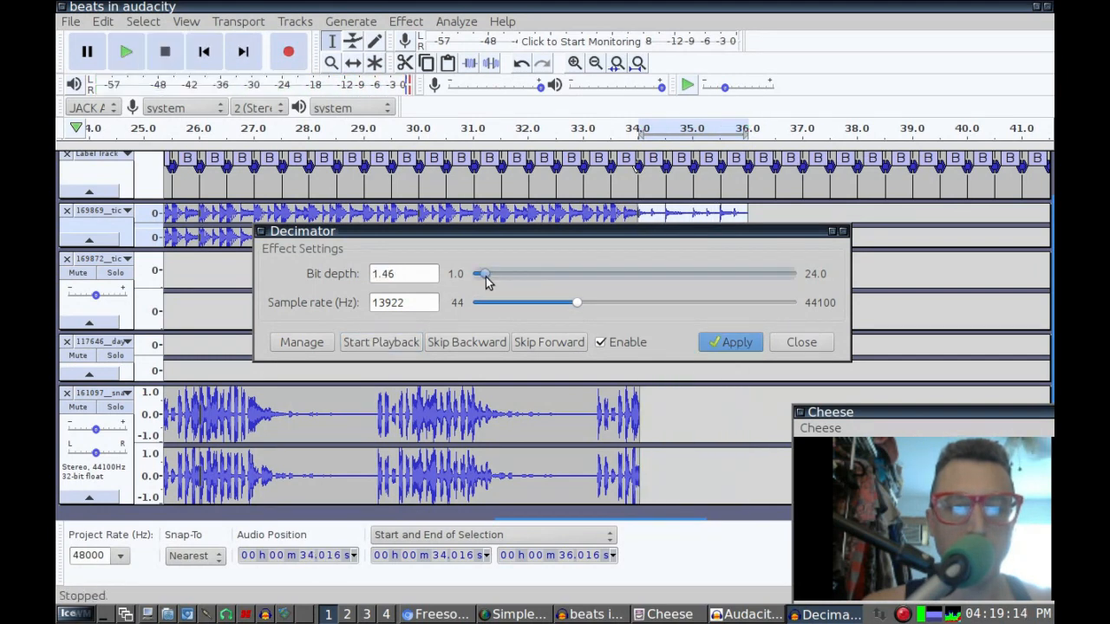
{"action": "left_click", "coordinate": [392, 344]}
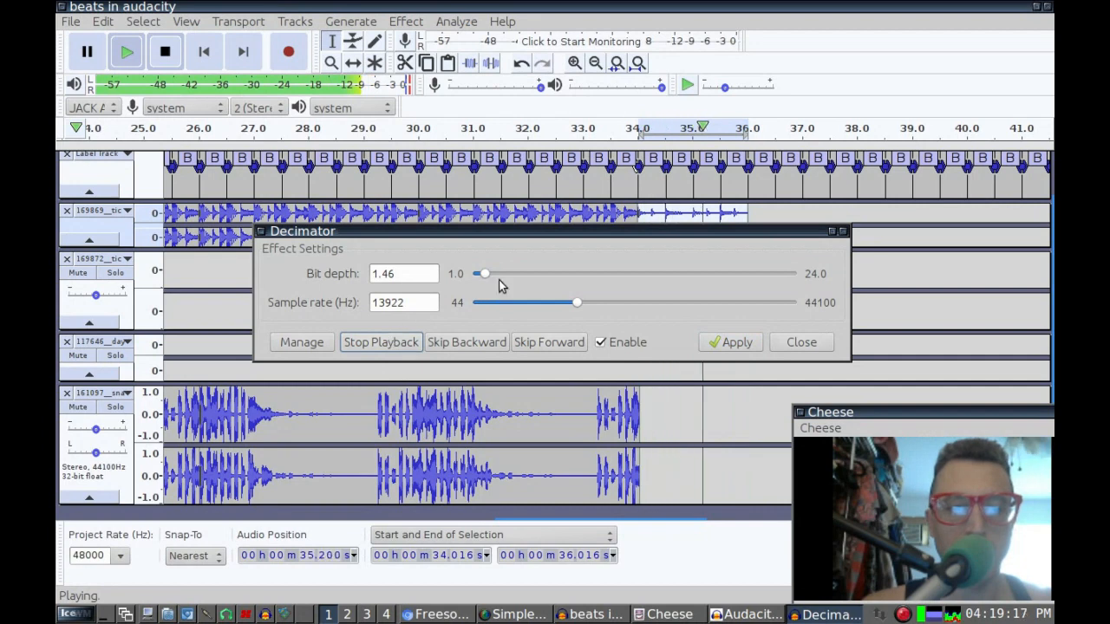
Step: Try Decimator at a sample rate of 1057 Hz, previewing bit depths of 13.098, 9.74 and 5.577
{"action": "left_click_drag", "start_coordinate": [485, 274], "coordinate": [529, 309]}
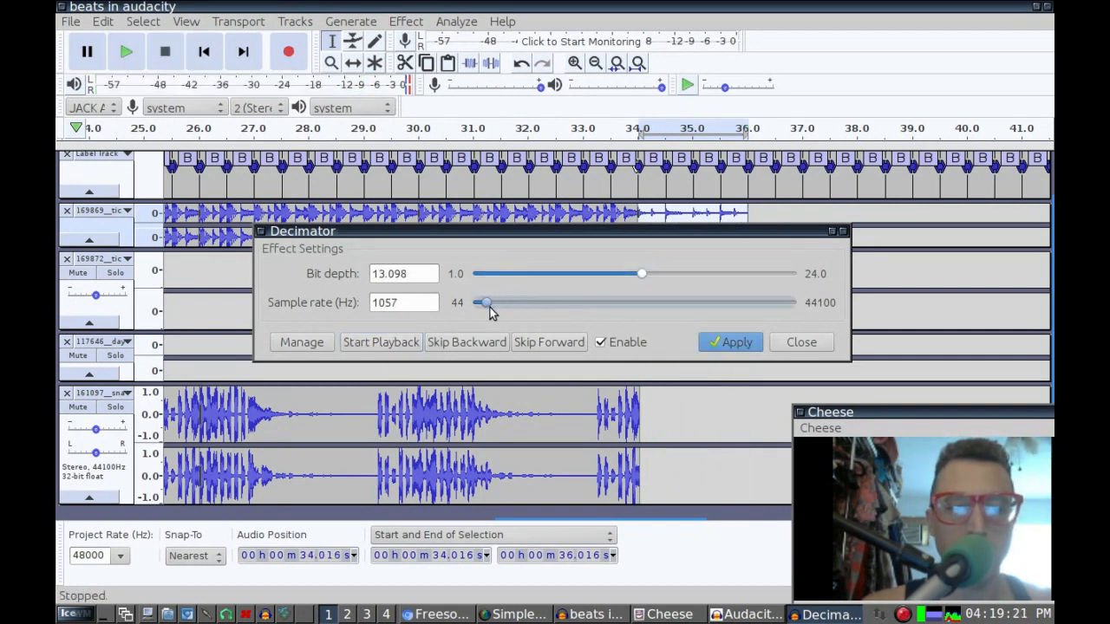
{"action": "left_click", "coordinate": [380, 347]}
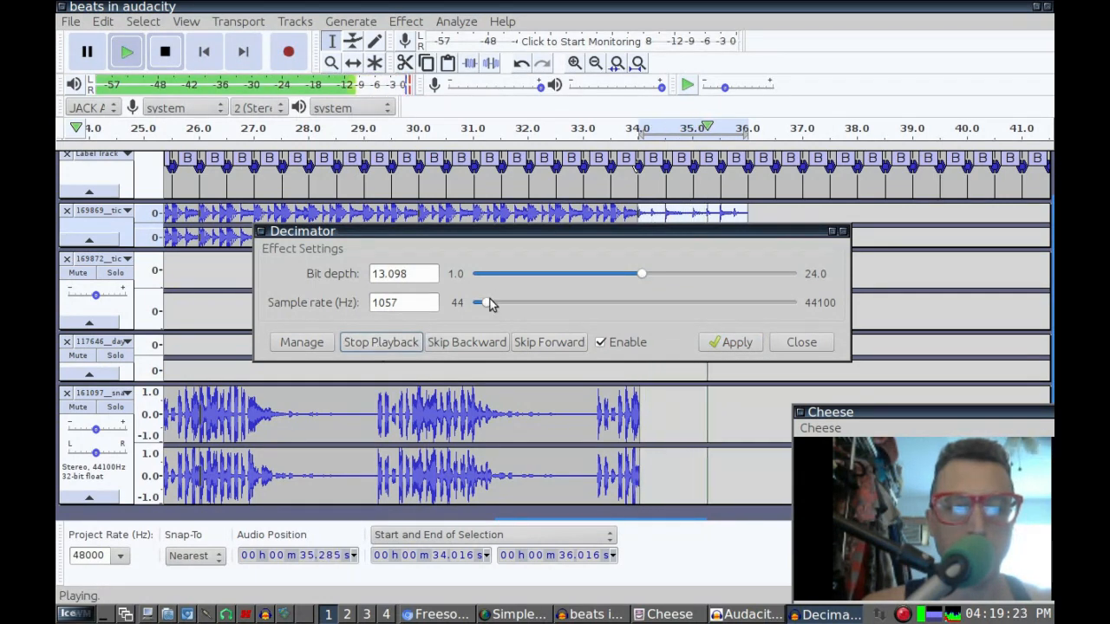
{"action": "left_click_drag", "start_coordinate": [643, 275], "coordinate": [644, 275]}
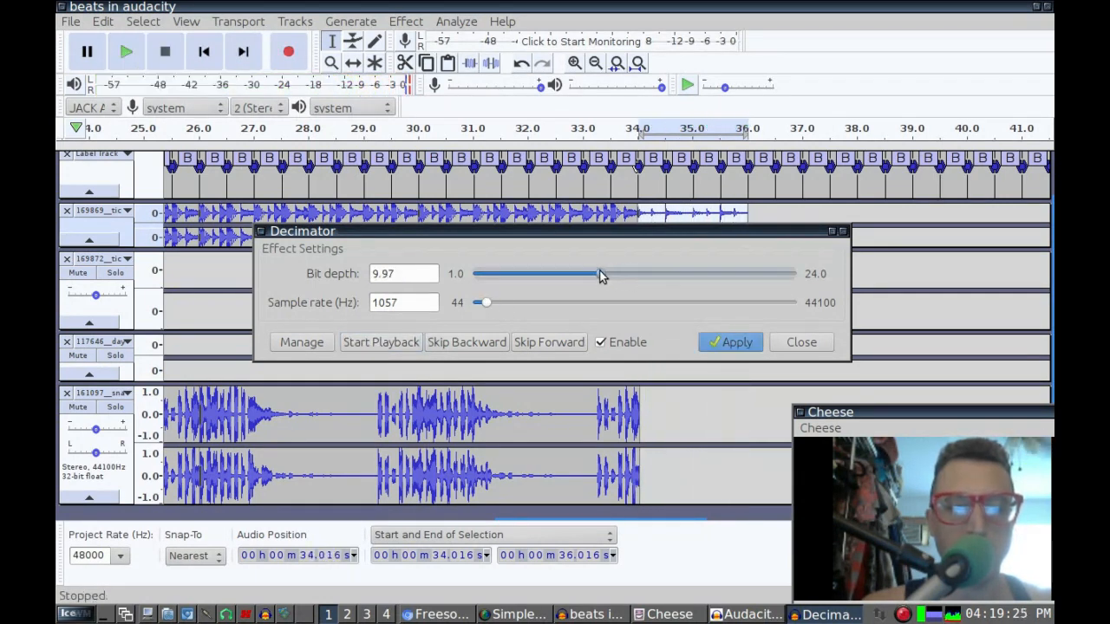
{"action": "left_click", "coordinate": [395, 345]}
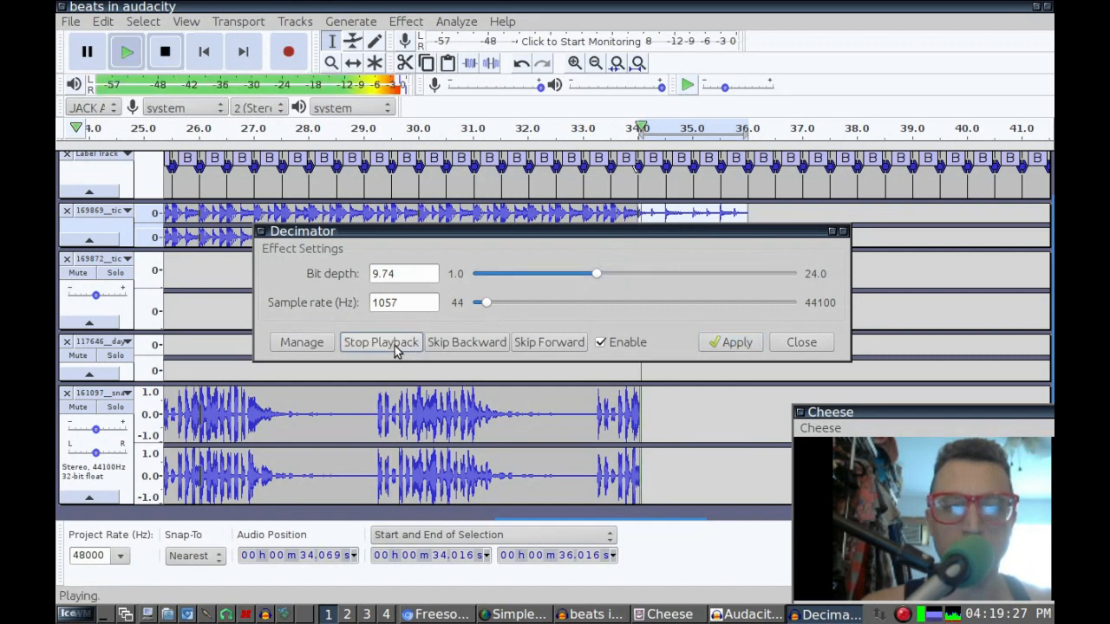
{"action": "left_click_drag", "start_coordinate": [596, 275], "coordinate": [539, 277]}
{"action": "left_click", "coordinate": [353, 347]}
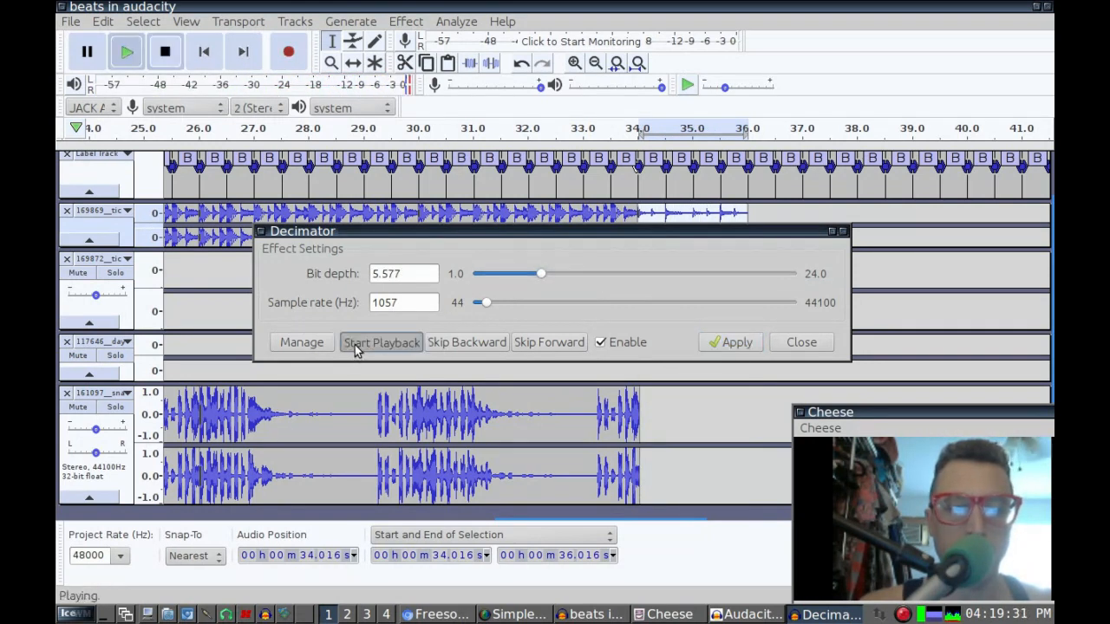
Step: Apply Decimator with a bit depth of 6.727 and a sample rate of 2379 Hz after previewing, and close the effect
{"action": "left_click_drag", "start_coordinate": [541, 275], "coordinate": [520, 277]}
{"action": "left_click_drag", "start_coordinate": [487, 311], "coordinate": [497, 312]}
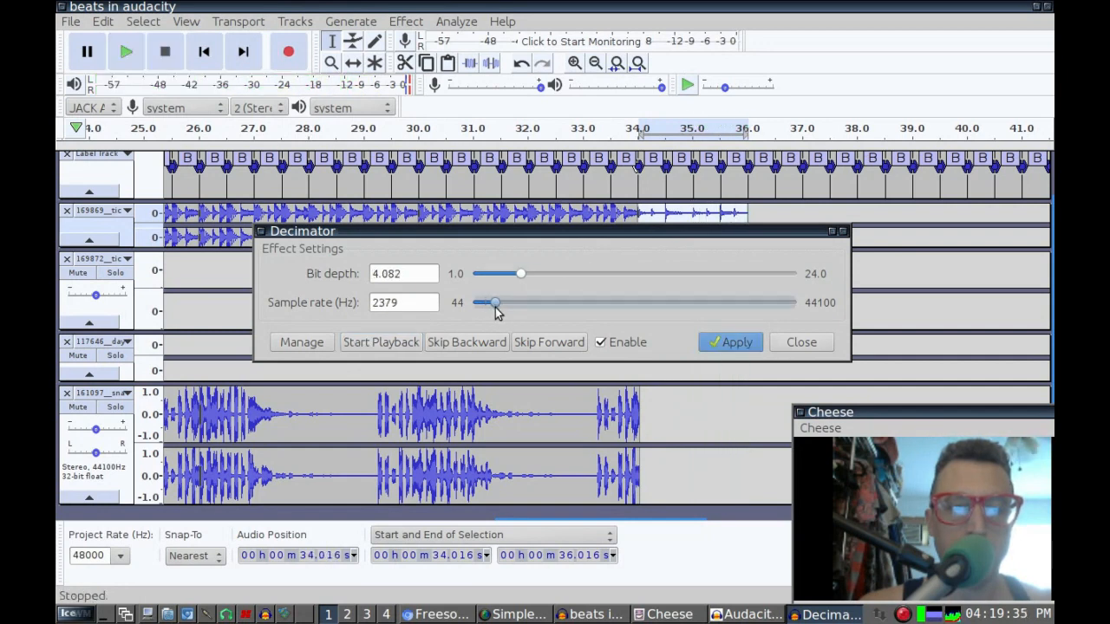
{"action": "left_click", "coordinate": [393, 345]}
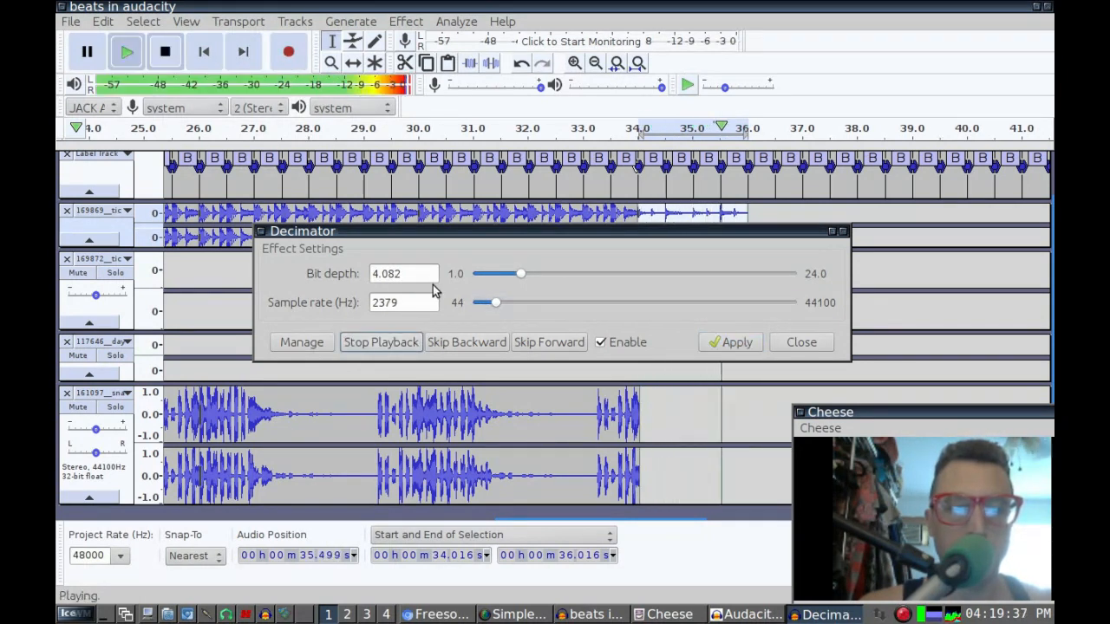
{"action": "left_click_drag", "start_coordinate": [518, 276], "coordinate": [554, 278]}
{"action": "left_click", "coordinate": [396, 342]}
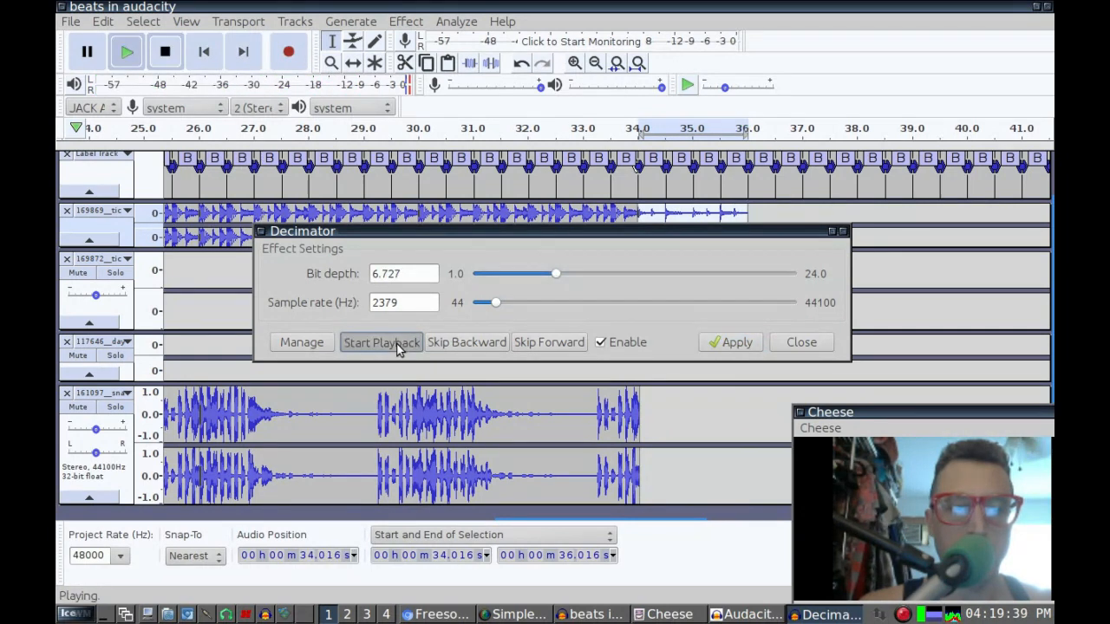
{"action": "left_click", "coordinate": [737, 344]}
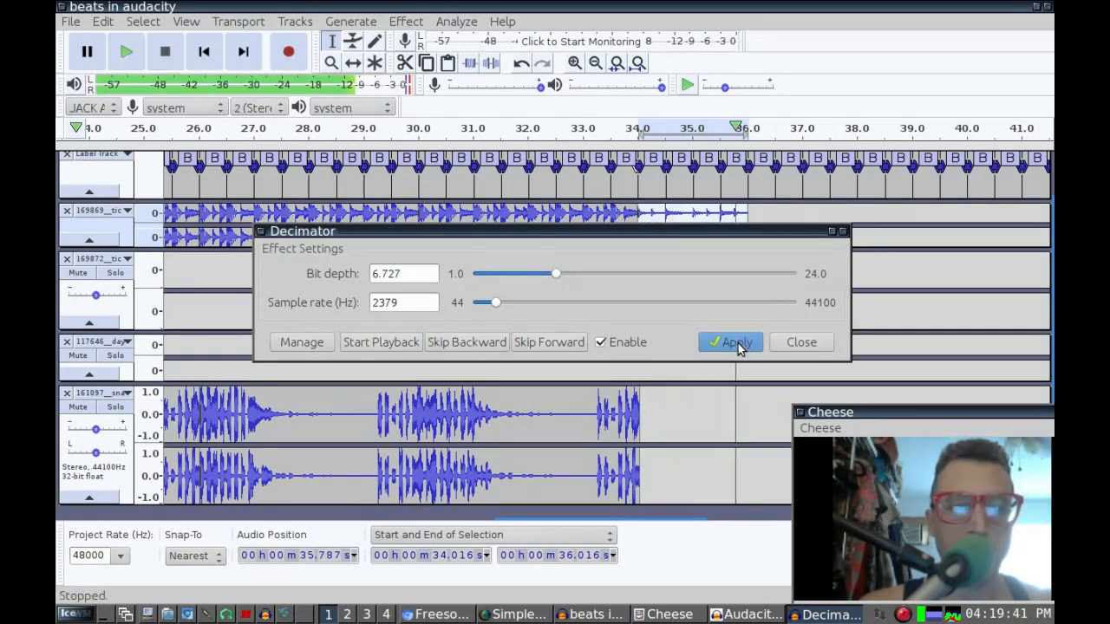
{"action": "left_click", "coordinate": [796, 342]}
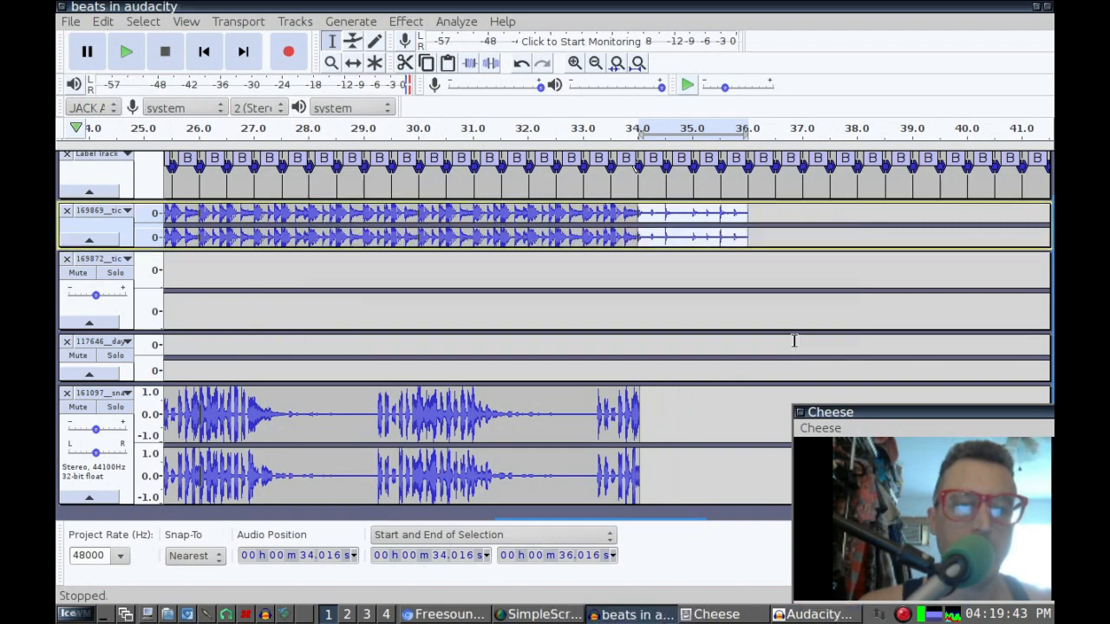
Step: Amplify the decimated 169869 audio between 34 and 36 s by 0.083 dB
{"action": "left_click", "coordinate": [405, 21]}
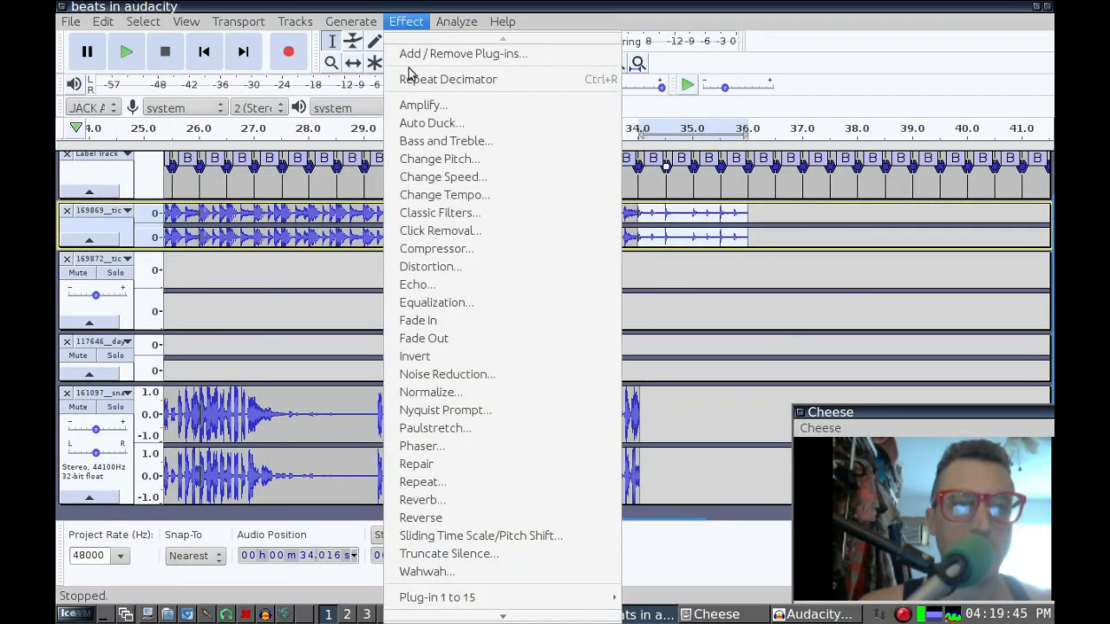
{"action": "left_click", "coordinate": [416, 105]}
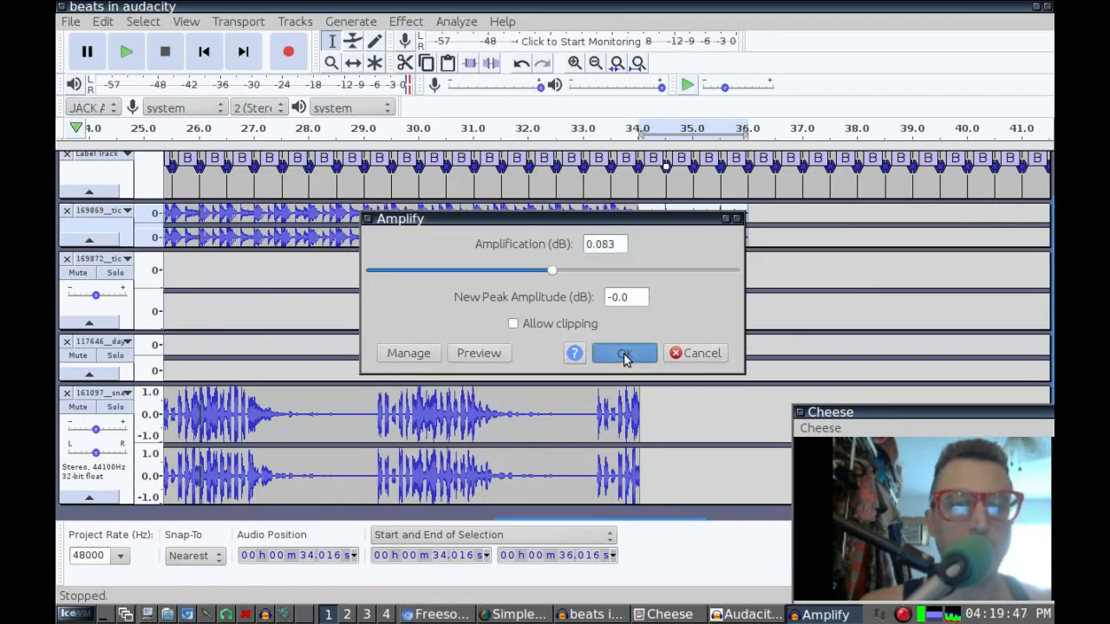
{"action": "left_click", "coordinate": [625, 356]}
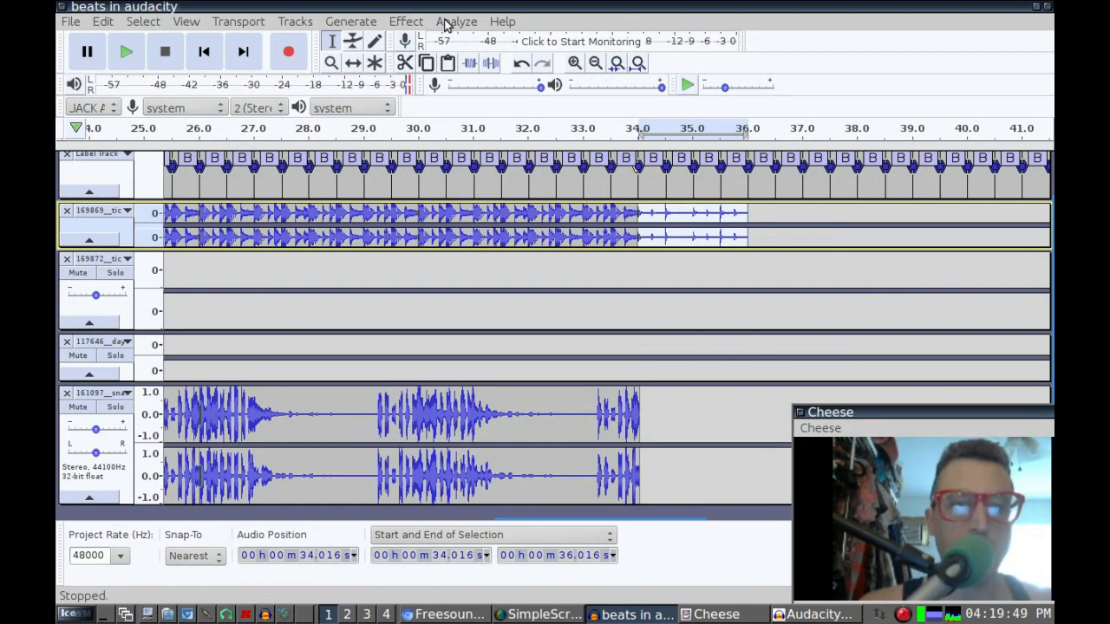
Step: Repeat the decimated two-second section once, and repeat the resulting four seconds again to extend the 169869 track to about 42 s
{"action": "left_click", "coordinate": [416, 26]}
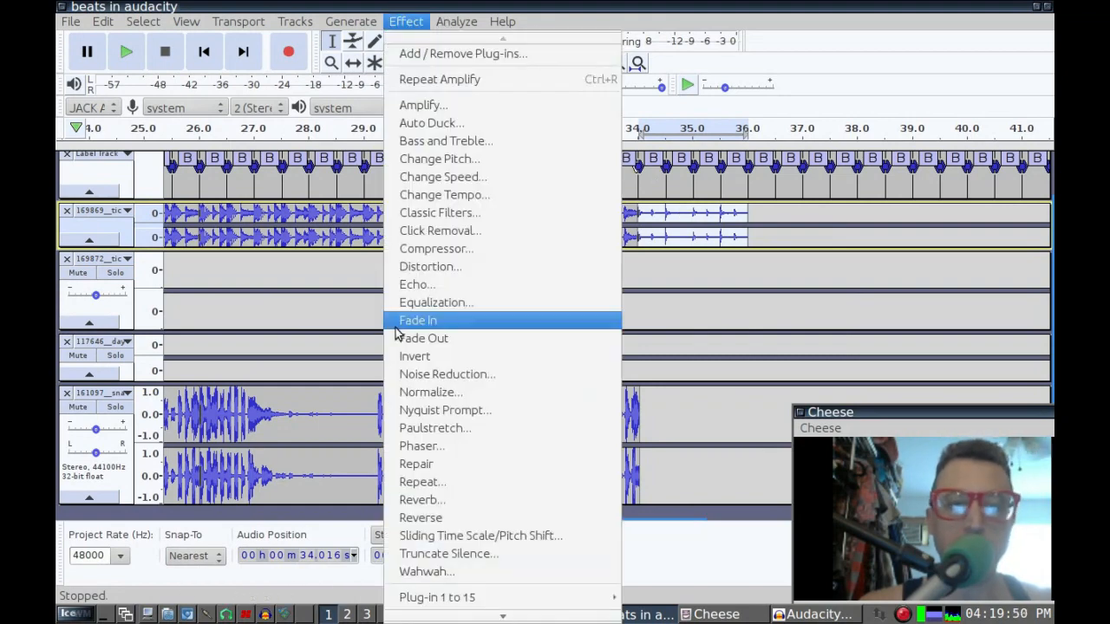
{"action": "left_click", "coordinate": [403, 482]}
{"action": "left_click", "coordinate": [630, 338]}
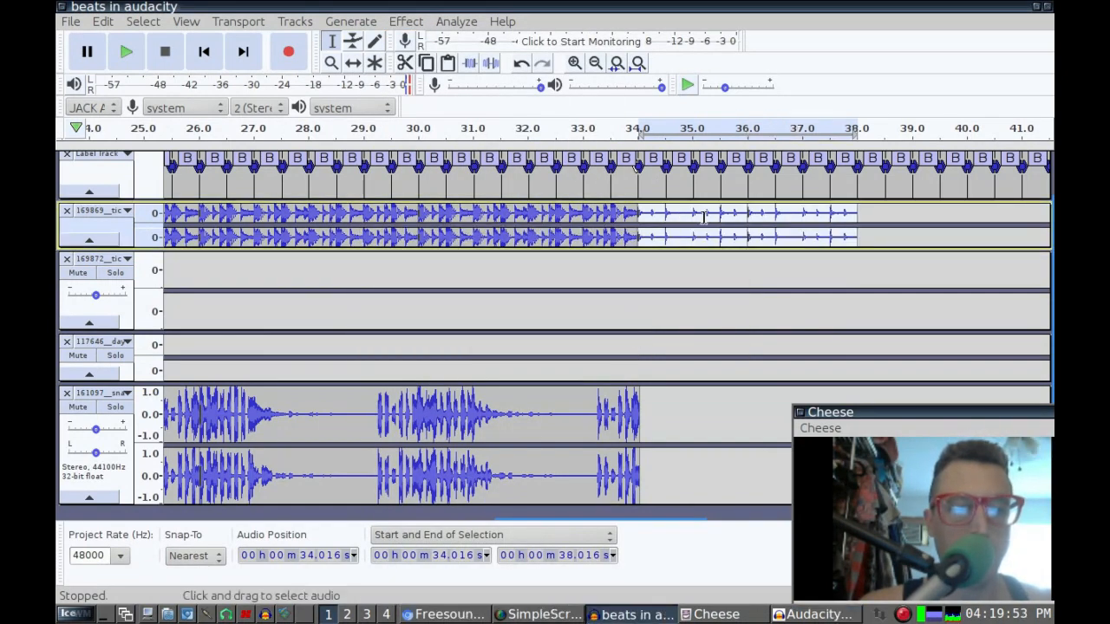
{"action": "left_click", "coordinate": [405, 21]}
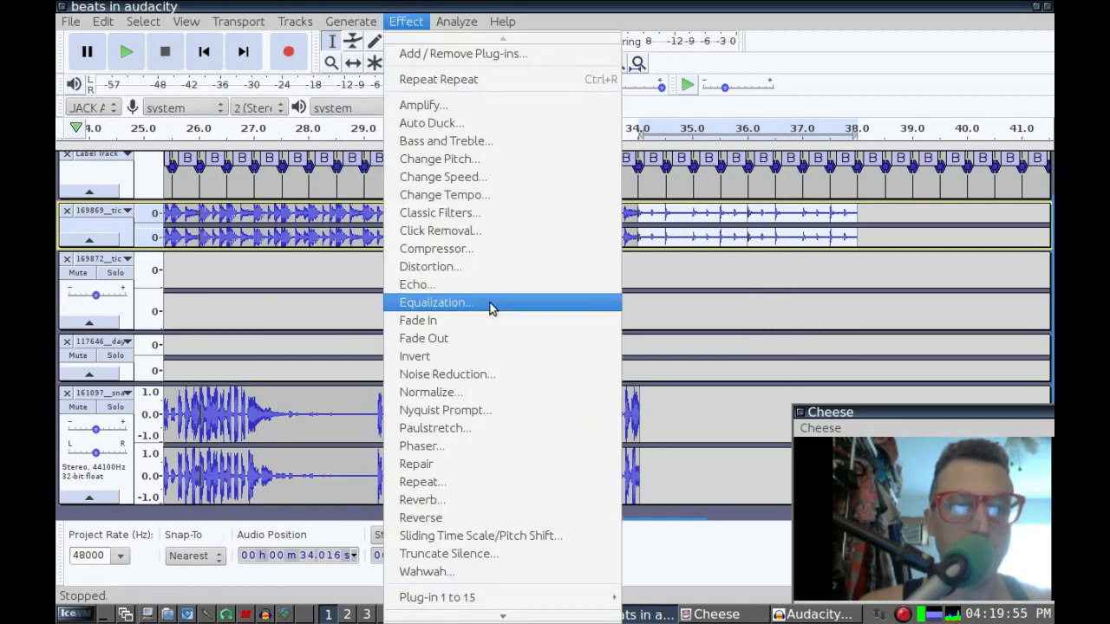
{"action": "left_click", "coordinate": [495, 81]}
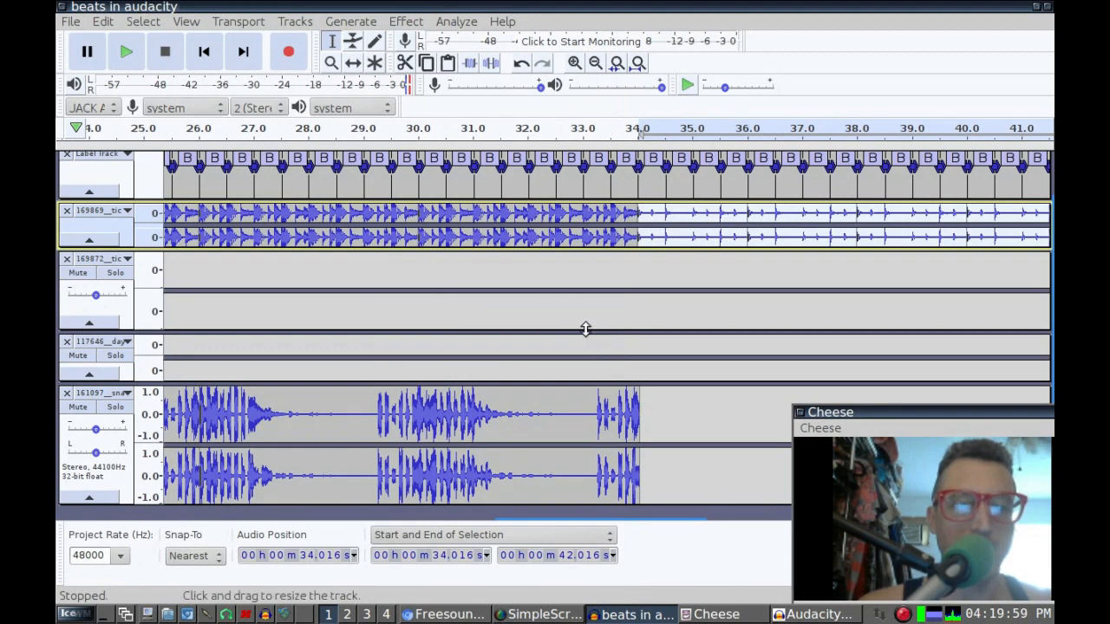
Step: Copy the 117646 clip between 10 and 18 s to 34 s on the same track, and play the arrangement from about 29.6 s
{"action": "left_click", "coordinate": [464, 423]}
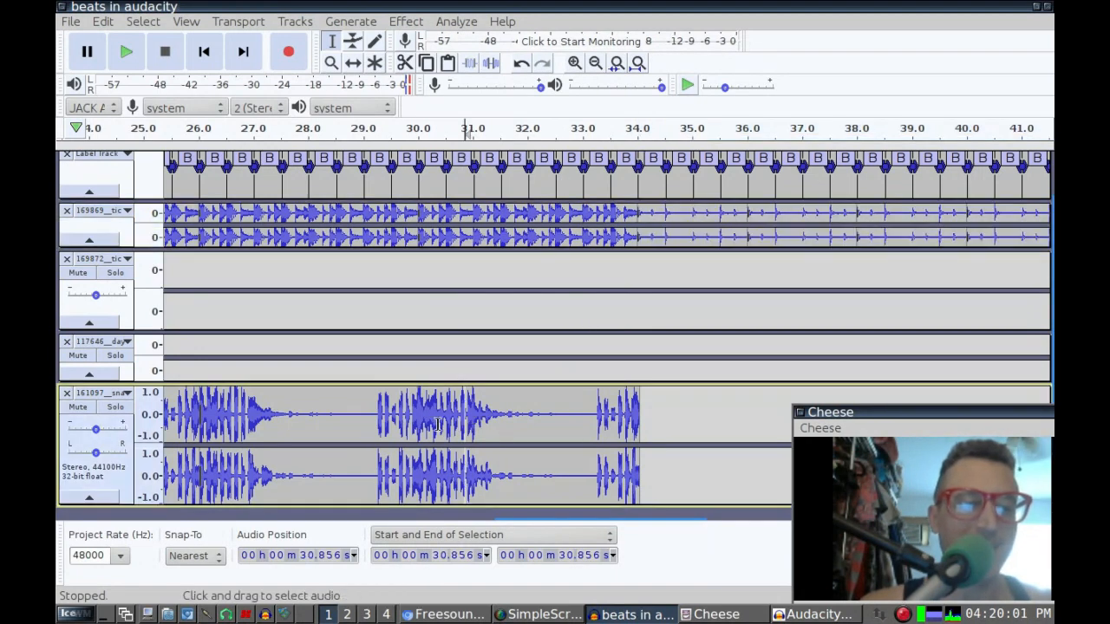
{"action": "left_click_drag", "start_coordinate": [602, 526], "coordinate": [325, 528]}
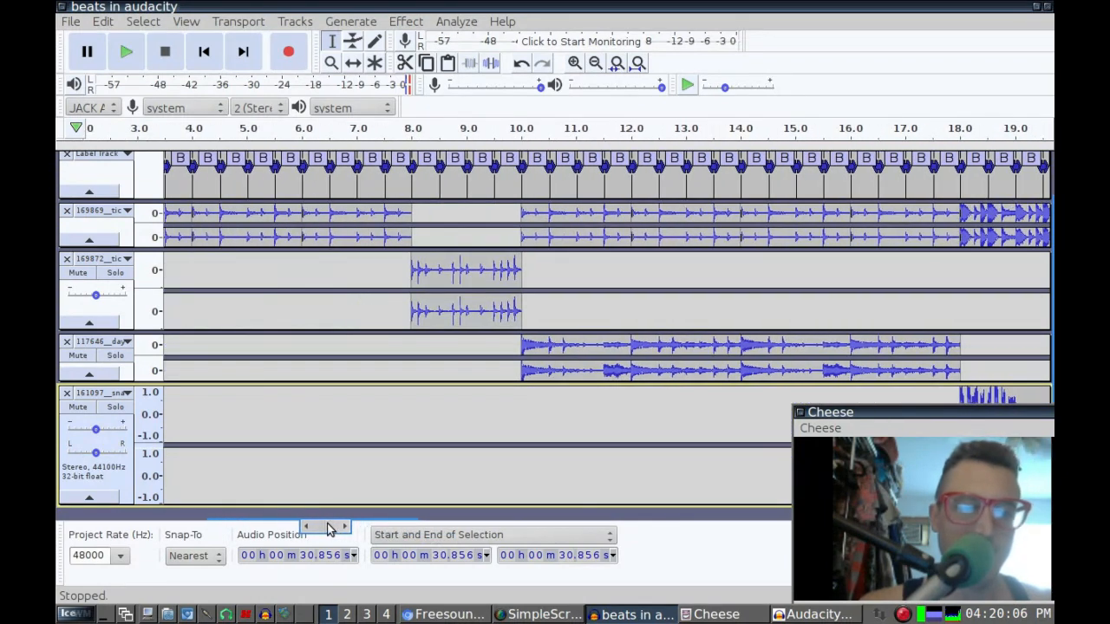
{"action": "double_click", "coordinate": [607, 347]}
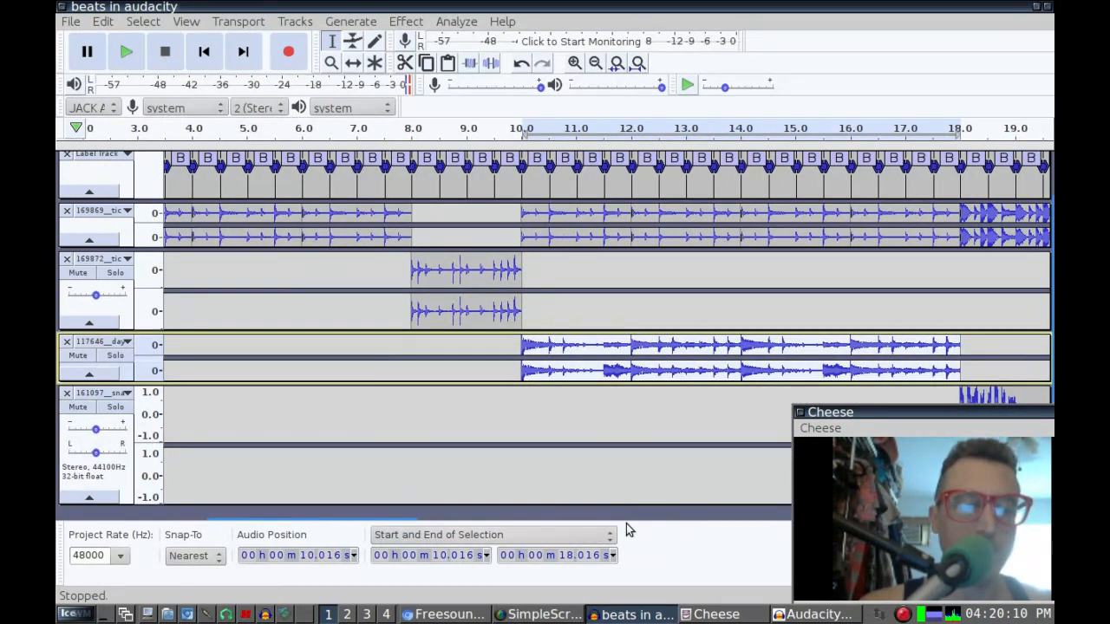
{"action": "left_click_drag", "start_coordinate": [563, 530], "coordinate": [899, 525]}
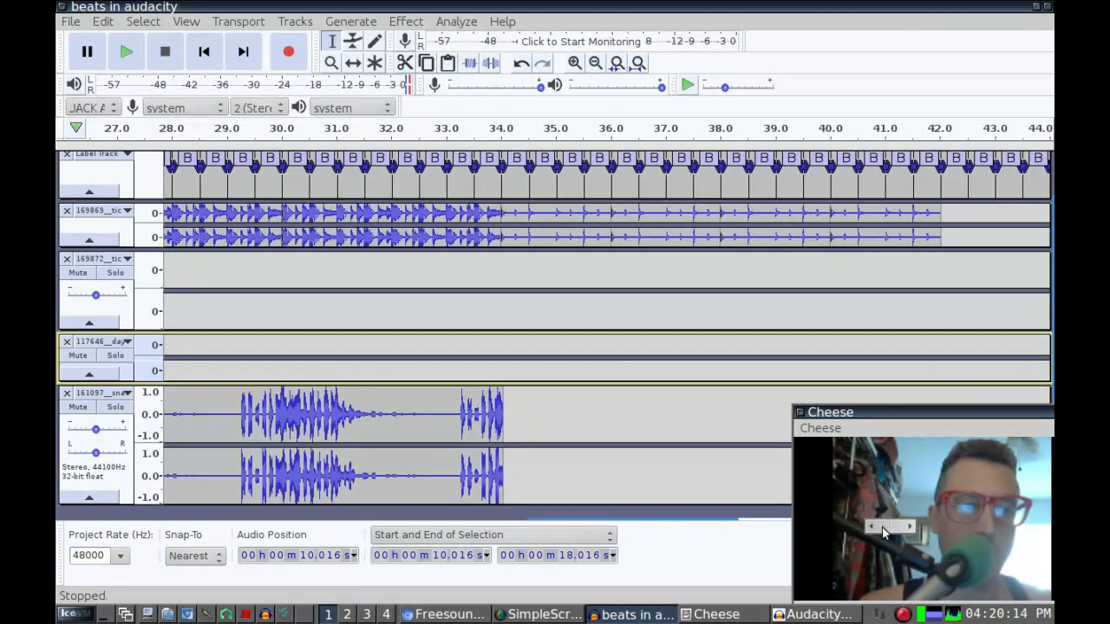
{"action": "left_click", "coordinate": [499, 346]}
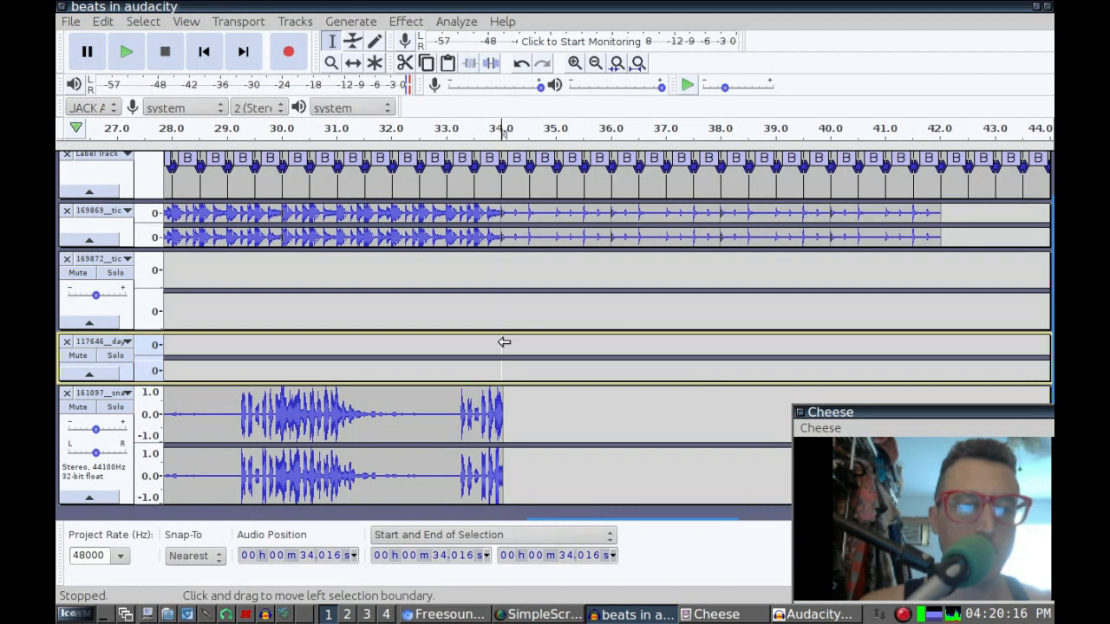
{"action": "key", "text": "ctrl+v"}
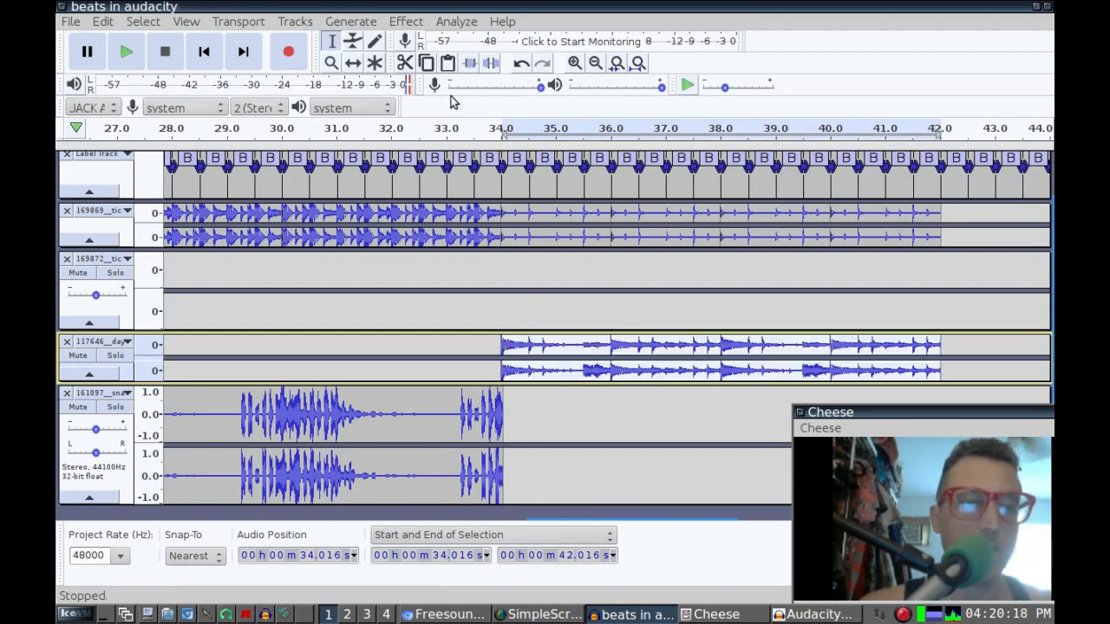
{"action": "left_click", "coordinate": [260, 129]}
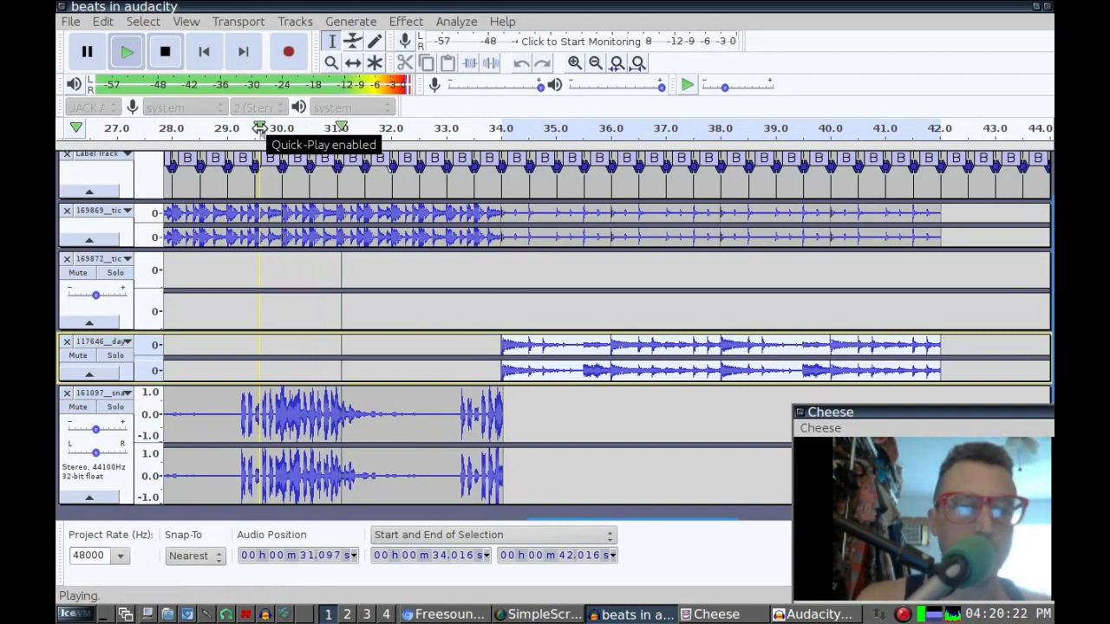
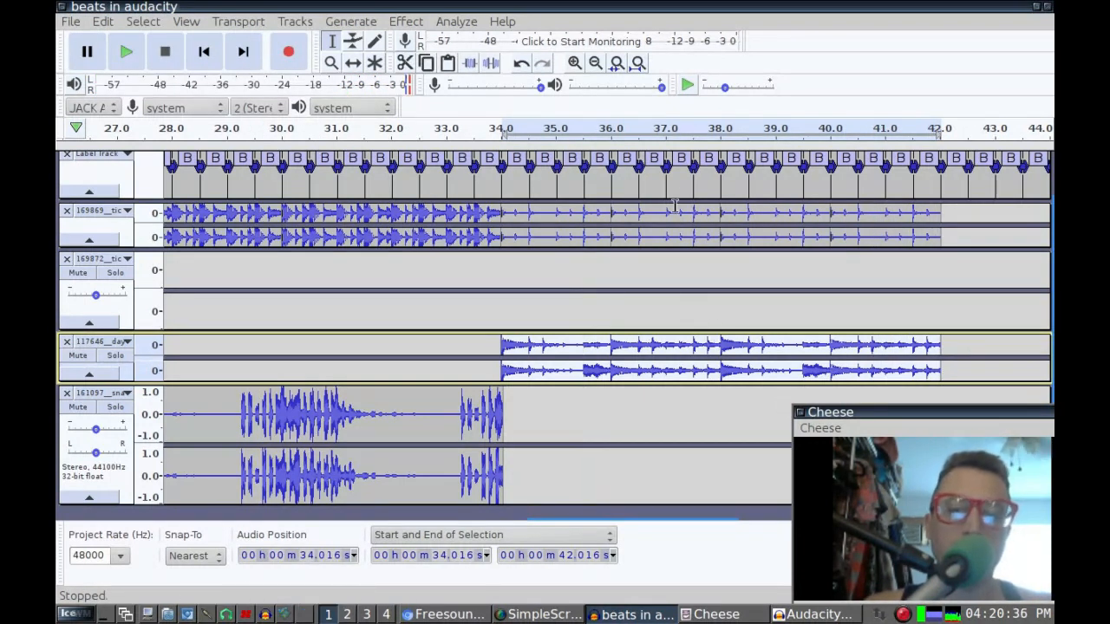
Step: Narrow the selection on the 117646 track to the short hit between 38.016 and 38.129 s, play it and copy it
{"action": "left_click", "coordinate": [575, 63]}
{"action": "left_click", "coordinate": [574, 63]}
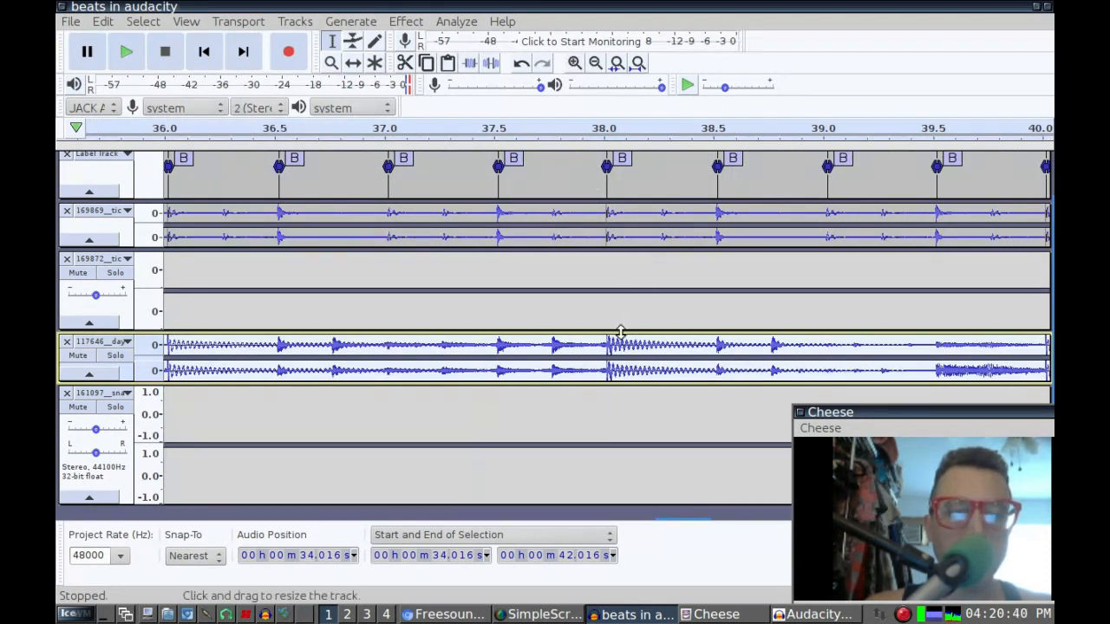
{"action": "left_click_drag", "start_coordinate": [606, 341], "coordinate": [707, 345]}
{"action": "key", "text": "space"}
{"action": "key", "text": "space"}
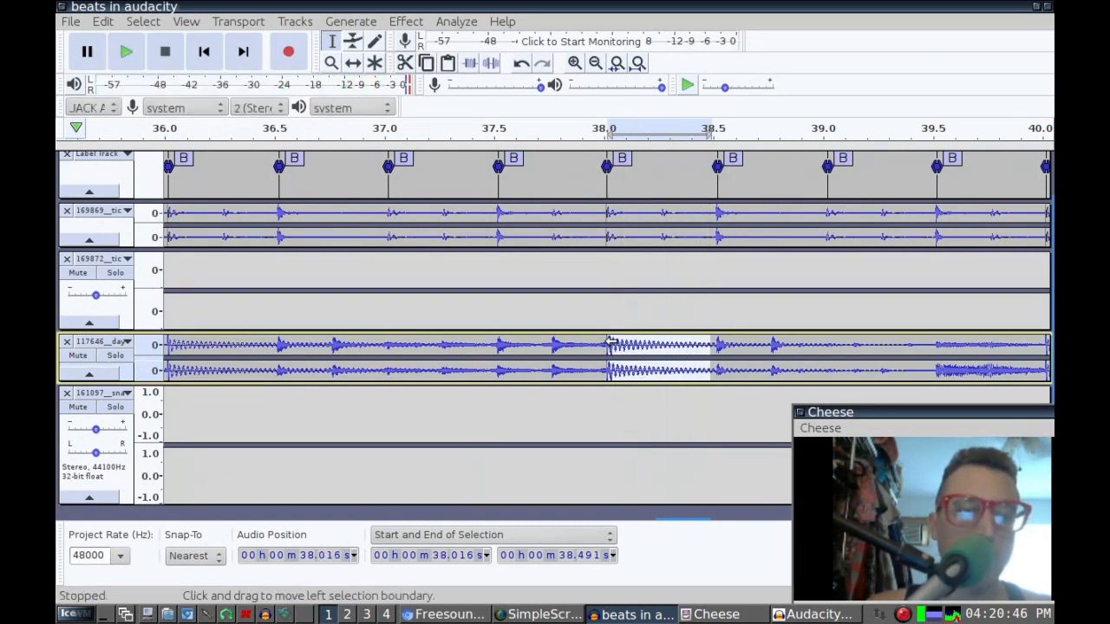
{"action": "left_click_drag", "start_coordinate": [704, 346], "coordinate": [633, 348]}
{"action": "key", "text": "space"}
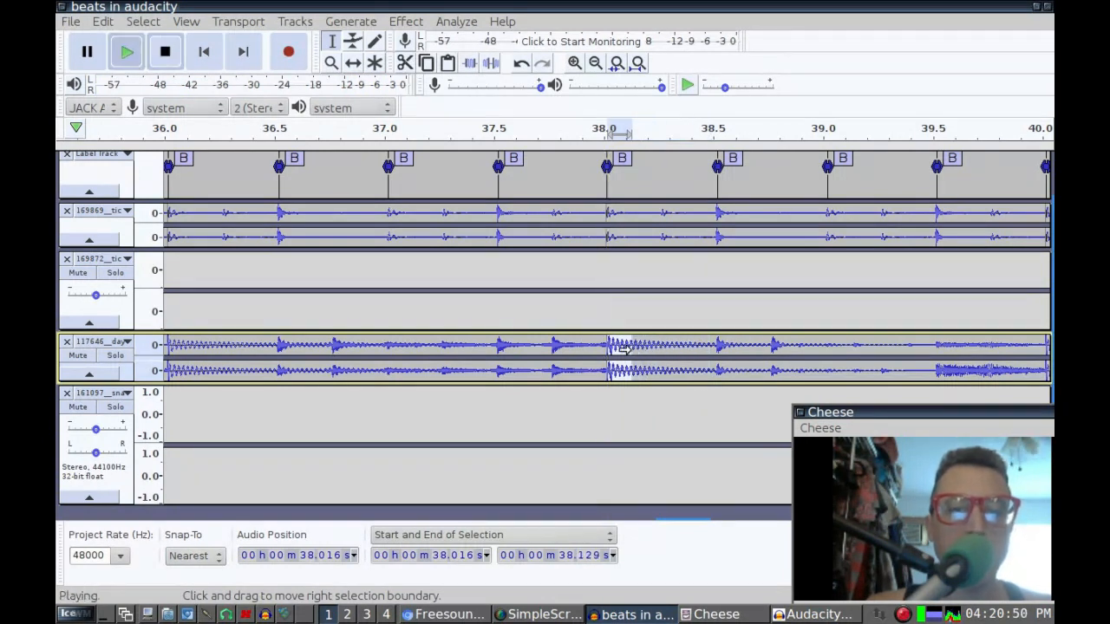
{"action": "key", "text": "space"}
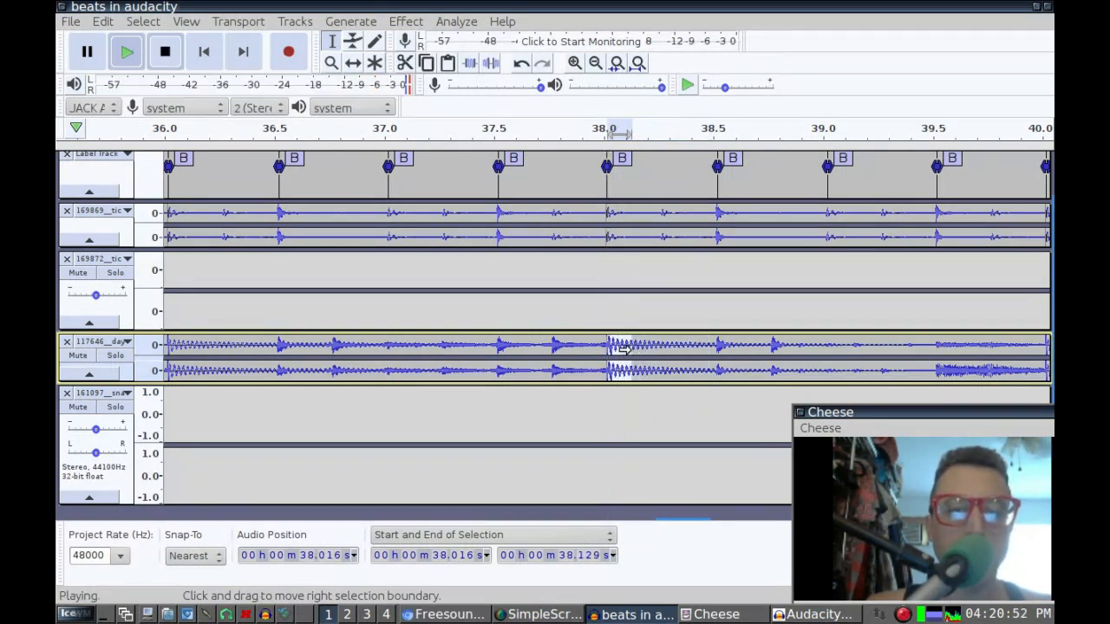
{"action": "key", "text": "space"}
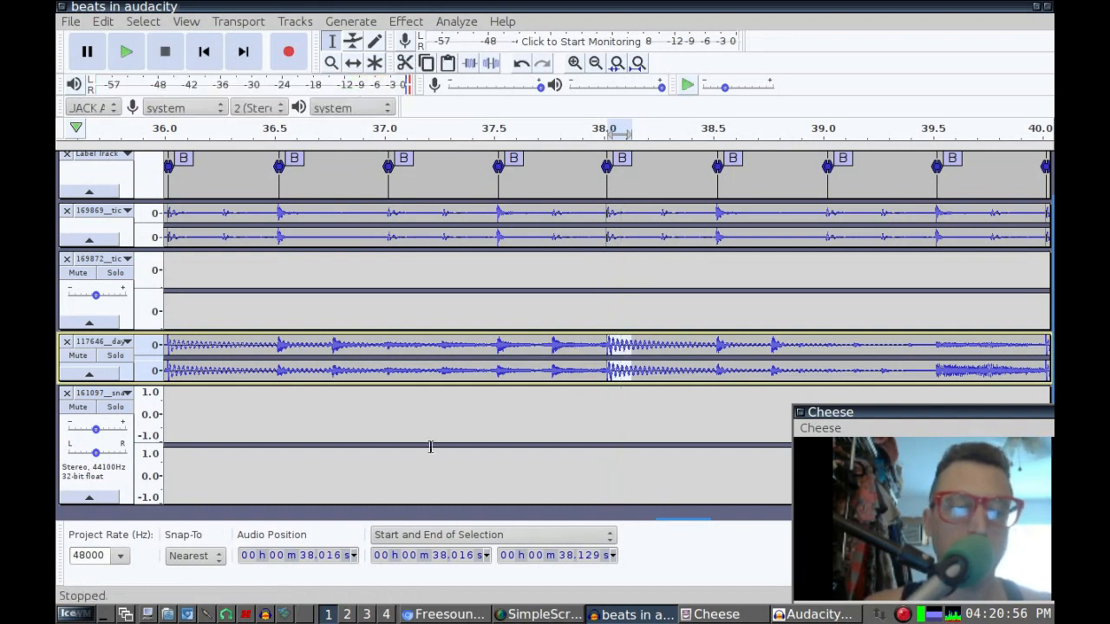
Step: Paste the copied hit into the 117646 track at 41.518 s, on the beat label near 41.5 s
{"action": "left_click_drag", "start_coordinate": [647, 530], "coordinate": [693, 533]}
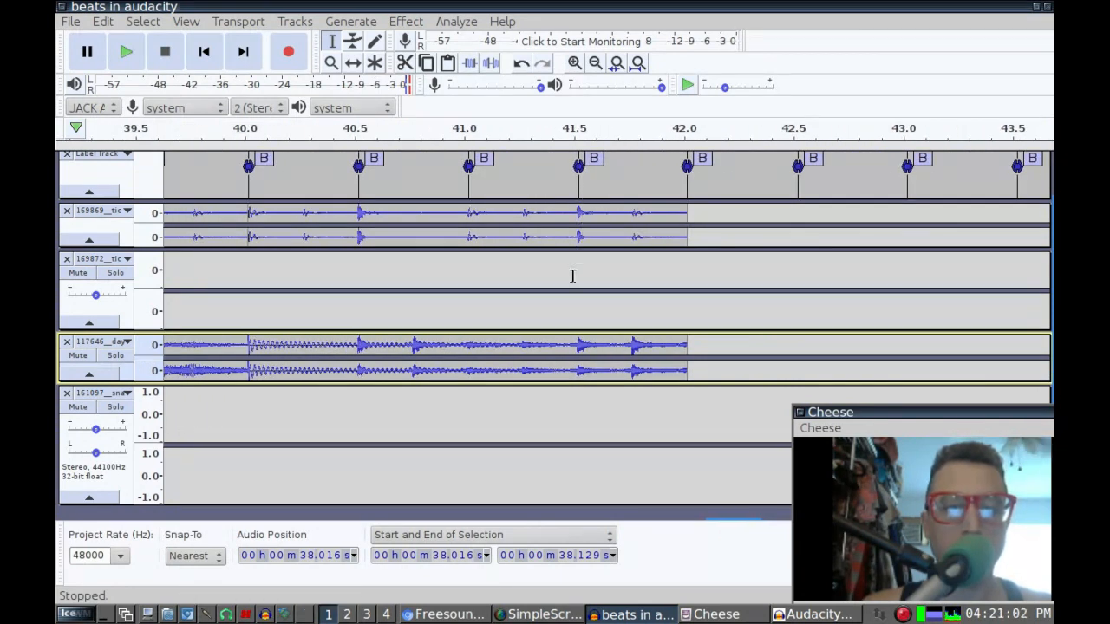
{"action": "left_click", "coordinate": [580, 346]}
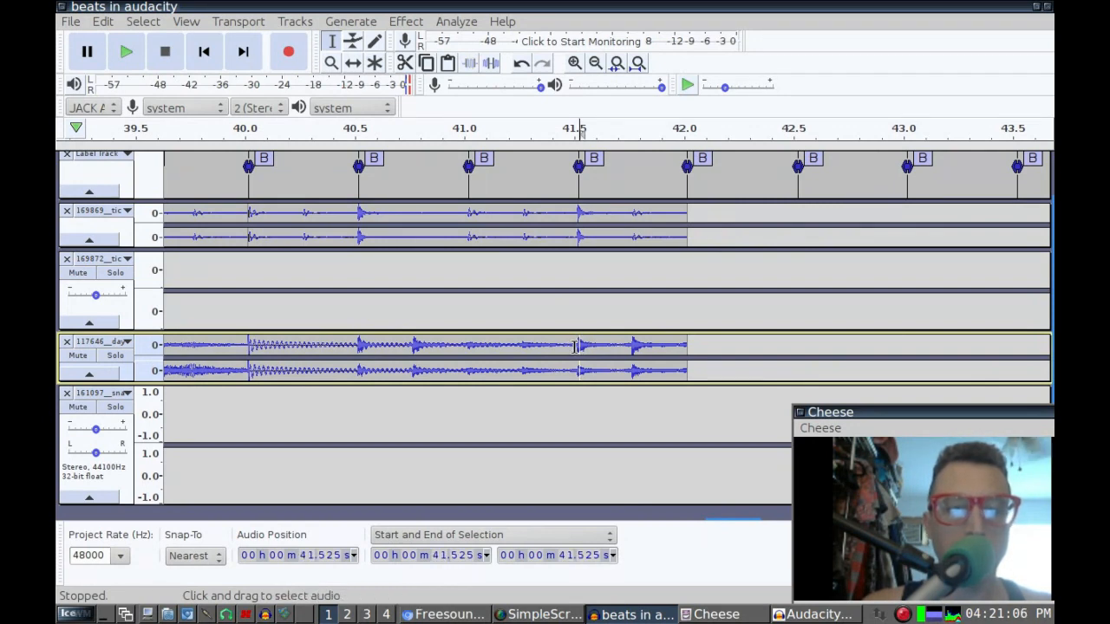
{"action": "left_click", "coordinate": [581, 346]}
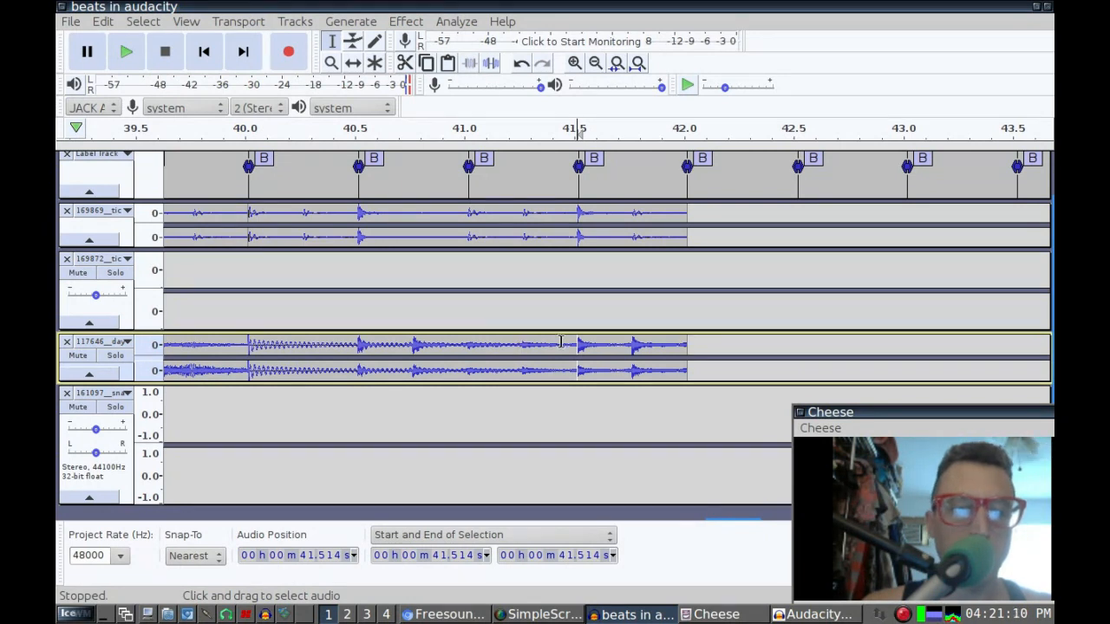
{"action": "left_click", "coordinate": [579, 345]}
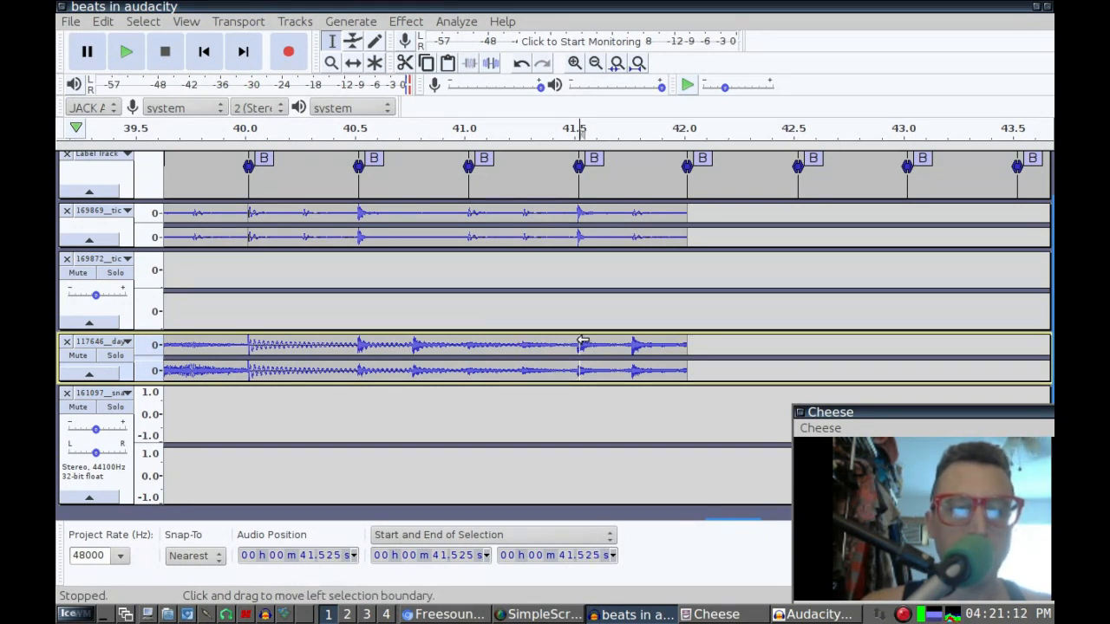
{"action": "left_click", "coordinate": [577, 346]}
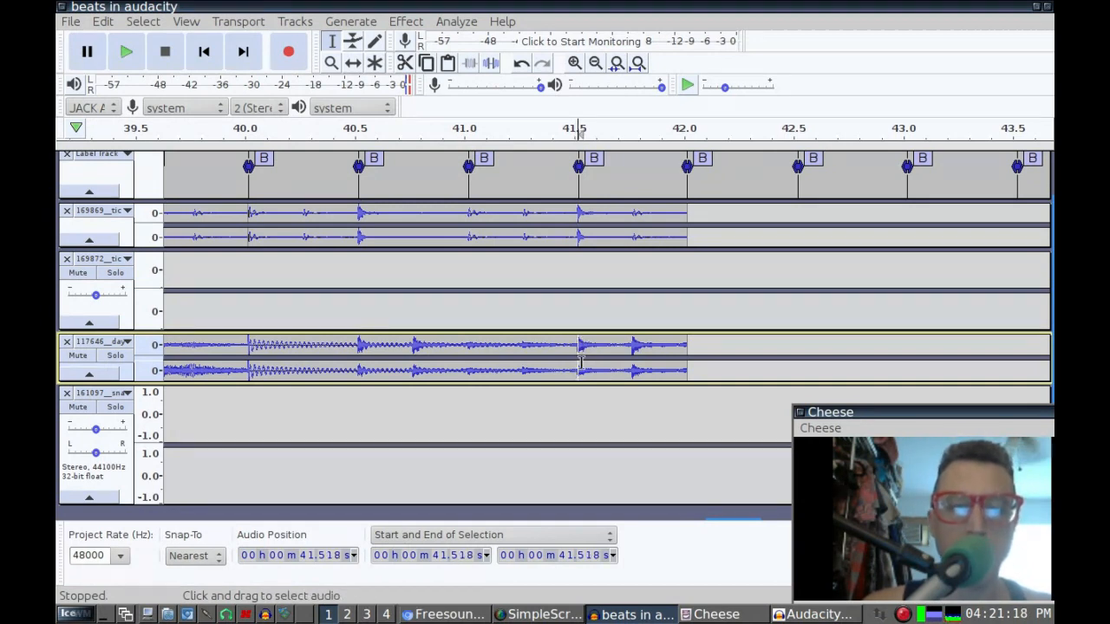
{"action": "key", "text": "ctrl+v"}
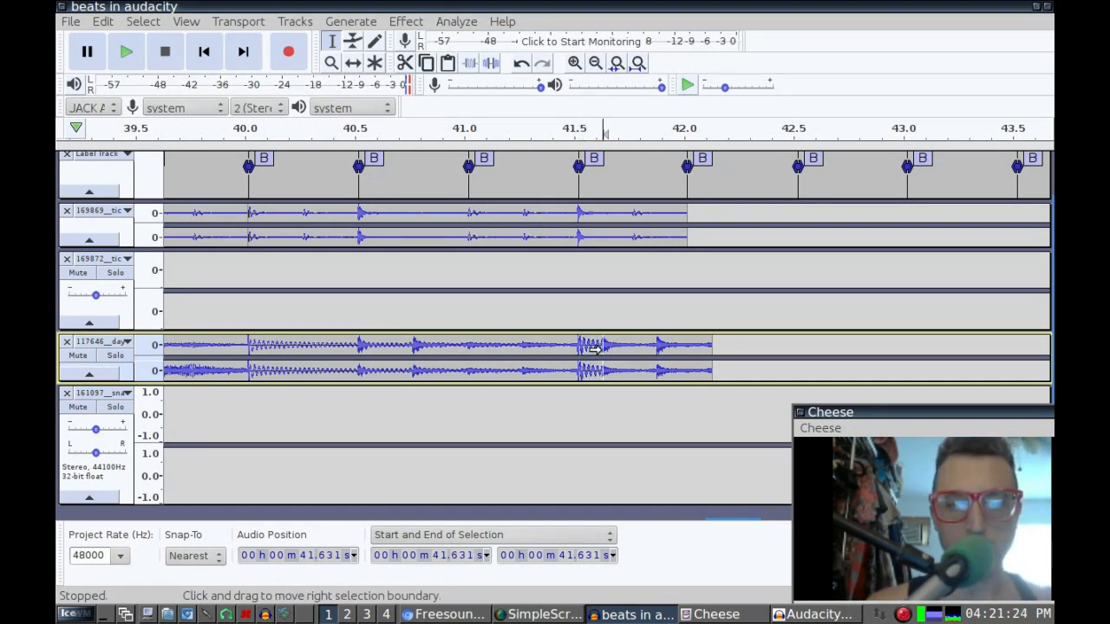
Step: Paste four more copies of the hit back to back from 41.631 s, and delete the 117646 audio past 42.016 s
{"action": "key", "text": "ctrl+v"}
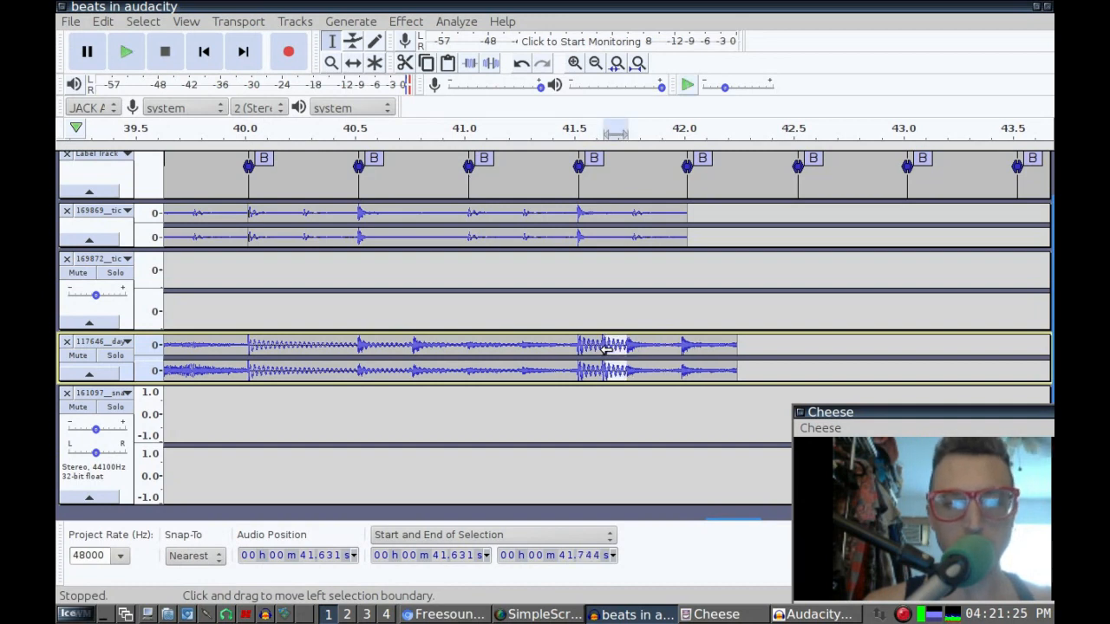
{"action": "key", "text": "Right"}
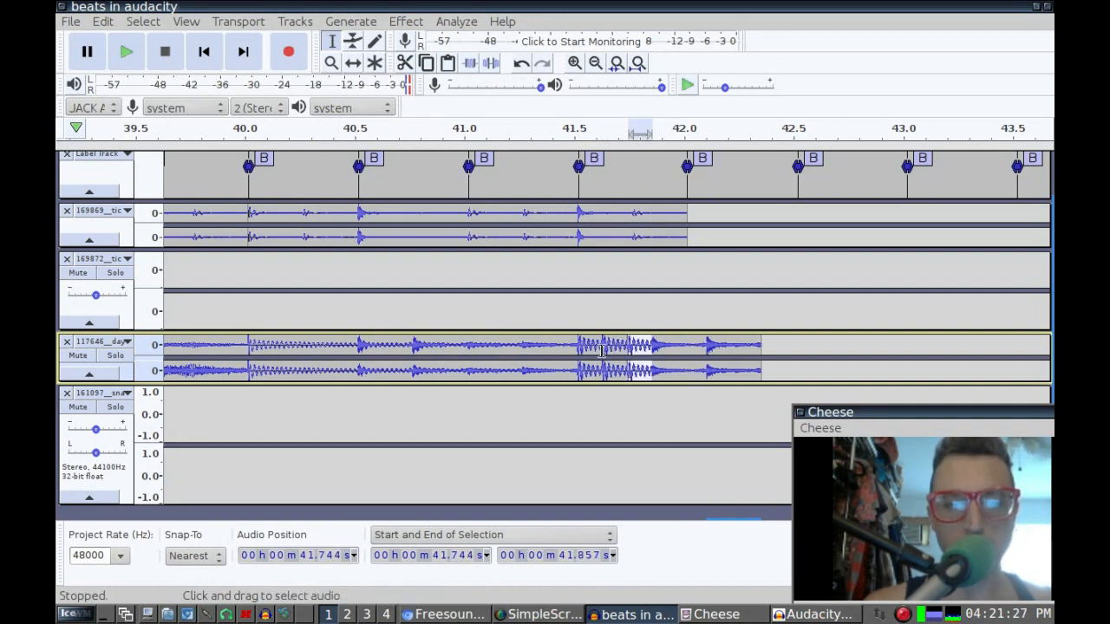
{"action": "key", "text": "Right"}
{"action": "key", "text": "ctrl+v"}
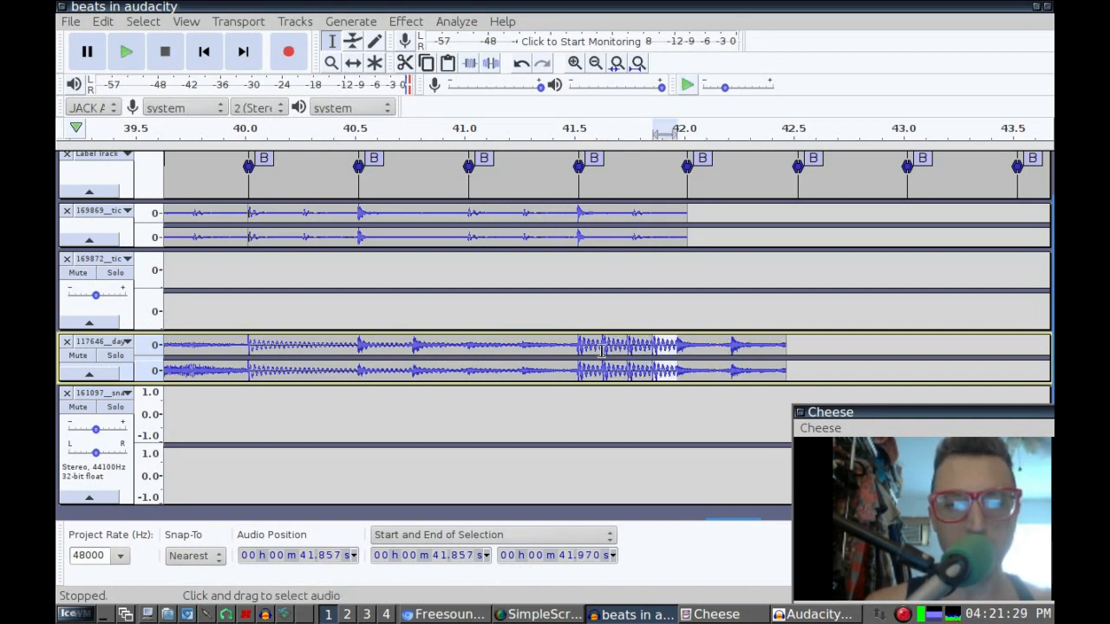
{"action": "key", "text": "Right"}
{"action": "key", "text": "ctrl+v"}
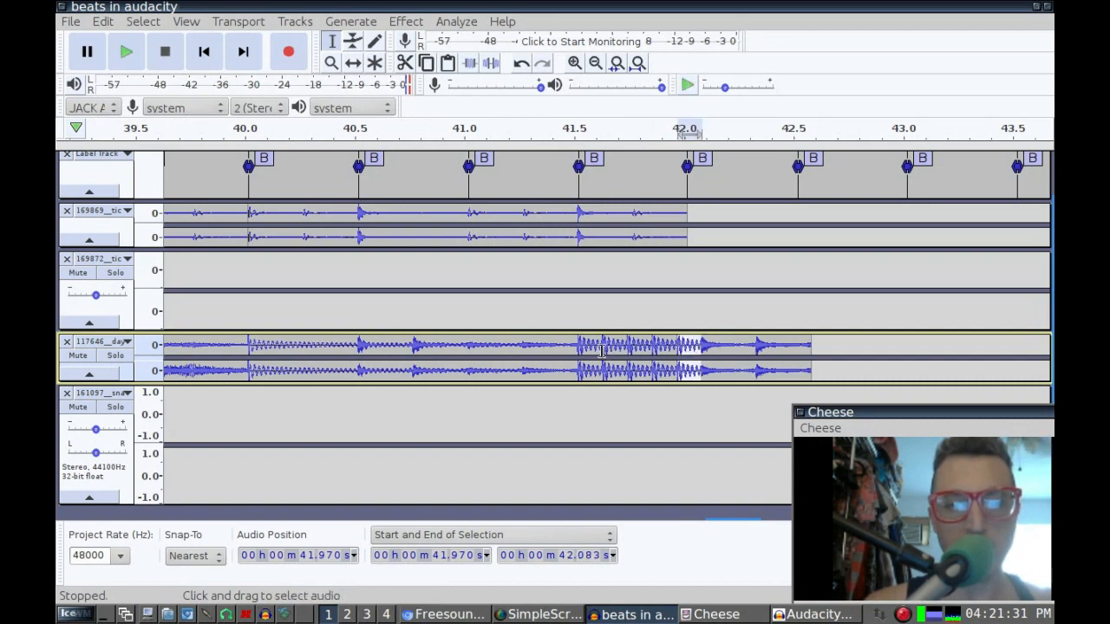
{"action": "left_click_drag", "start_coordinate": [814, 350], "coordinate": [693, 363]}
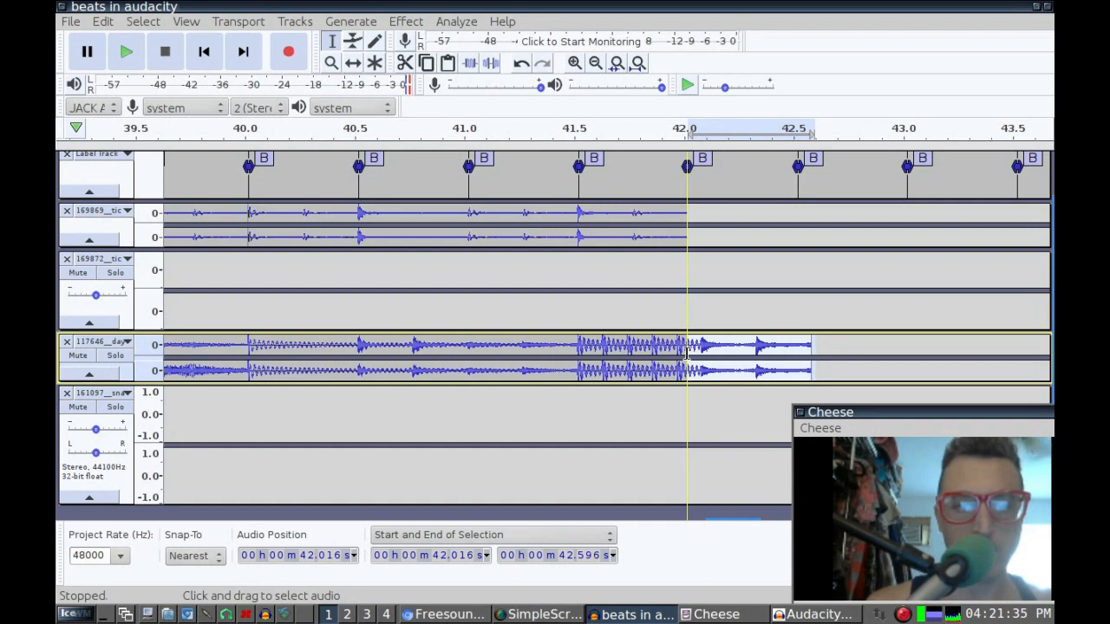
{"action": "key", "text": "Delete"}
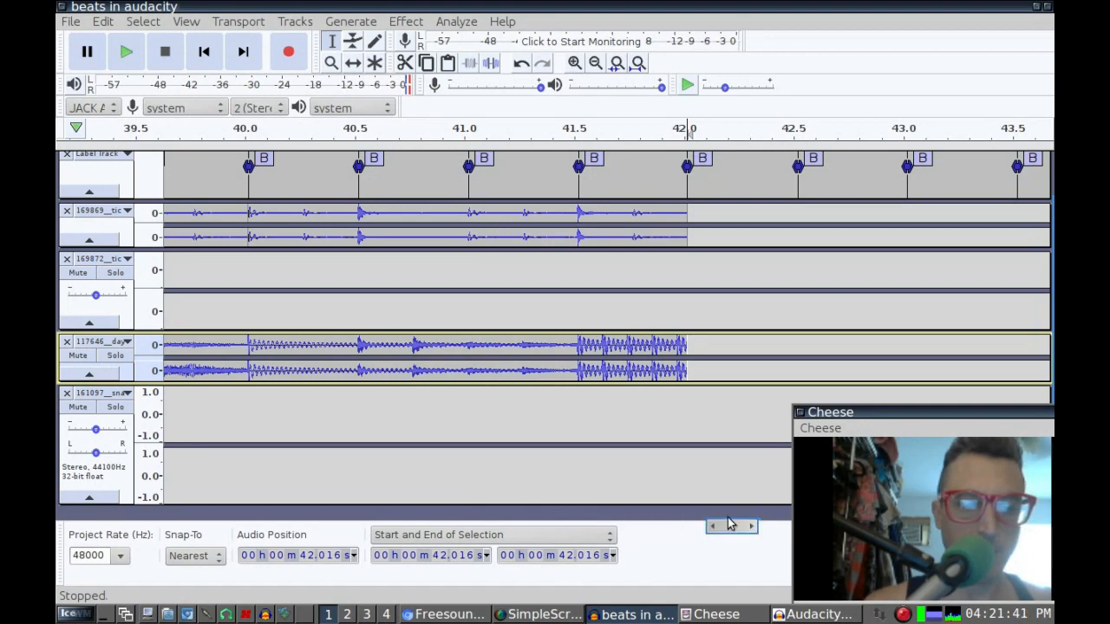
Step: Copy the 117646 clip between 10 and 18 s to 42.016 s on the same track
{"action": "left_click_drag", "start_coordinate": [721, 527], "coordinate": [364, 529]}
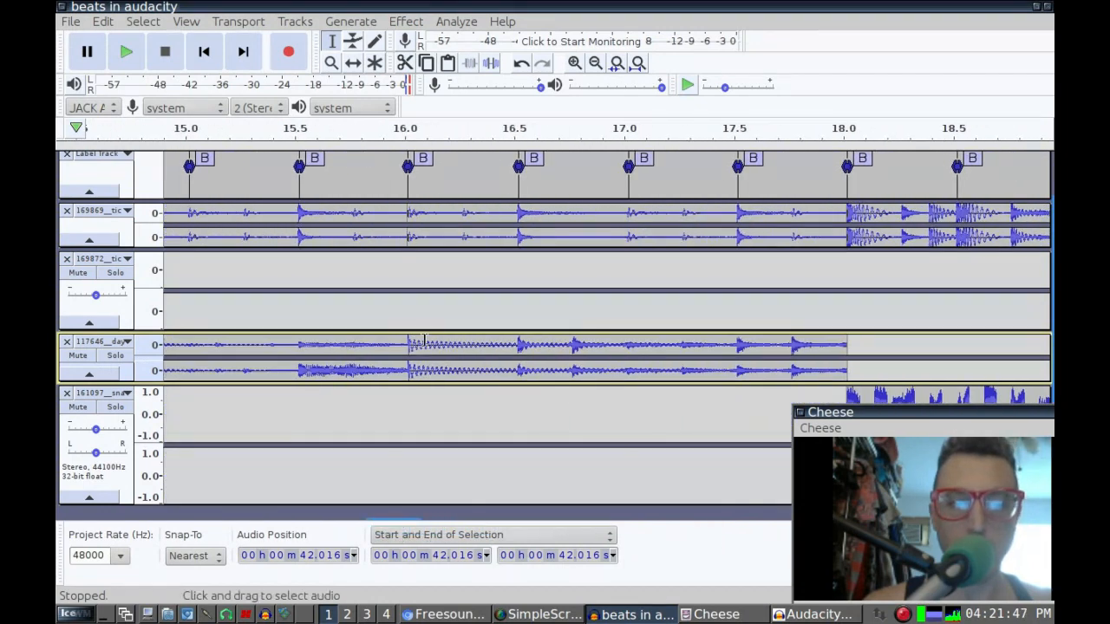
{"action": "double_click", "coordinate": [425, 341]}
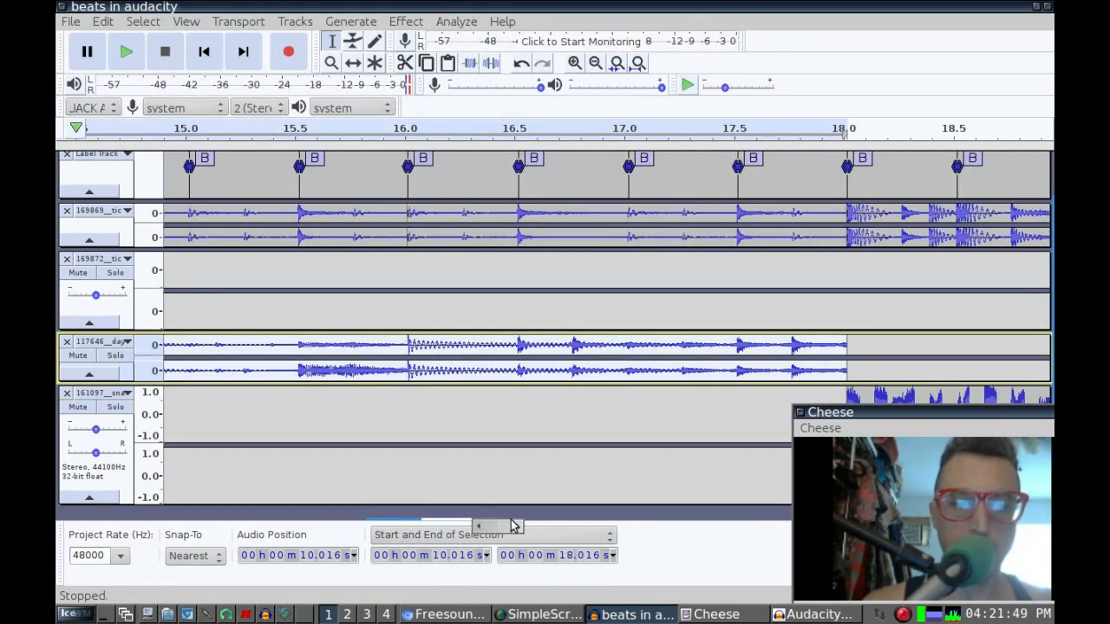
{"action": "left_click_drag", "start_coordinate": [535, 526], "coordinate": [850, 526]}
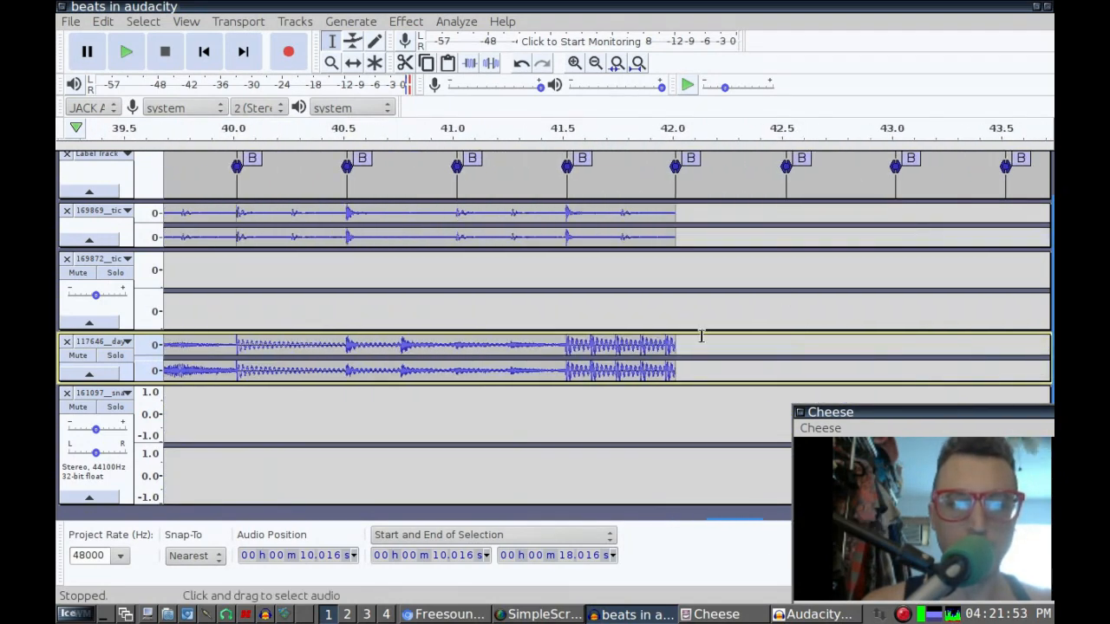
{"action": "left_click", "coordinate": [676, 345]}
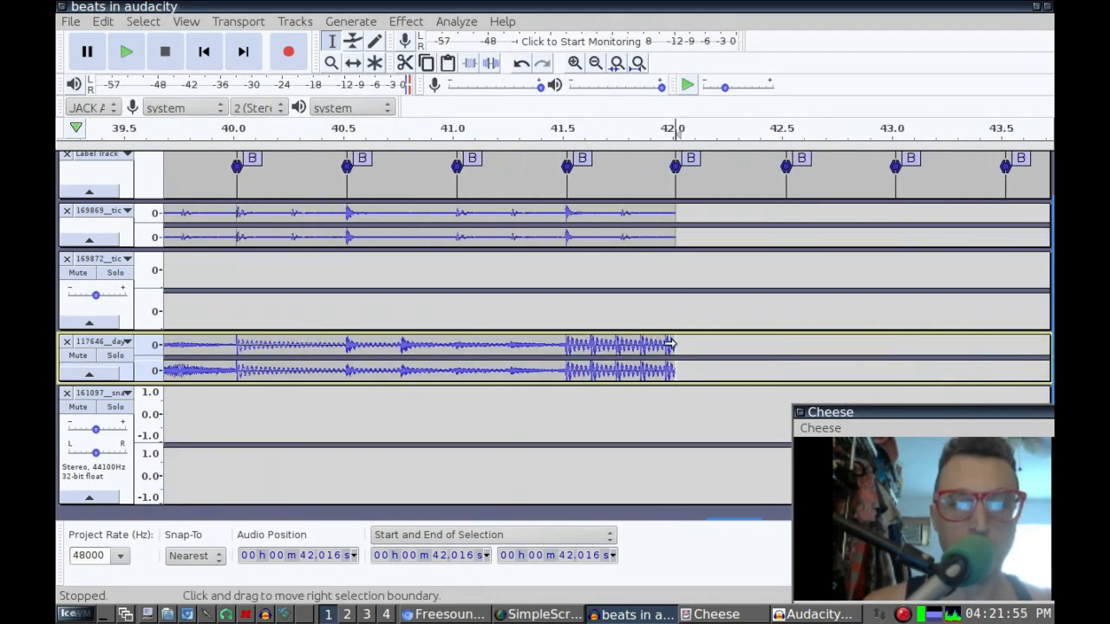
{"action": "key", "text": "ctrl+v"}
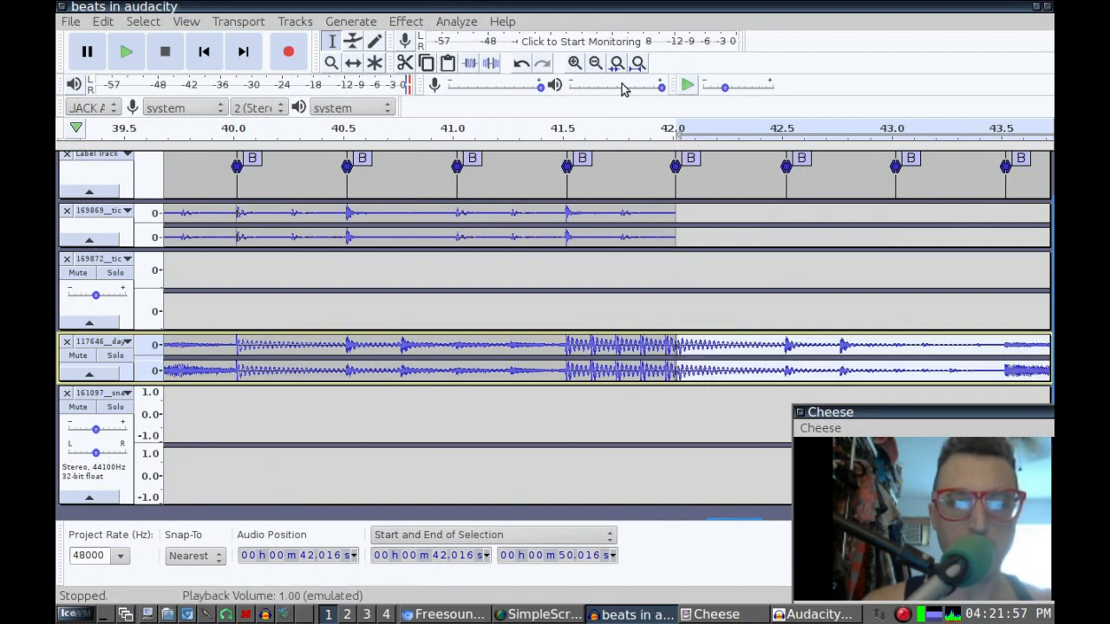
Step: Repeat the 169869 section between 40 and 42 s once, and repeat the resulting four seconds again to extend the track to about 48 s
{"action": "double_click", "coordinate": [585, 241]}
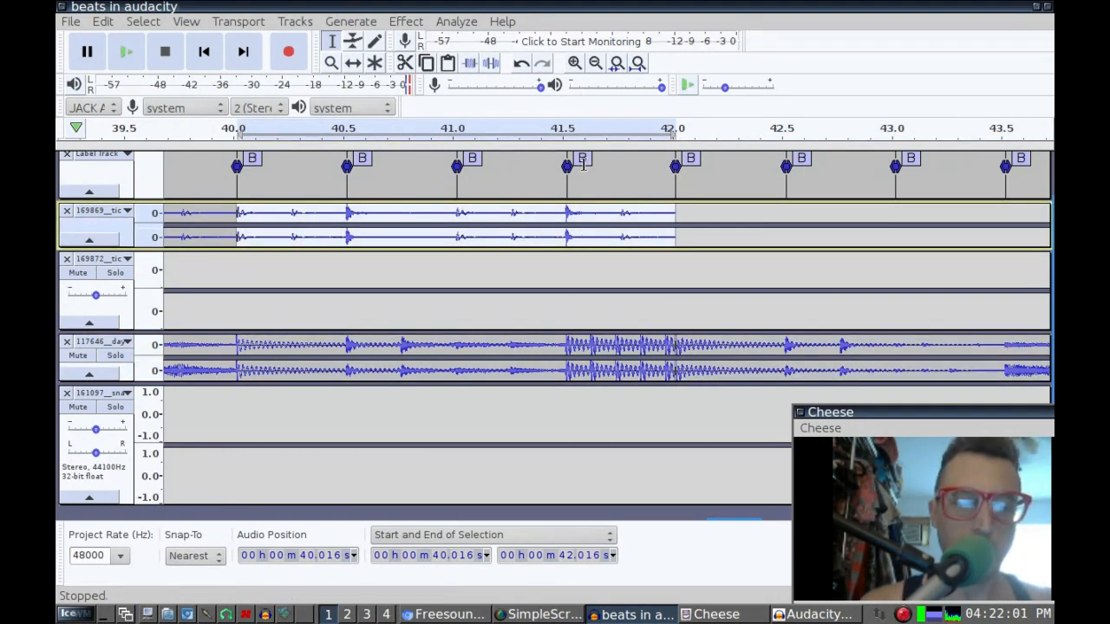
{"action": "left_click", "coordinate": [442, 24]}
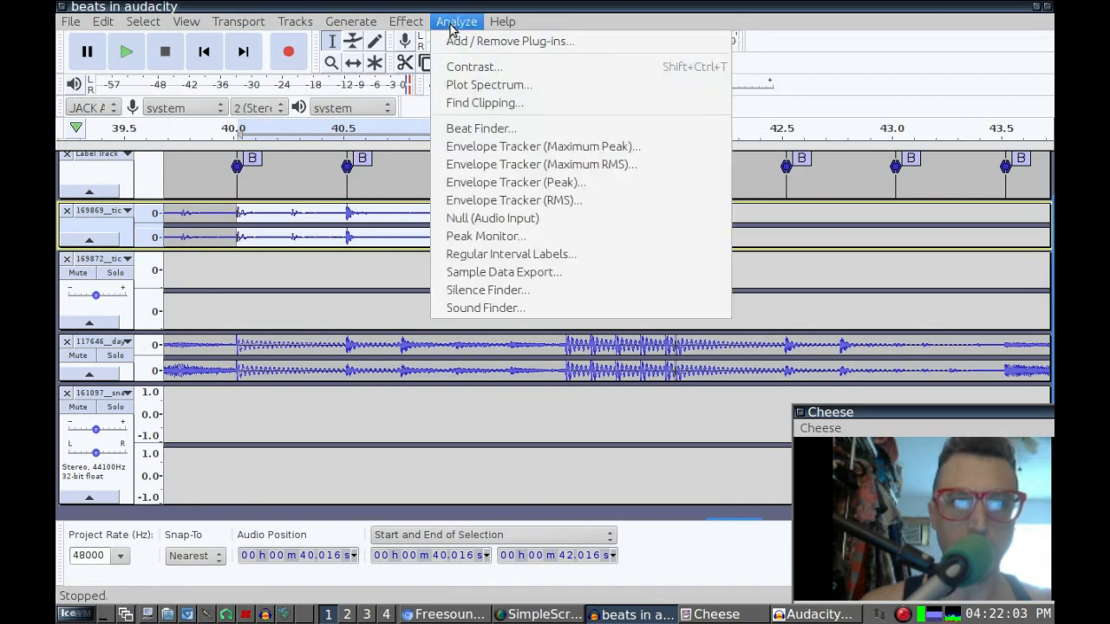
{"action": "mouse_move", "coordinate": [412, 24]}
{"action": "left_click", "coordinate": [417, 79]}
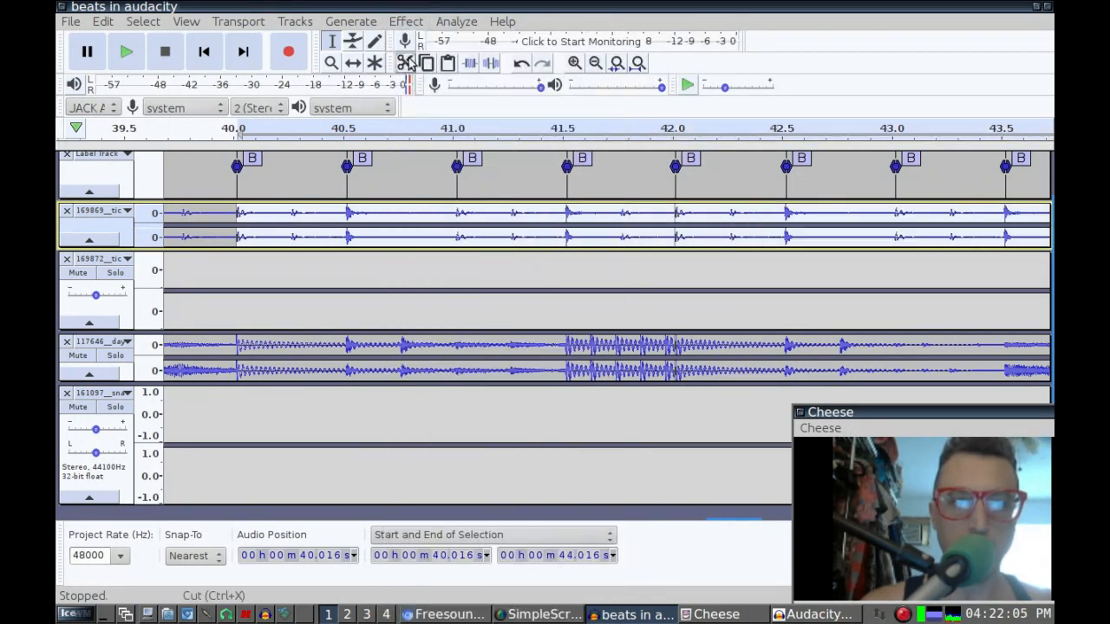
{"action": "left_click", "coordinate": [395, 22]}
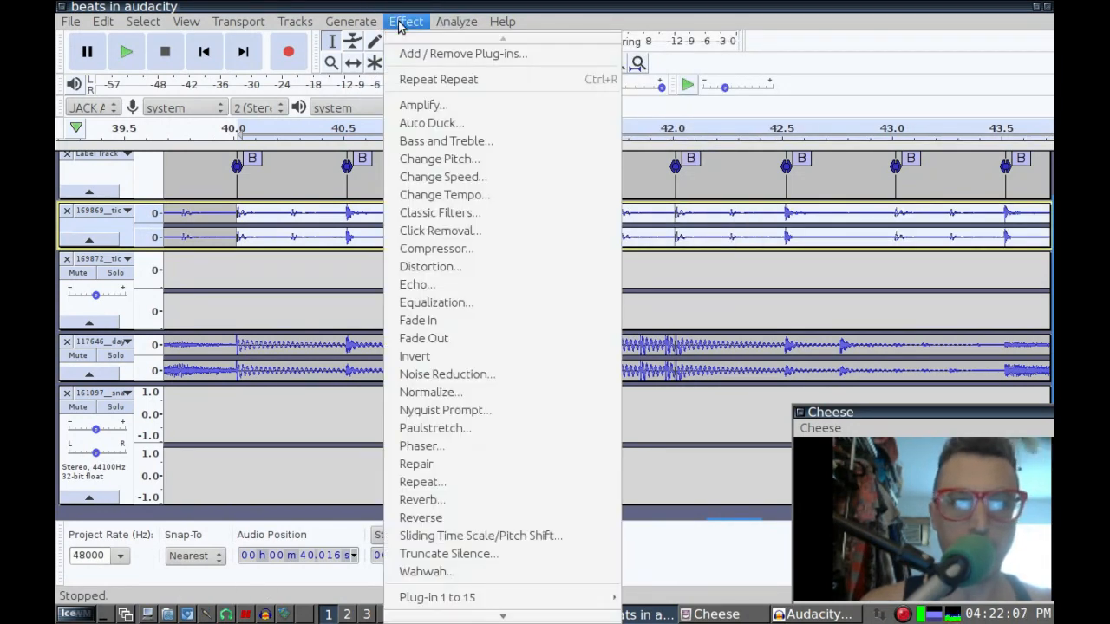
{"action": "left_click", "coordinate": [418, 79]}
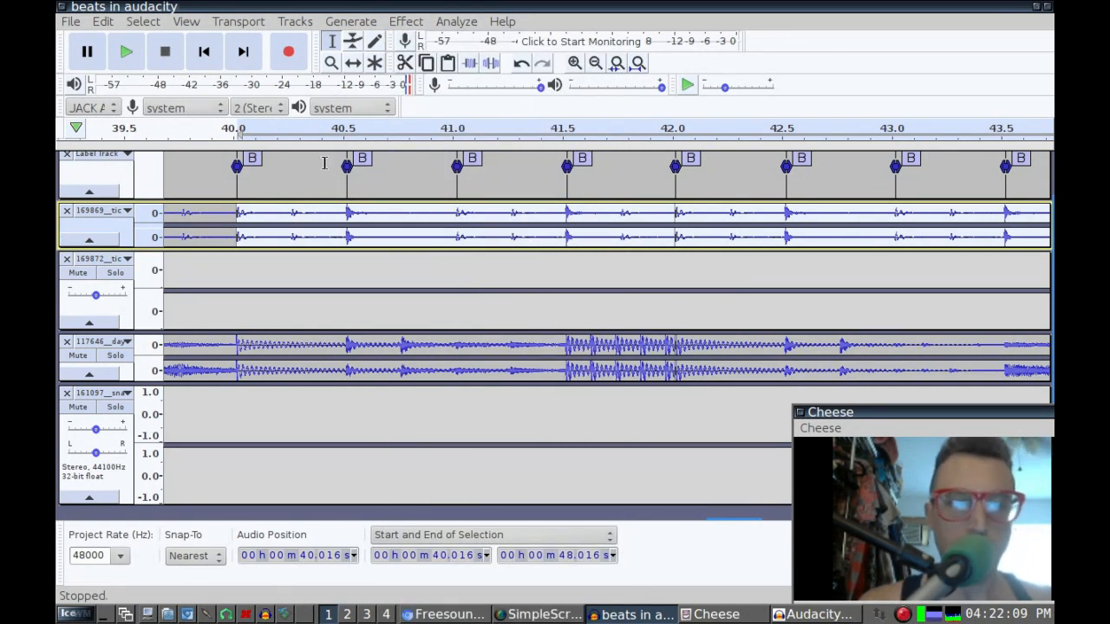
Step: Play the arrangement from about 39.9 s, and again from about 40.9 s, to check the pasted hits and repeated loops
{"action": "left_click", "coordinate": [597, 66]}
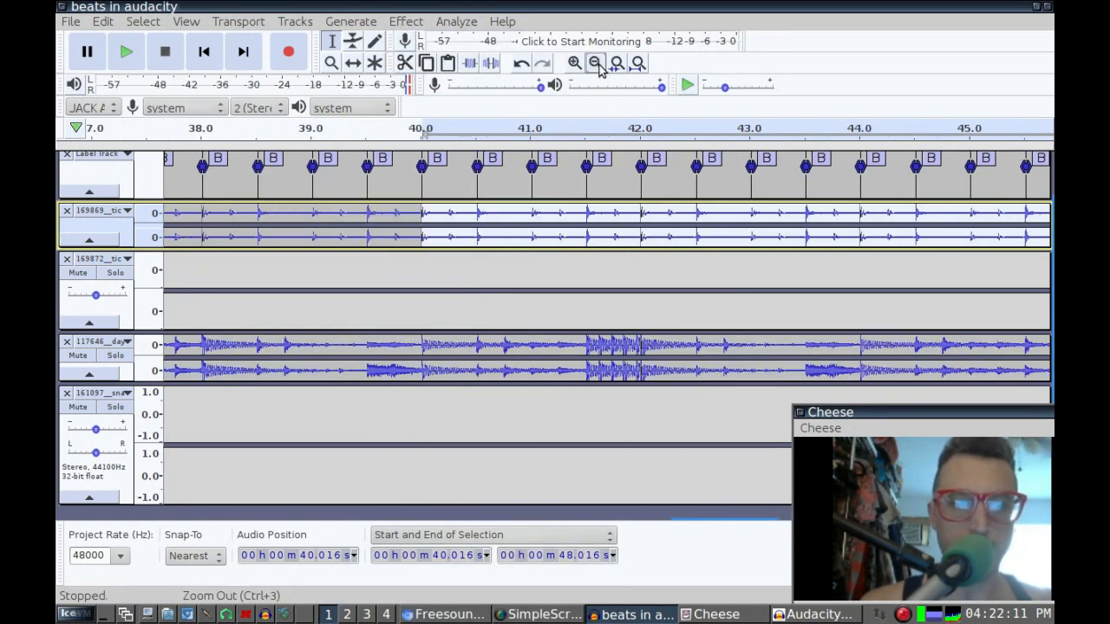
{"action": "left_click", "coordinate": [597, 66]}
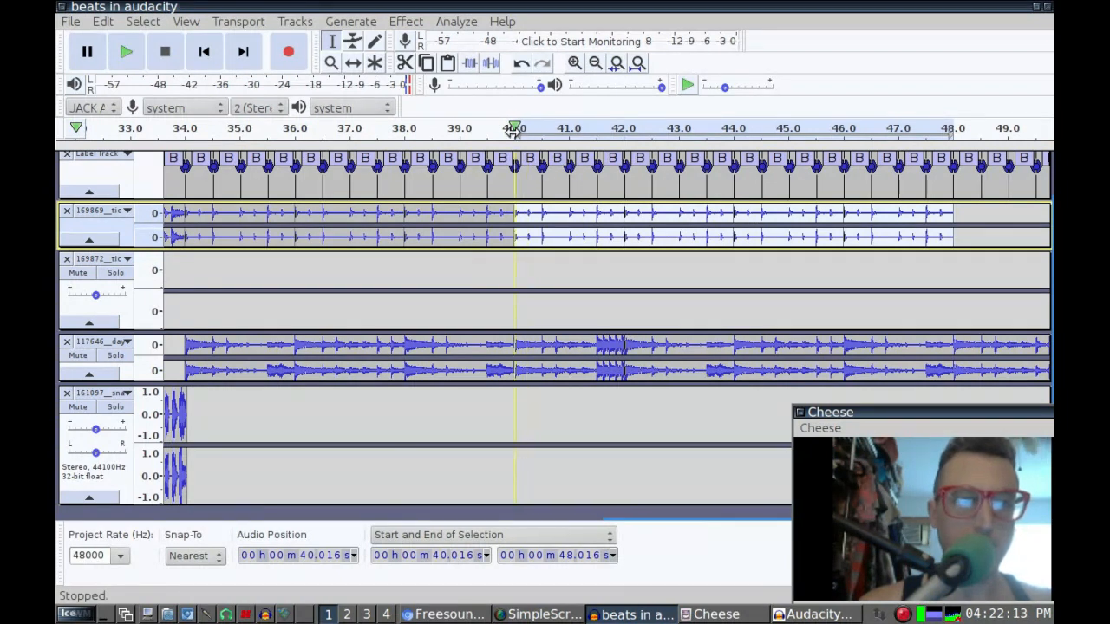
{"action": "left_click", "coordinate": [507, 128]}
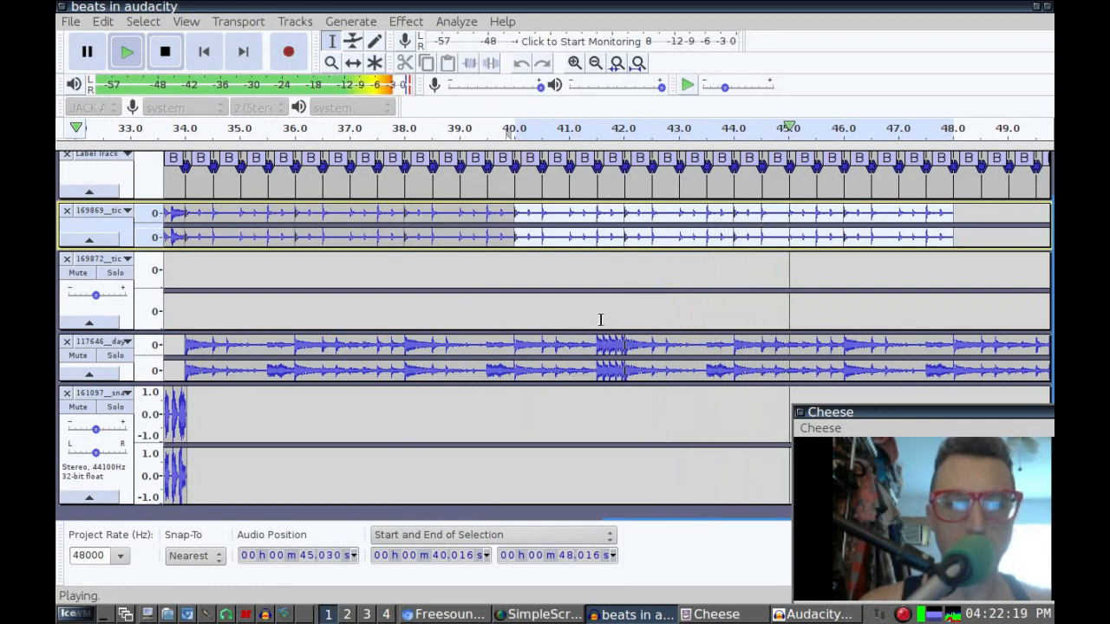
{"action": "key", "text": "space"}
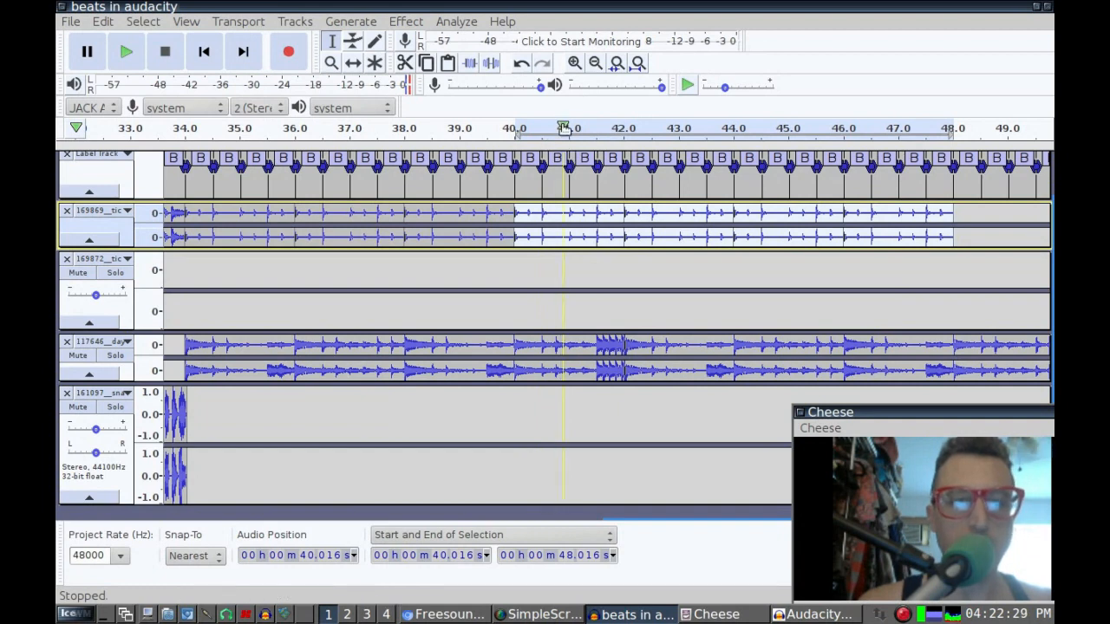
{"action": "left_click", "coordinate": [564, 127]}
{"action": "key", "text": "space"}
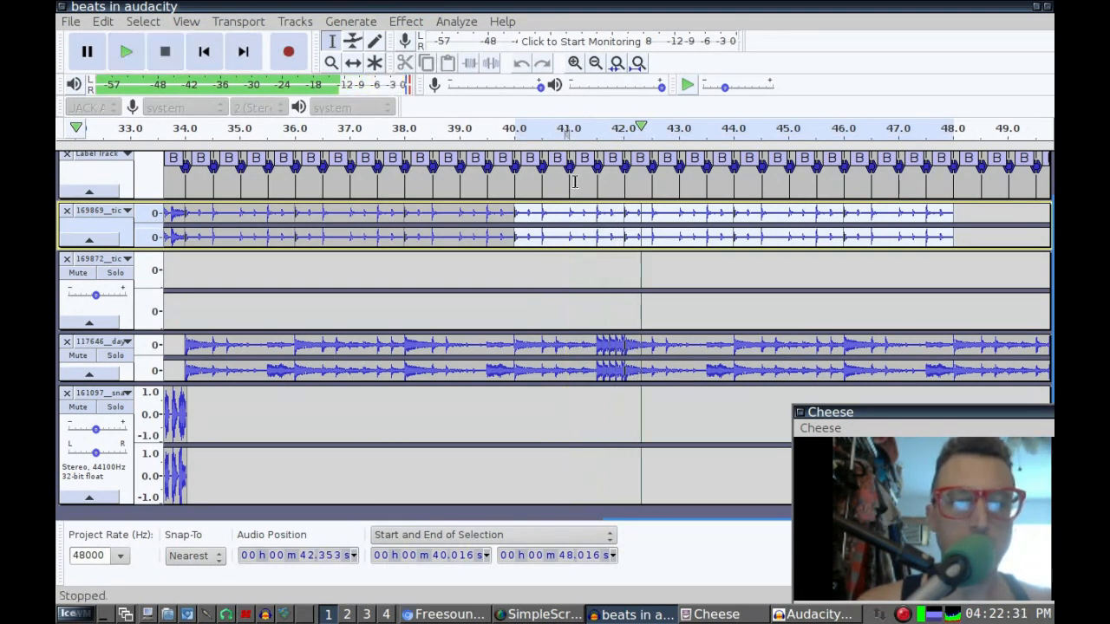
Step: Select a short slice of the 117646 track from 40.768 to 40.779 s and play it
{"action": "left_click", "coordinate": [556, 345]}
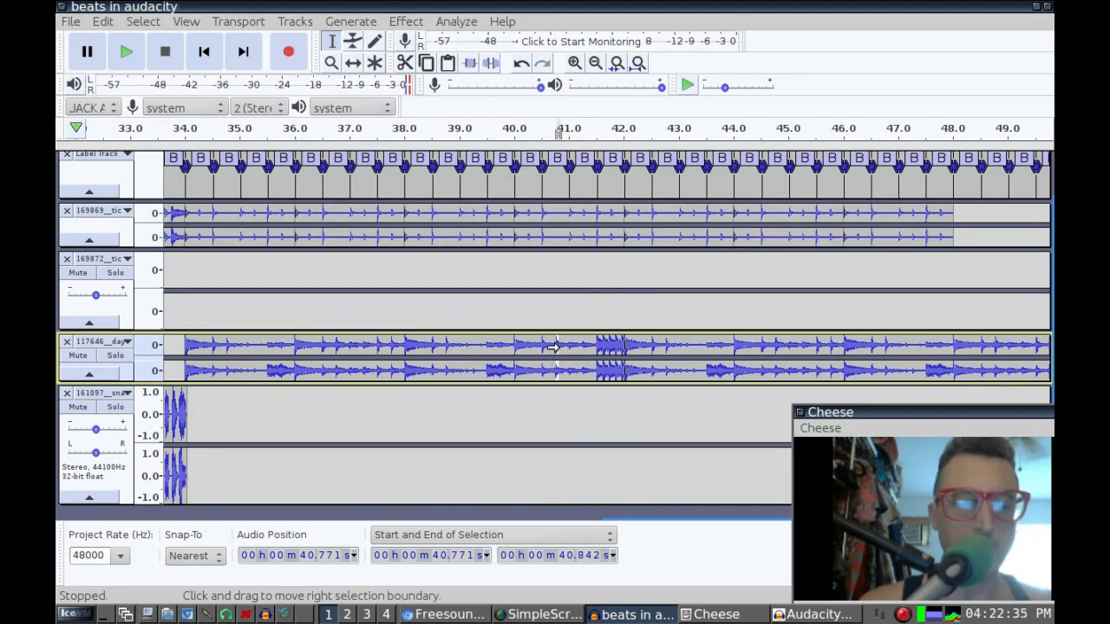
{"action": "left_click", "coordinate": [575, 62]}
{"action": "left_click", "coordinate": [575, 63]}
{"action": "left_click", "coordinate": [575, 63]}
{"action": "left_click", "coordinate": [575, 62]}
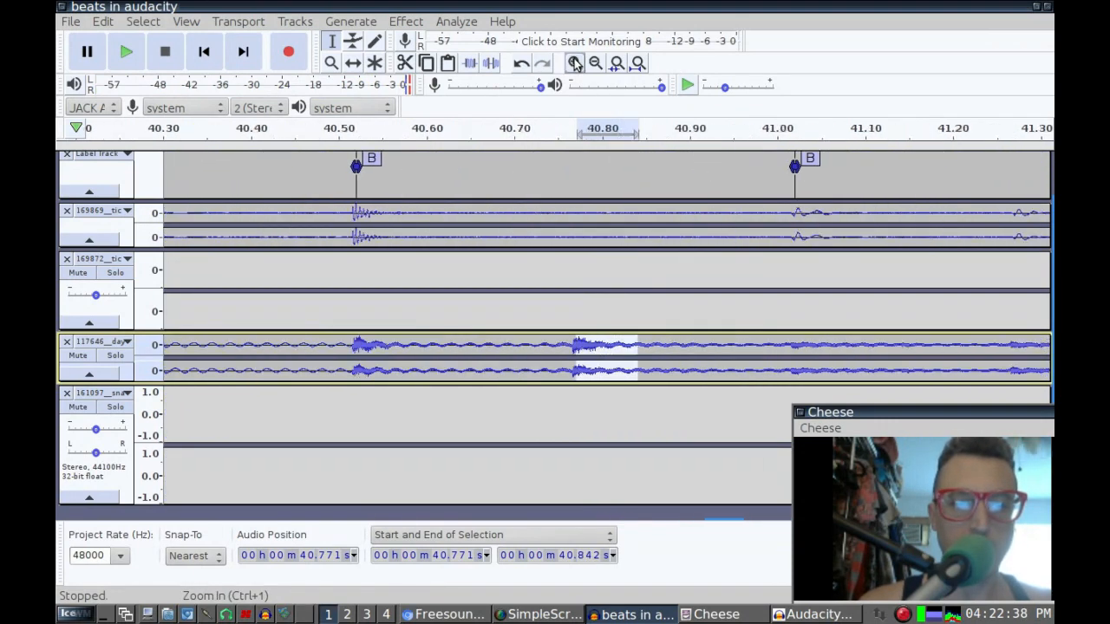
{"action": "left_click", "coordinate": [575, 344]}
{"action": "left_click_drag", "start_coordinate": [576, 344], "coordinate": [581, 346]}
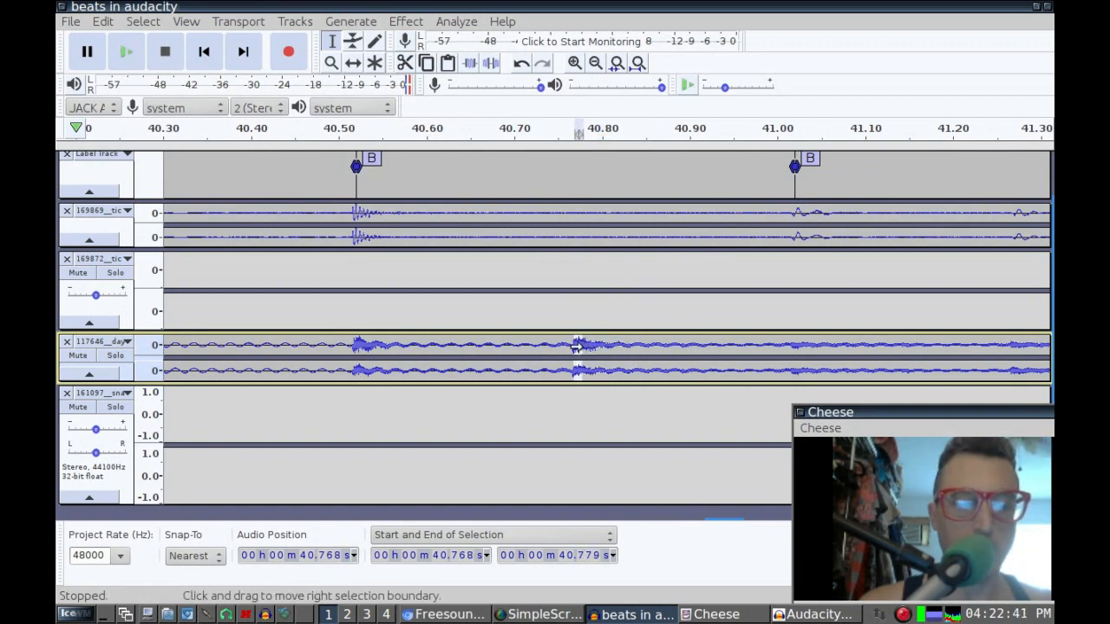
{"action": "key", "text": "space"}
{"action": "key", "text": "space"}
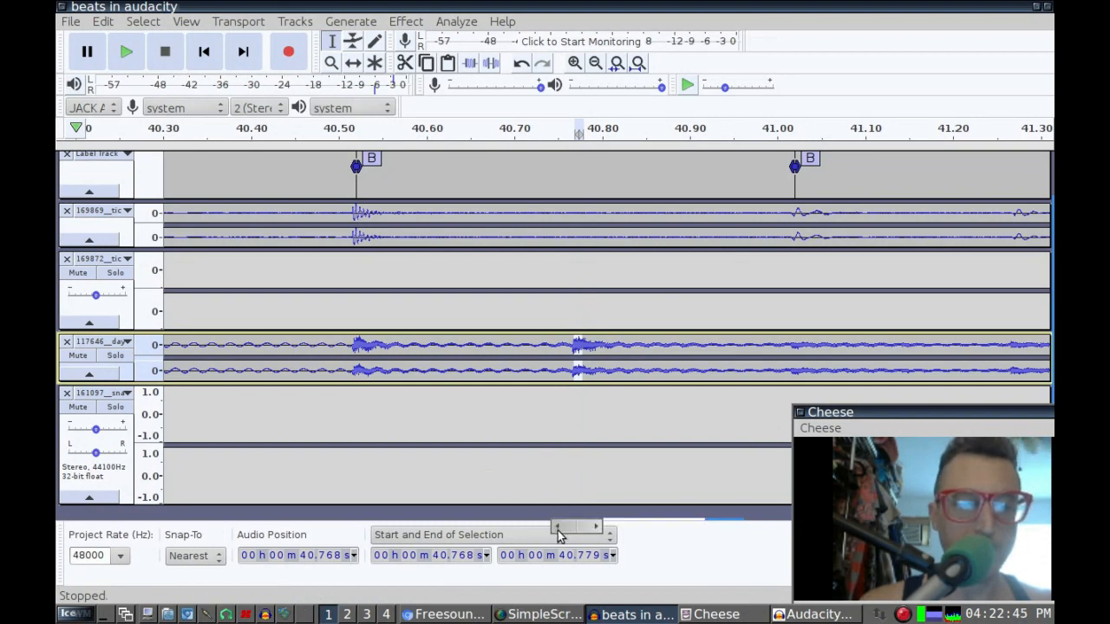
Step: Place the cursor at 34.016 s on the 117646 track and examine how the loops line up with the beat labels there
{"action": "mouse_move", "coordinate": [577, 530]}
{"action": "left_mouse_down"}
{"action": "mouse_move", "coordinate": [639, 531]}
{"action": "mouse_move", "coordinate": [599, 529]}
{"action": "left_mouse_up"}
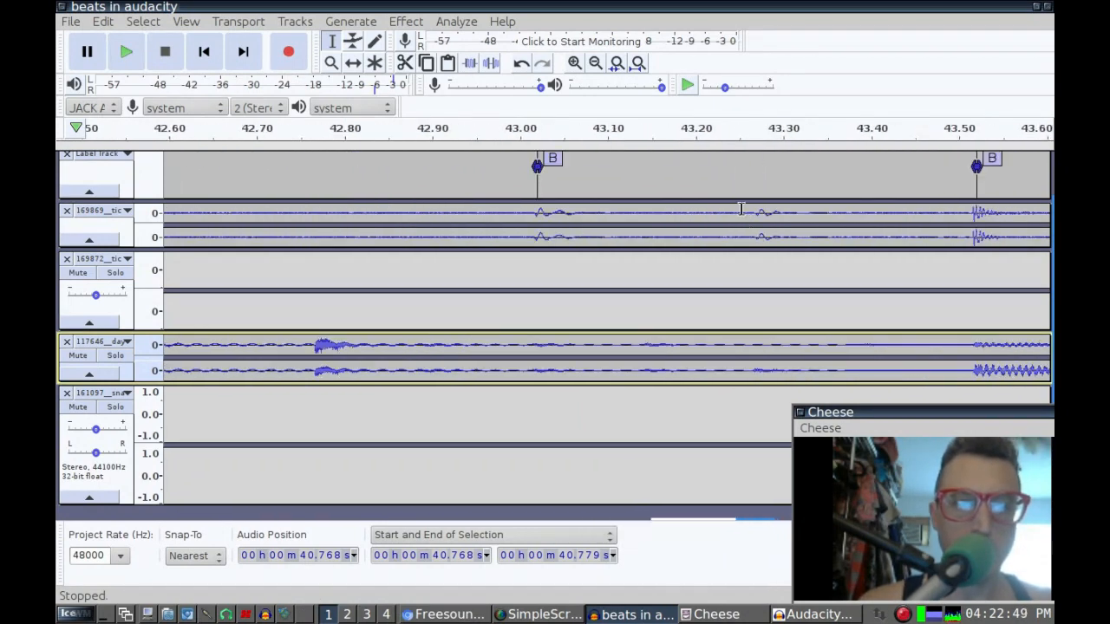
{"action": "left_click", "coordinate": [596, 63]}
{"action": "left_click", "coordinate": [596, 63]}
{"action": "left_click", "coordinate": [596, 63]}
{"action": "left_click", "coordinate": [596, 63]}
{"action": "left_click", "coordinate": [596, 63]}
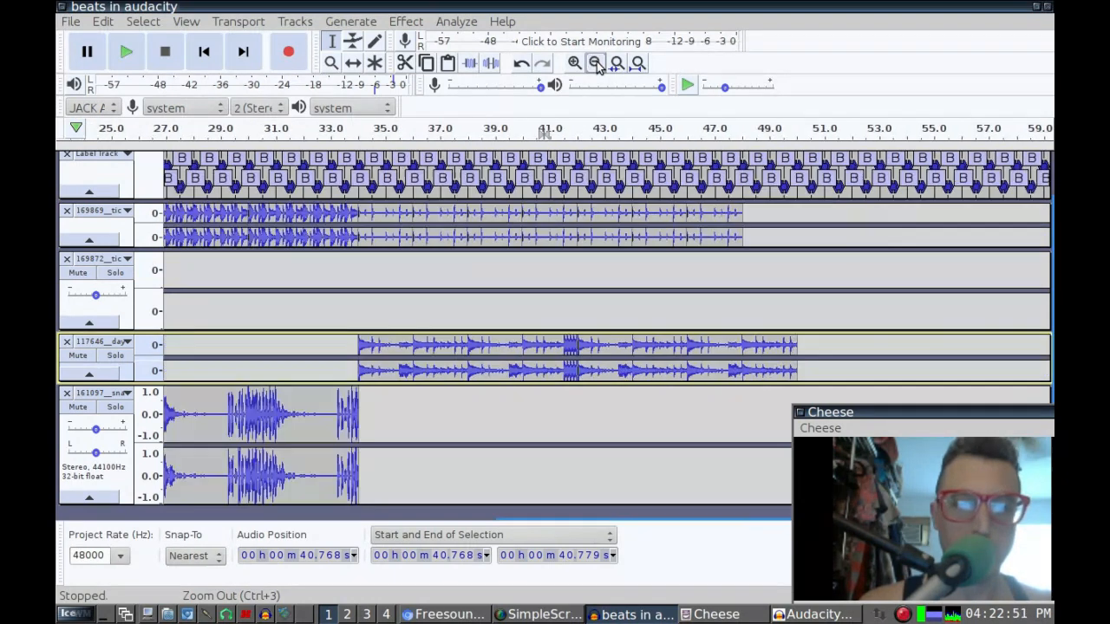
{"action": "left_click", "coordinate": [357, 346]}
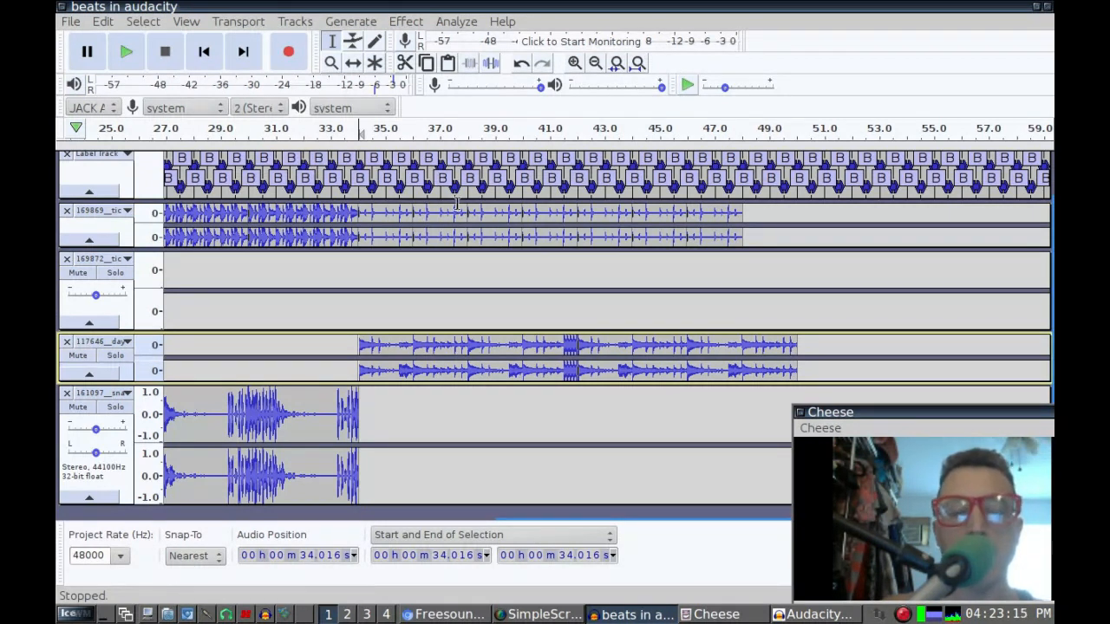
{"action": "left_click", "coordinate": [574, 63]}
{"action": "left_click", "coordinate": [573, 64]}
{"action": "left_click", "coordinate": [573, 63]}
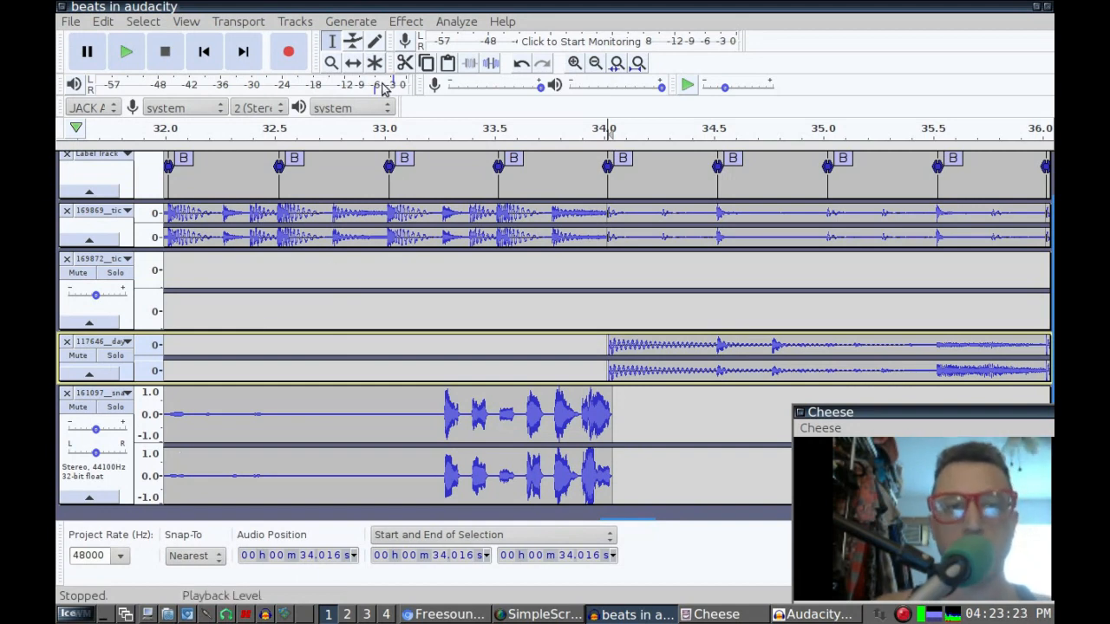
{"action": "left_click", "coordinate": [405, 21]}
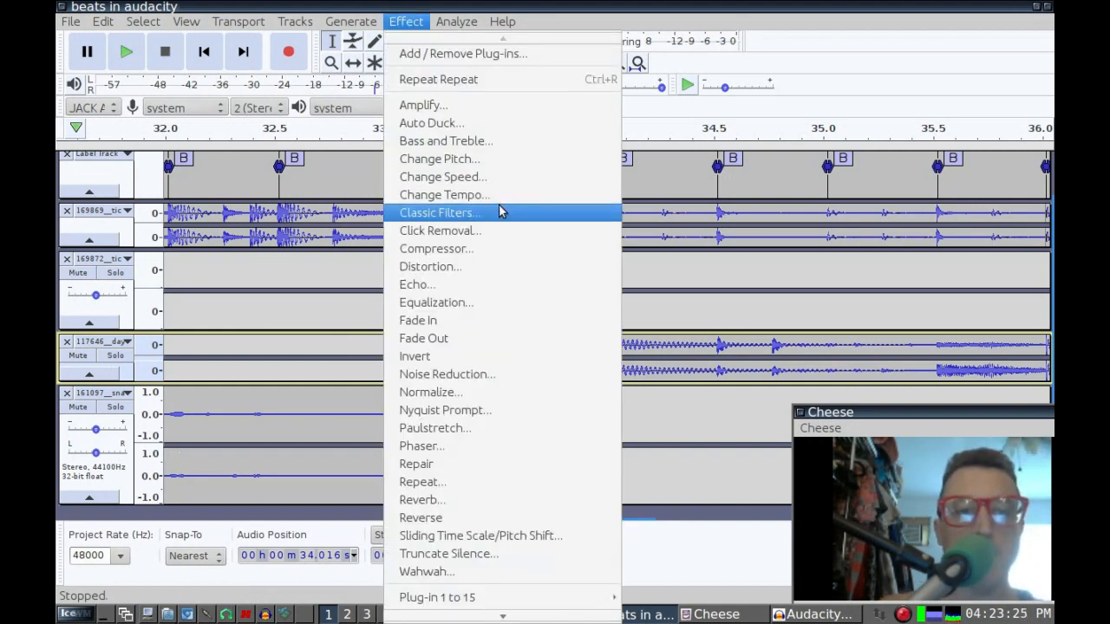
{"action": "mouse_move", "coordinate": [351, 24]}
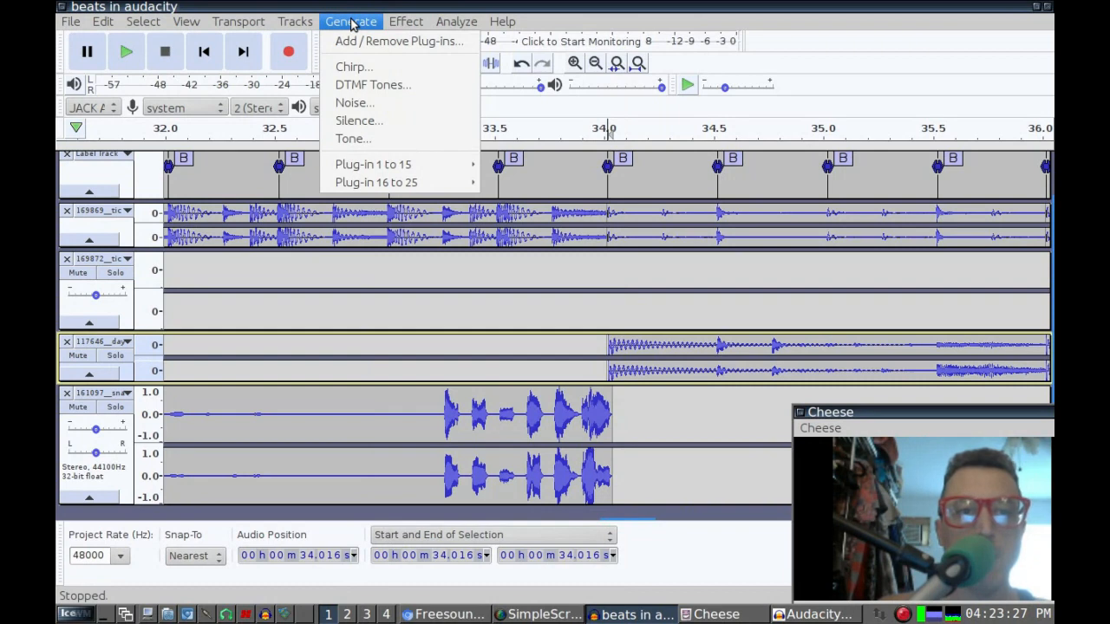
{"action": "left_click", "coordinate": [376, 6]}
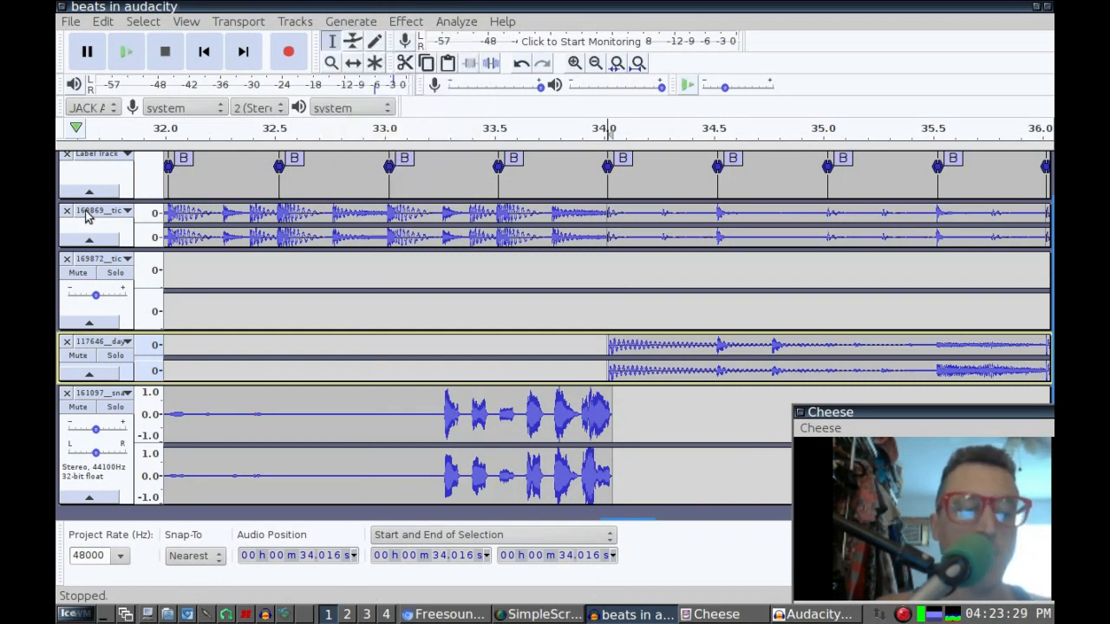
Step: Select all tracks, preview Change Pitch at -6 percent and at a lower pitch in octave 5, and cancel the effect
{"action": "key", "text": "ctrl+a"}
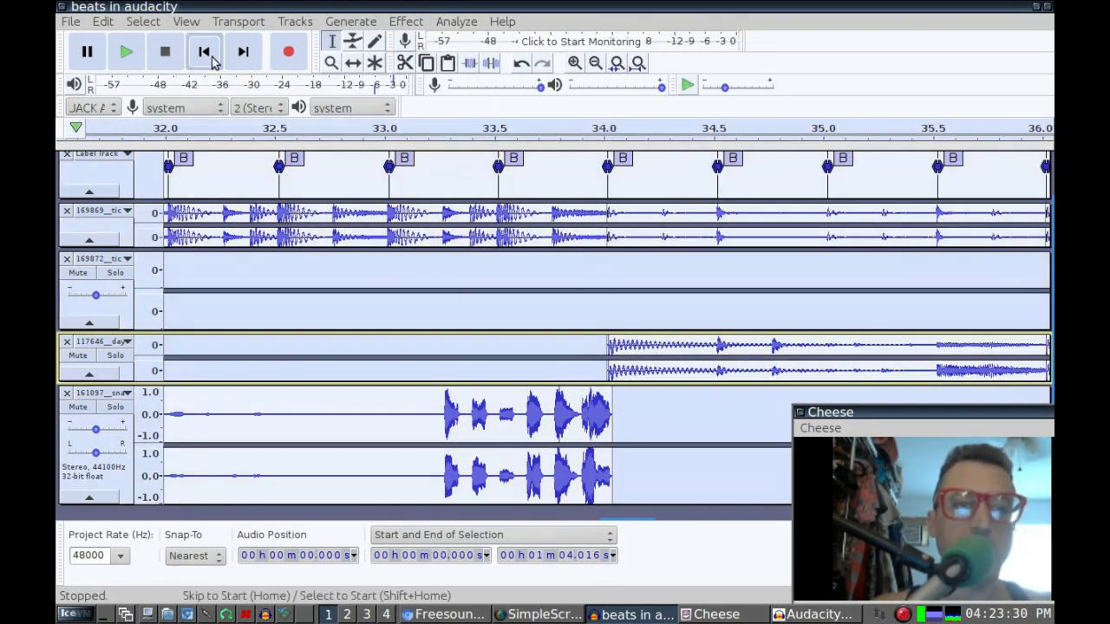
{"action": "left_click", "coordinate": [397, 23]}
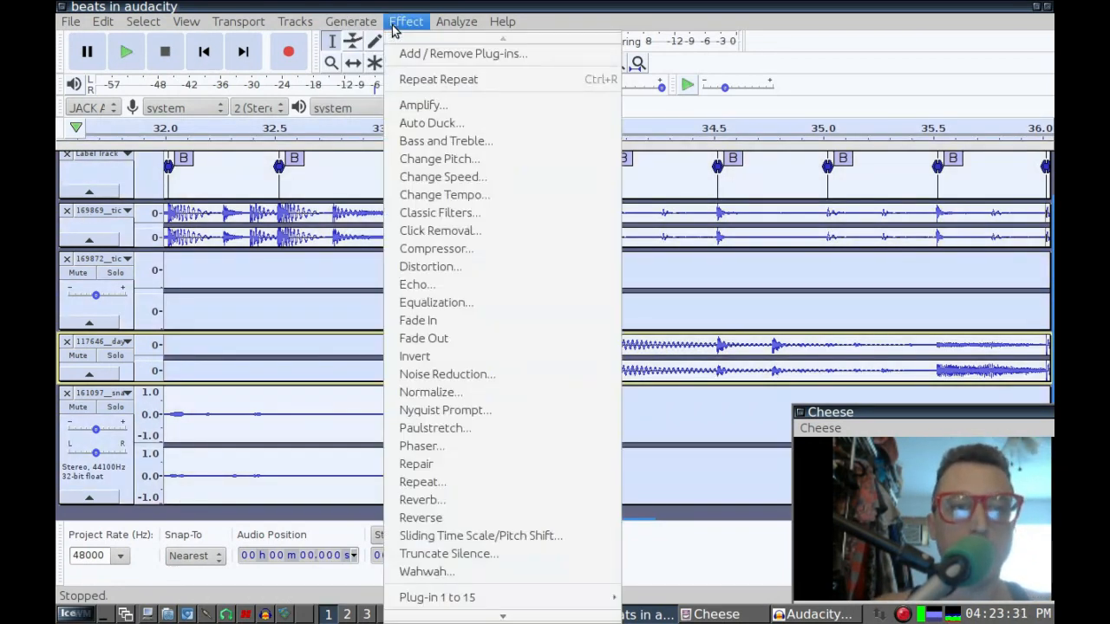
{"action": "left_click", "coordinate": [431, 161]}
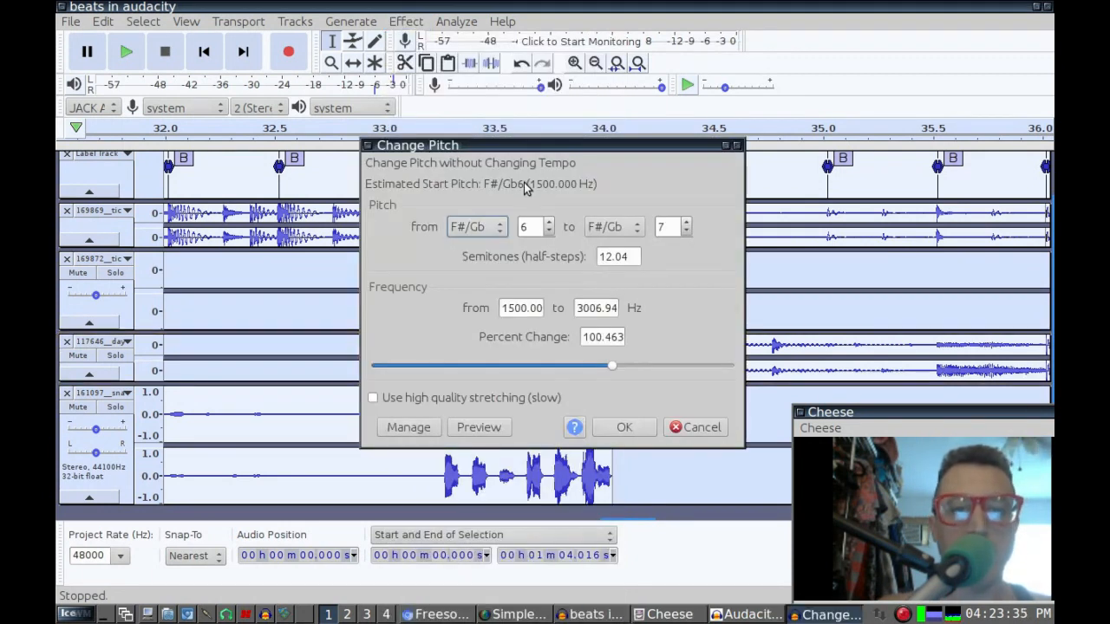
{"action": "left_click_drag", "start_coordinate": [614, 370], "coordinate": [543, 380]}
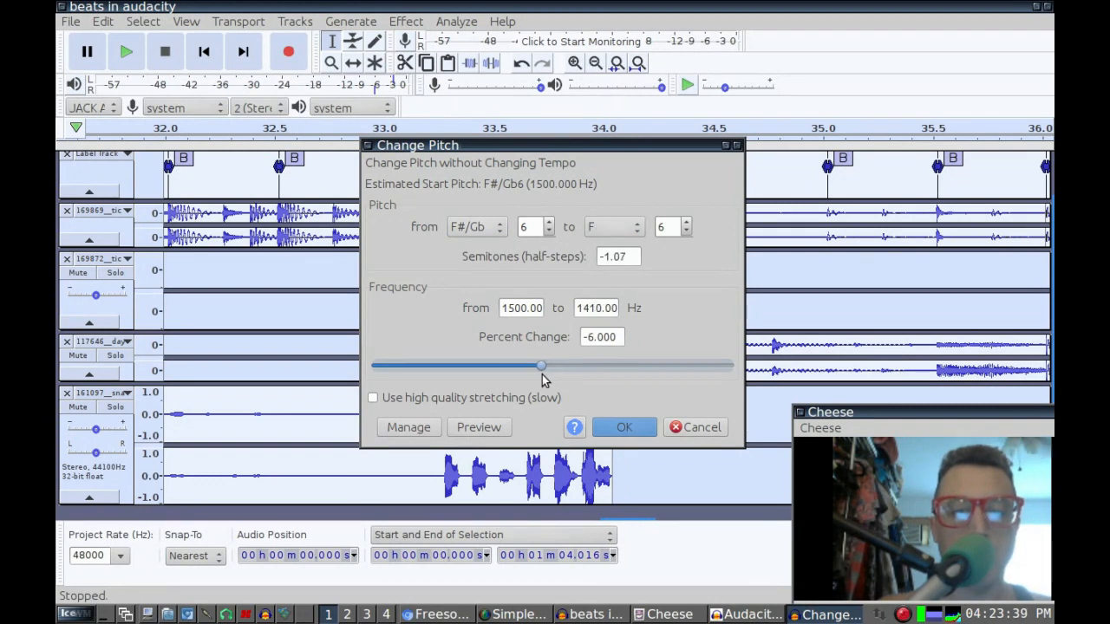
{"action": "left_click", "coordinate": [479, 428]}
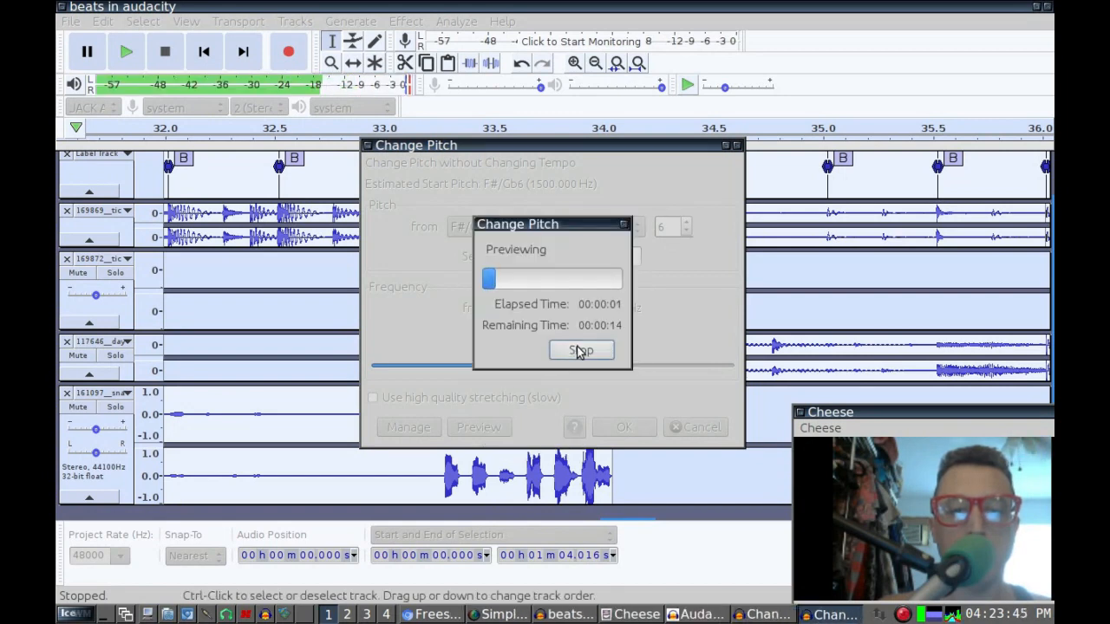
{"action": "left_click", "coordinate": [577, 350]}
{"action": "left_click_drag", "start_coordinate": [540, 365], "coordinate": [464, 387]}
{"action": "left_click", "coordinate": [467, 430]}
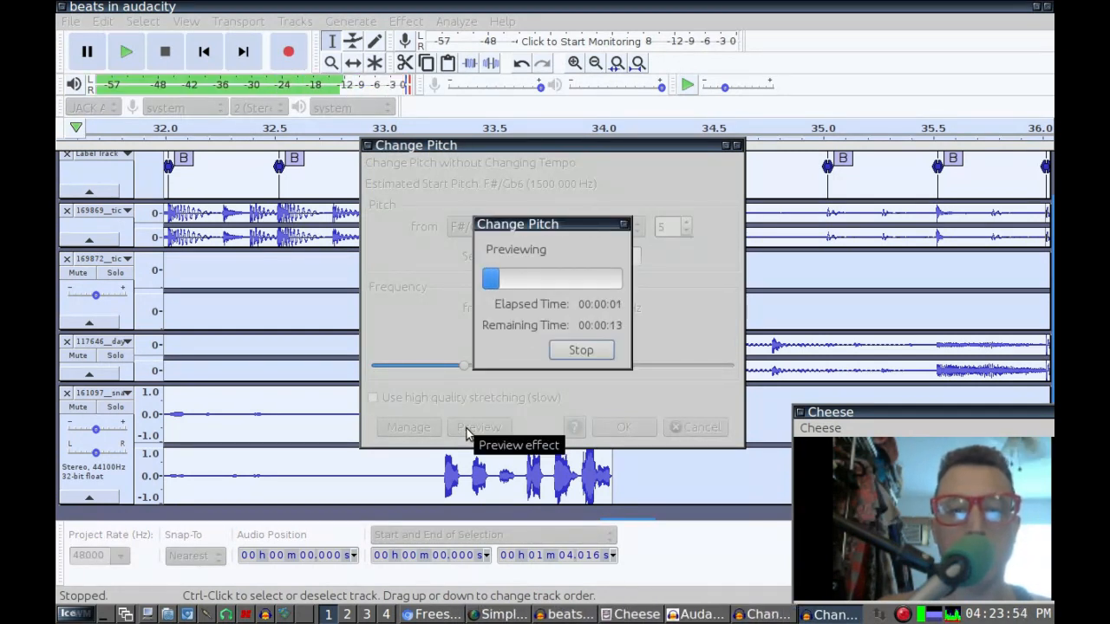
{"action": "left_click", "coordinate": [583, 351]}
{"action": "left_click", "coordinate": [710, 427]}
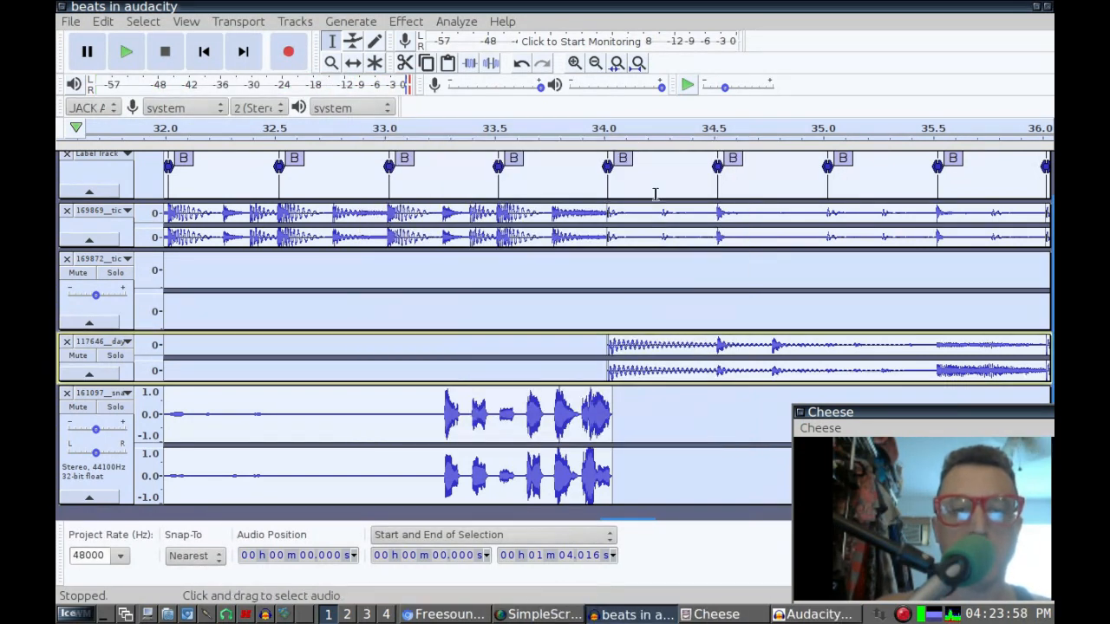
Step: Preview Change Speed on all tracks with a speed multiplier of 0.690 (-31 percent), and cancel the effect
{"action": "left_click", "coordinate": [405, 23]}
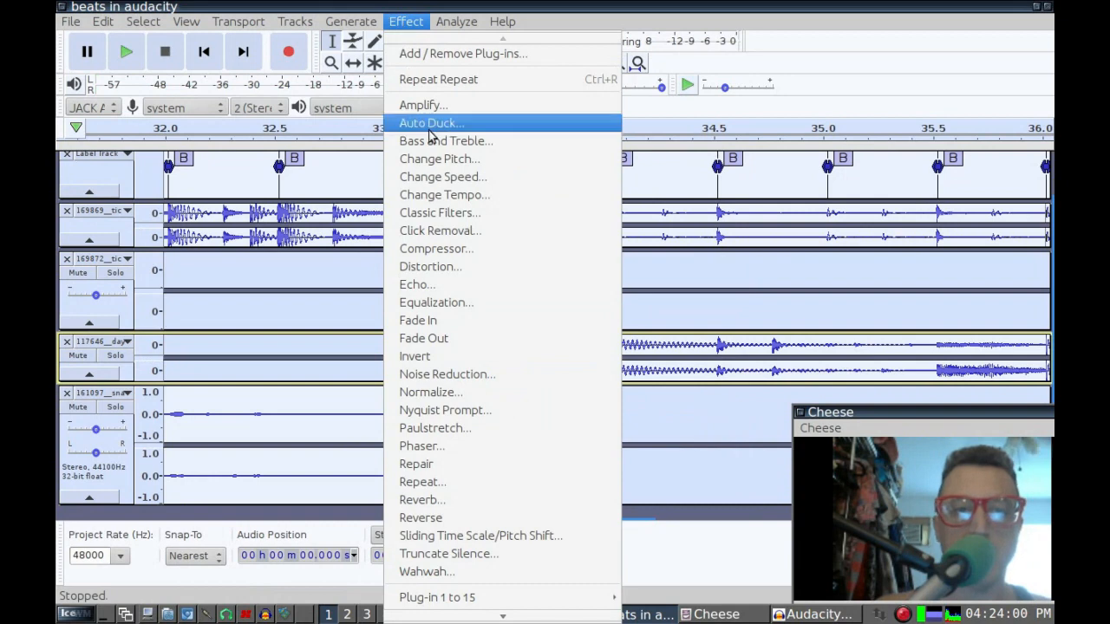
{"action": "left_click", "coordinate": [479, 177]}
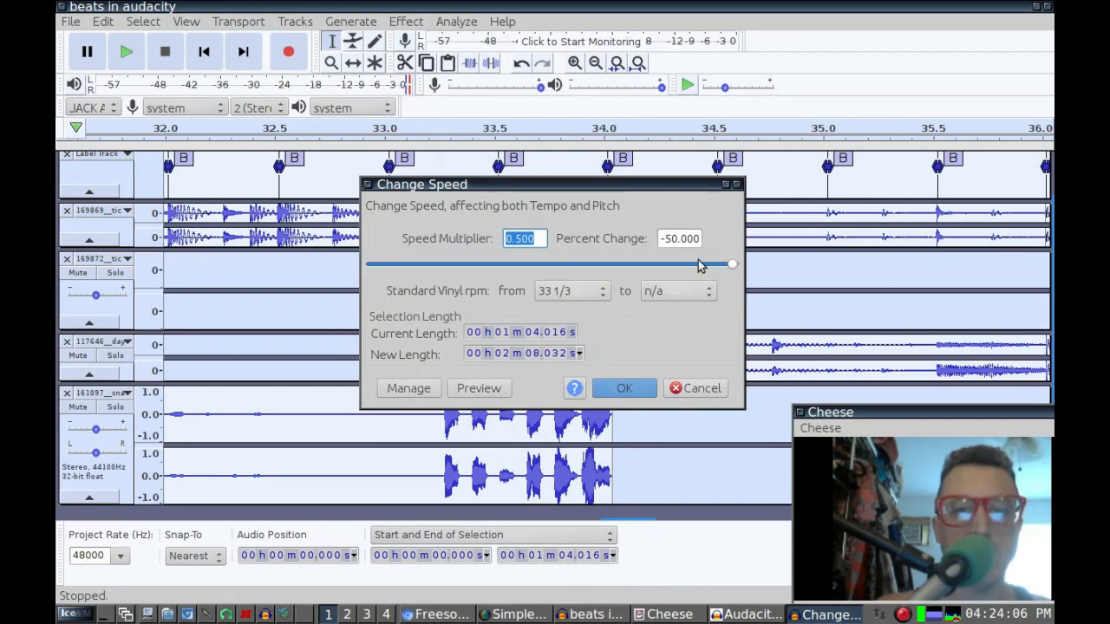
{"action": "left_click_drag", "start_coordinate": [734, 265], "coordinate": [501, 289]}
{"action": "left_click", "coordinate": [482, 391]}
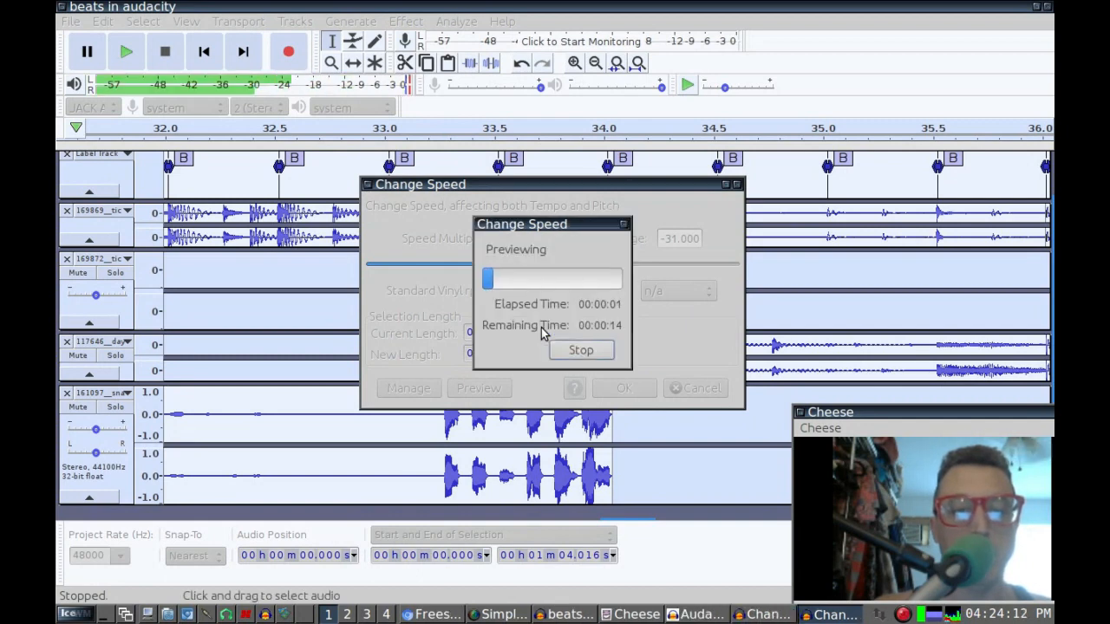
{"action": "left_click", "coordinate": [579, 351]}
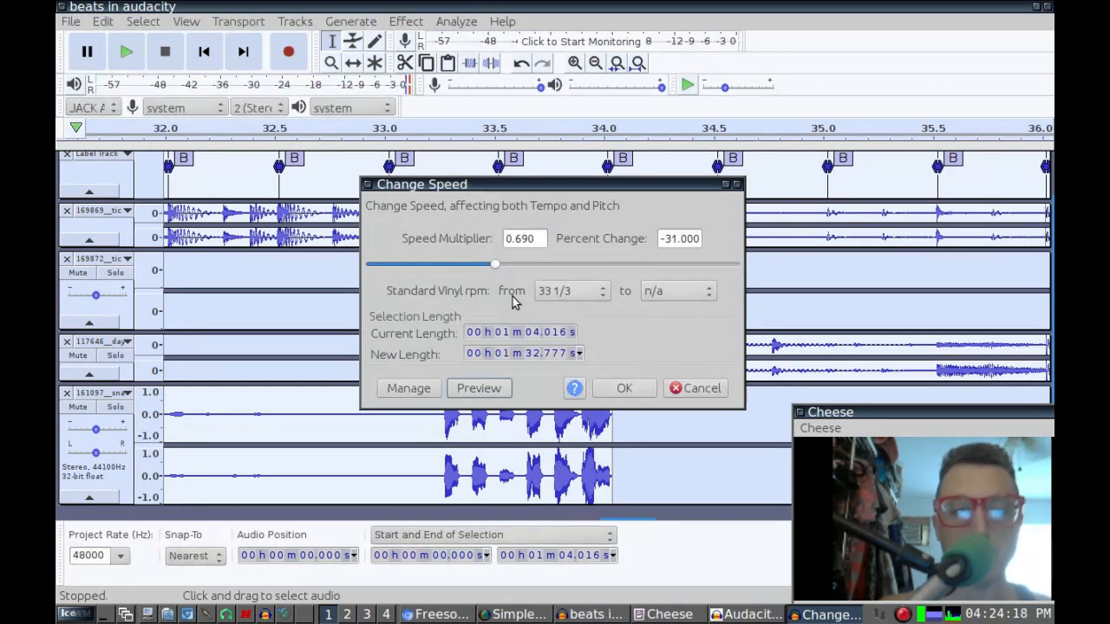
{"action": "left_click", "coordinate": [699, 389]}
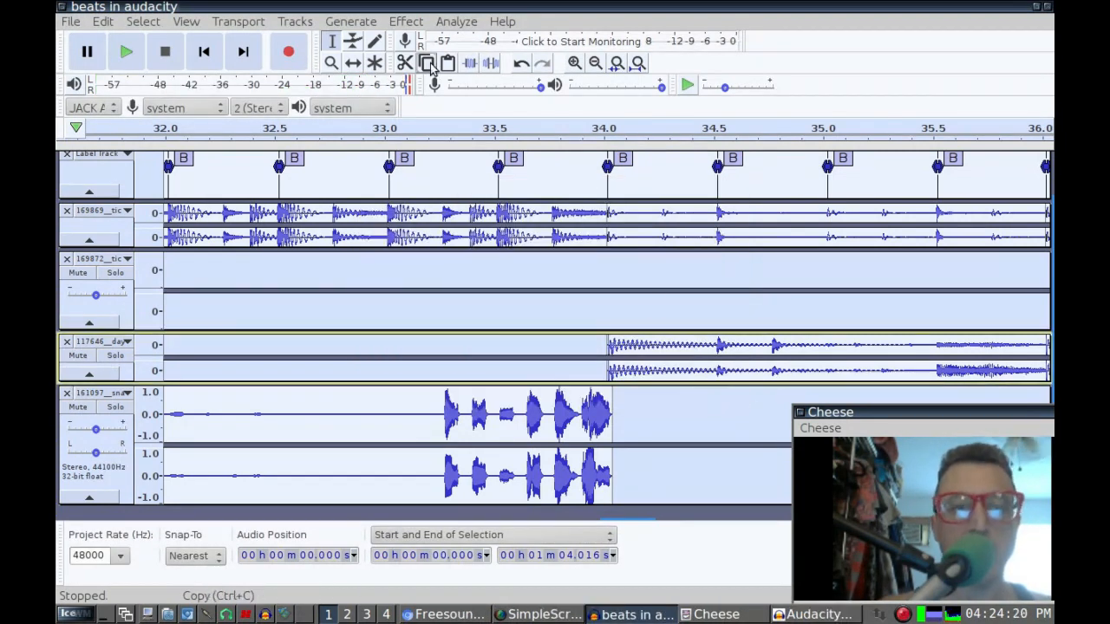
{"action": "left_click", "coordinate": [403, 23]}
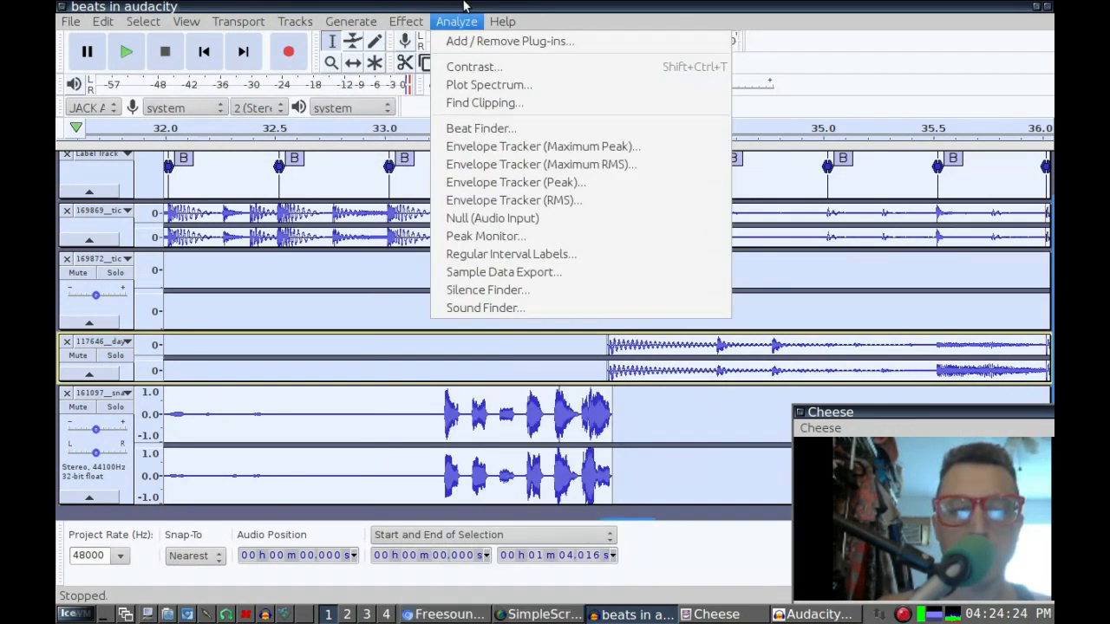
{"action": "left_click", "coordinate": [417, 21]}
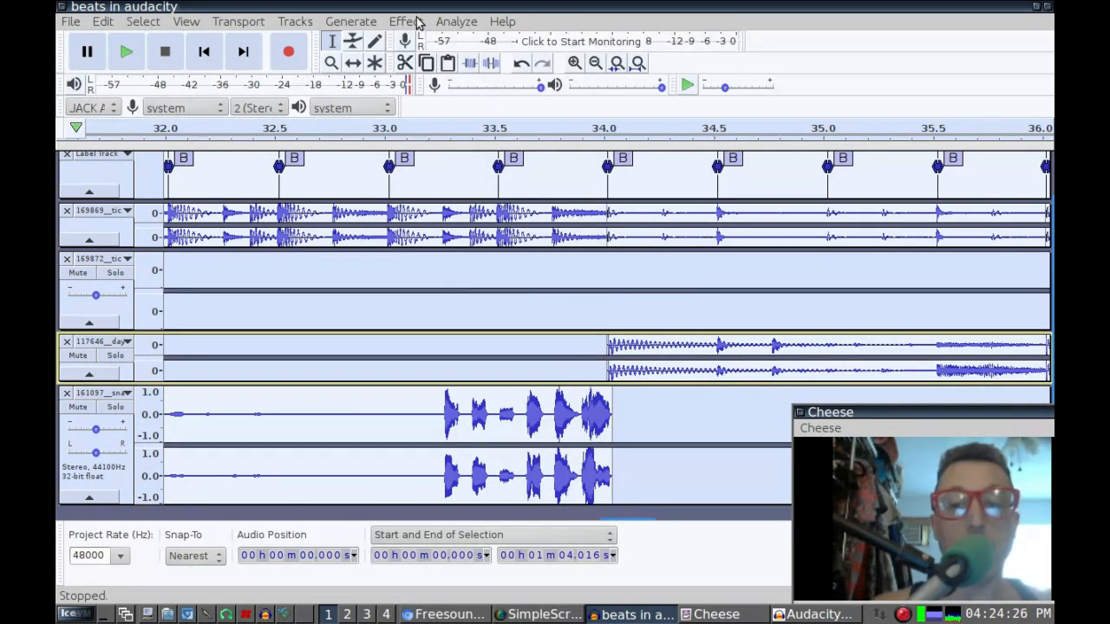